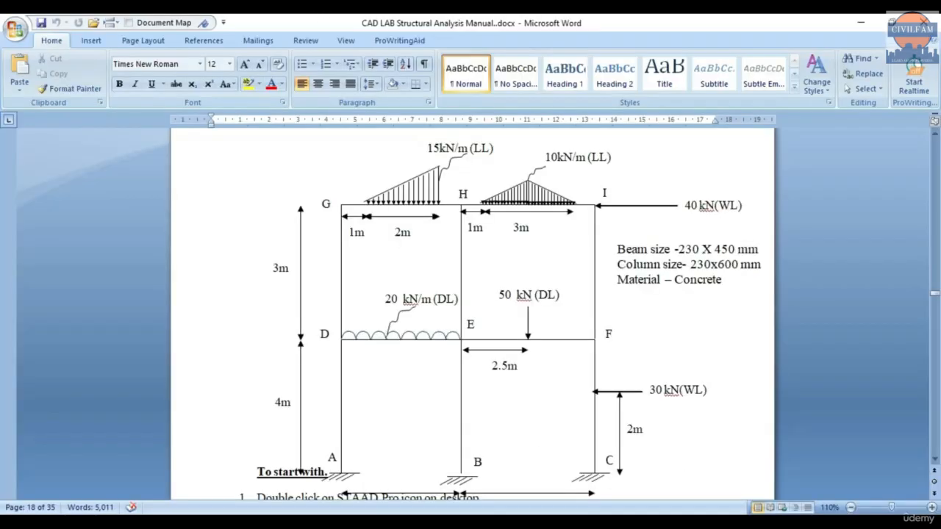
Insert two blank lines above the "To start with." heading so the text clears the frame diagram
scroll(354, 463, down, 1)
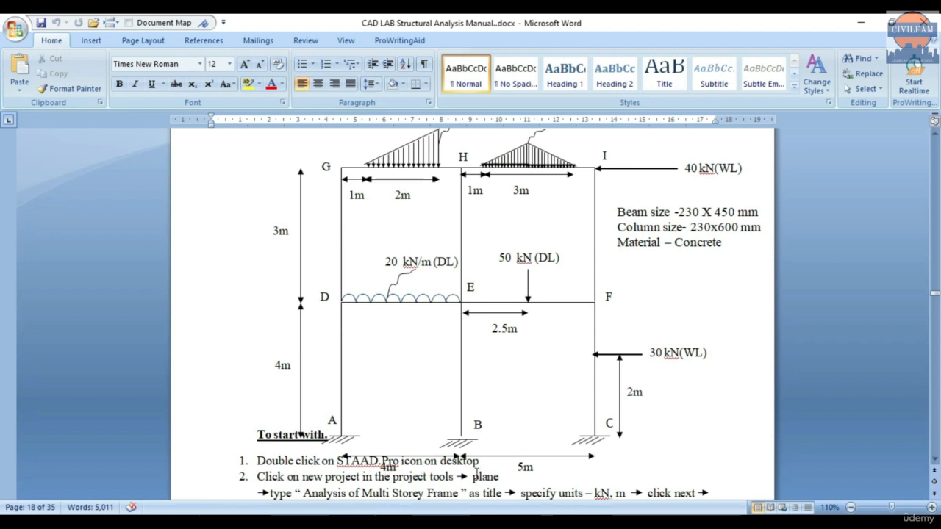
click(250, 425)
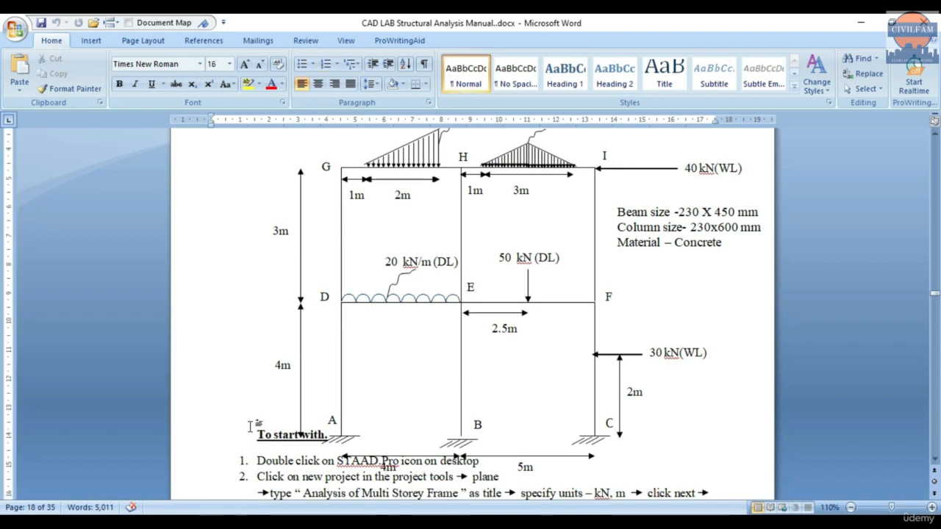
key(Return)
key(Return)
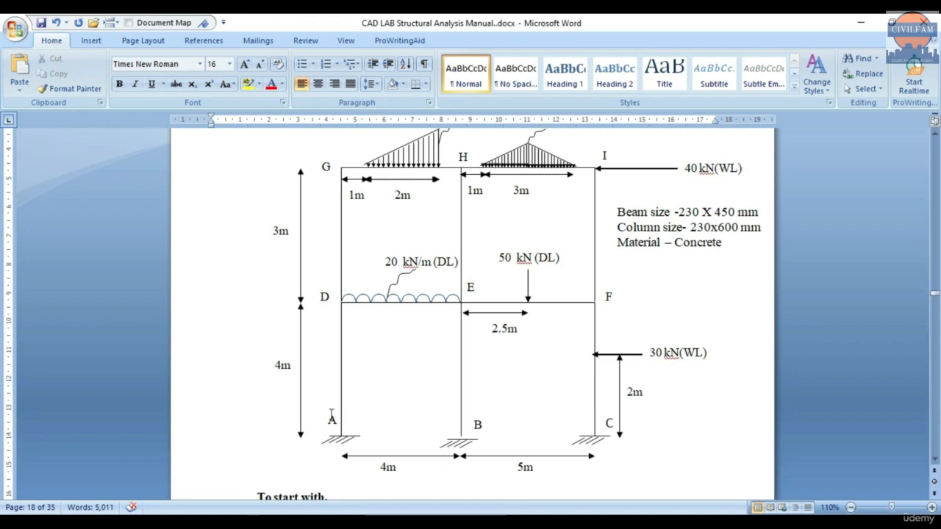
scroll(526, 284, up, 1)
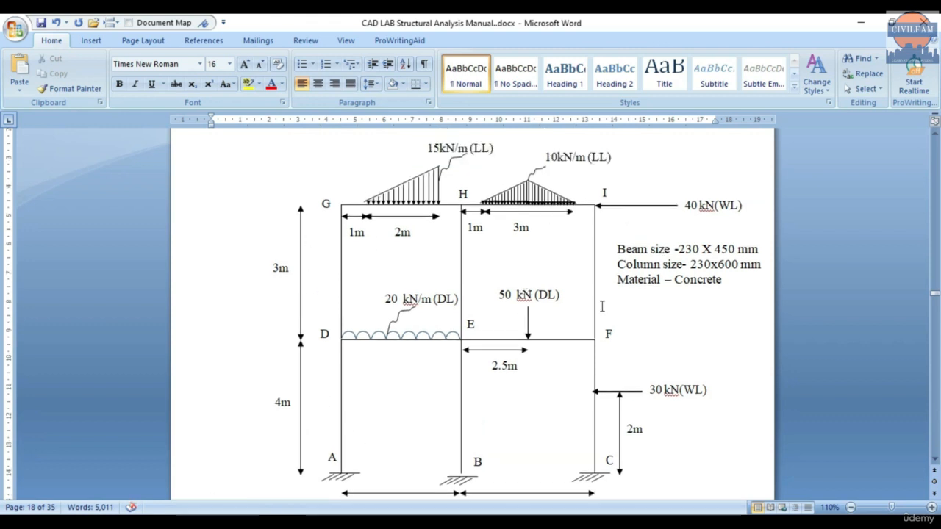
scroll(412, 281, down, 1)
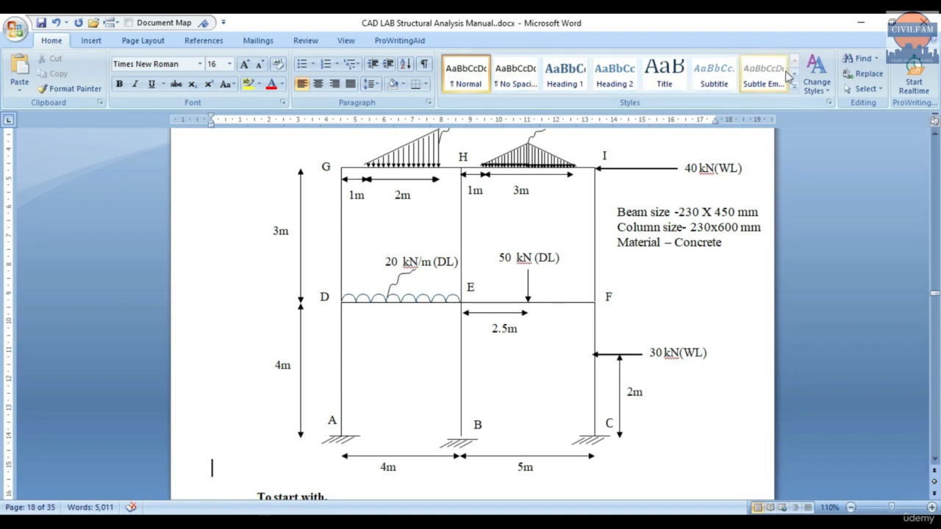
Minimize the Word manual to switch to Paint and view the existing single-bay frame sketch with its axes
click(338, 438)
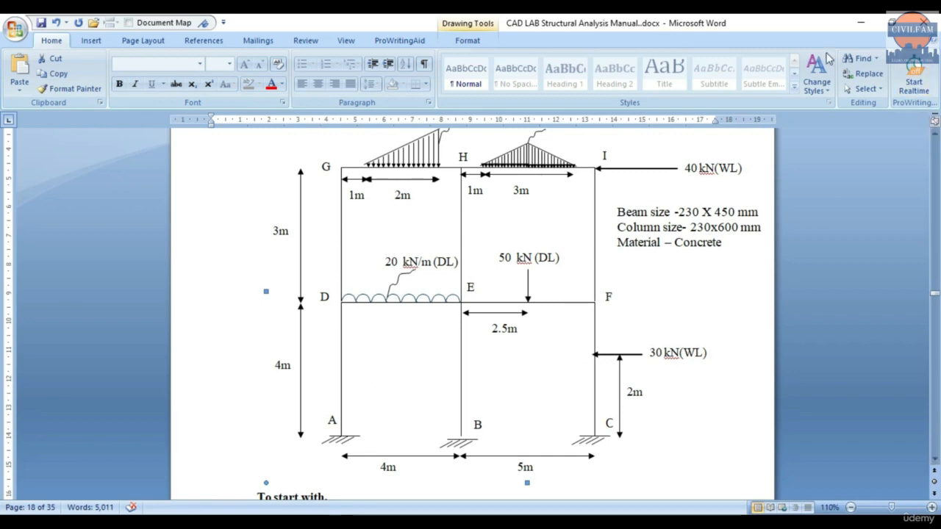
click(860, 23)
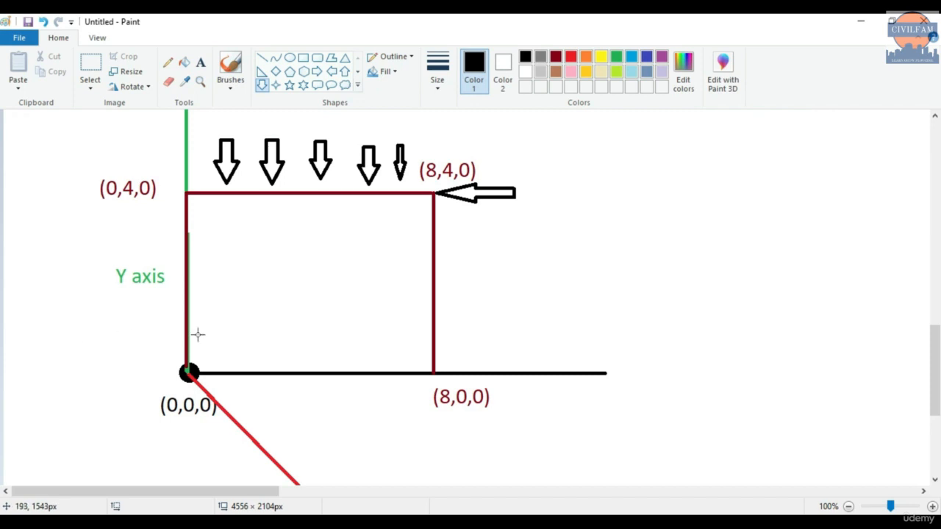
scroll(242, 342, down, 3)
scroll(243, 342, up, 5)
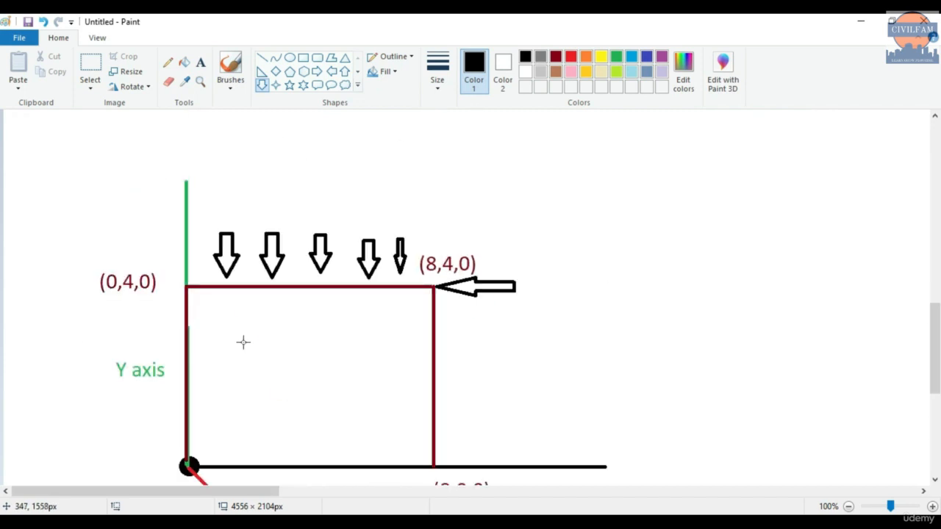
scroll(278, 235, down, 3)
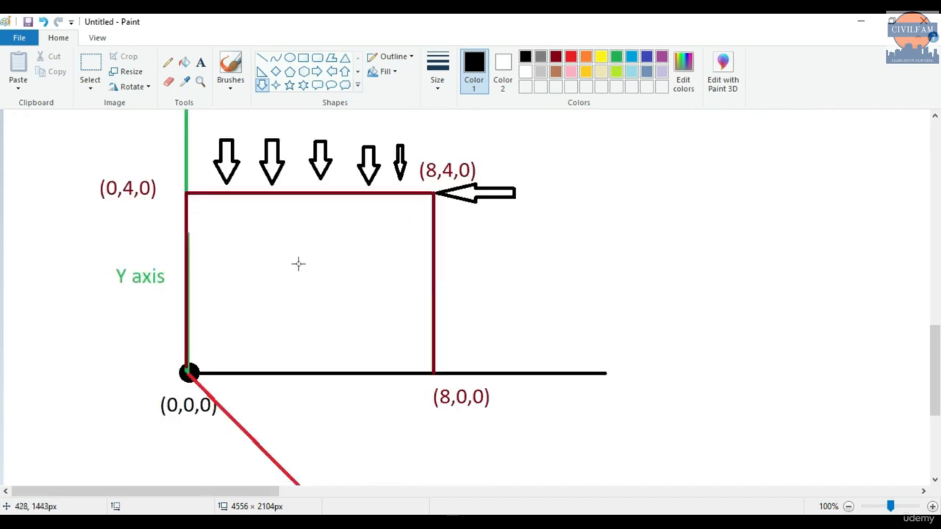
scroll(257, 266, up, 3)
scroll(191, 191, down, 3)
scroll(121, 169, up, 3)
click(91, 69)
scroll(129, 153, down, 3)
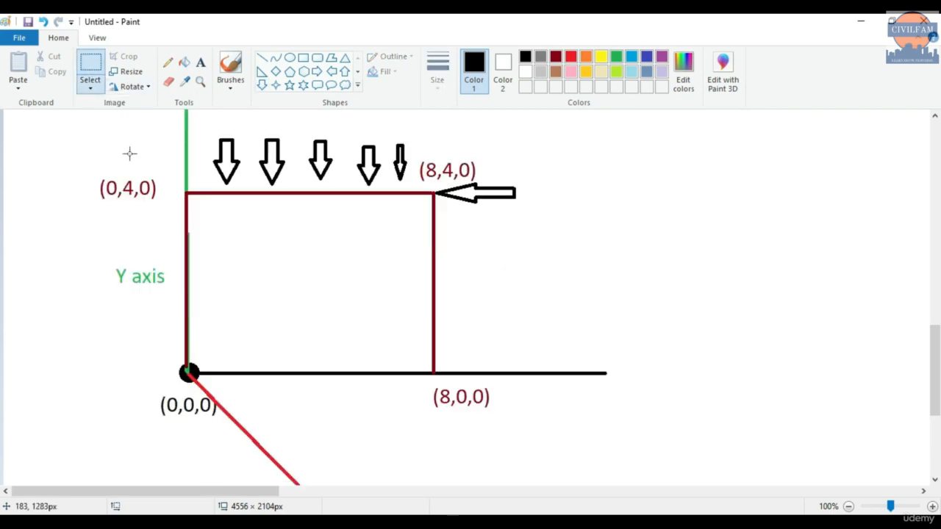
drag(81, 120, 661, 492)
scroll(478, 378, down, 3)
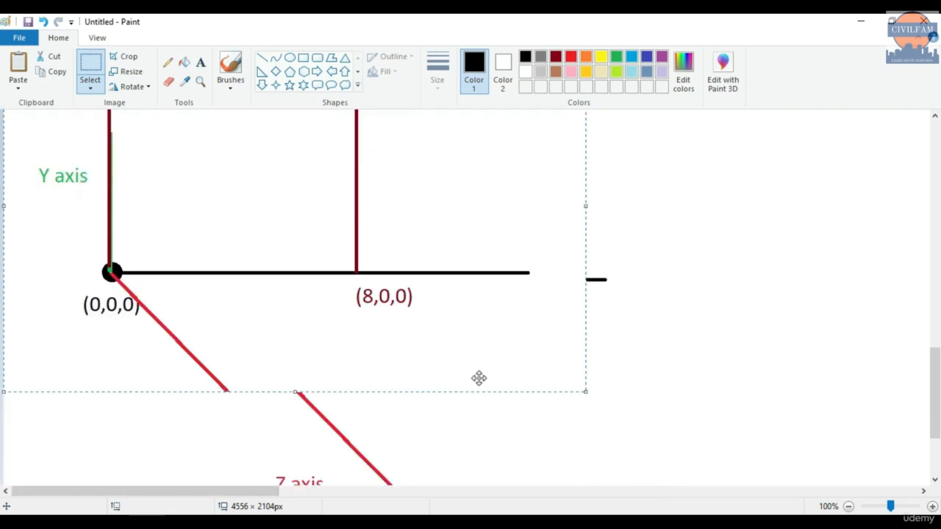
scroll(441, 316, down, 3)
drag(409, 254, 938, 435)
scroll(279, 314, down, 2)
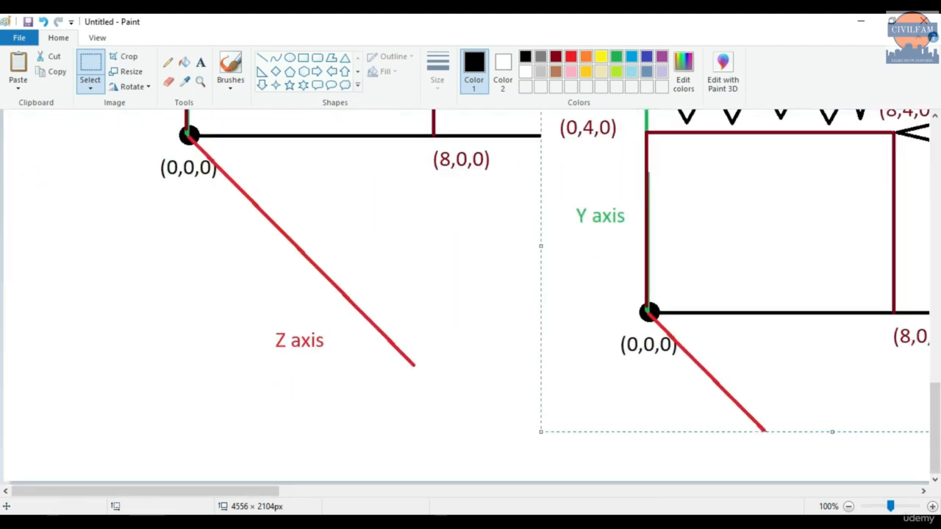
click(848, 506)
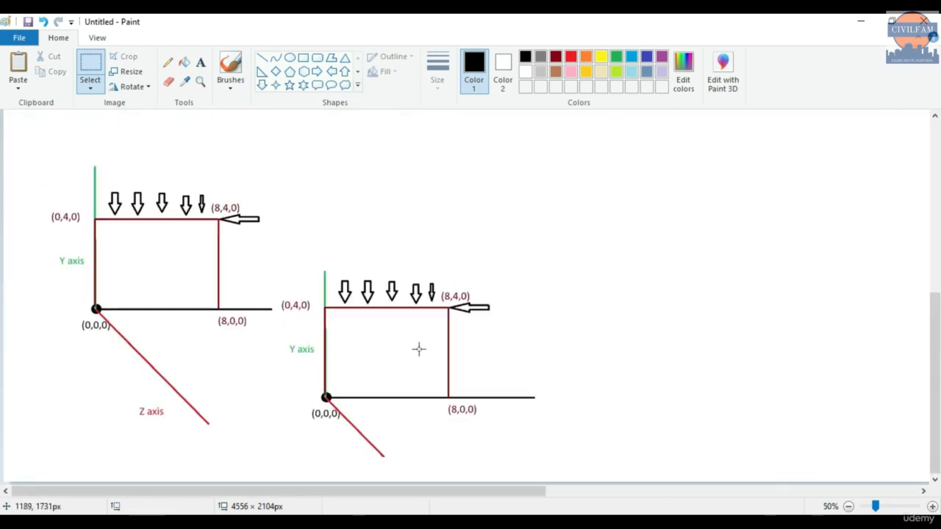
drag(412, 353, 531, 319)
key(ctrl+z)
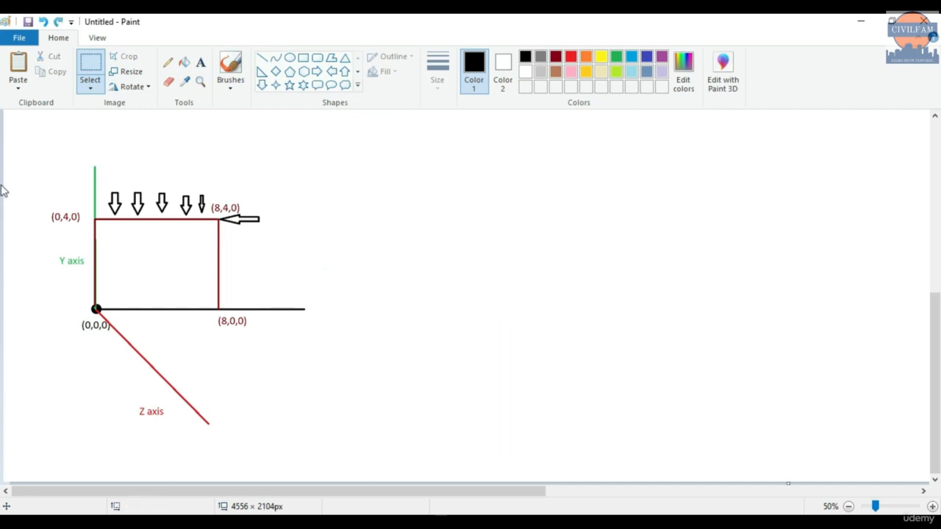
Copy the whole single-bay frame sketch with its axes and place the duplicate beside the original
click(96, 70)
mouse_move(9, 150)
mouse_down()
mouse_move(185, 386)
mouse_move(360, 446)
mouse_up()
key(ctrl+c)
key(ctrl+v)
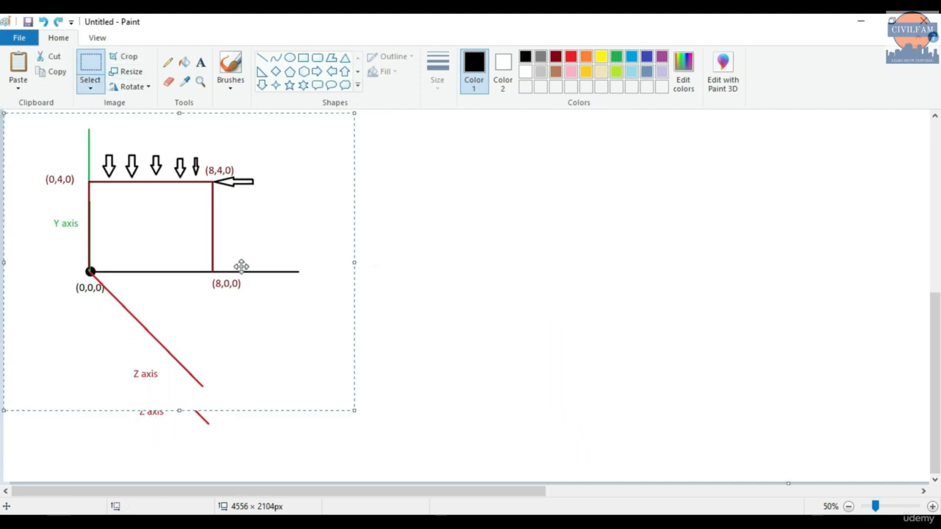
mouse_move(242, 266)
mouse_down()
mouse_move(637, 325)
mouse_move(674, 304)
mouse_up()
click(357, 266)
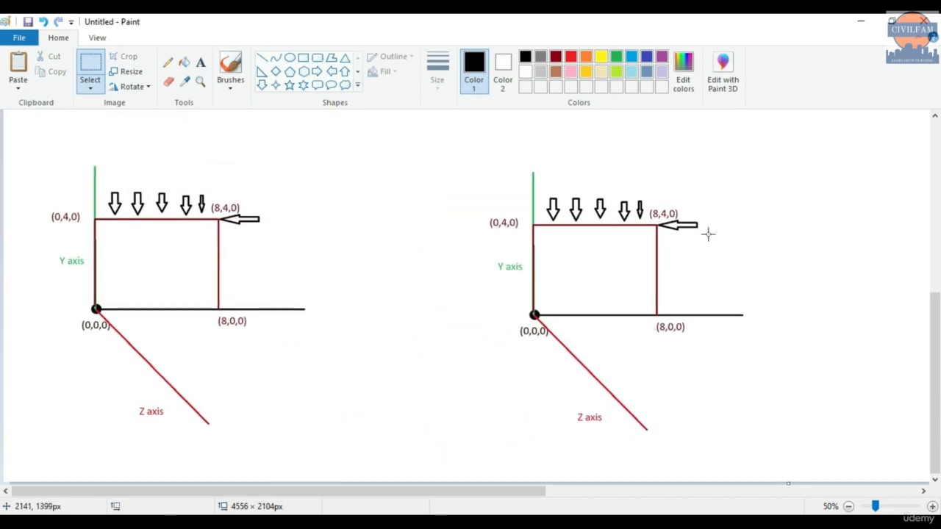
scroll(769, 282, up, 3)
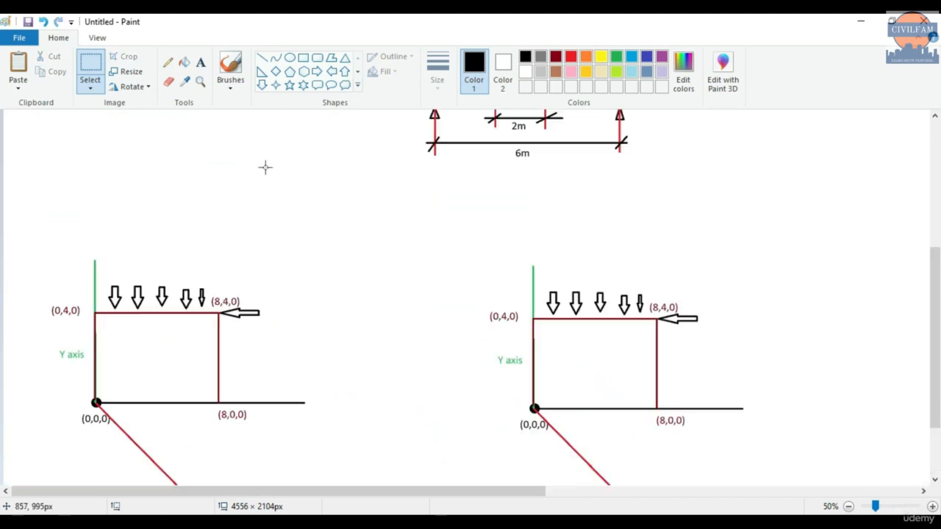
click(303, 59)
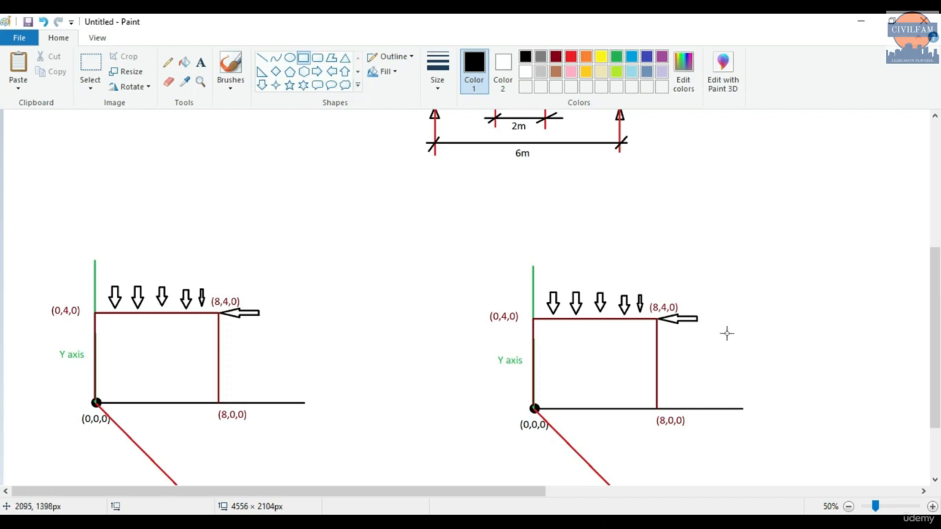
drag(727, 334, 661, 292)
key(ctrl+z)
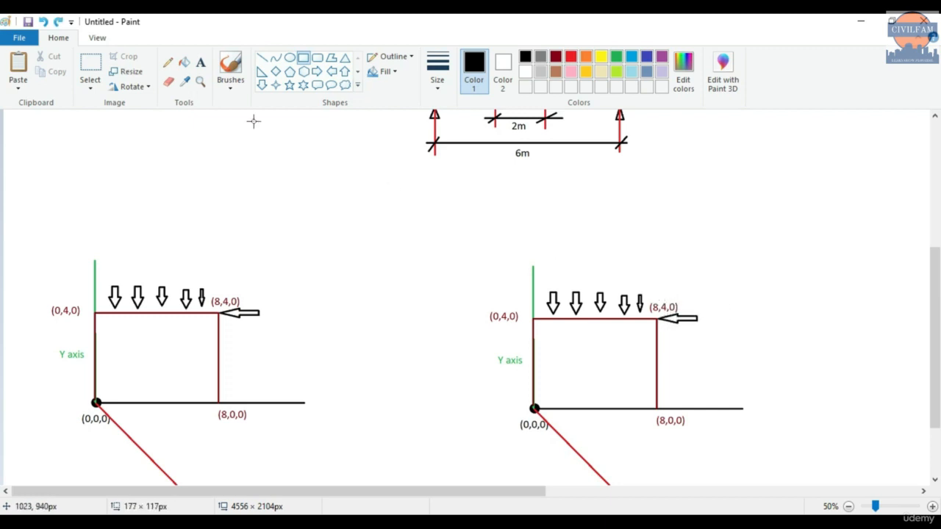
Erase the load arrows and the (8,4,0) label from the duplicated frame
click(90, 64)
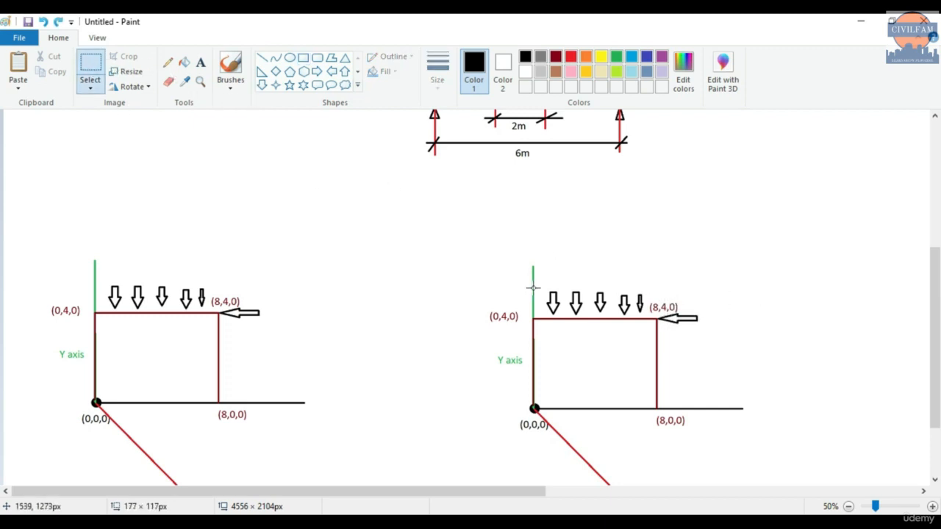
drag(539, 281, 703, 317)
key(Delete)
drag(732, 359, 657, 302)
key(Delete)
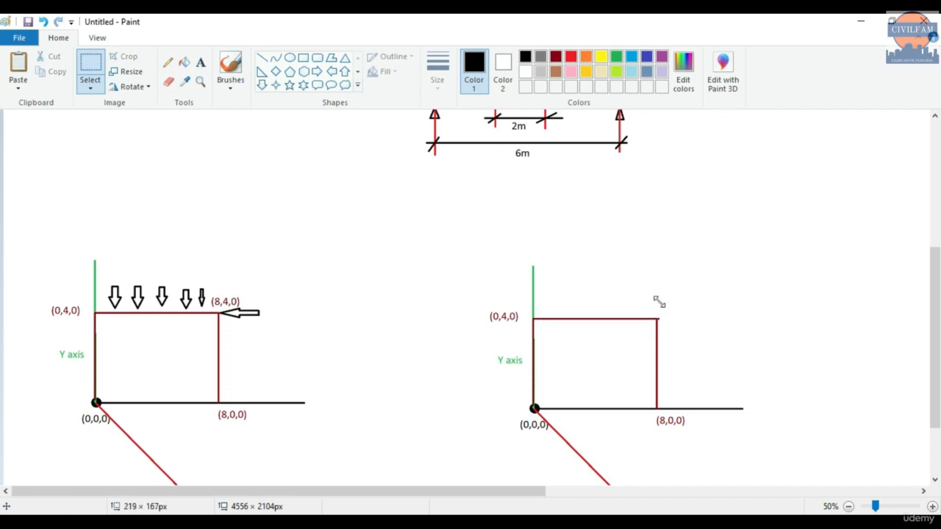
Add a second bay to the duplicated frame with a dark red beam line about 324 px long and an outer column down to base level
click(932, 507)
scroll(500, 298, down, 4)
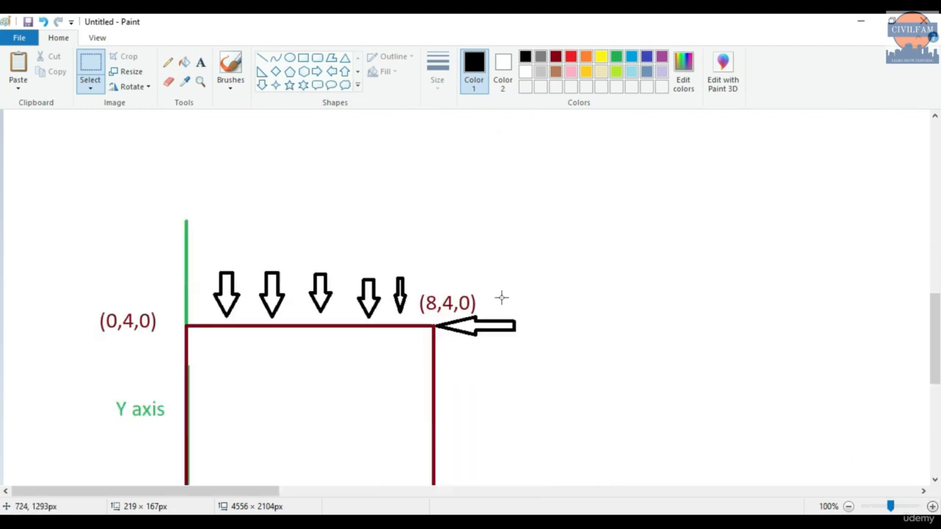
drag(277, 506, 530, 507)
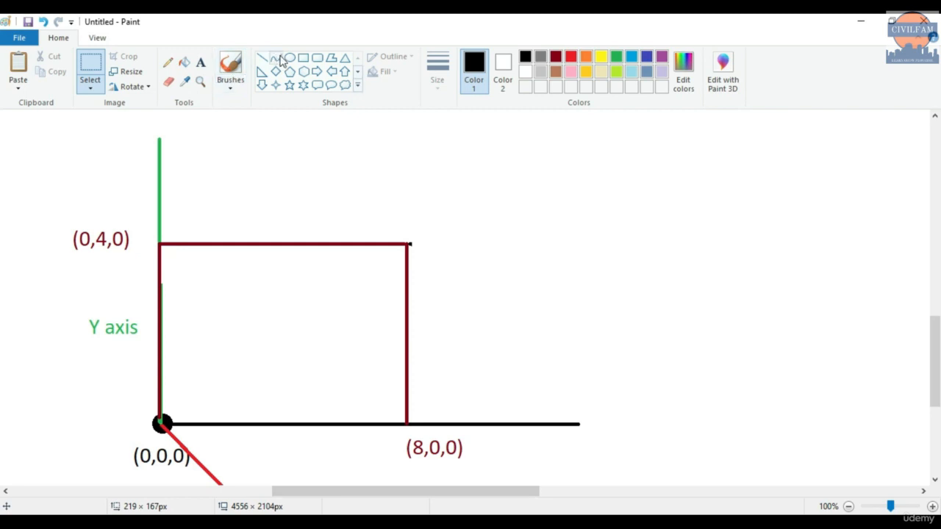
click(262, 57)
click(555, 56)
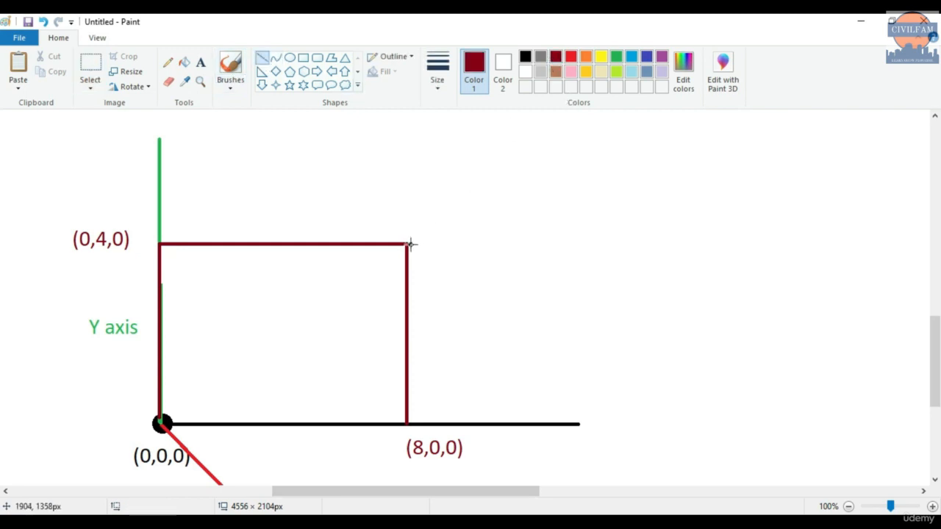
mouse_move(408, 243)
mouse_down()
mouse_move(629, 258)
mouse_move(629, 238)
mouse_up()
key(Down)
key(Down)
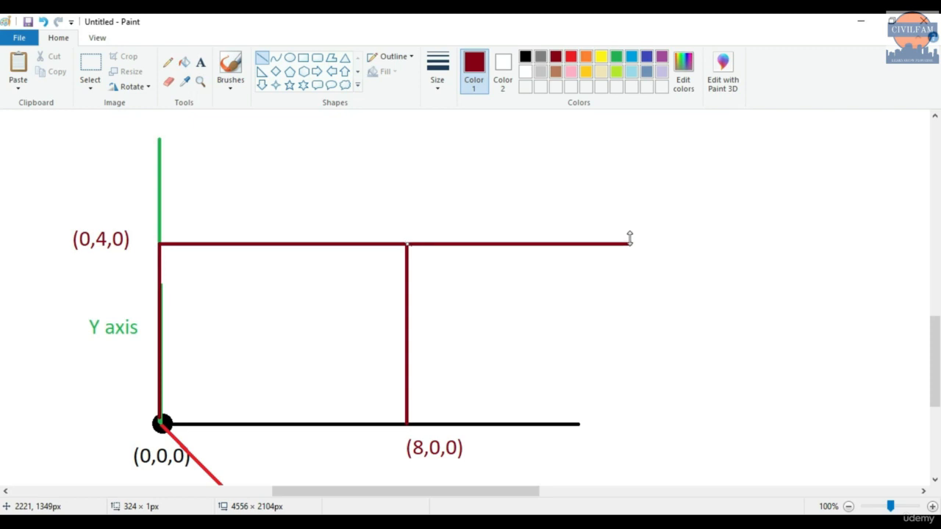
drag(629, 243, 629, 425)
click(683, 393)
Extend the black horizontal axis line of the duplicated frame well beyond the new outer column
click(525, 56)
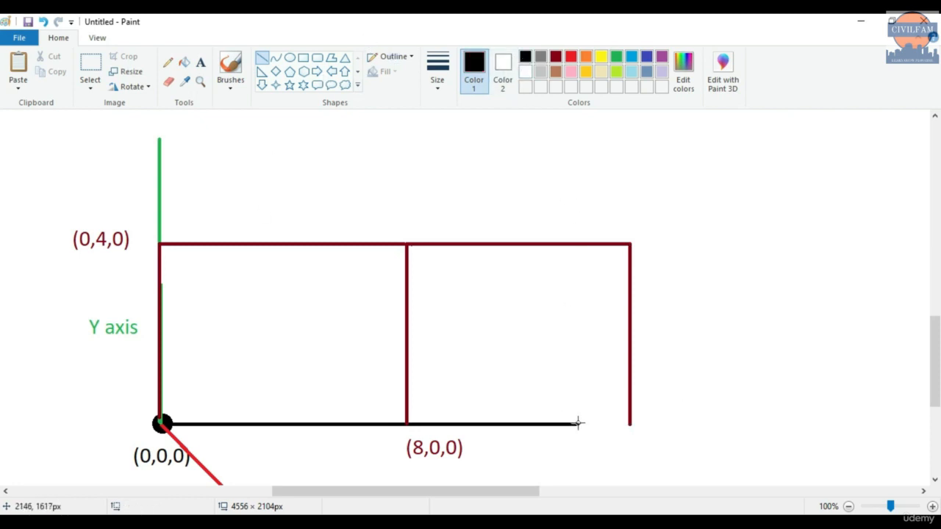
drag(575, 423, 868, 429)
click(868, 375)
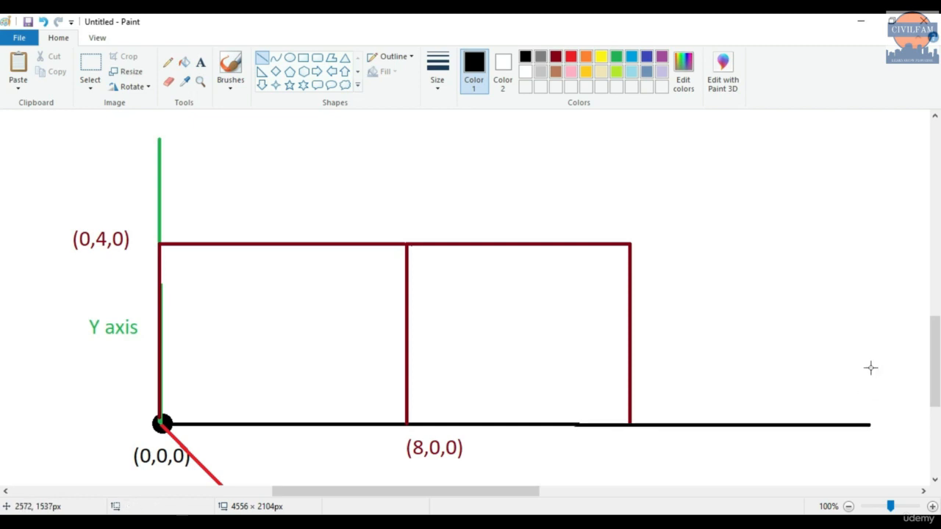
Extend the green Y axis upward with a straight green line from the (0,4,0) corner of the duplicated frame
scroll(368, 294, up, 3)
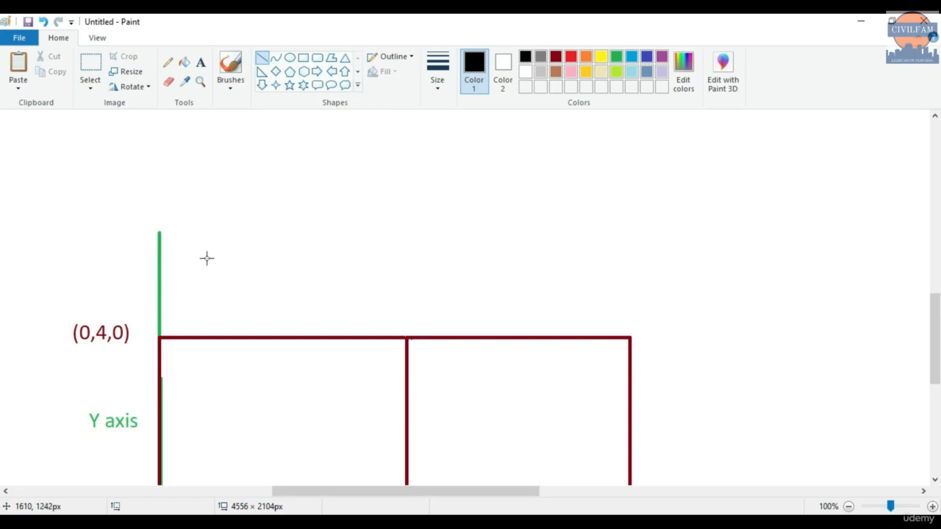
click(618, 58)
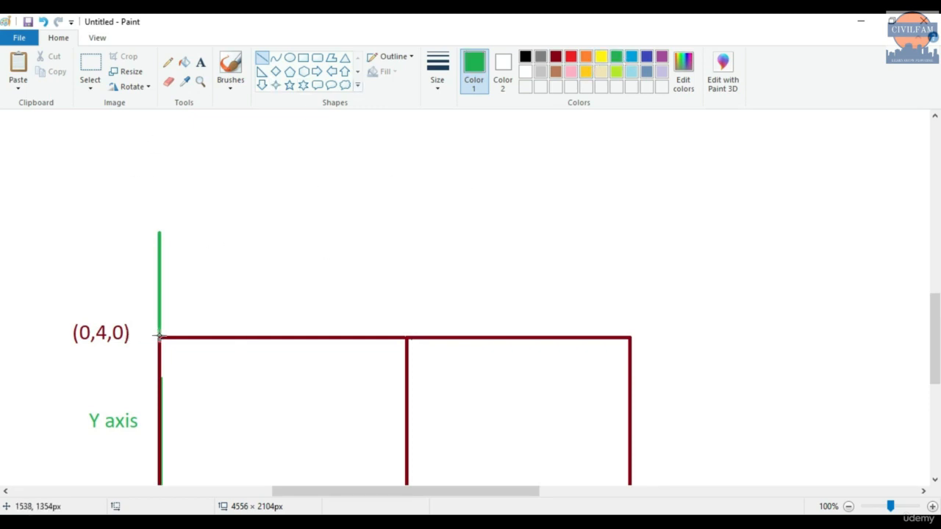
drag(159, 336, 161, 84)
scroll(183, 177, up, 2)
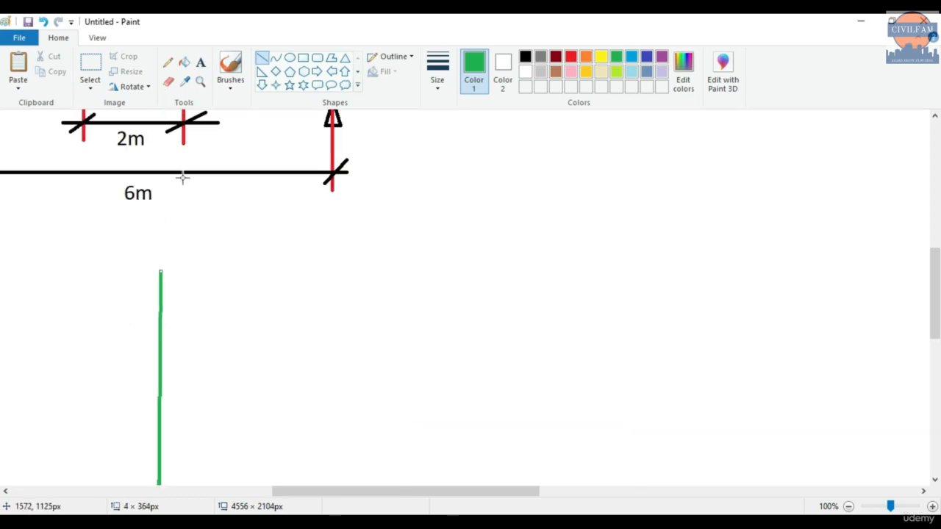
scroll(184, 192, down, 1)
key(ctrl+z)
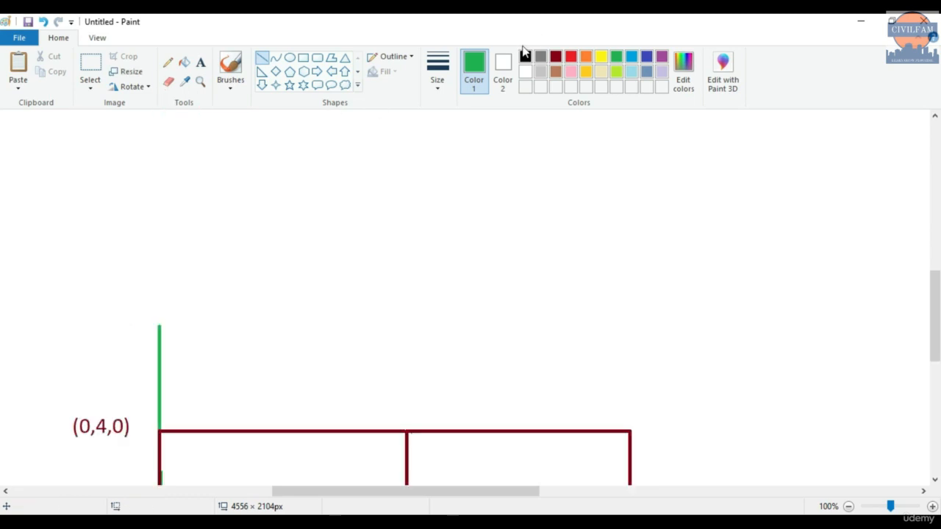
drag(159, 428, 163, 115)
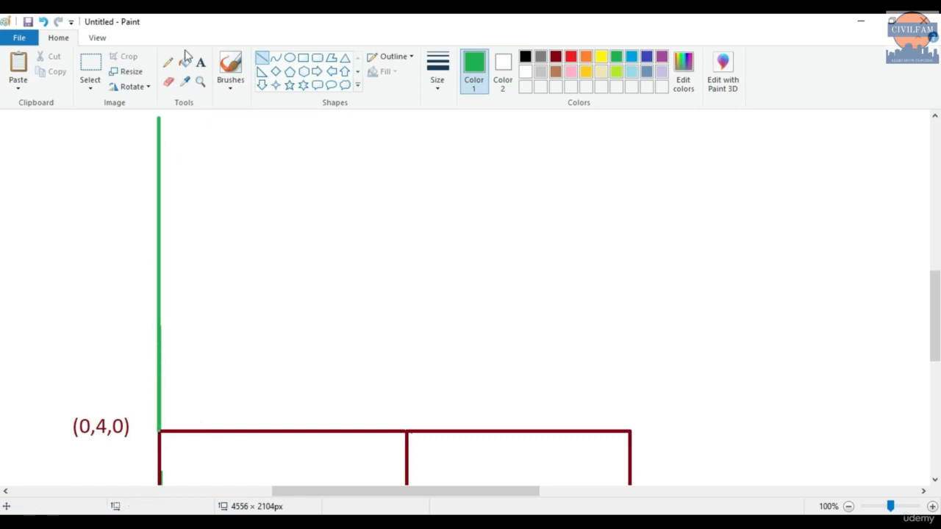
Draw a dark red rectangle about 680 × 256 px on top of the two bays as the upper storey and widen it to the outer column
click(303, 58)
click(555, 57)
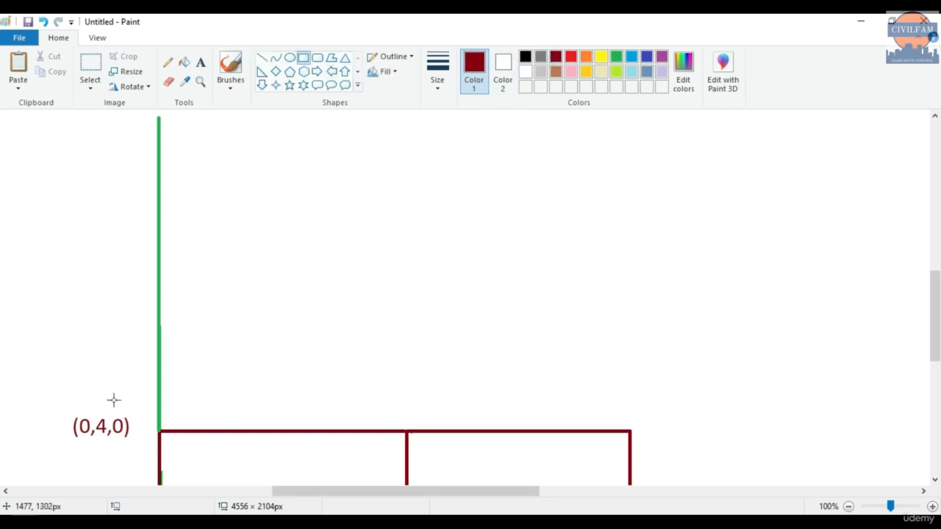
mouse_move(157, 433)
mouse_down()
mouse_move(193, 399)
mouse_move(603, 287)
mouse_move(632, 267)
mouse_move(628, 253)
mouse_up()
key(Left)
key(Left)
key(Left)
key(Left)
key(Left)
key(Left)
key(Left)
key(Left)
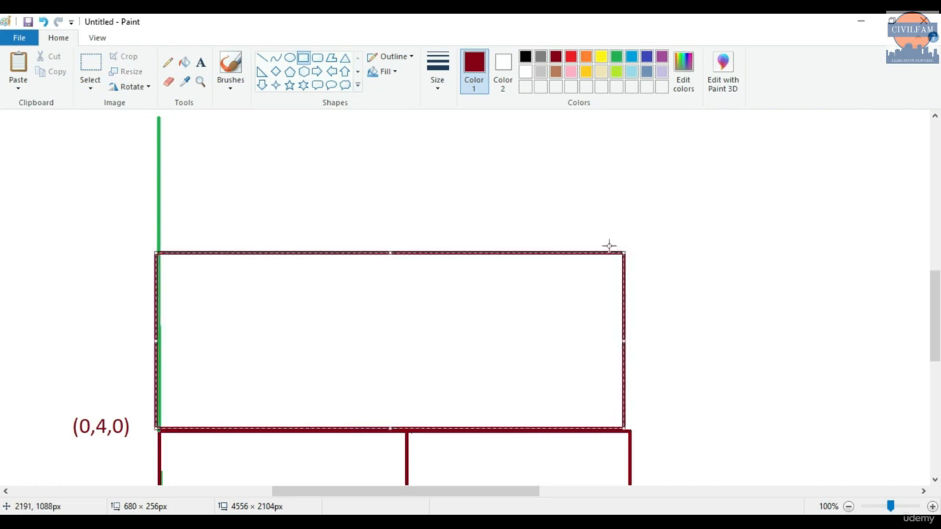
drag(630, 345, 628, 336)
click(701, 324)
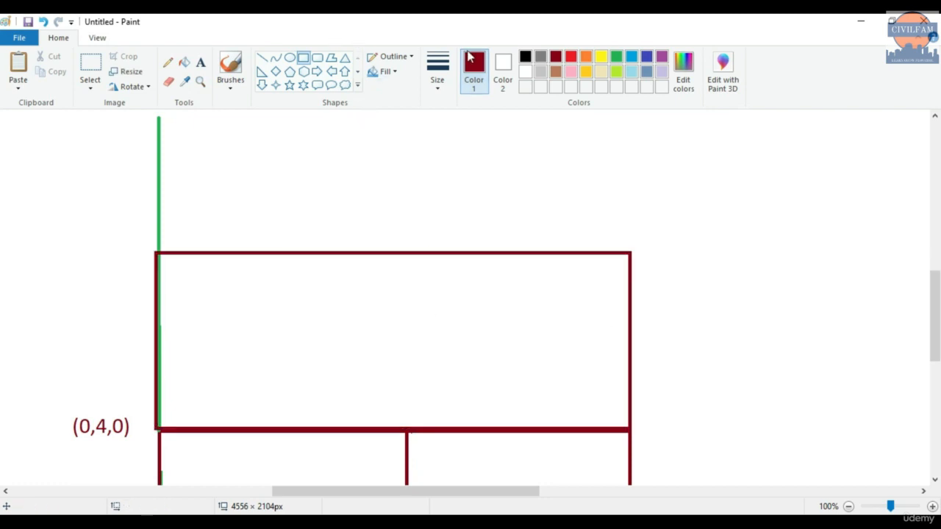
Redraw the upper-storey rectangle flush with the column on the Y axis and divide it with a middle column line about 266 px long
key(ctrl+z)
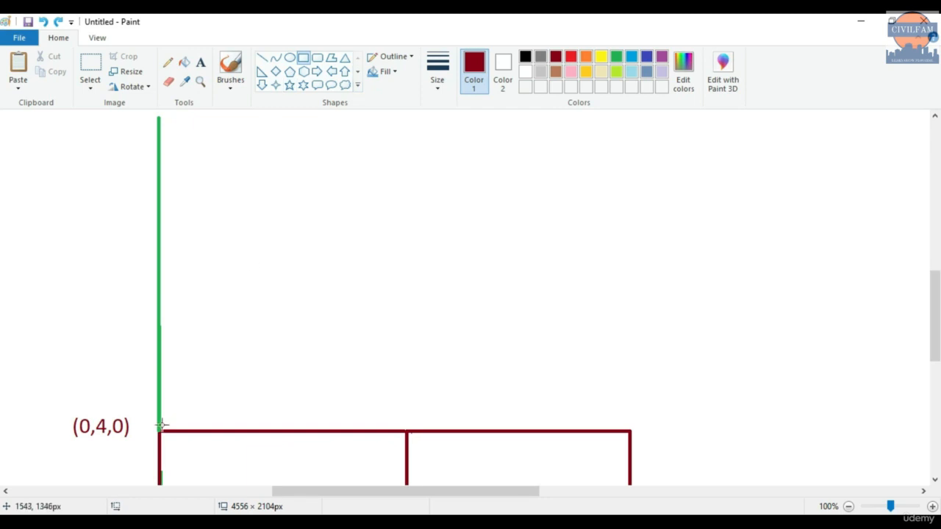
drag(159, 430, 628, 252)
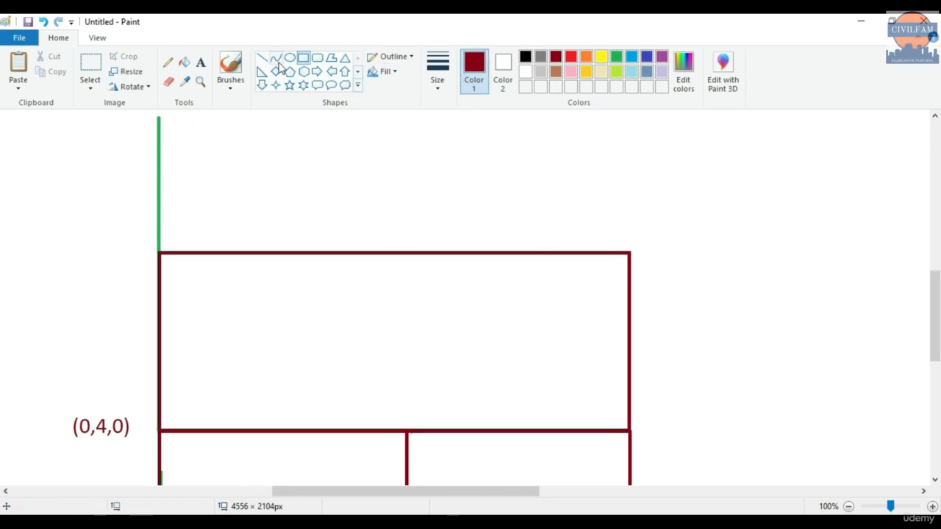
click(262, 58)
drag(408, 436, 407, 253)
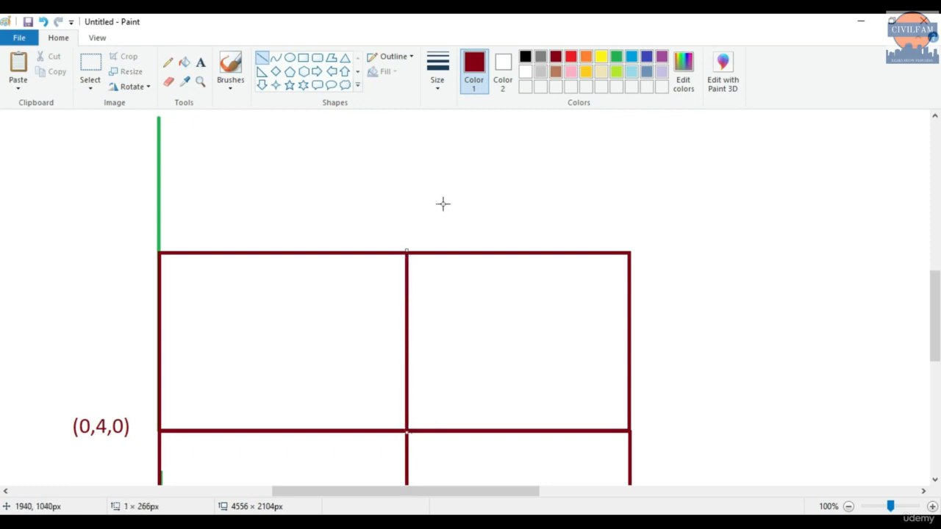
scroll(357, 233, down, 3)
scroll(357, 233, up, 3)
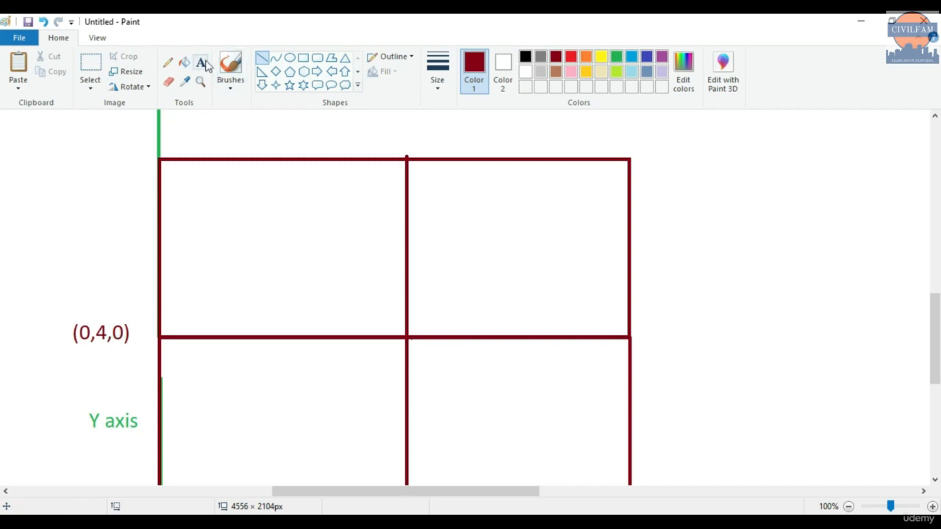
Add the dark red coordinate label (0,7,0) beside the upper storey's top corner on the Y axis
click(201, 62)
click(56, 154)
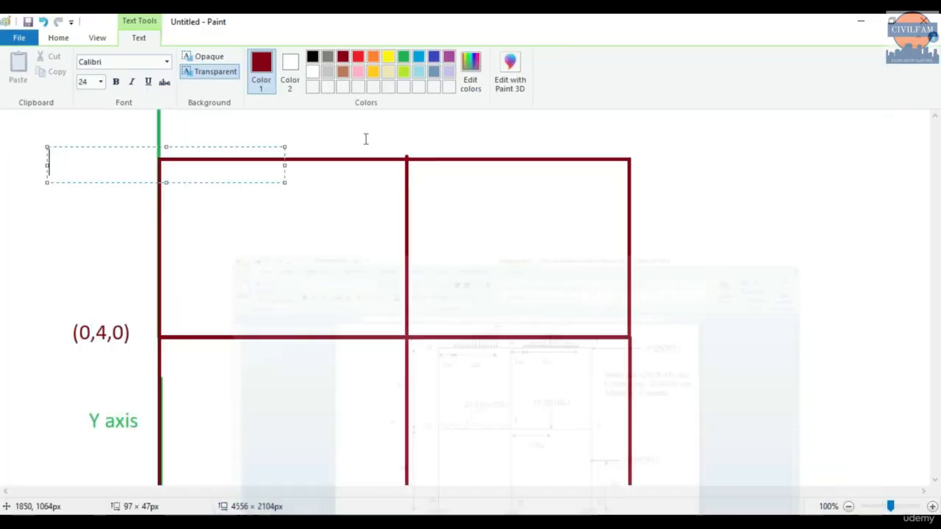
text((0)
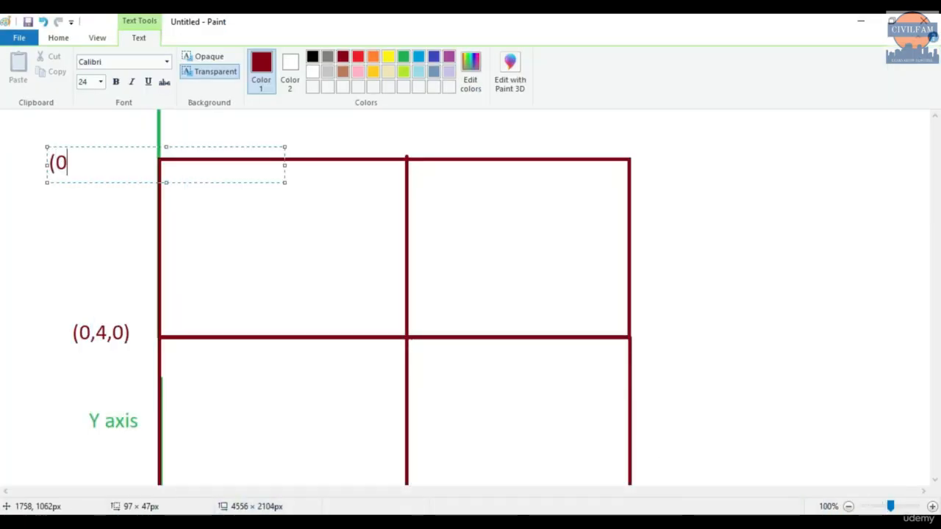
text(,7,0)
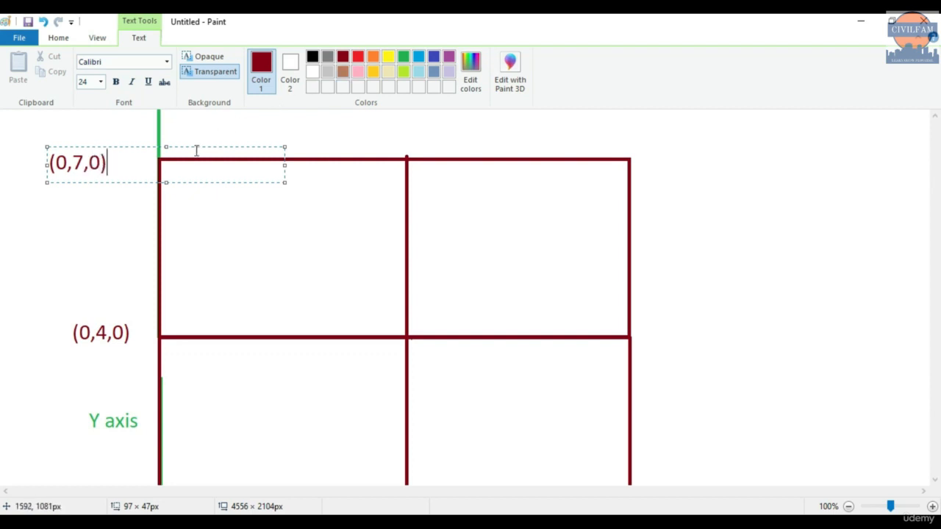
drag(195, 145, 241, 140)
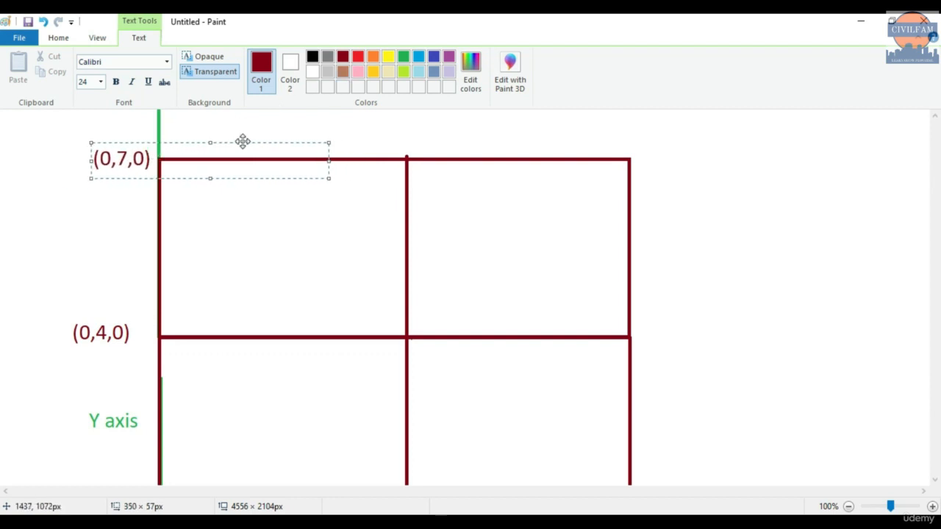
click(358, 131)
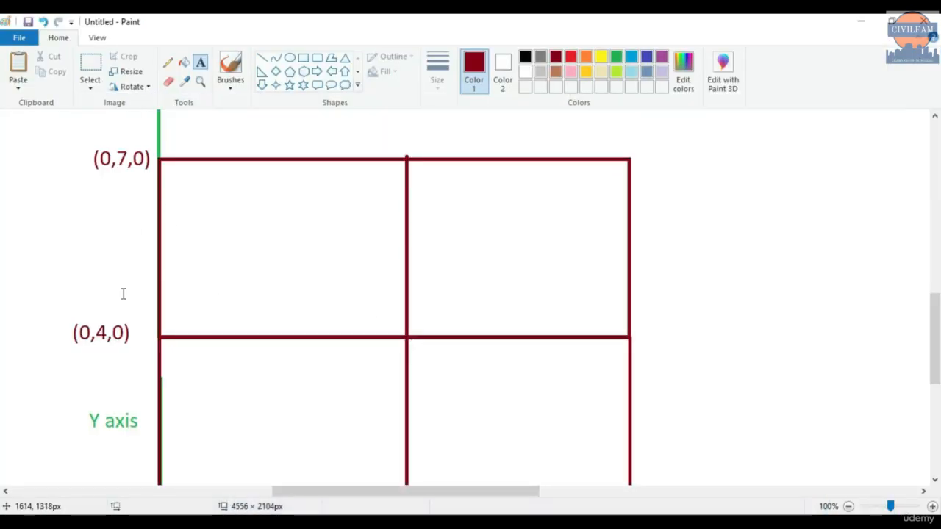
Delete the (8,0,0) label under the middle column's base
scroll(285, 253, down, 3)
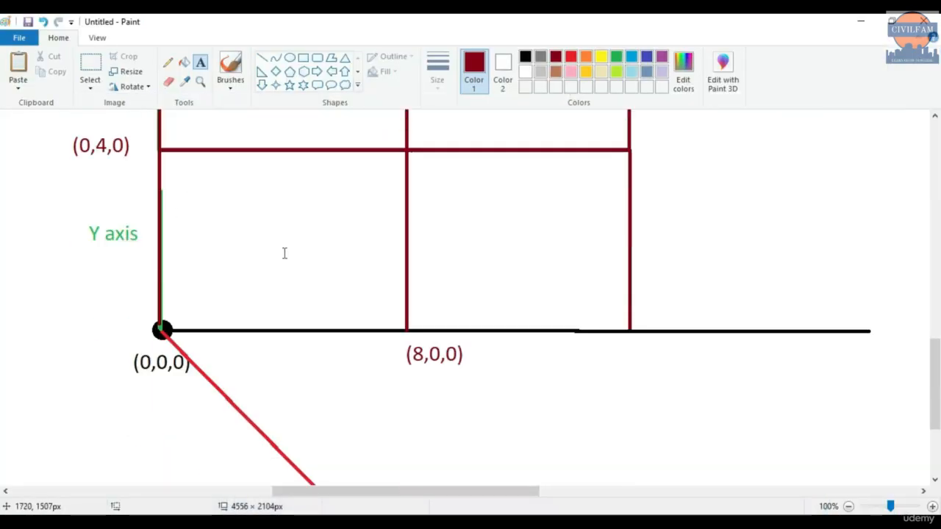
scroll(287, 268, up, 2)
scroll(294, 275, down, 2)
click(90, 66)
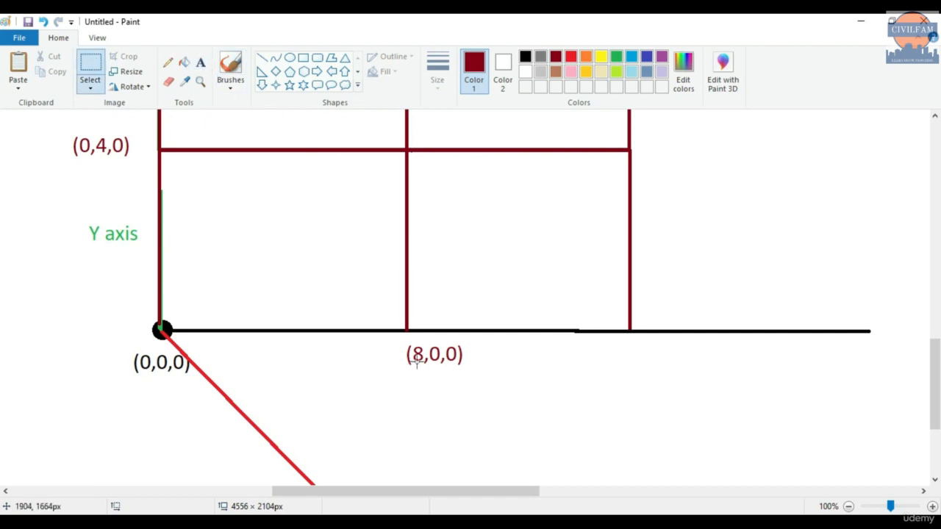
drag(409, 350, 385, 343)
key(Delete)
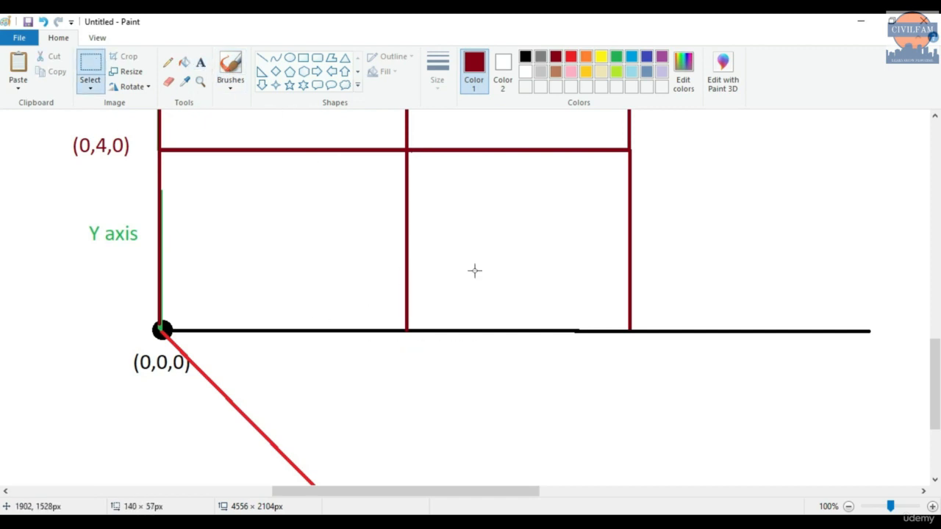
Check the bay dimensions in the Word manual's frame figure and label the middle column's base (4,0,0) in Paint
click(861, 22)
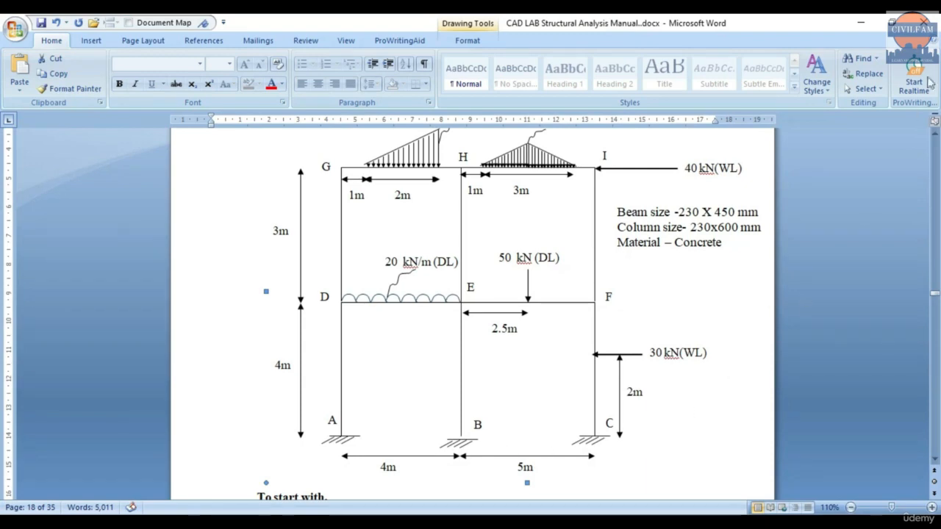
click(865, 23)
click(200, 62)
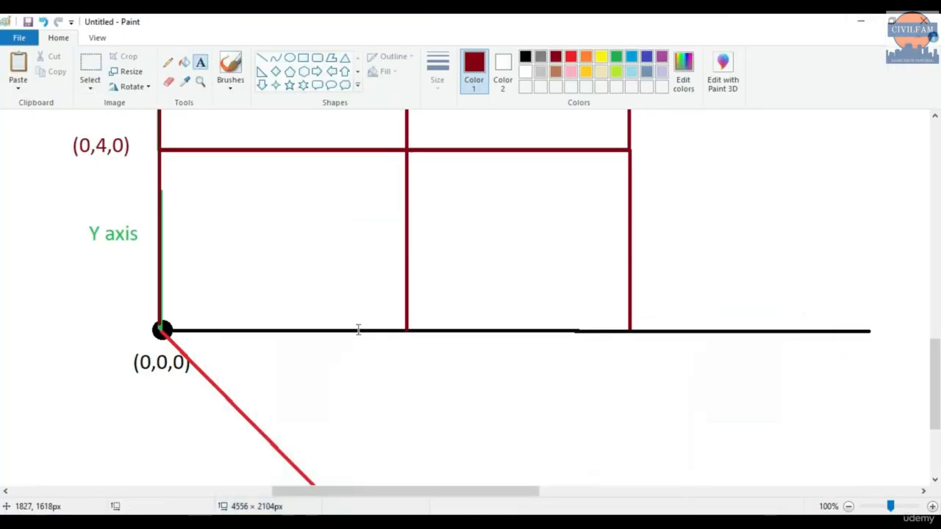
click(380, 343)
text(()
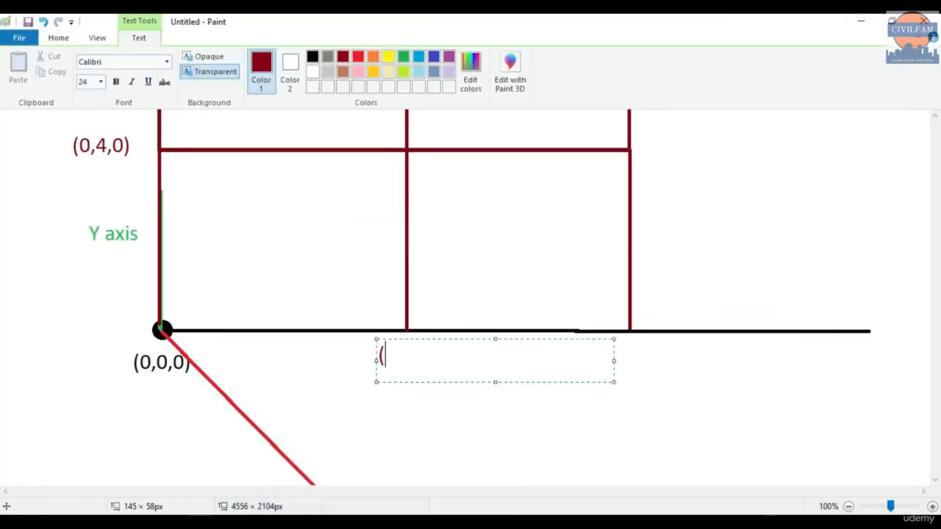
text(0)
key(BackSpace)
text(4,0,0)
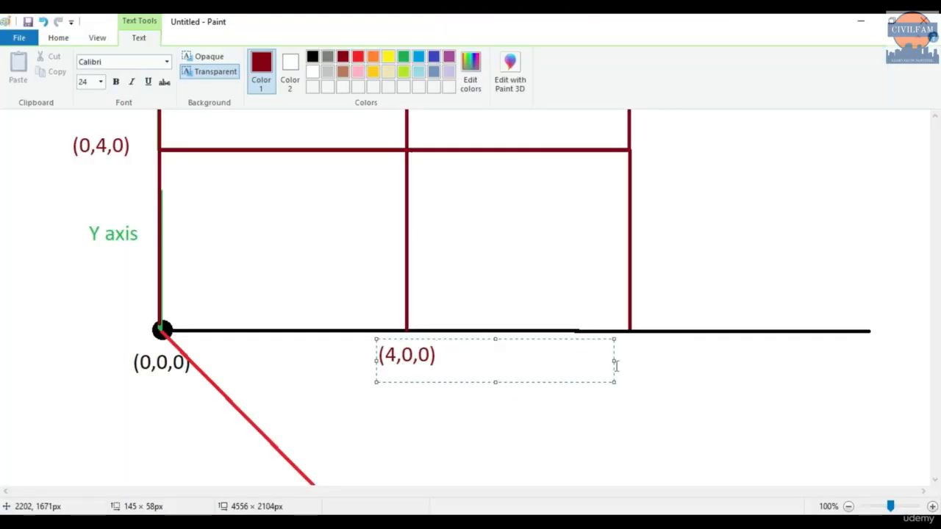
drag(615, 361, 456, 357)
click(590, 351)
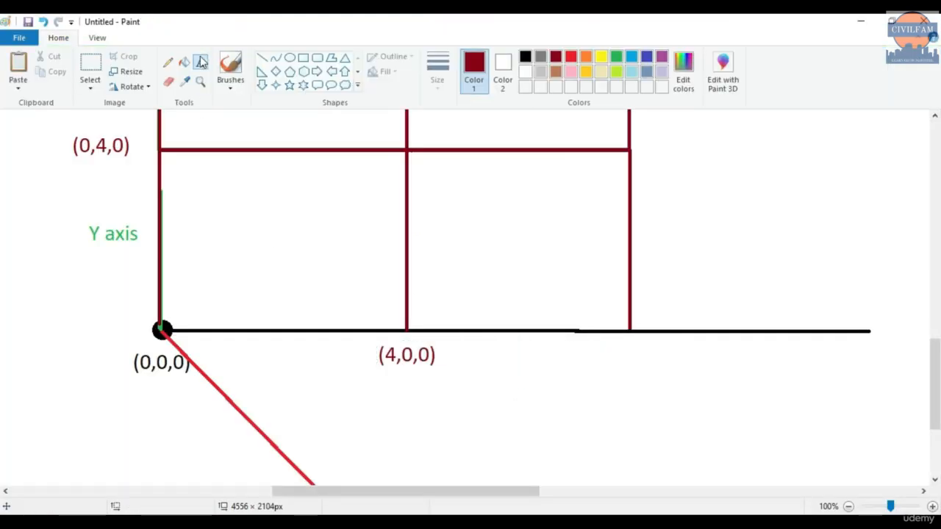
Add the coordinate label (9,0,0) under the base of the outer column
click(616, 341)
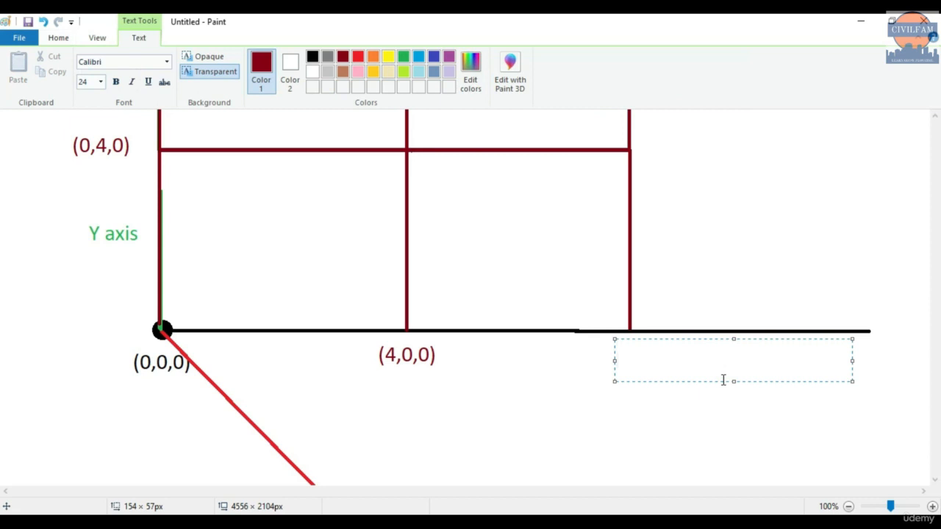
text((9,0,0)
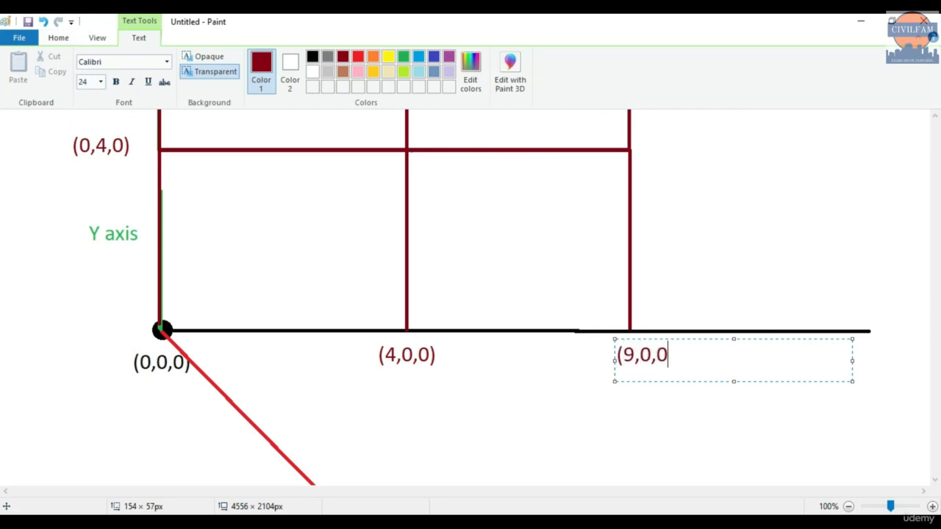
text())
click(540, 399)
Add the coordinate label (4,4,0) at the joint of the middle column and the first-storey beam
scroll(531, 358, up, 3)
scroll(532, 358, up, 3)
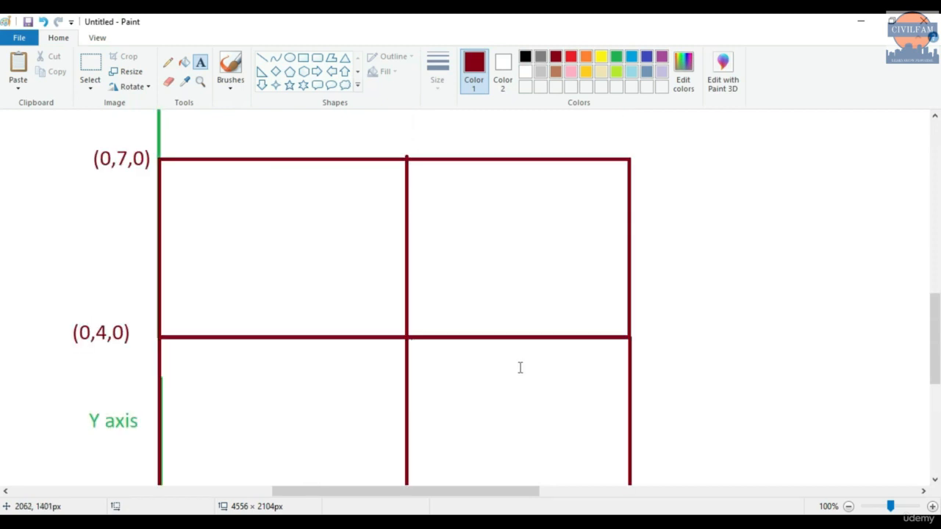
scroll(519, 368, down, 3)
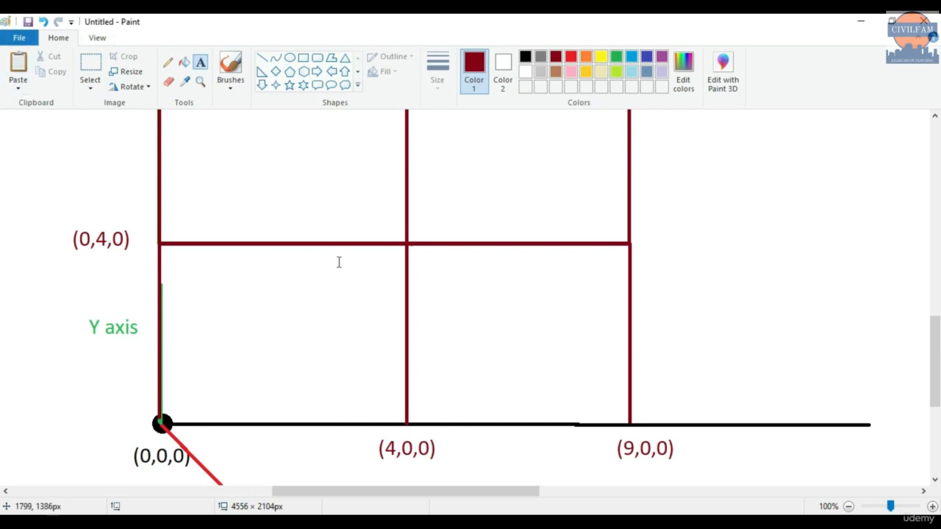
drag(344, 205, 389, 232)
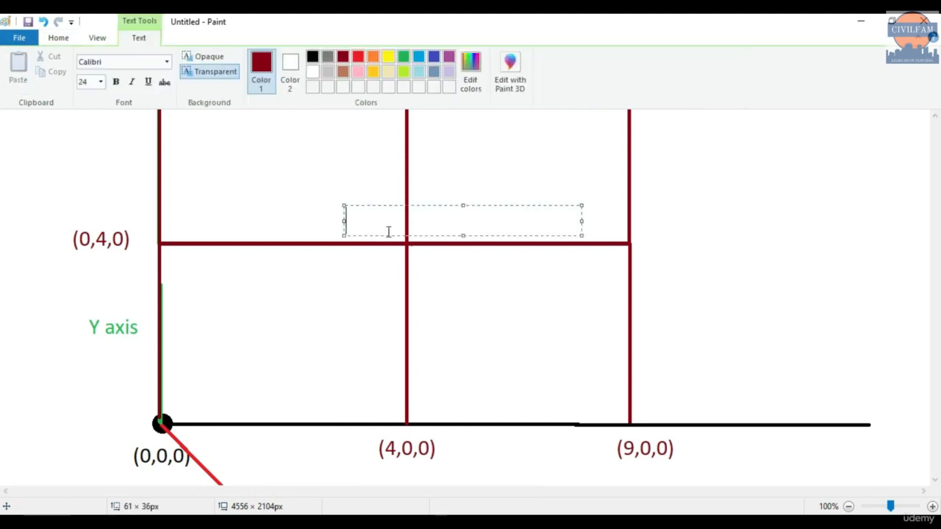
text((4,4,)
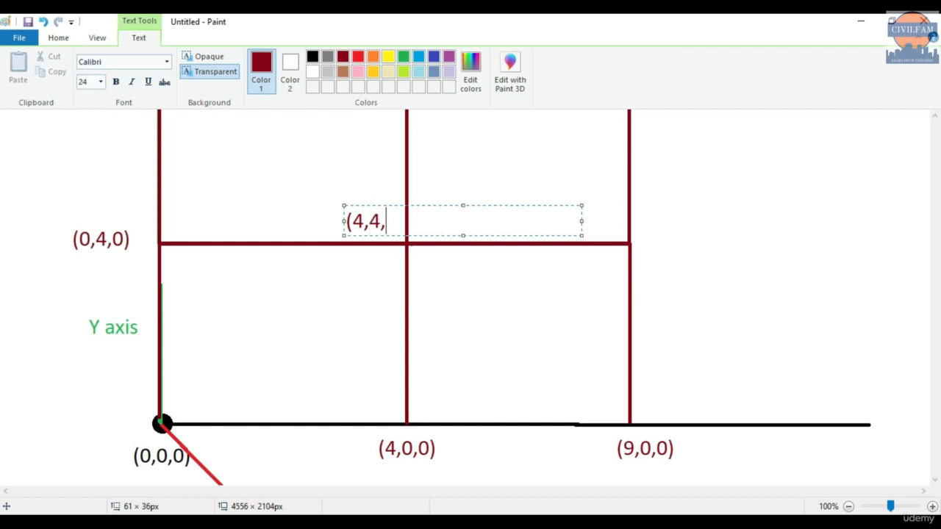
text(0)
click(248, 348)
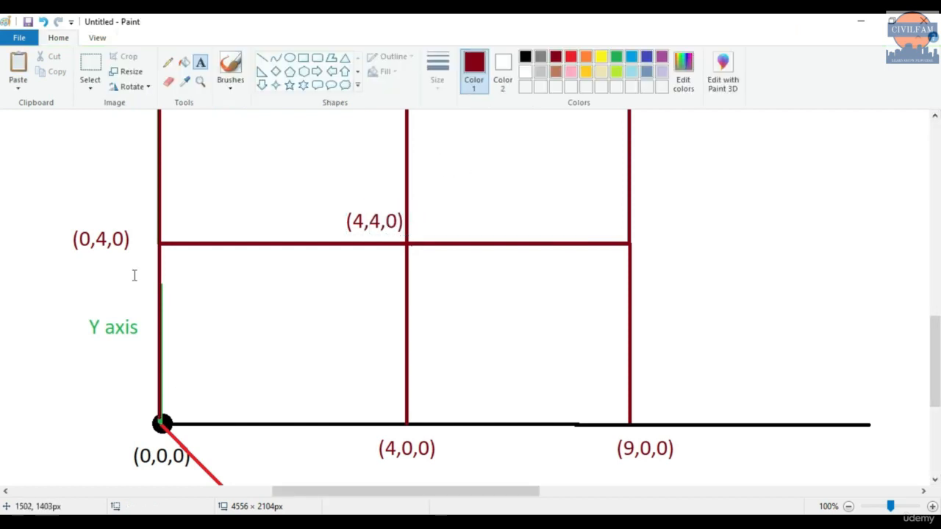
Add the coordinate label (9,4,0) beside the outer column at the first-storey beam level
drag(643, 214, 685, 246)
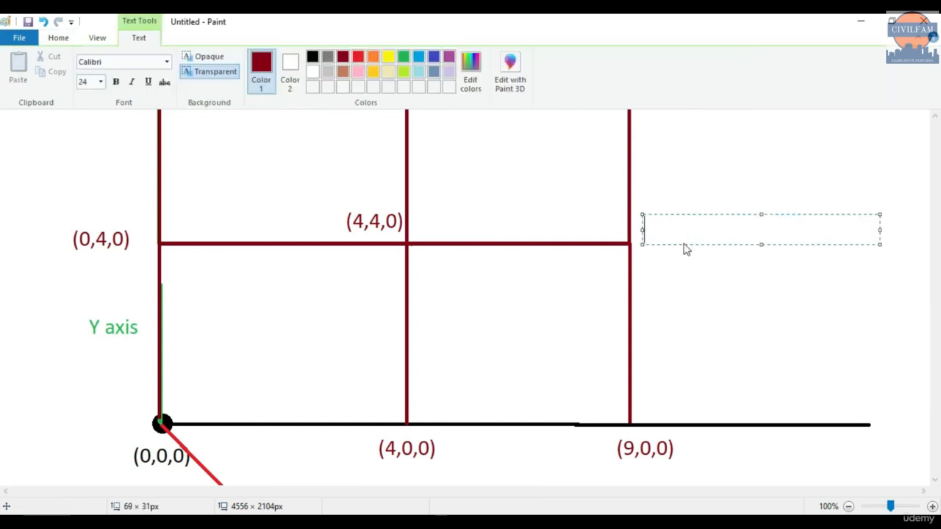
text((9)
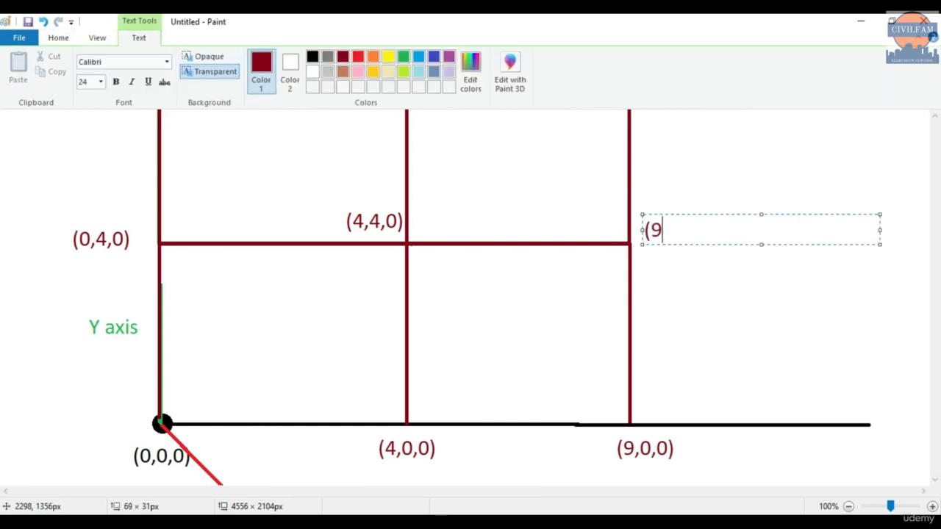
text(,4,0)
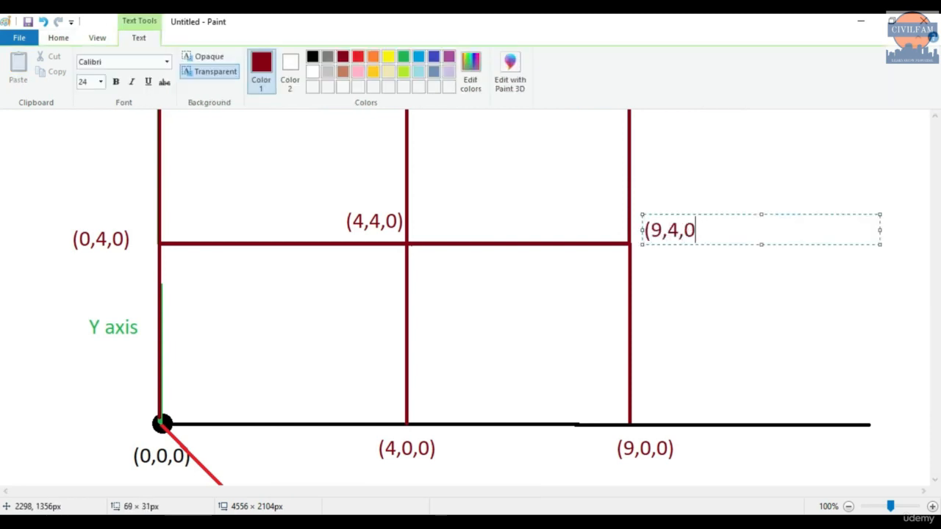
text())
click(705, 326)
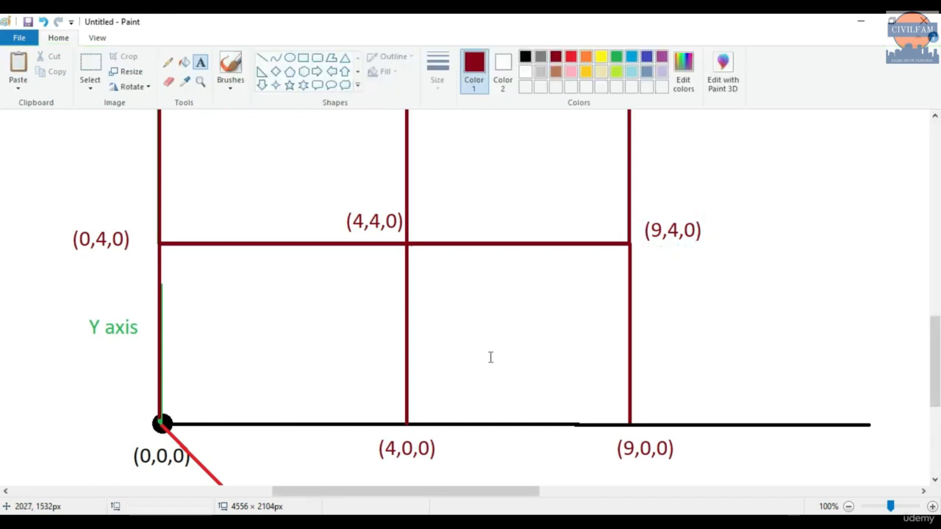
Add the coordinate label (4,7,0) above the top of the middle column
scroll(500, 352, up, 1)
scroll(80, 336, down, 2)
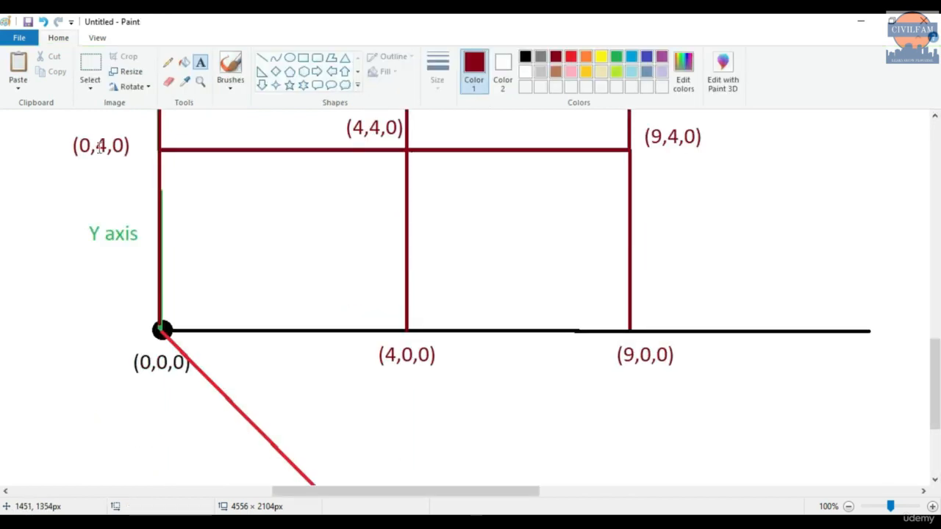
scroll(122, 195, up, 3)
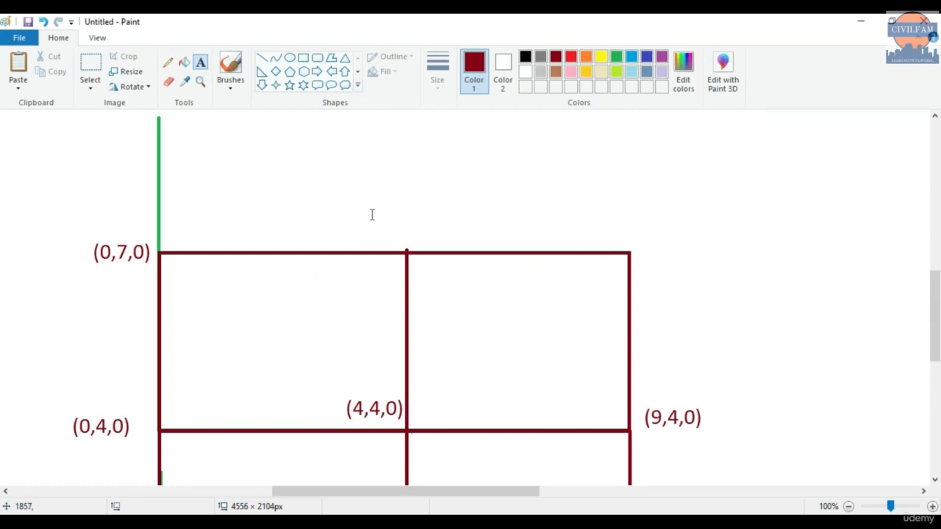
click(365, 211)
text(()
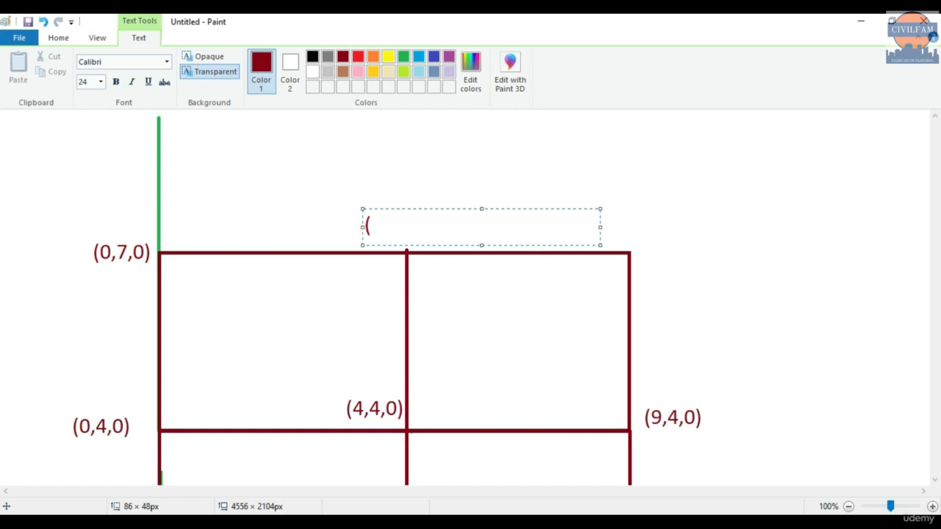
text(4,4,)
key(BackSpace)
text(7,0))
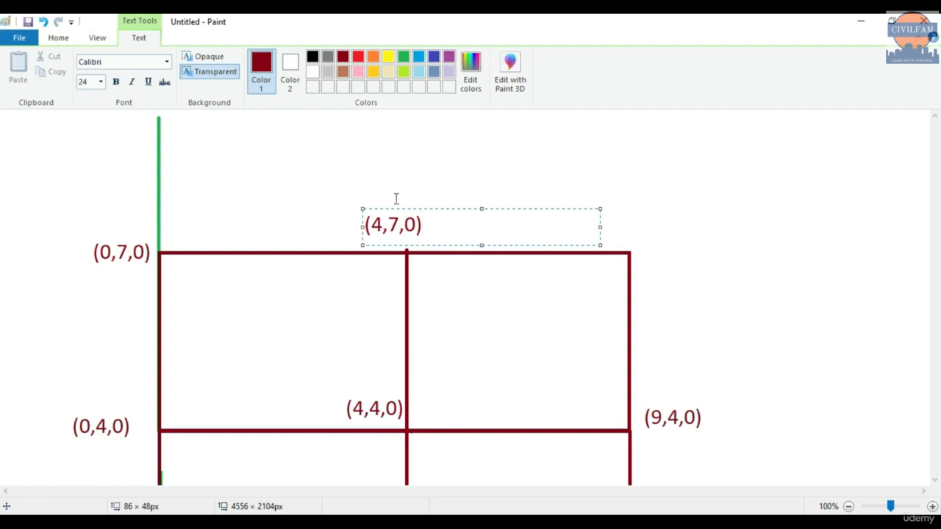
scroll(180, 402, down, 5)
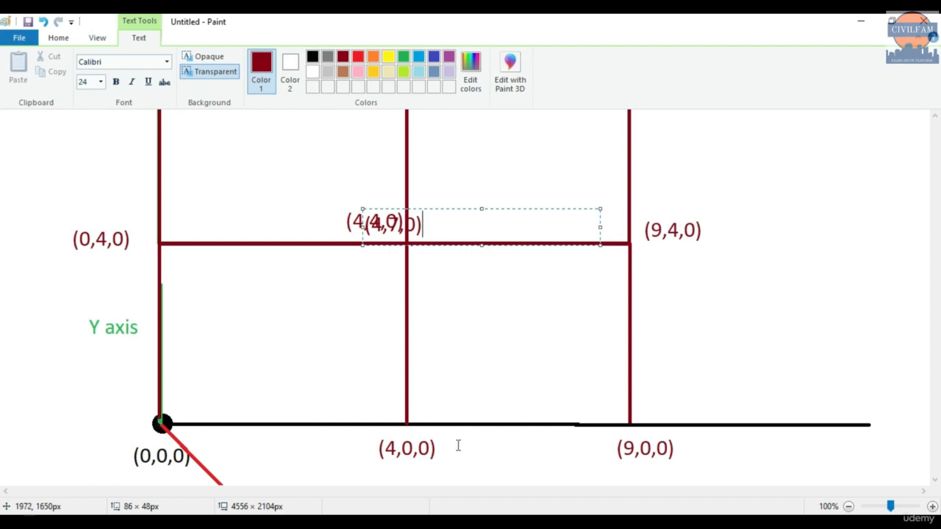
scroll(384, 428, up, 5)
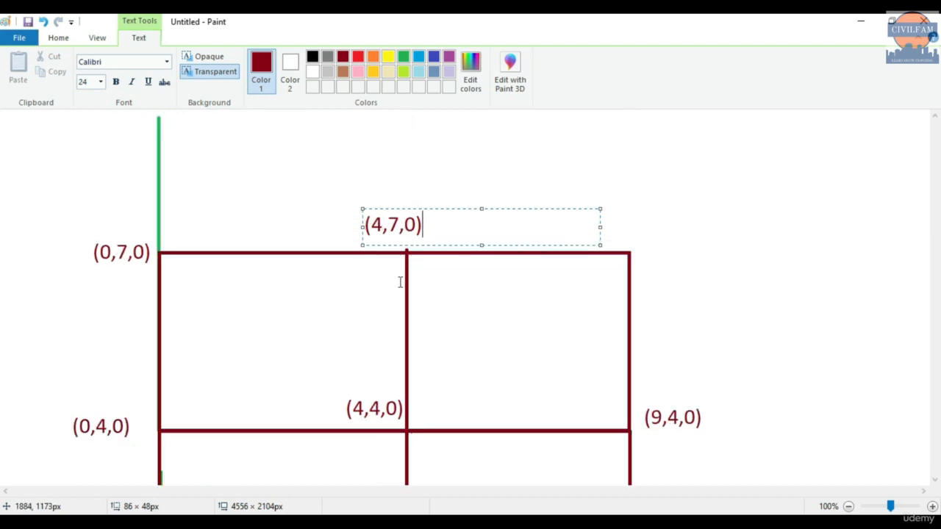
click(453, 179)
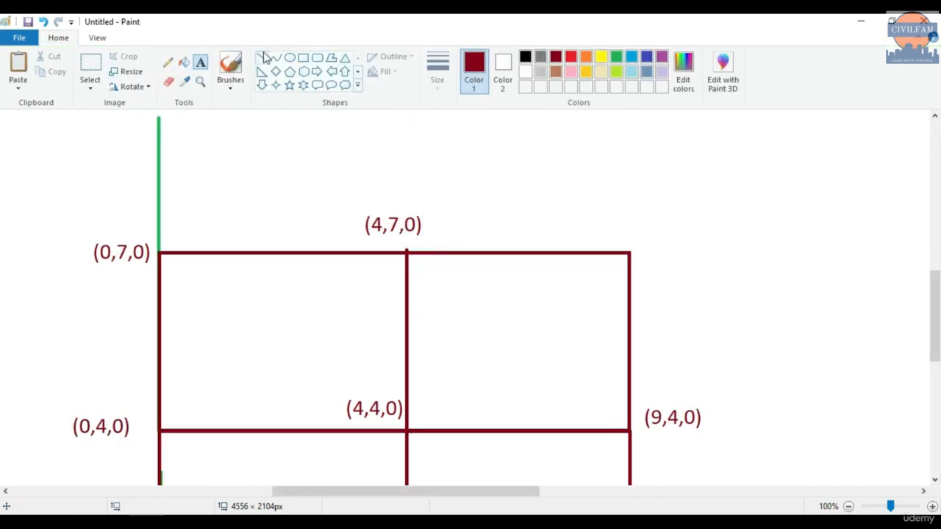
Add the coordinate label (9,7,0) beside the top of the outer column
drag(647, 215, 729, 248)
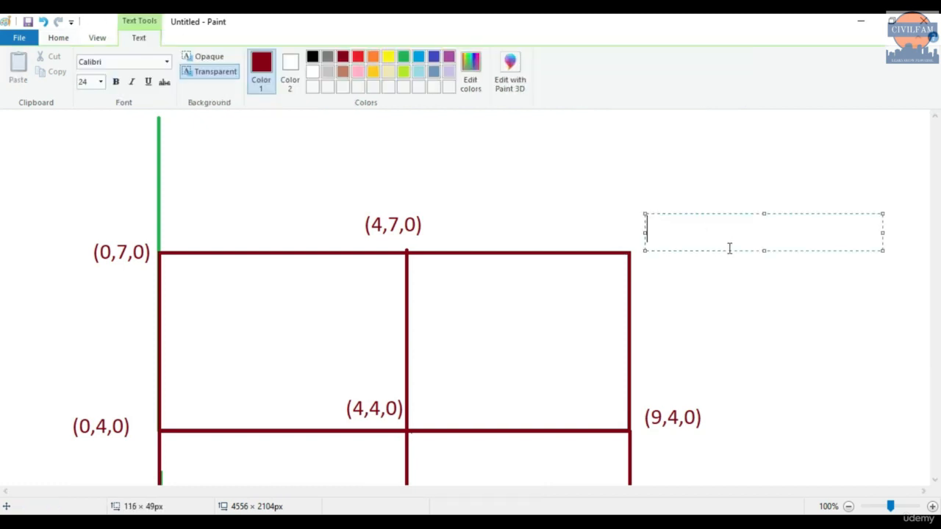
text((9,7,)
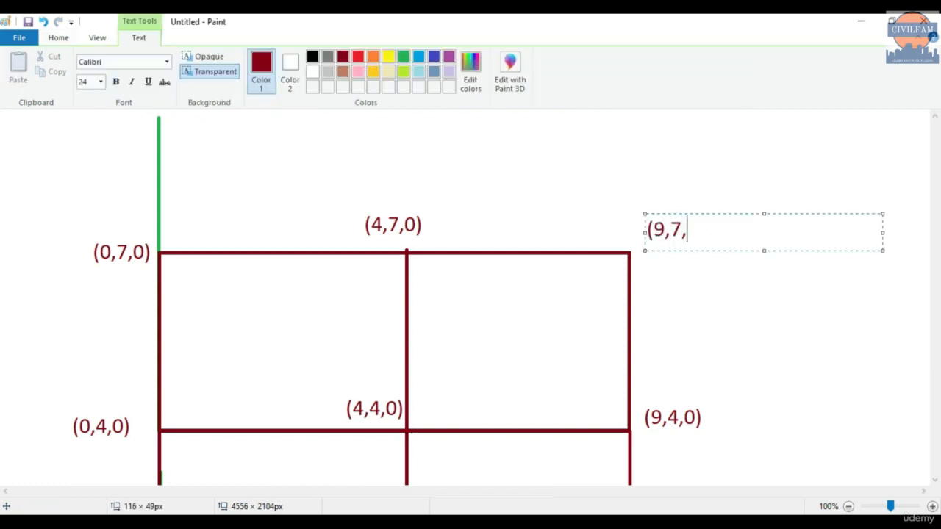
text(0))
click(504, 251)
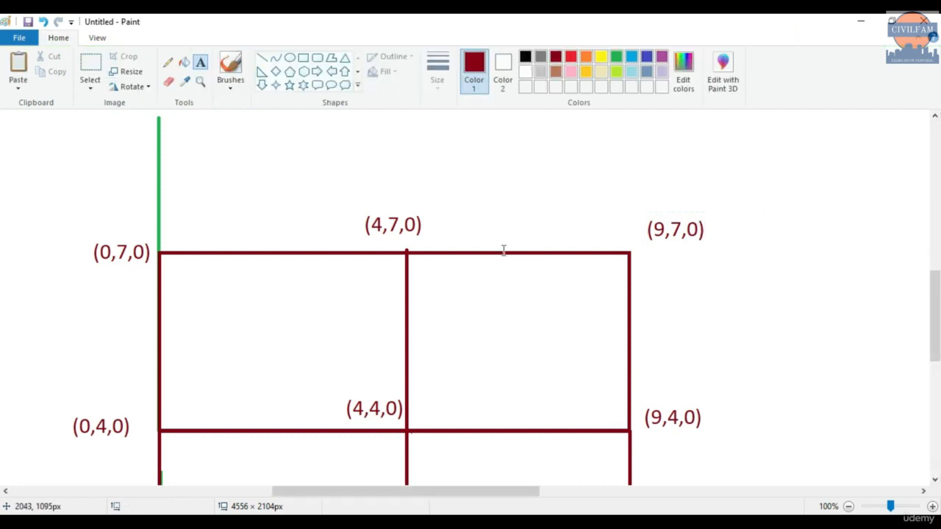
Review the labelled joint coordinates in the sketch against the frame dimensions in the Word manual
scroll(547, 282, down, 3)
scroll(547, 282, down, 3)
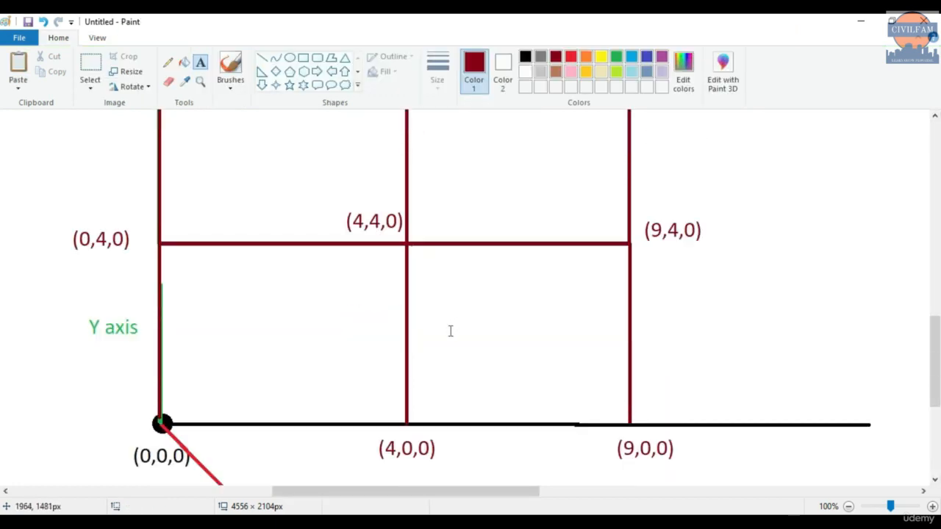
scroll(449, 332, up, 3)
click(514, 524)
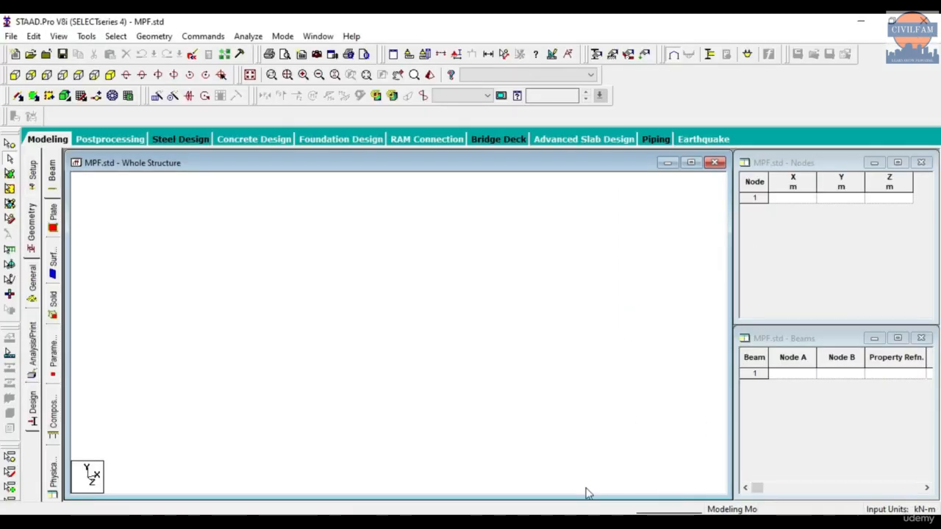
click(400, 524)
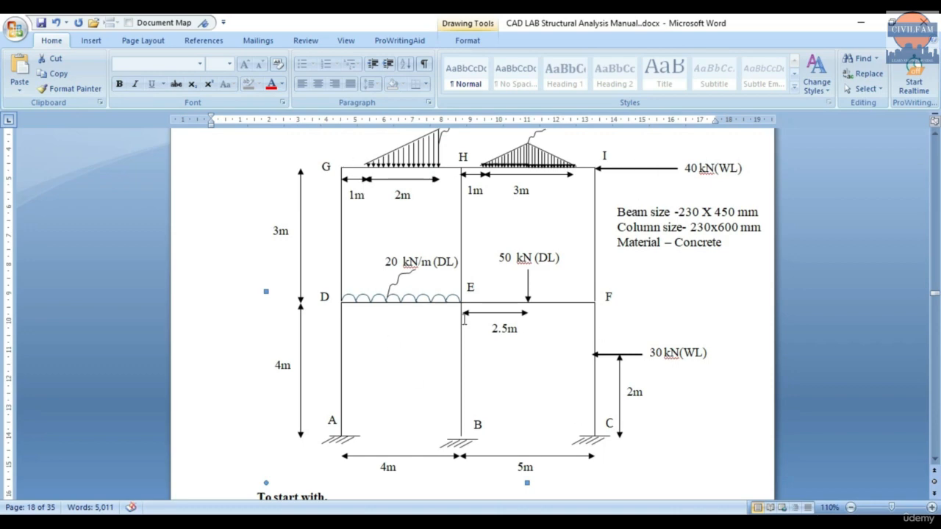
click(864, 20)
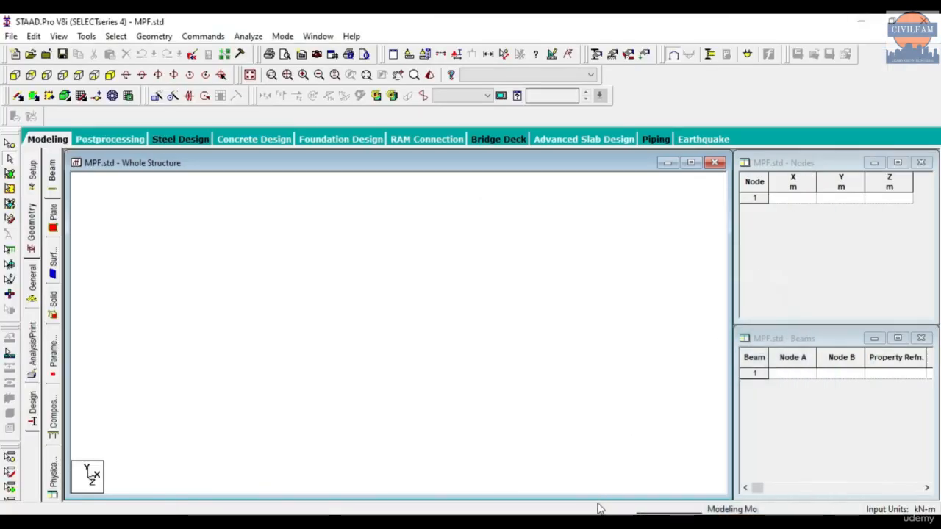
click(441, 523)
scroll(422, 361, down, 5)
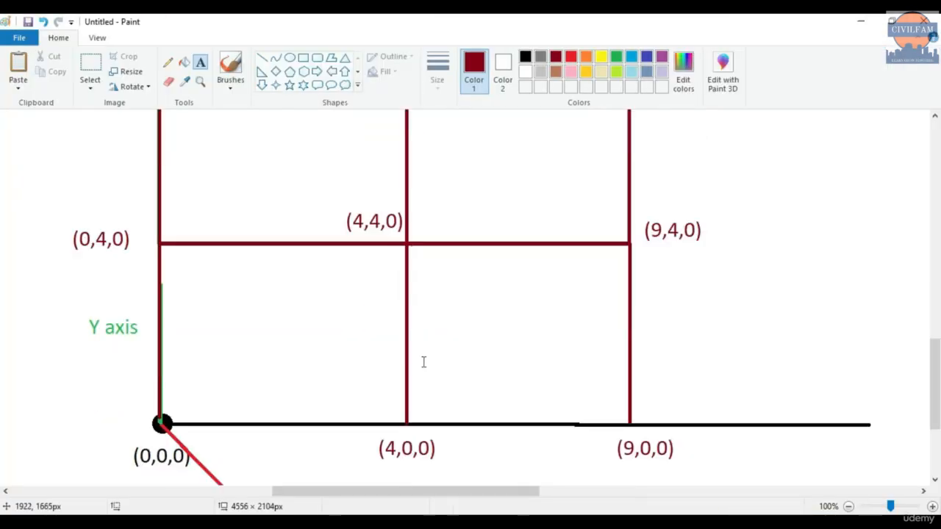
scroll(133, 270, up, 5)
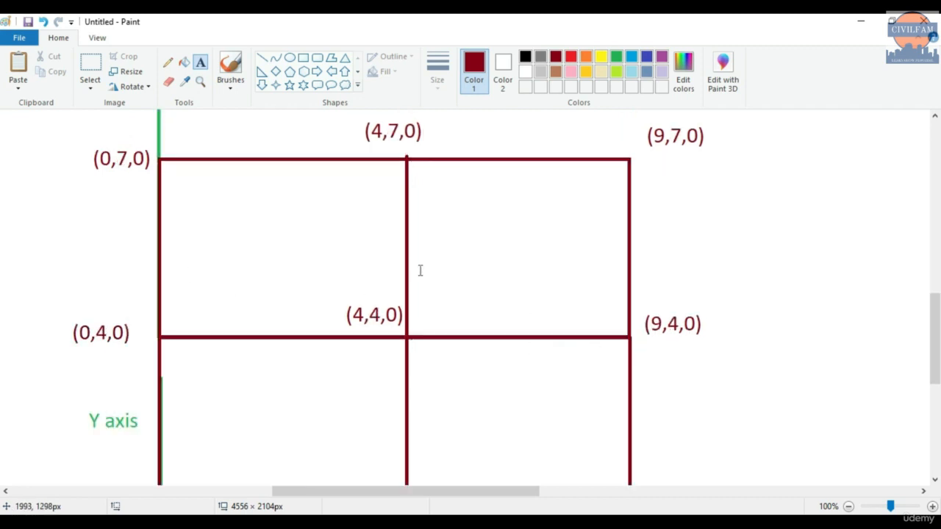
scroll(499, 223, down, 5)
scroll(496, 226, down, 3)
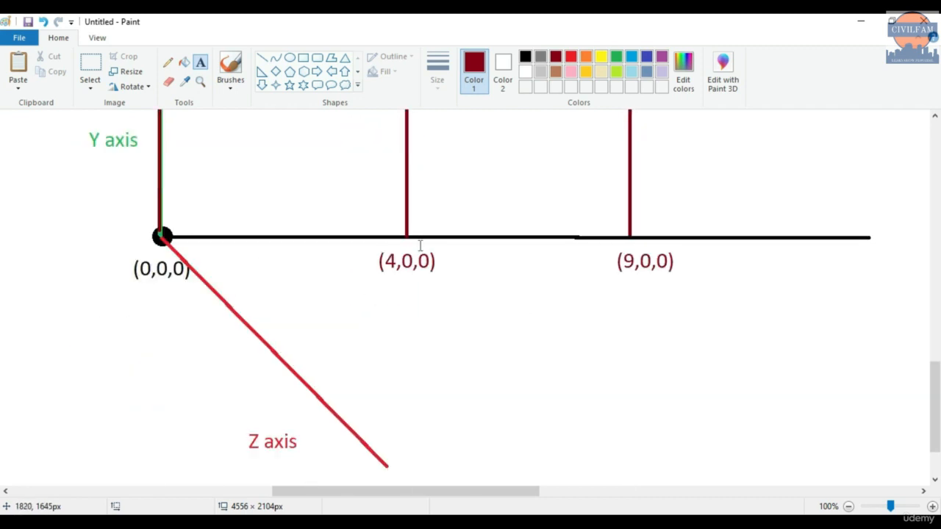
Switch to STAAD.Pro and enter the three base nodes at (0,0,0), (4,0,0) and (9,0,0) in the node table
key(alt+Tab)
click(794, 198)
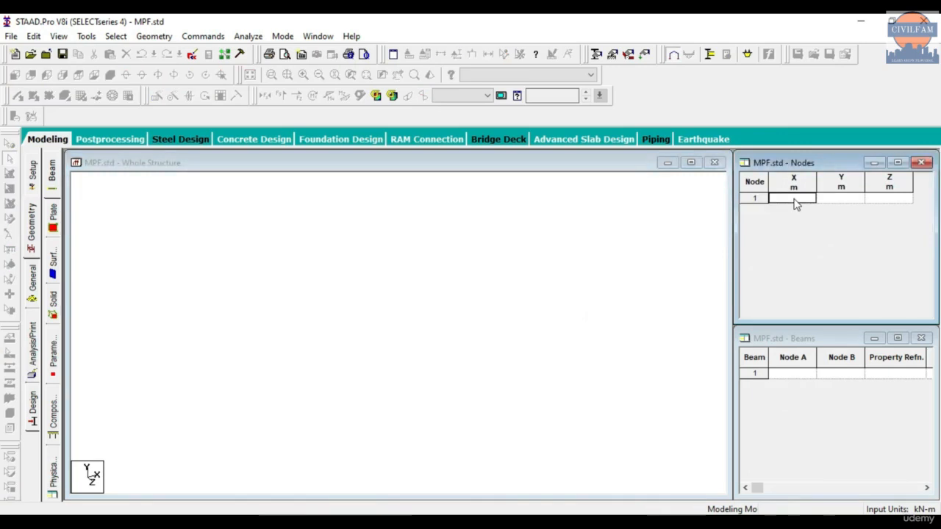
text(0)
key(Tab)
click(793, 211)
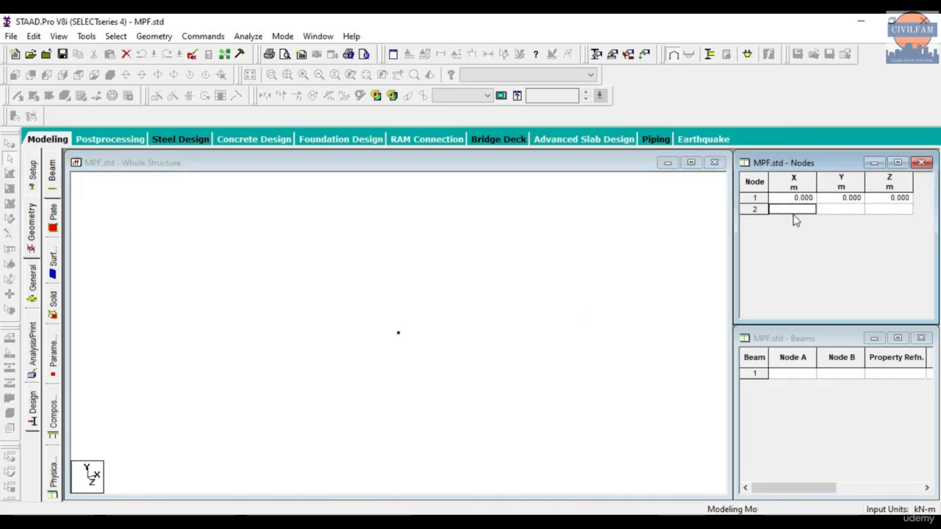
text(4)
key(Tab)
click(793, 221)
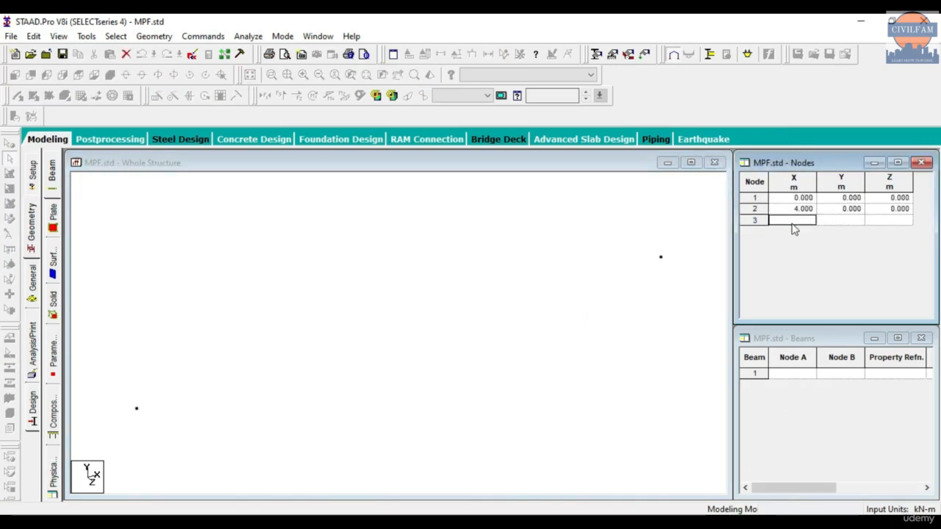
text(9)
key(Tab)
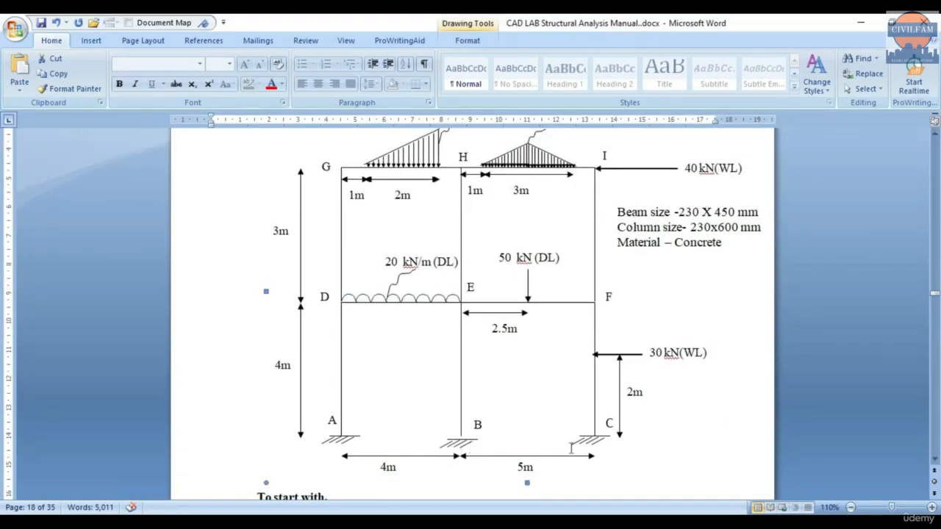
Return from the manual to STAAD.Pro and show the whole structure in front view, with X horizontal and Y vertical
click(861, 23)
click(524, 305)
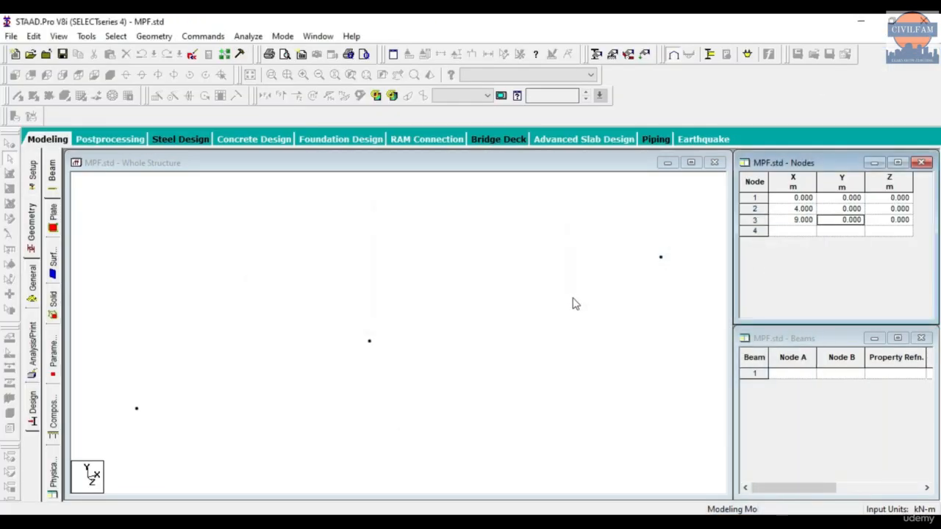
click(85, 169)
click(17, 75)
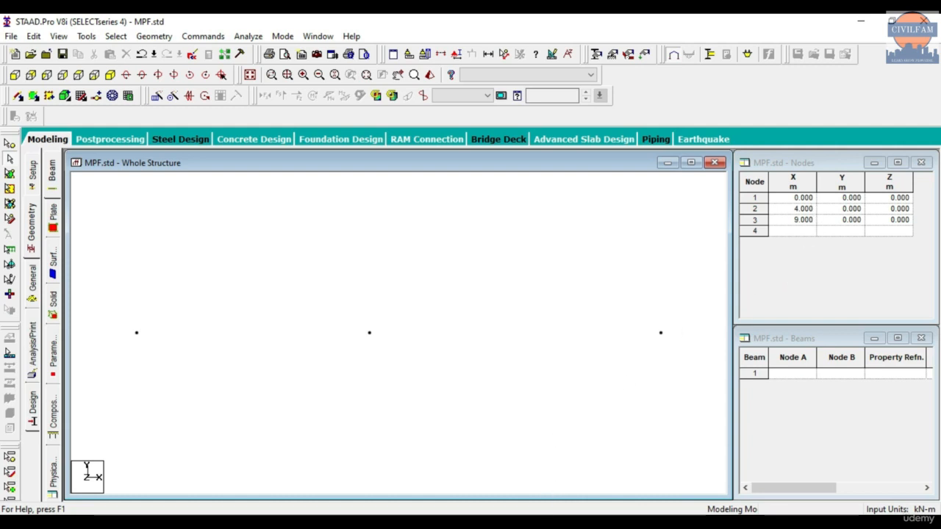
Enter node 4 at X 0, Y 4, Z 0 m in the node table
click(794, 231)
text(0)
click(831, 234)
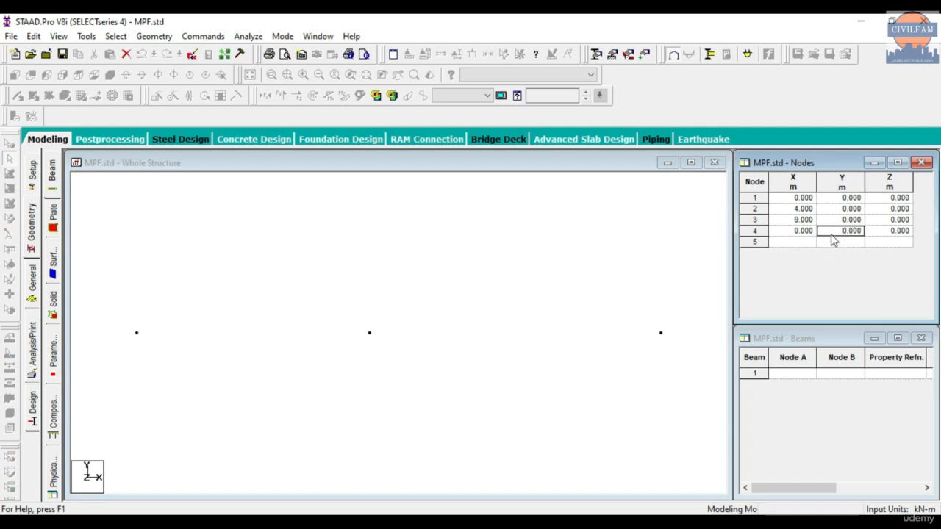
text(4)
key(Tab)
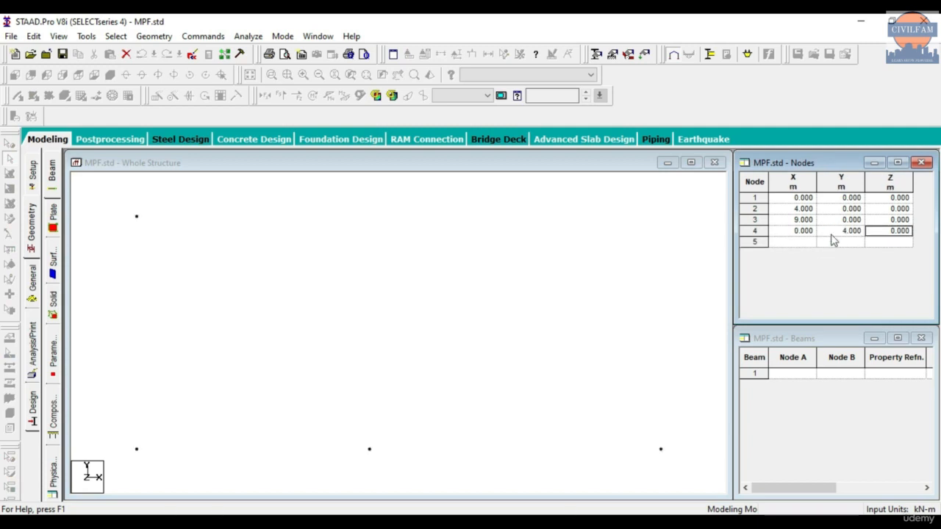
Enter node 5 at X 4, Y 4, Z 0 m for the middle first-storey joint
click(804, 244)
text(4)
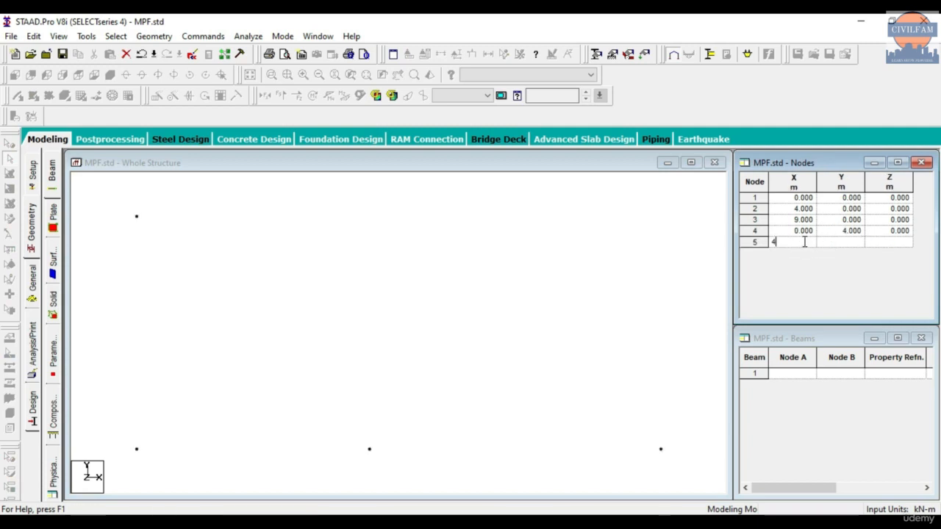
click(841, 243)
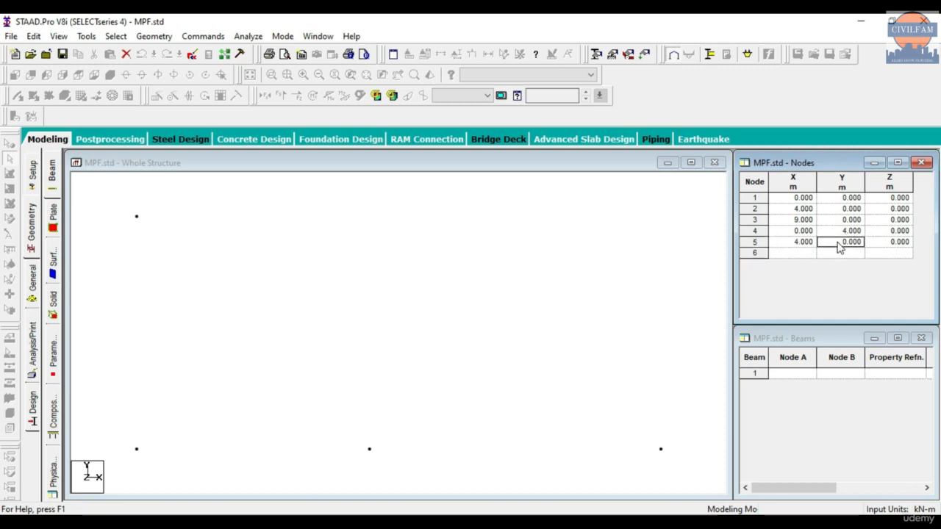
text(4)
key(Tab)
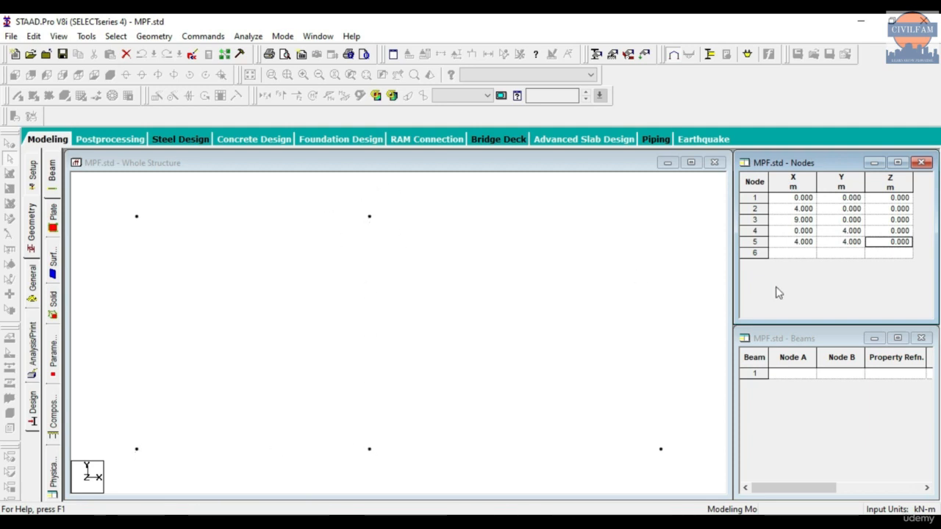
Enter node 6 at X 9, Y 4, Z 0 m for the outer first-storey joint
click(785, 253)
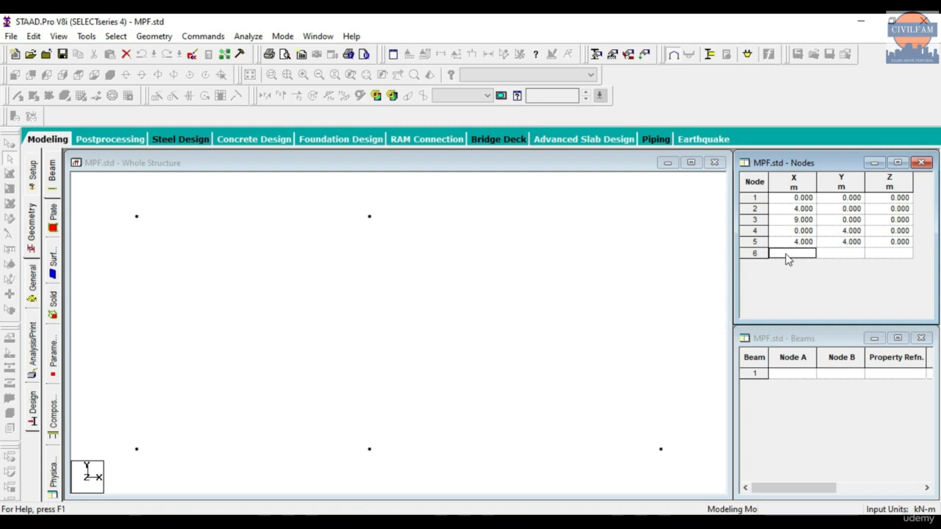
text(9)
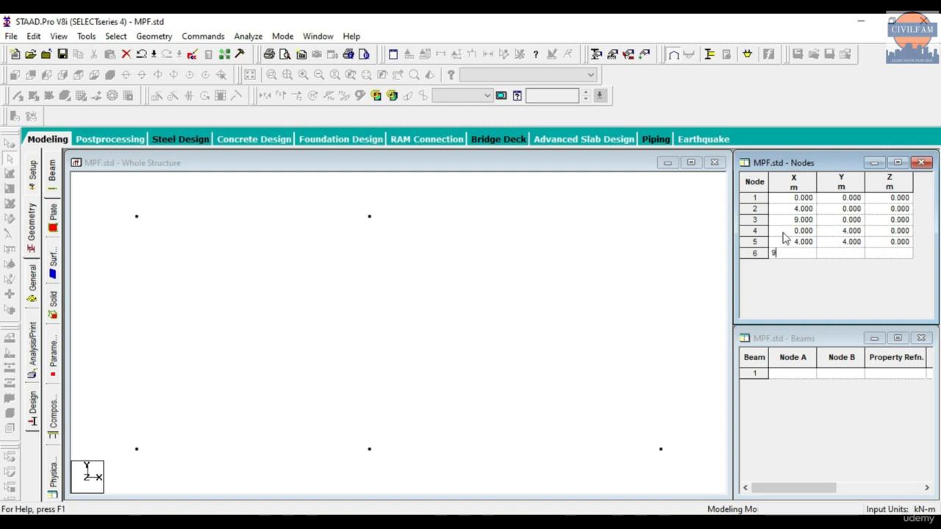
click(849, 253)
text(4)
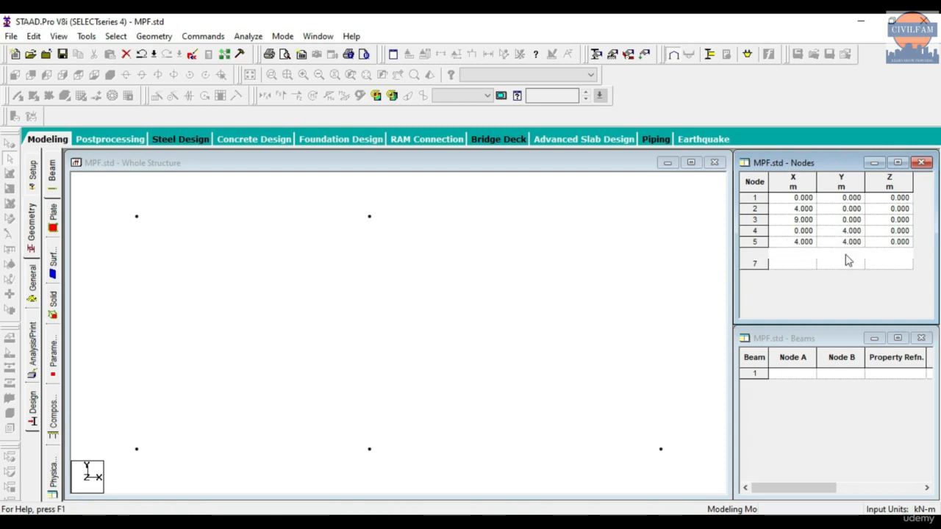
key(Tab)
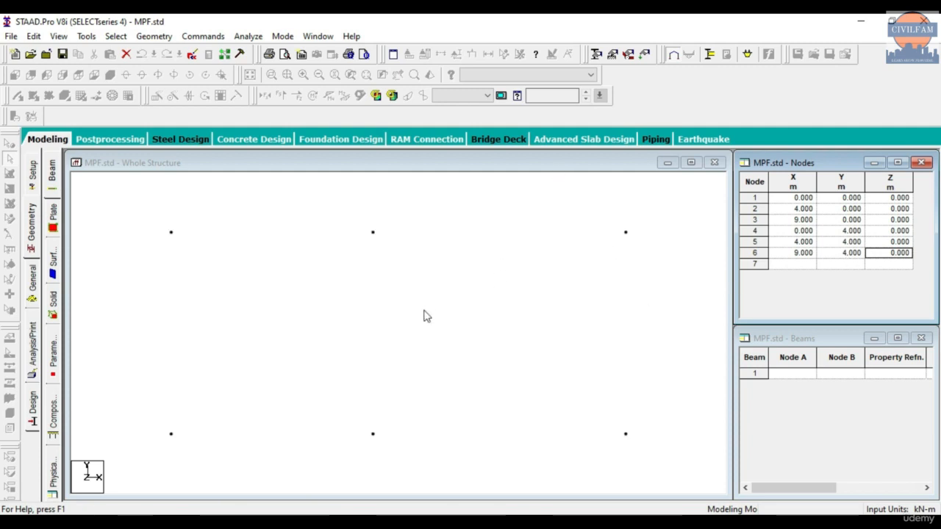
Enter node 7 at X 0, Y 7, Z 0 m as the first roof-level joint
click(801, 265)
text(0)
click(843, 265)
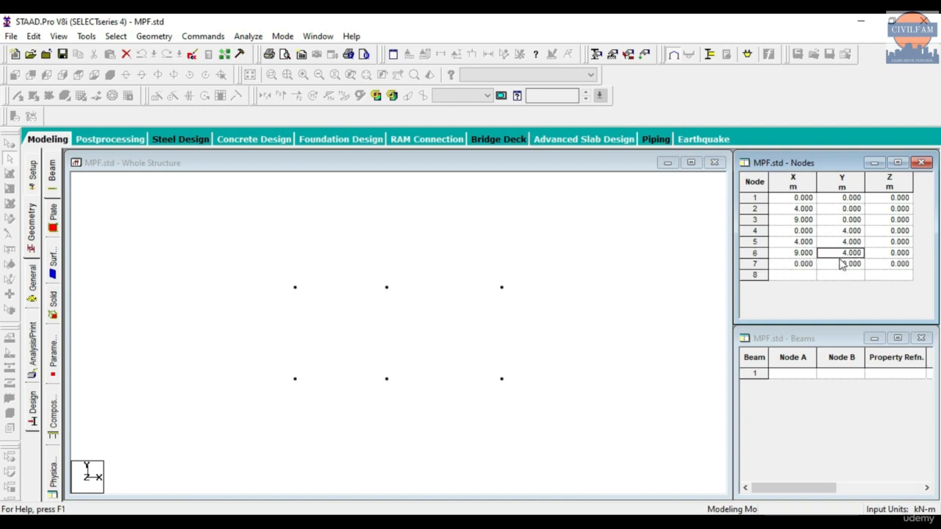
text(7)
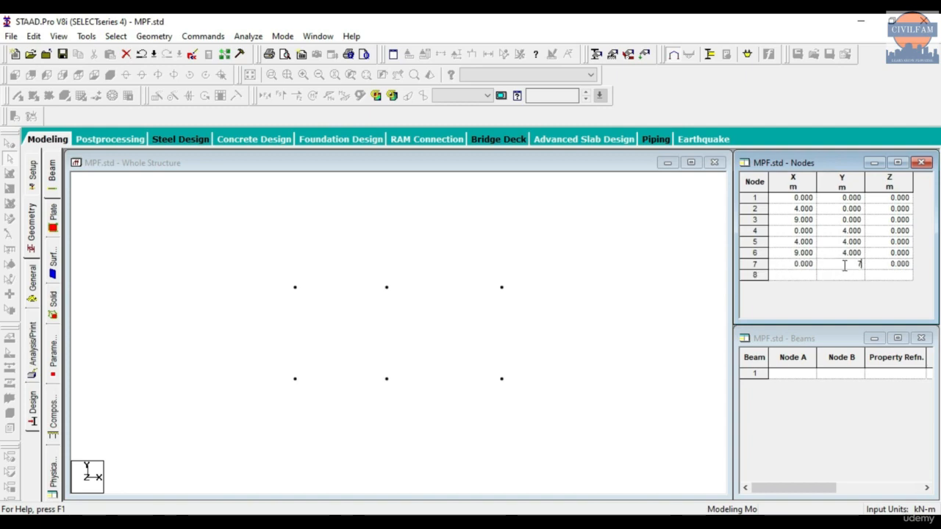
key(Tab)
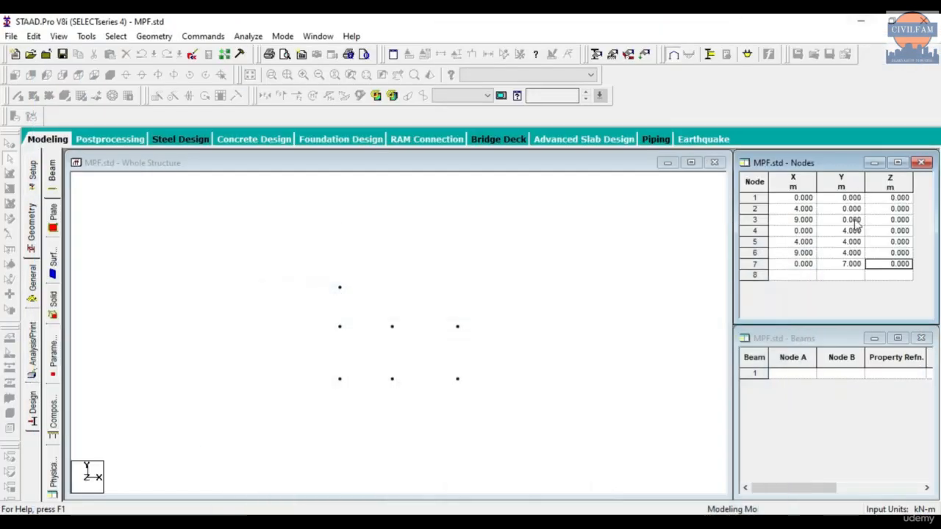
Enter node 8 at X 4, Y 7, Z 0 m for the top of the middle column
click(805, 276)
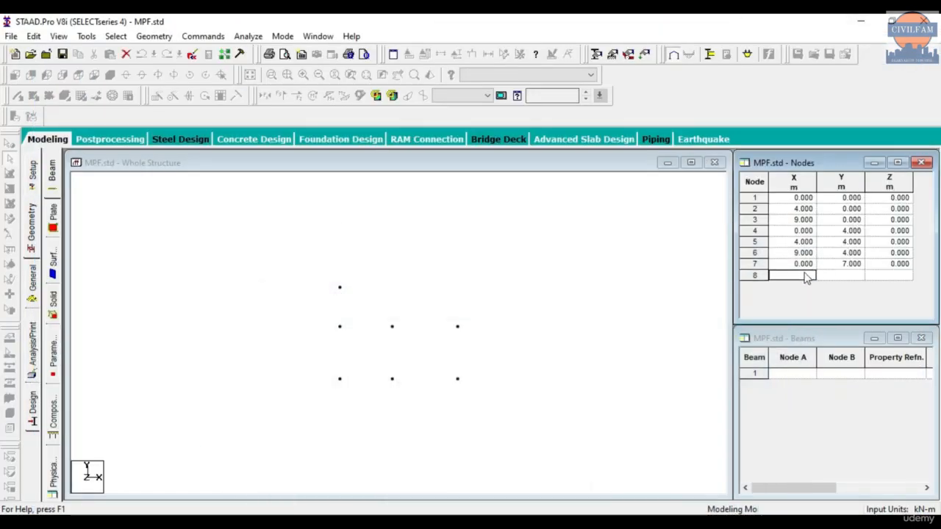
text(4)
click(838, 275)
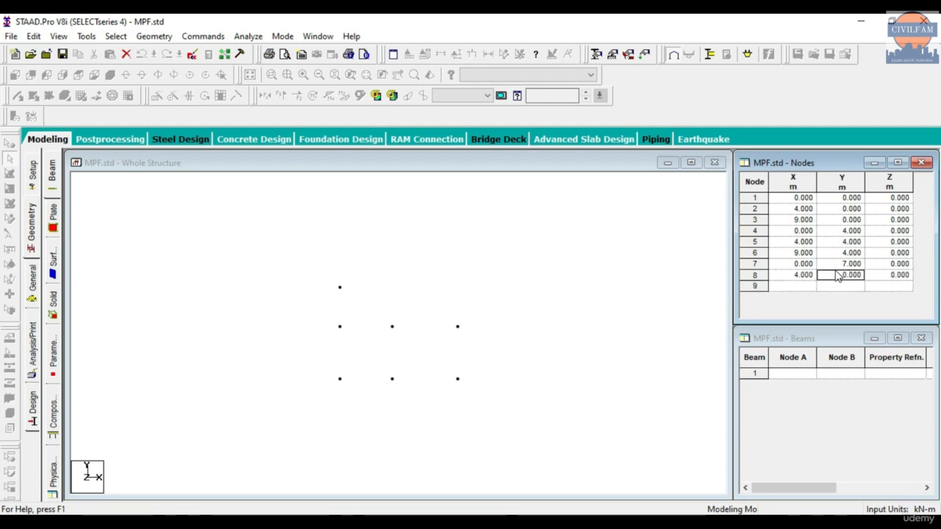
text(7)
Enter node 9 at X 9, Y 7, Z 0 m for the top of the outer column
click(798, 286)
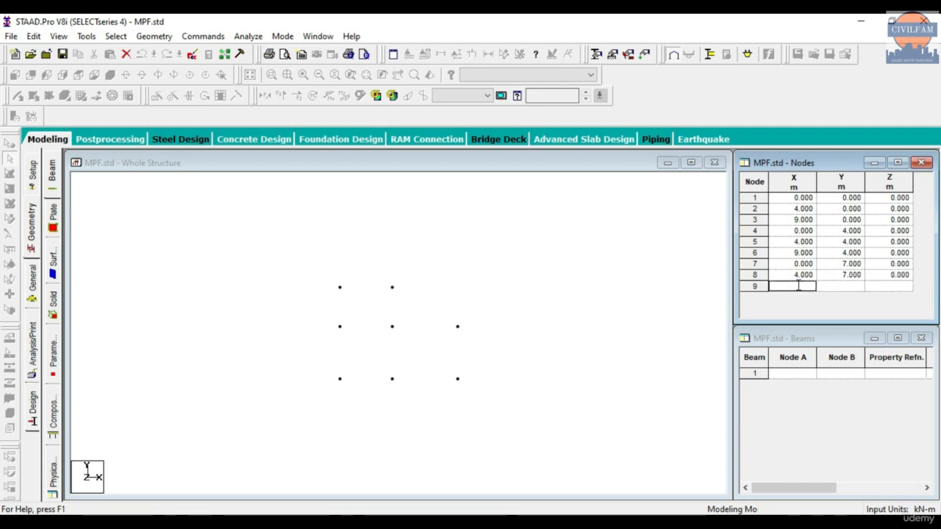
text(9)
click(863, 286)
text(07)
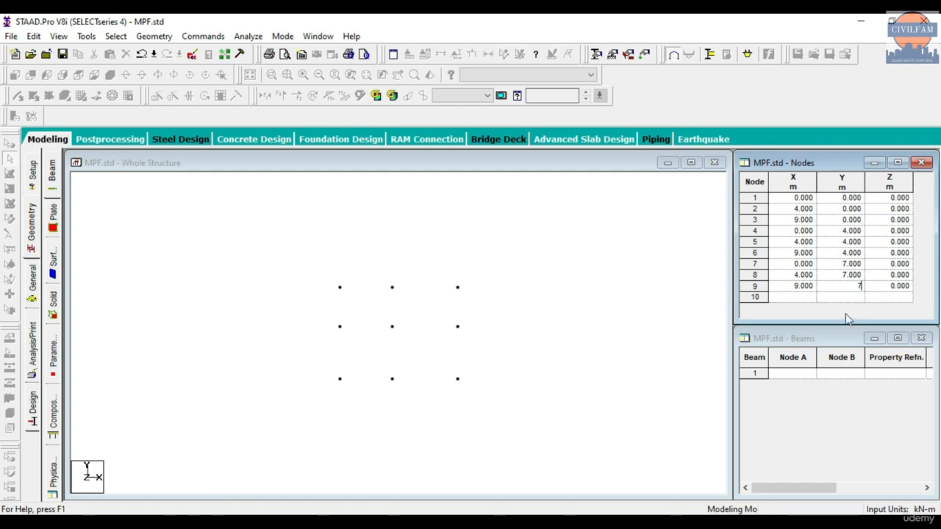
click(533, 291)
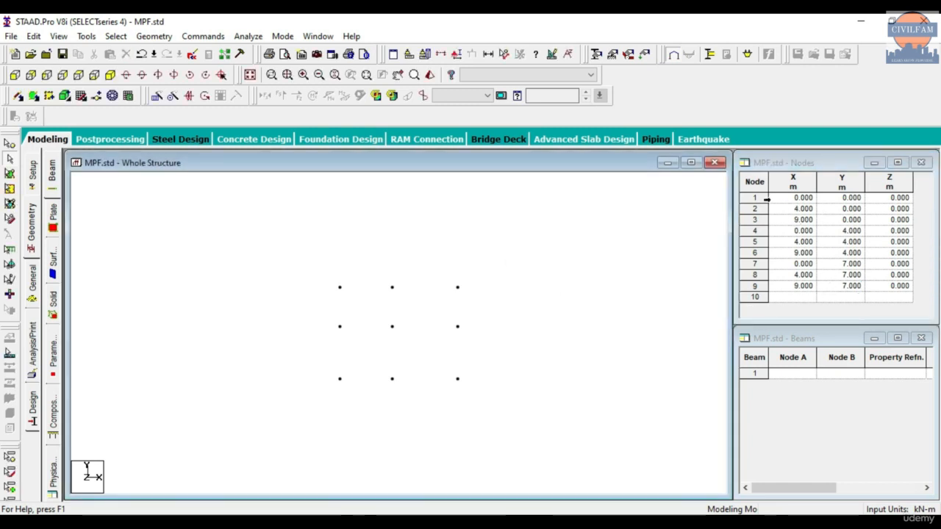
Select the three base nodes of the frame with the nodes cursor
drag(324, 368, 474, 402)
click(10, 143)
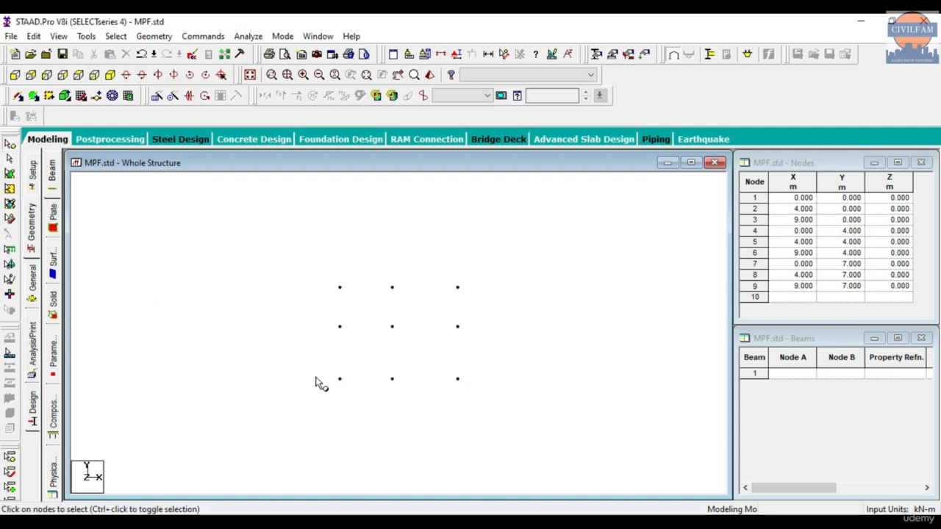
drag(315, 354, 478, 399)
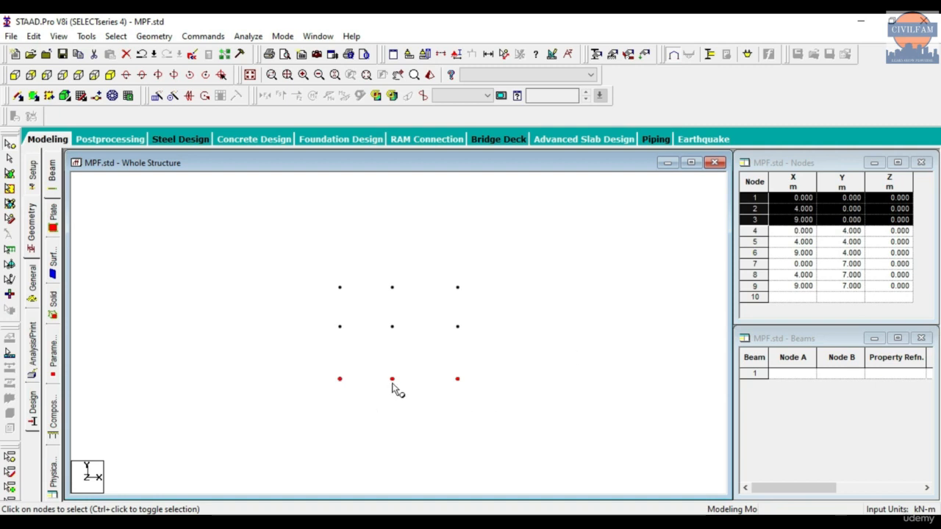
Locate nodes 2 and 3 at the base of the frame by highlighting them one at a time
click(544, 382)
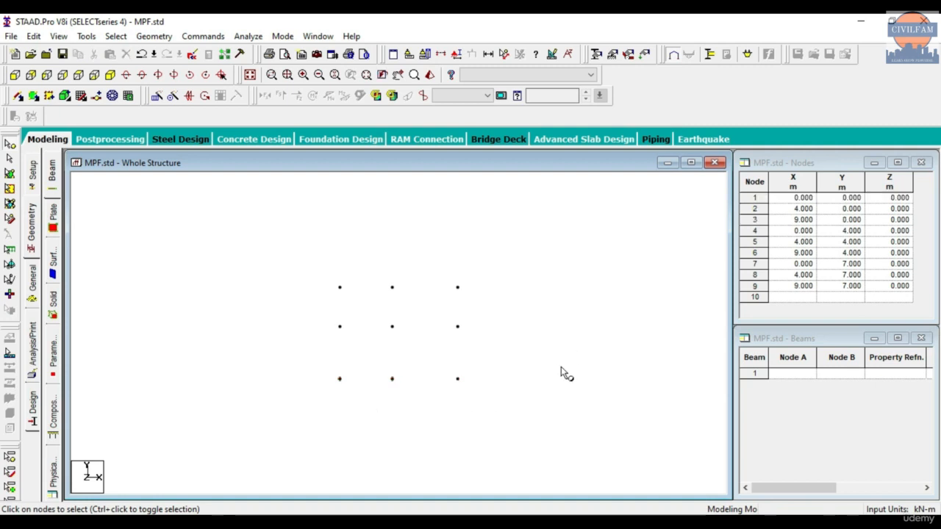
click(757, 209)
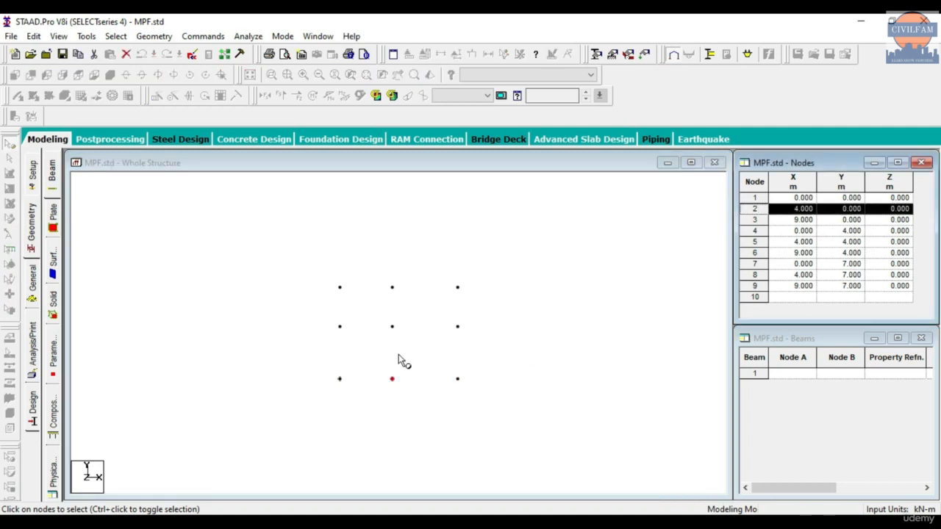
click(757, 219)
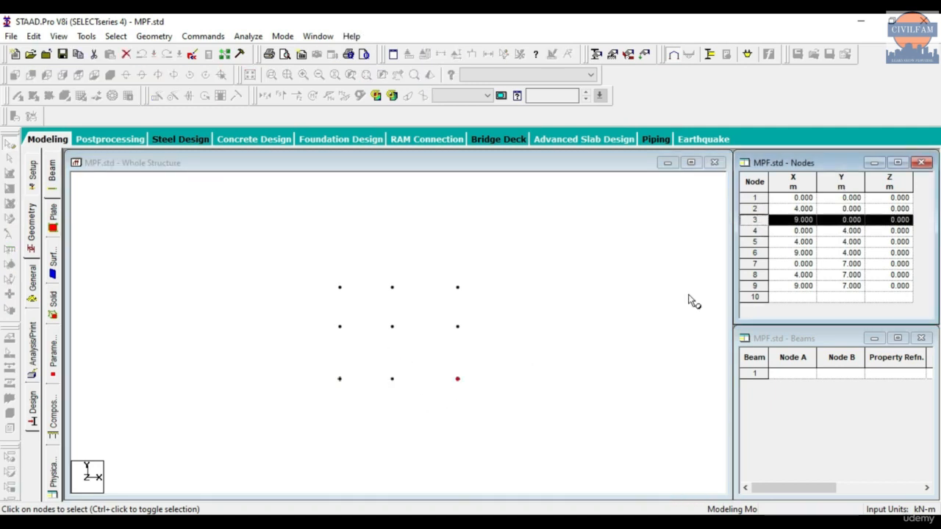
click(474, 361)
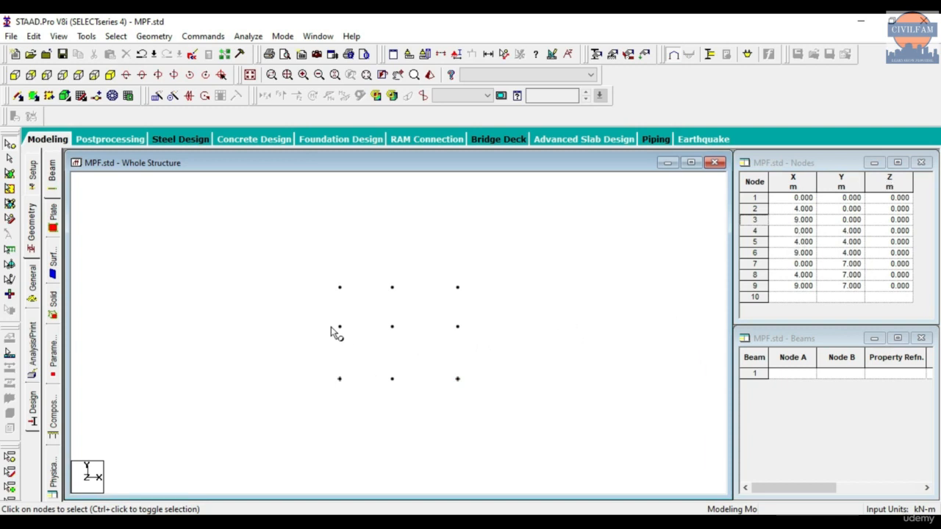
Locate the first-floor nodes 4, 5 and 6 by highlighting them one after another, and clear the selection
click(754, 231)
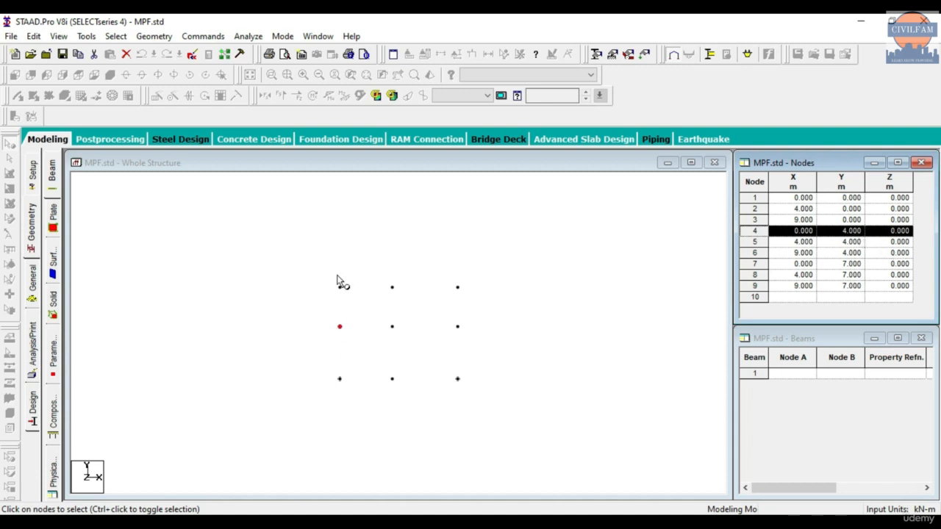
click(388, 324)
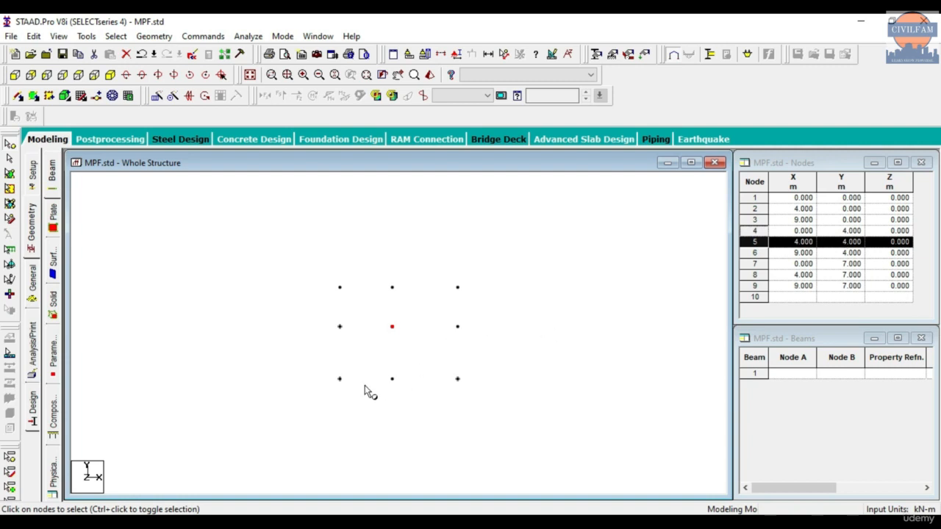
click(451, 320)
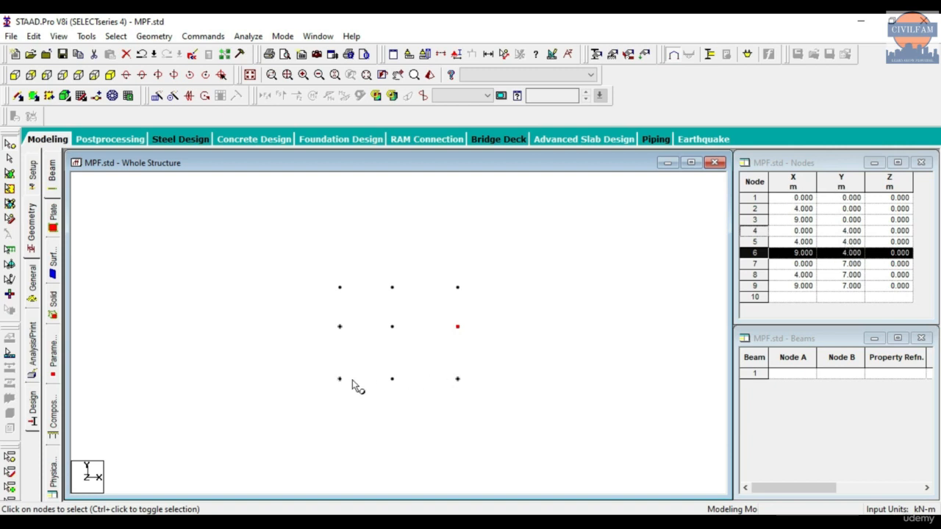
click(504, 328)
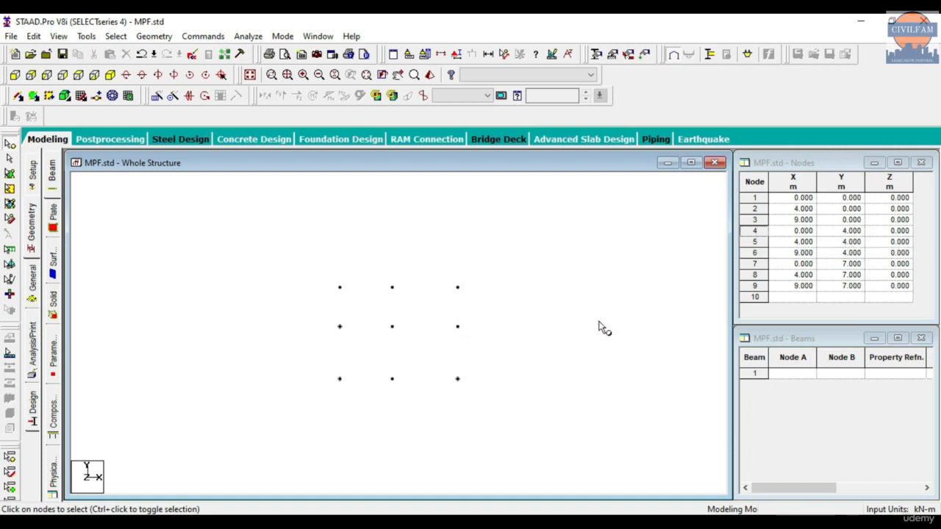
Locate the roof-level nodes 7, 8 and 9 by highlighting each from the node table, and clear the selection
click(800, 273)
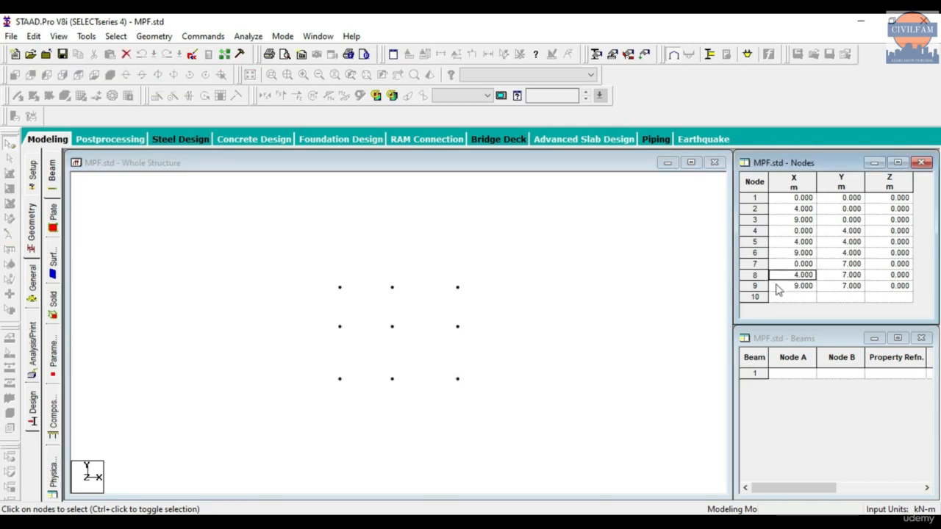
click(755, 263)
click(755, 274)
click(755, 286)
click(642, 349)
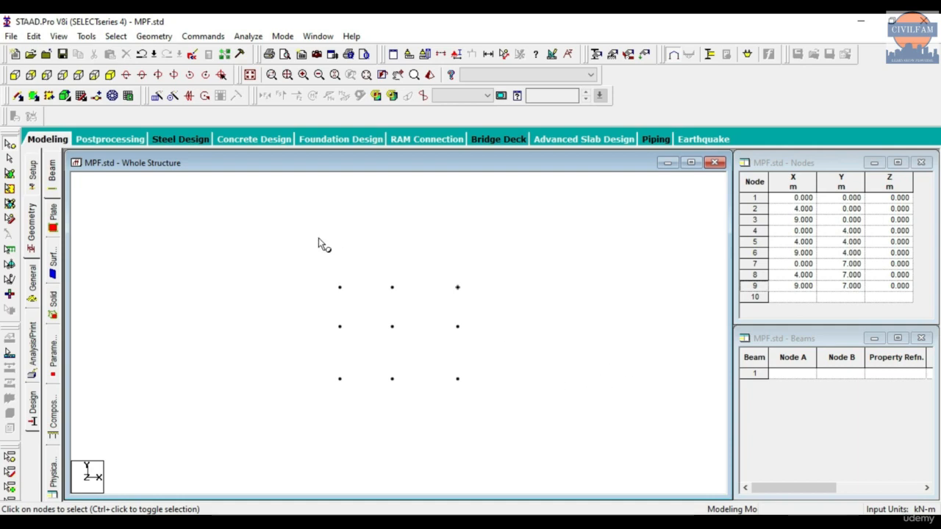
Draw a beam member from base node 1 straight up to roof node 7
click(20, 98)
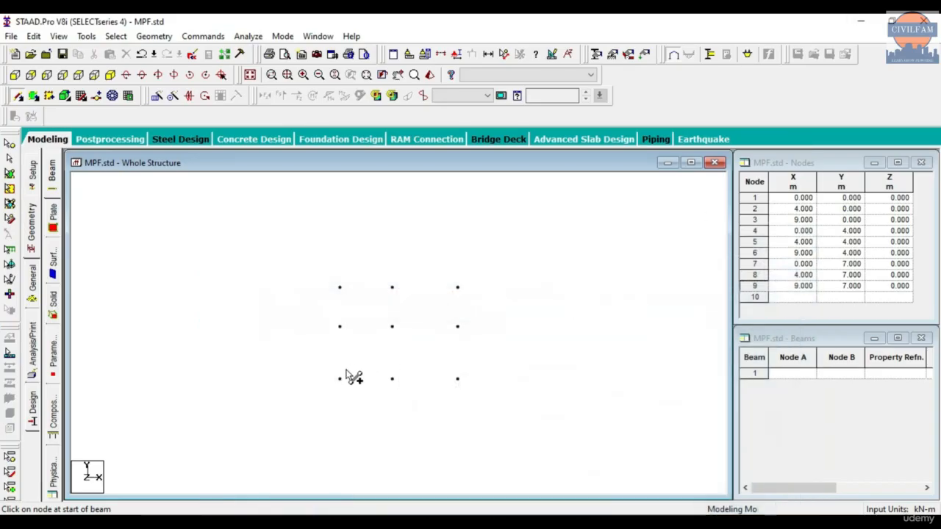
drag(340, 379, 340, 288)
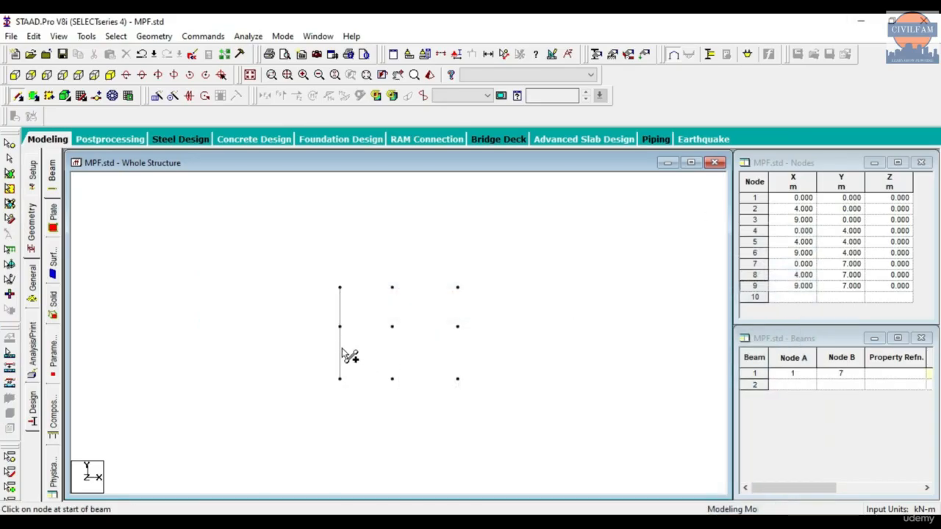
click(342, 353)
click(535, 300)
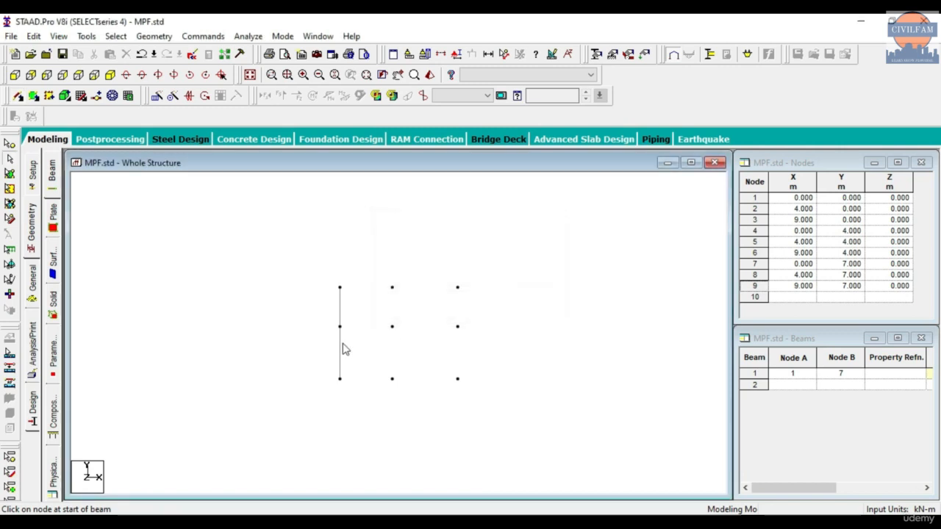
Delete the member between nodes 1 and 7, and undo the removal of its end nodes
key(Delete)
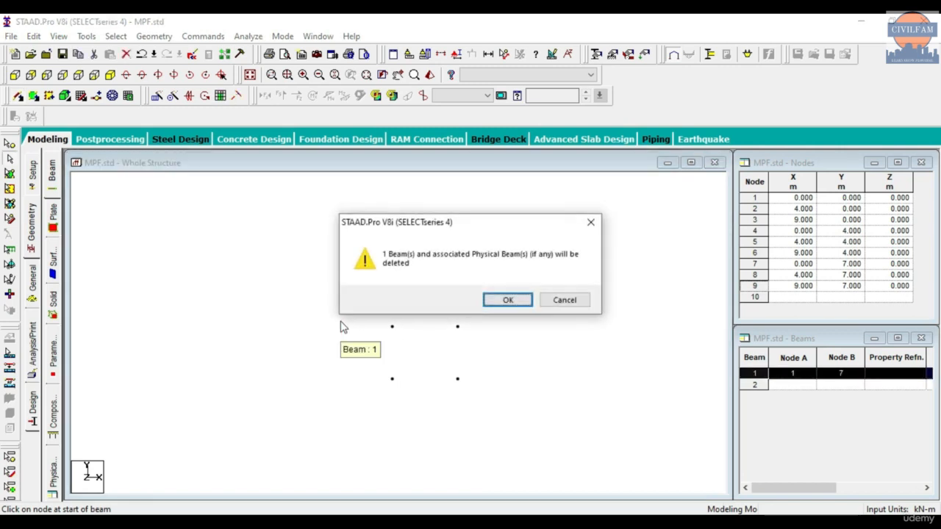
click(584, 223)
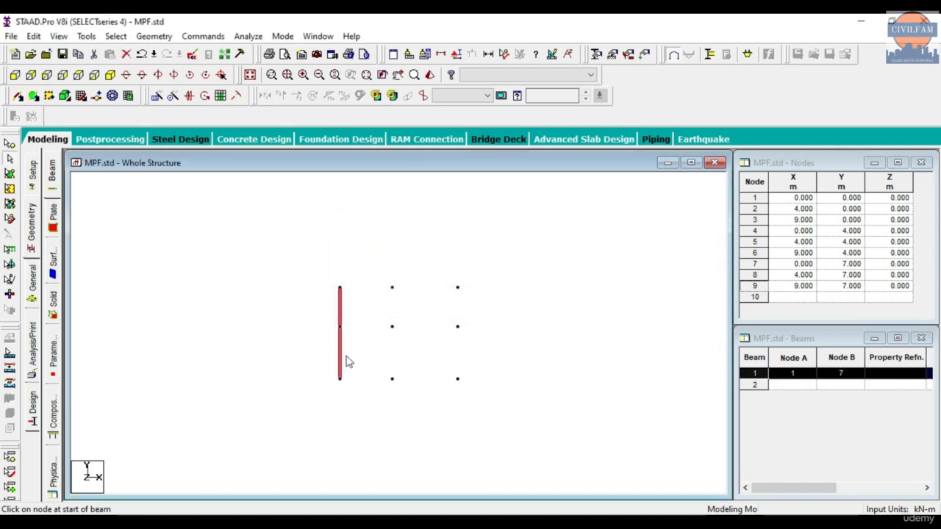
key(Delete)
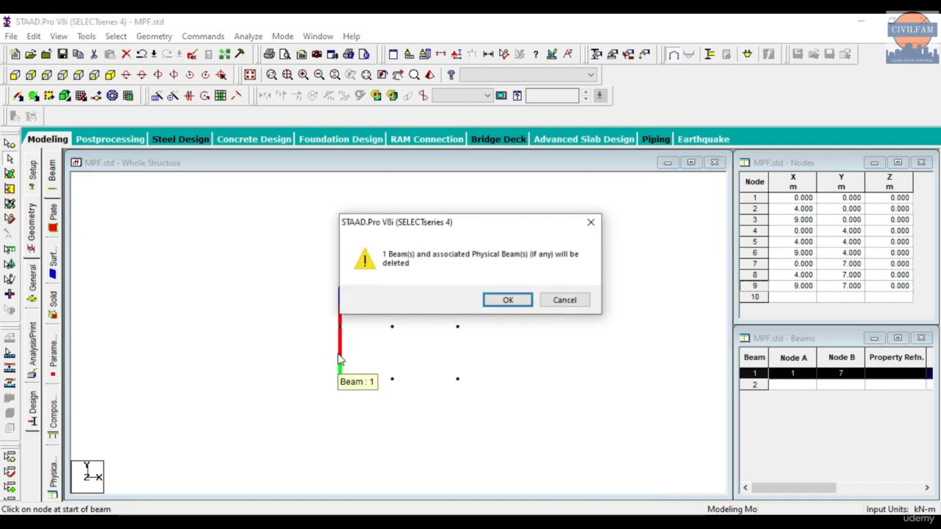
click(488, 300)
click(487, 301)
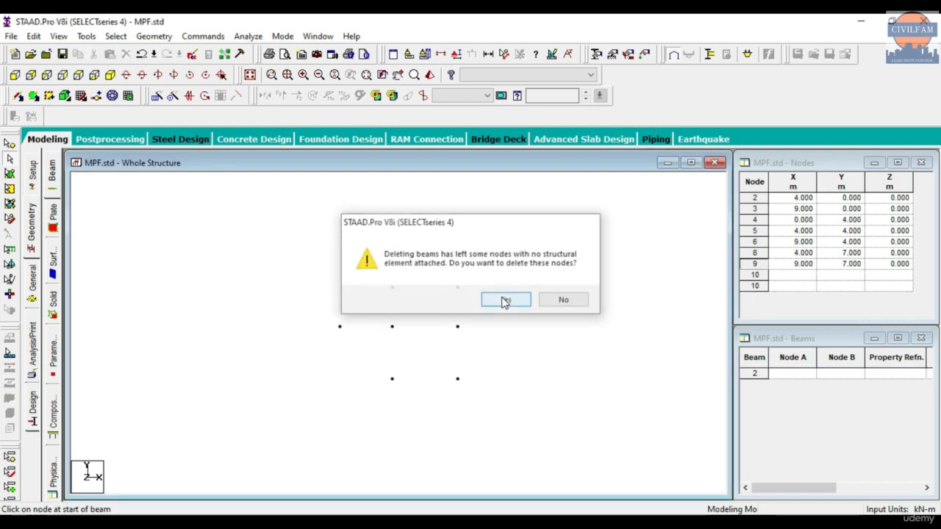
key(ctrl+z)
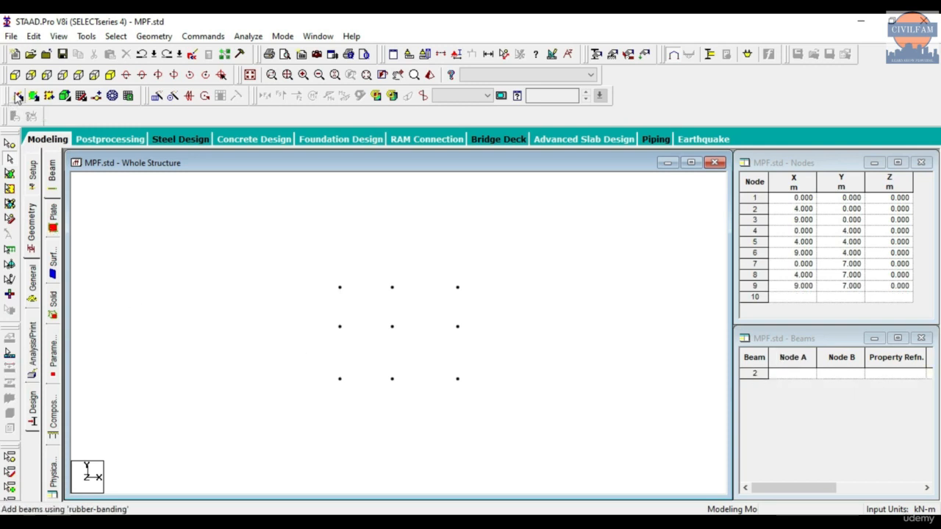
Draw the outer columns and roof beams with Add Beam, running through nodes 1, 4, 7, 8, 9, 6 and 3
drag(340, 379, 458, 288)
drag(458, 288, 459, 380)
right_click(498, 346)
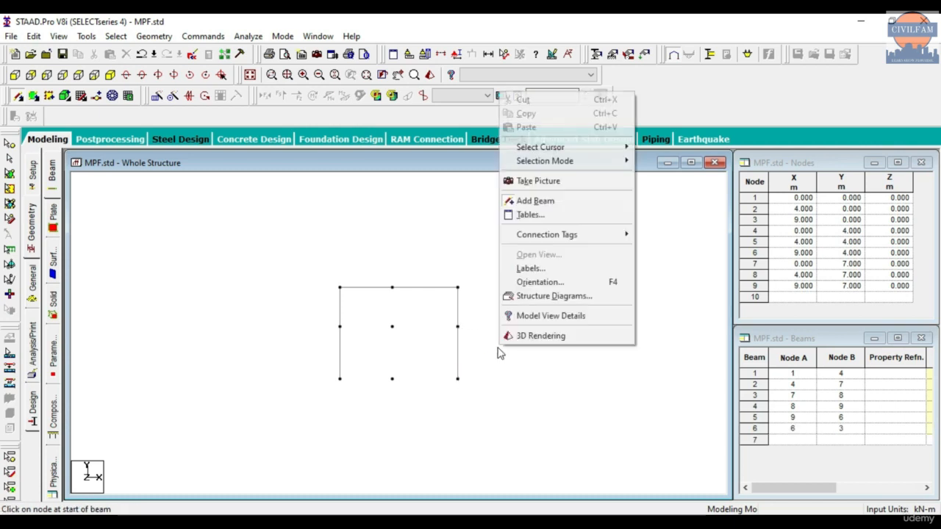
click(461, 342)
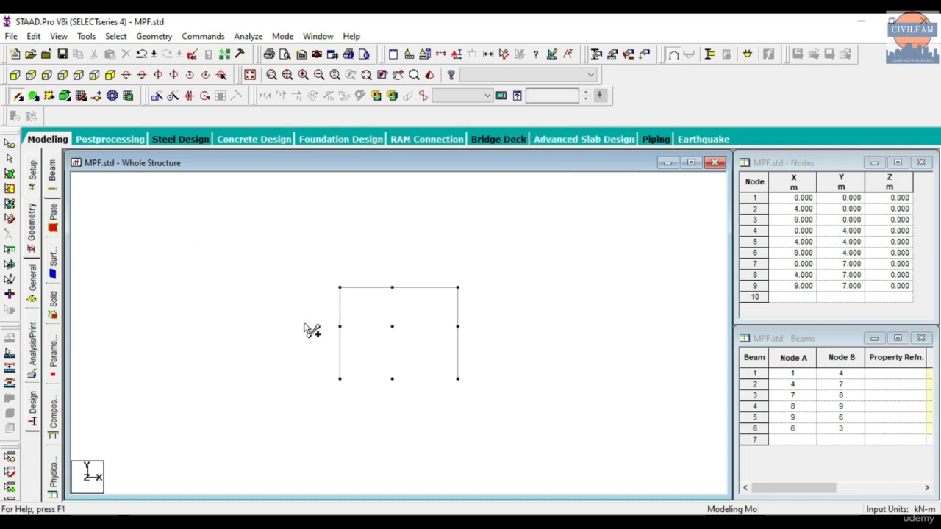
Draw the first-floor beams through nodes 4, 5 and 6, and the middle column from node 8 through 5 to node 2
drag(341, 327, 457, 326)
right_click(521, 322)
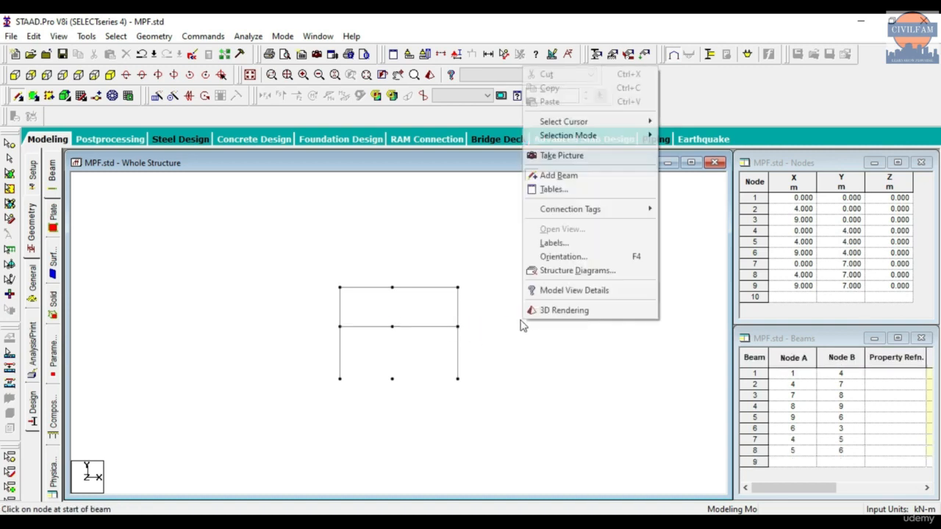
click(450, 315)
drag(393, 289, 396, 329)
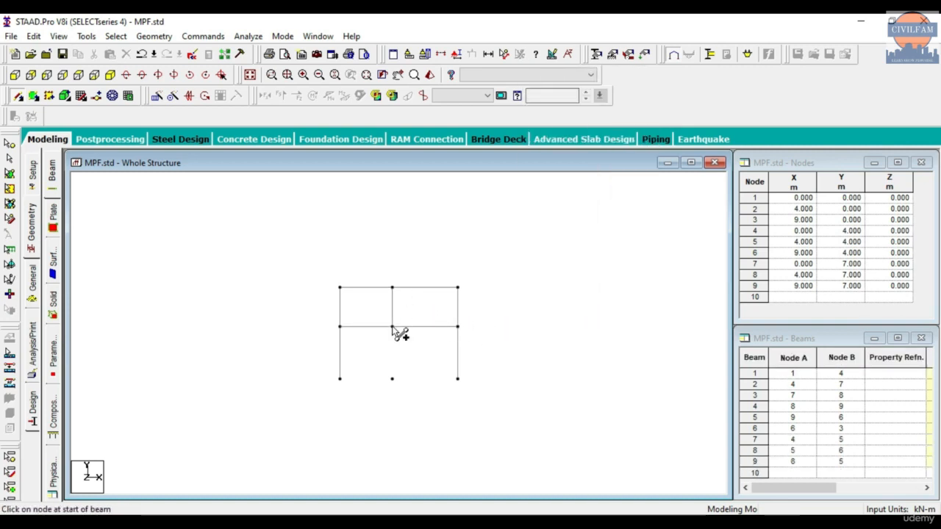
drag(392, 378, 392, 326)
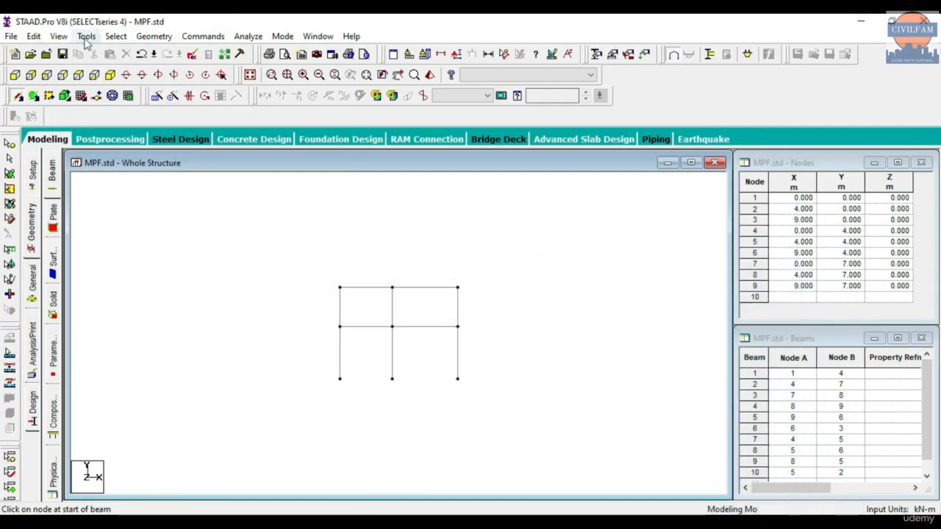
Show the length dimensions of all beams in the view with Dimension Beams
click(86, 36)
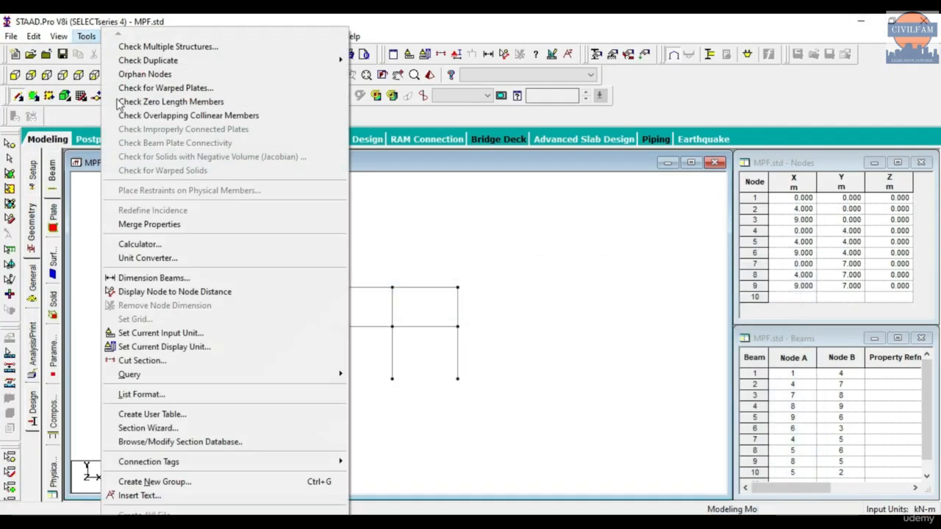
click(143, 275)
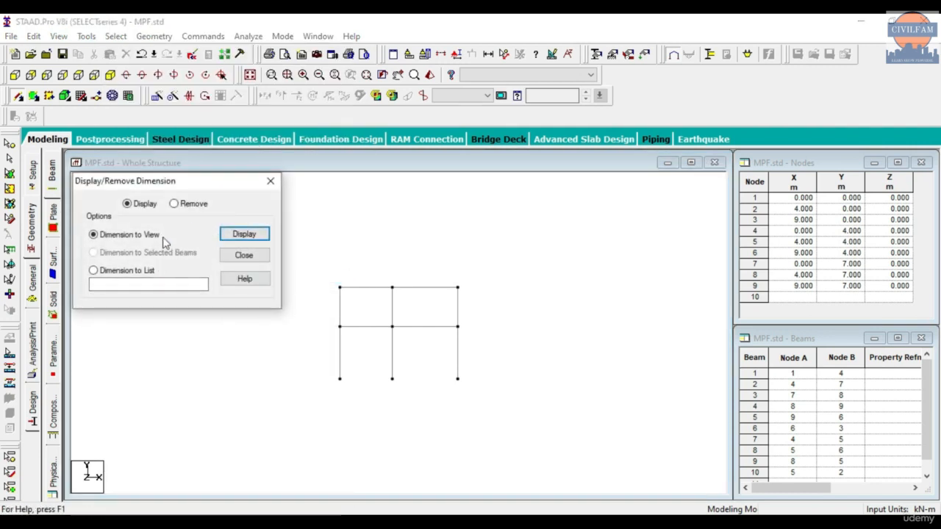
click(241, 243)
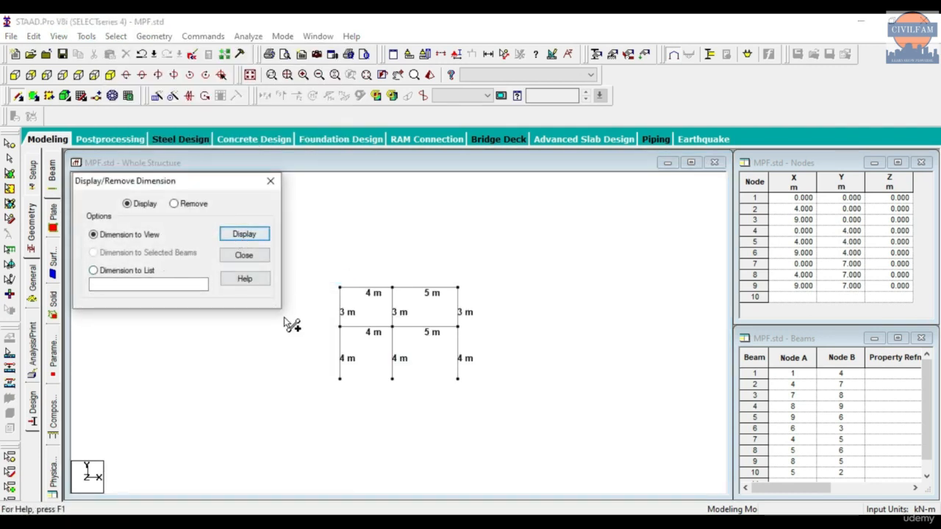
click(271, 180)
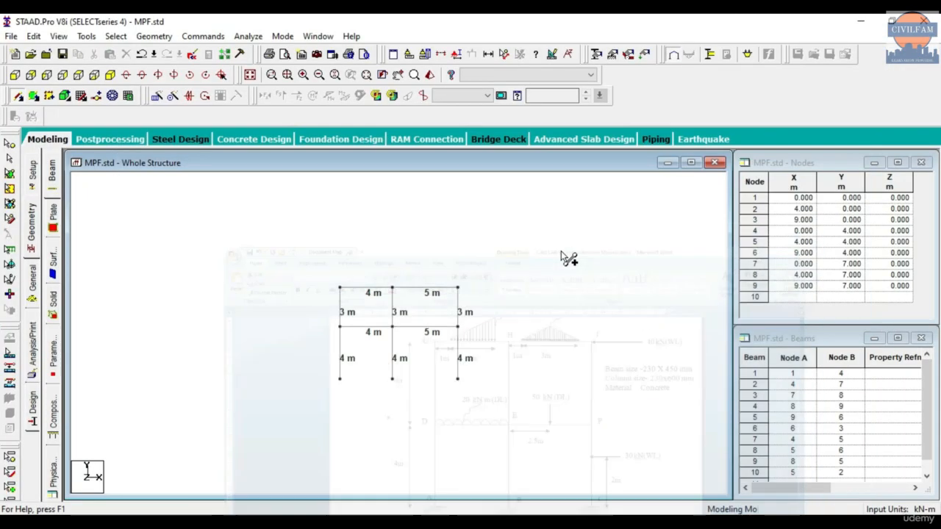
Compare the member lengths with the frame drawing in the Word manual and the coordinate sketch in Paint
click(861, 22)
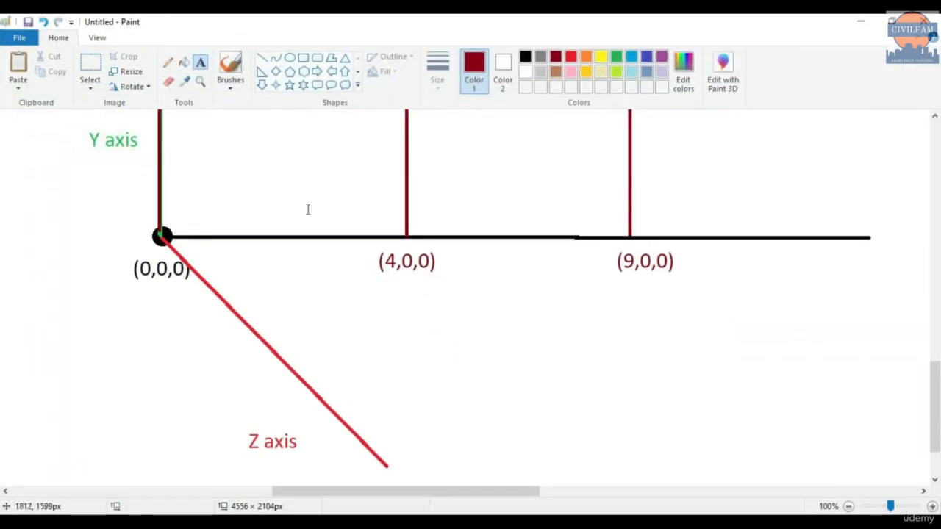
scroll(331, 328, up, 6)
scroll(248, 289, down, 2)
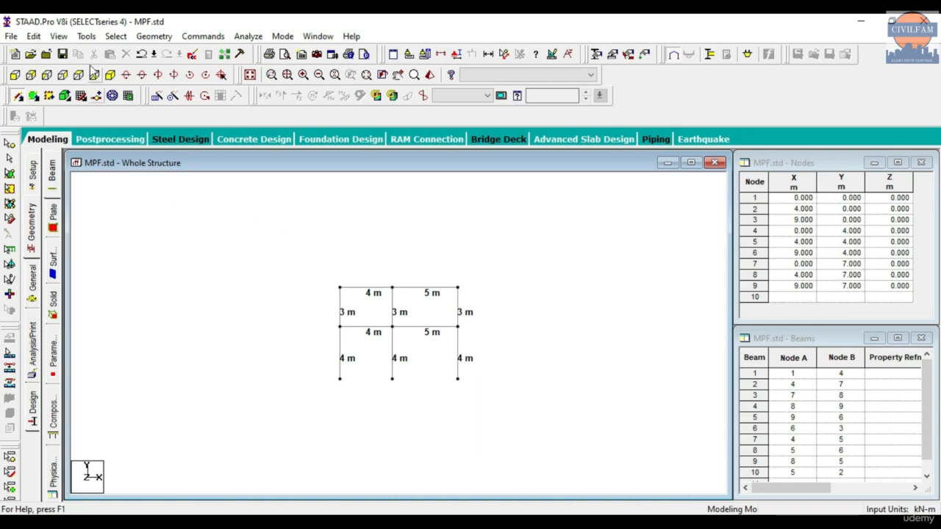
Remove the beam length dimensions from the whole view
click(87, 37)
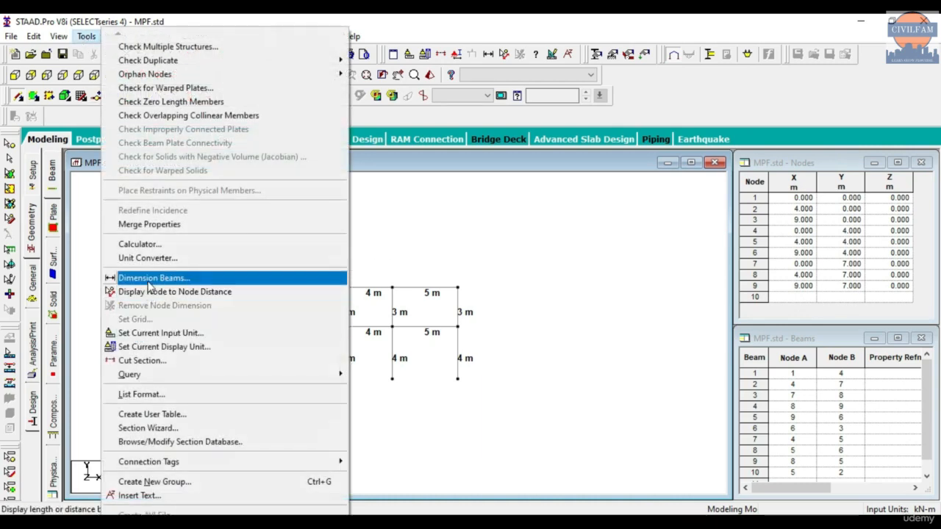
click(233, 275)
click(173, 204)
click(244, 234)
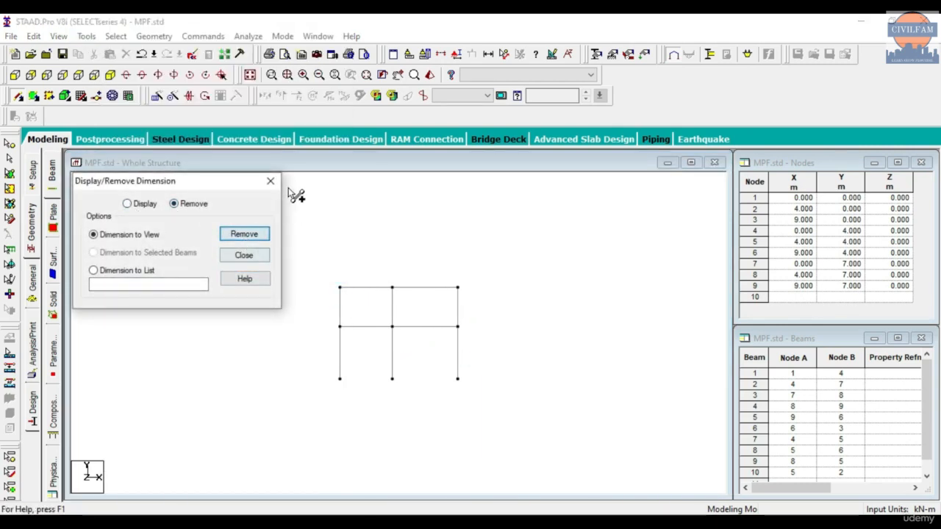
click(271, 183)
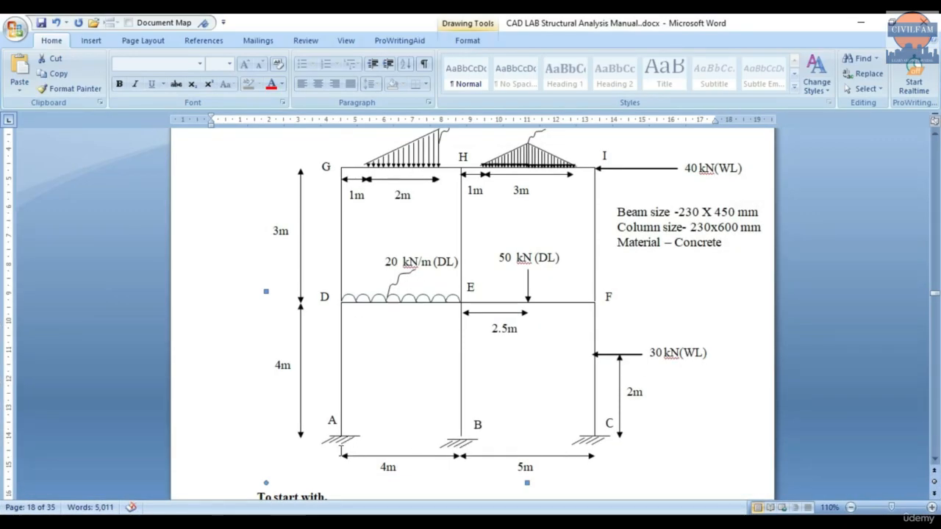
Switch back to STAAD.Pro and define a rectangular concrete section with YD 0.45 m and ZD 0.23 m for the beams
click(861, 23)
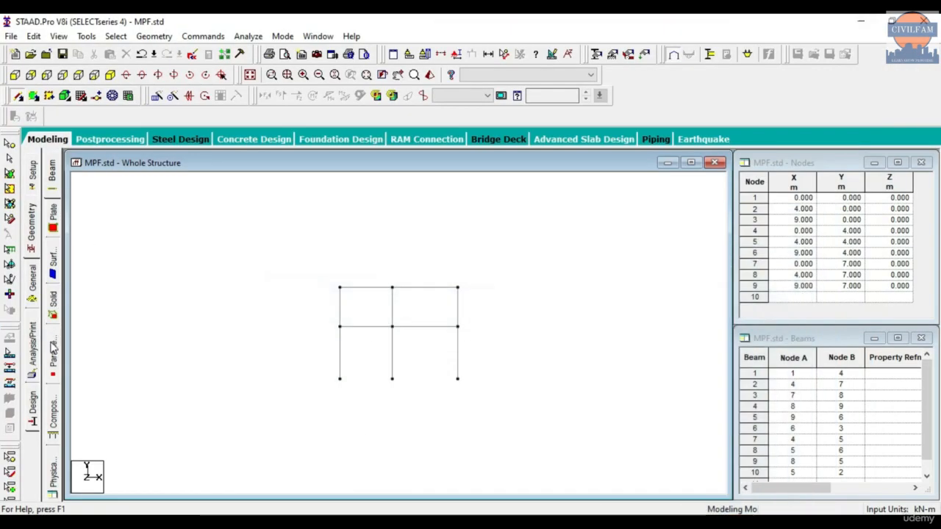
click(35, 292)
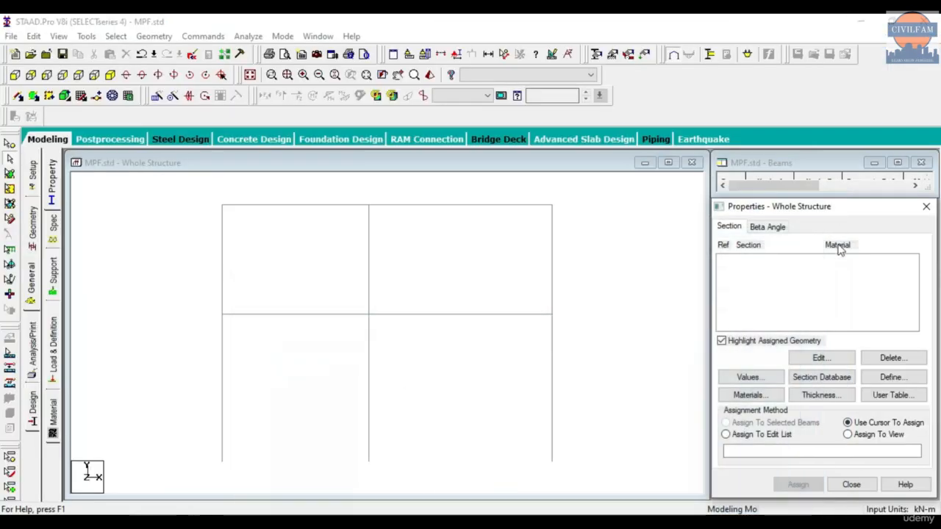
click(889, 377)
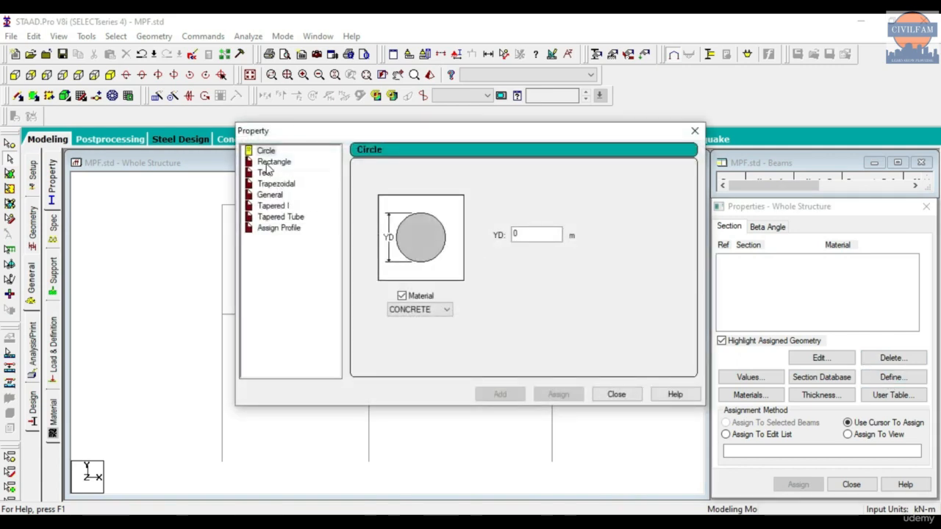
click(268, 163)
click(532, 224)
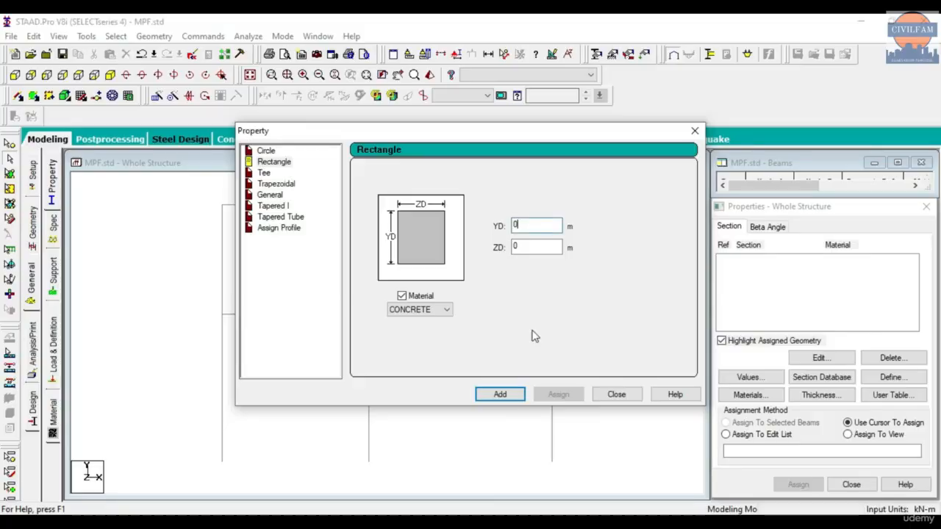
text(.45)
click(532, 246)
click(537, 245)
text(.23)
click(499, 394)
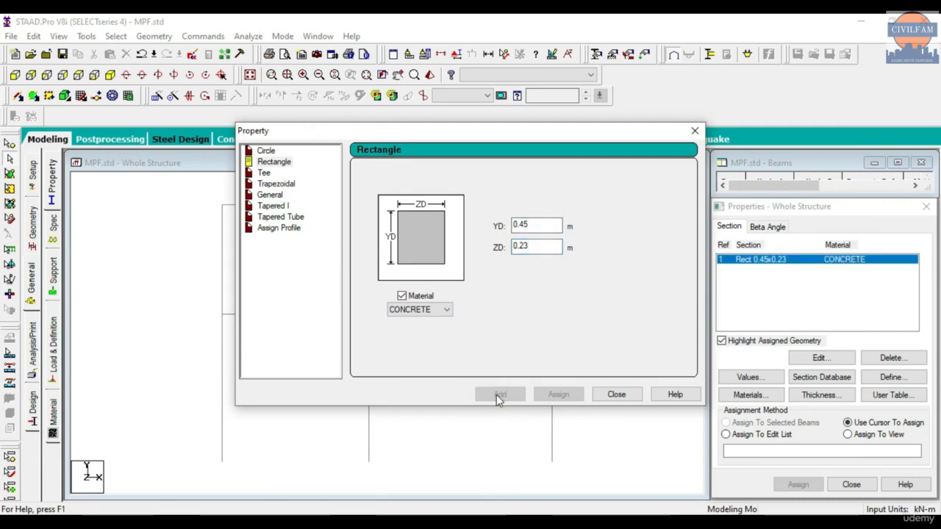
click(616, 394)
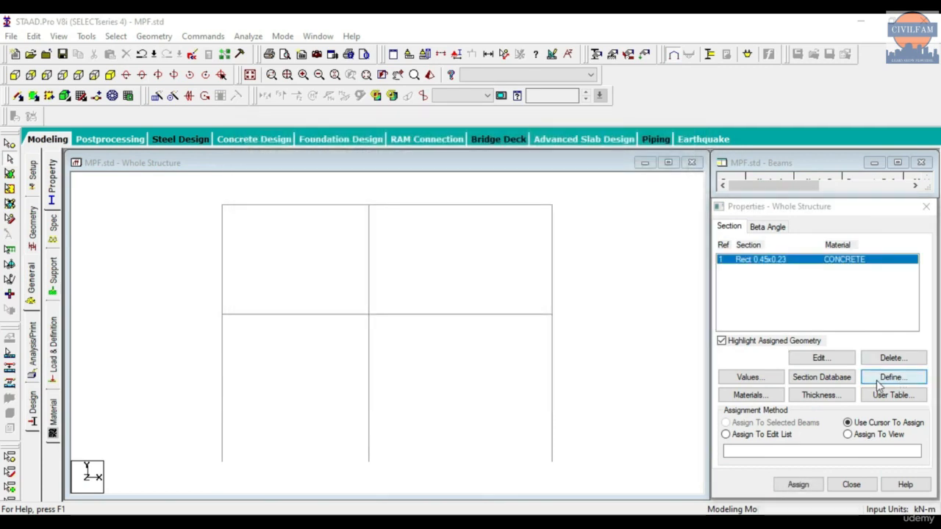
Define a second rectangular concrete section with YD 0.6 m and ZD 0.23 m for the columns
click(889, 377)
click(274, 161)
click(550, 227)
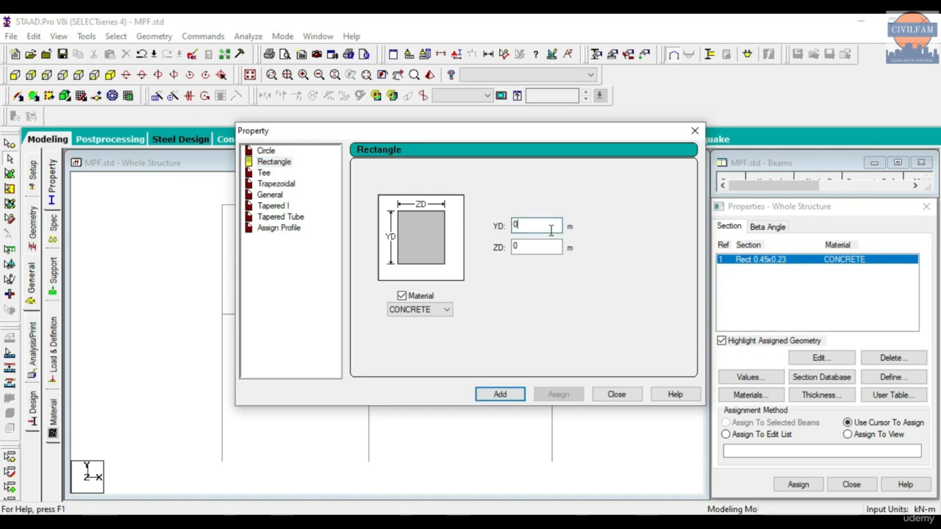
text(.4)
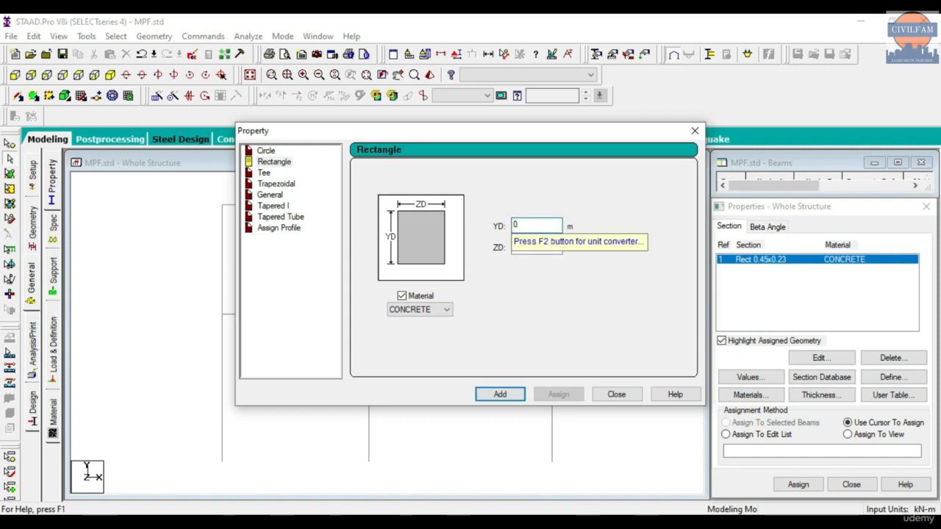
click(552, 243)
text(0.23)
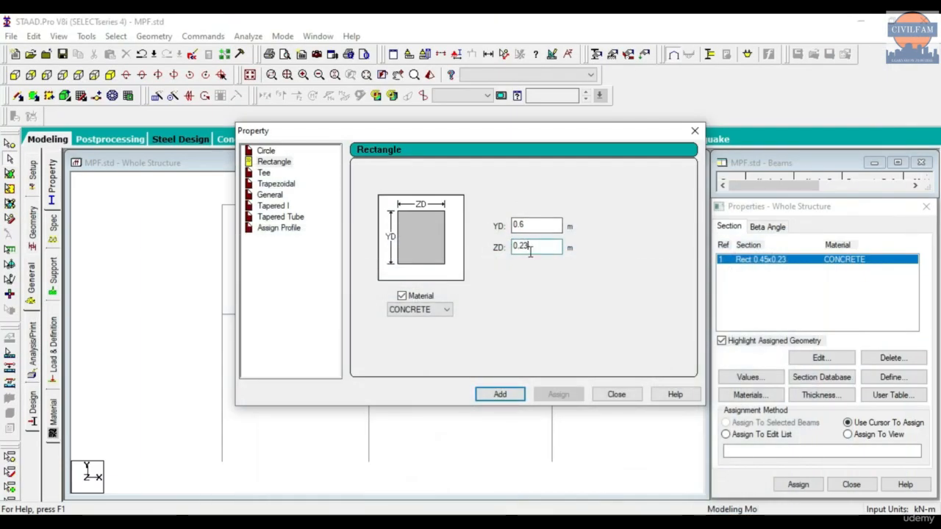
click(507, 395)
click(614, 394)
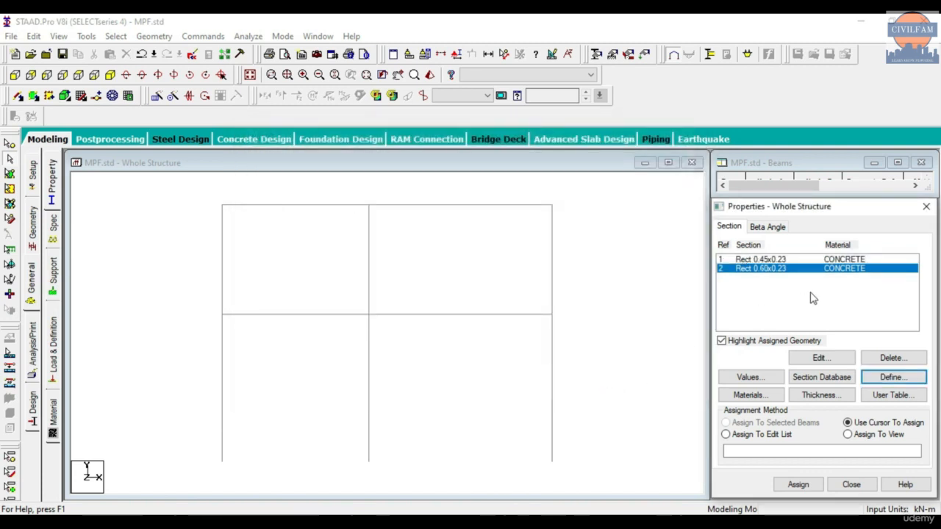
double_click(812, 297)
click(597, 143)
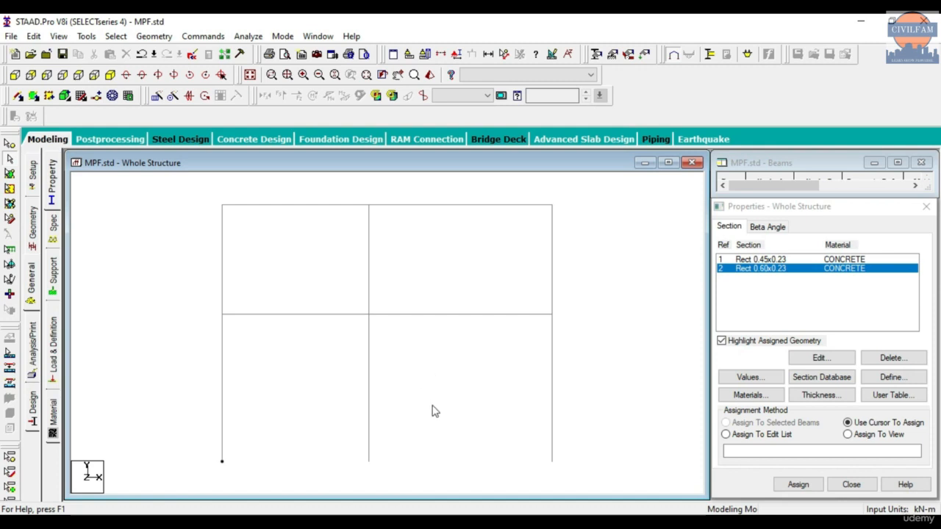
drag(339, 363, 339, 360)
drag(413, 283, 352, 241)
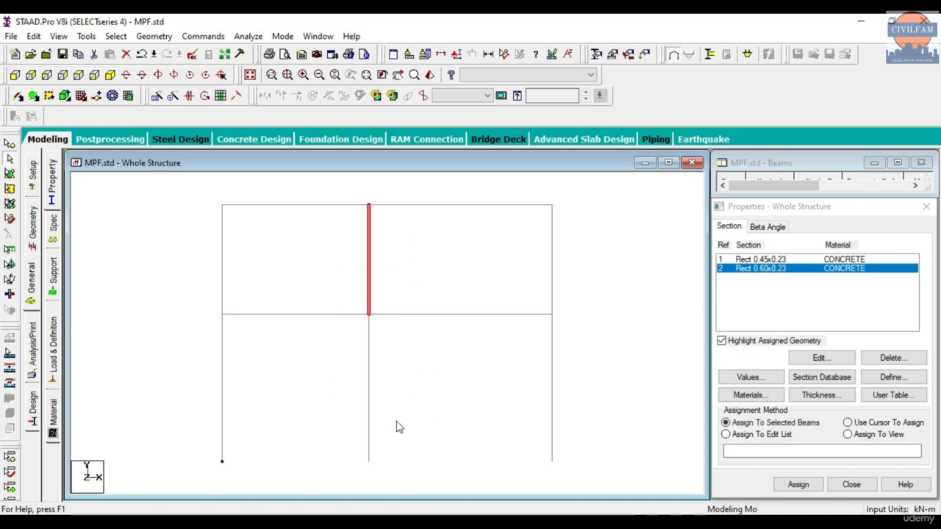
drag(431, 439, 188, 367)
ctrl+drag(260, 257, 187, 229)
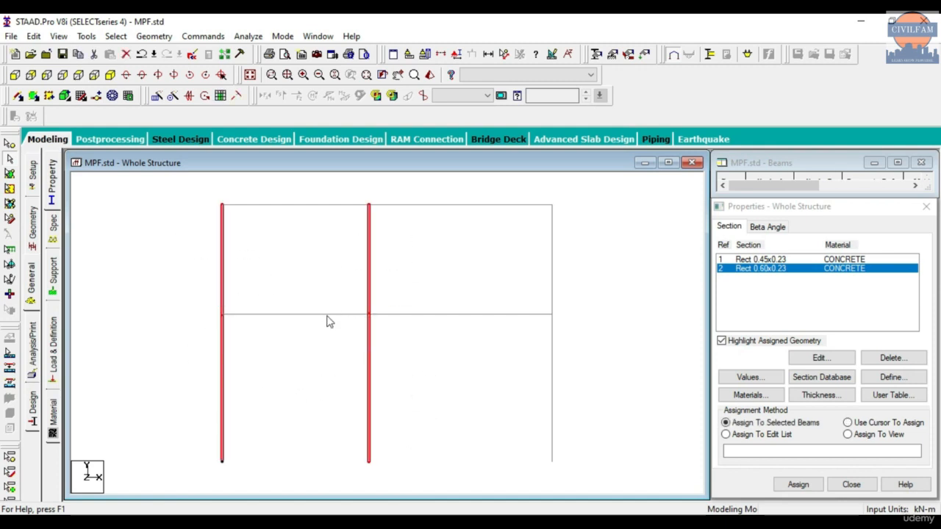
drag(578, 412, 536, 382)
click(483, 367)
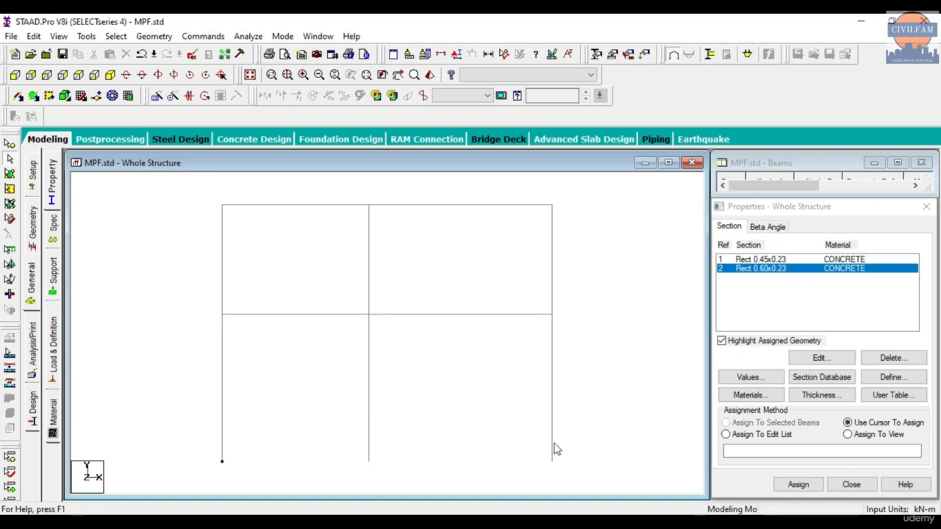
Assign the Rect 0.60x0.23 section to all six column members of both storeys as selected beams
drag(585, 406, 183, 375)
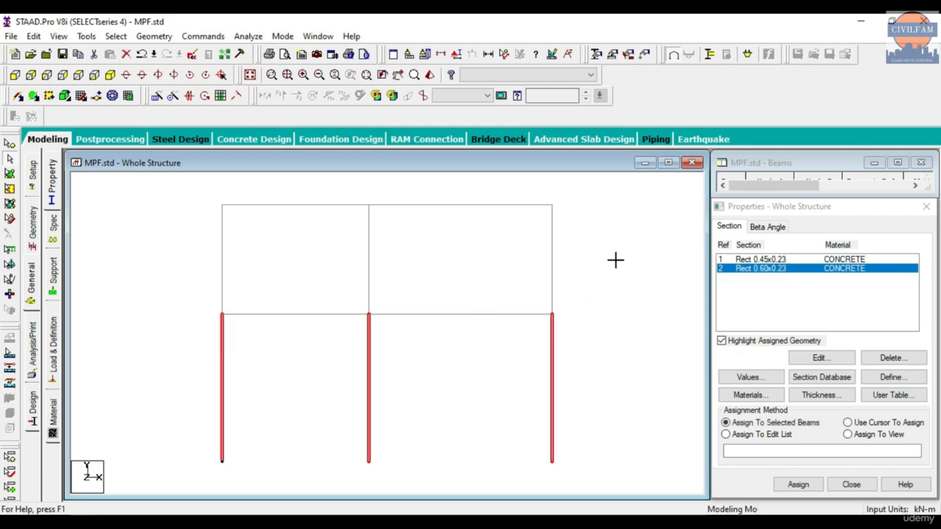
ctrl+drag(244, 241, 196, 248)
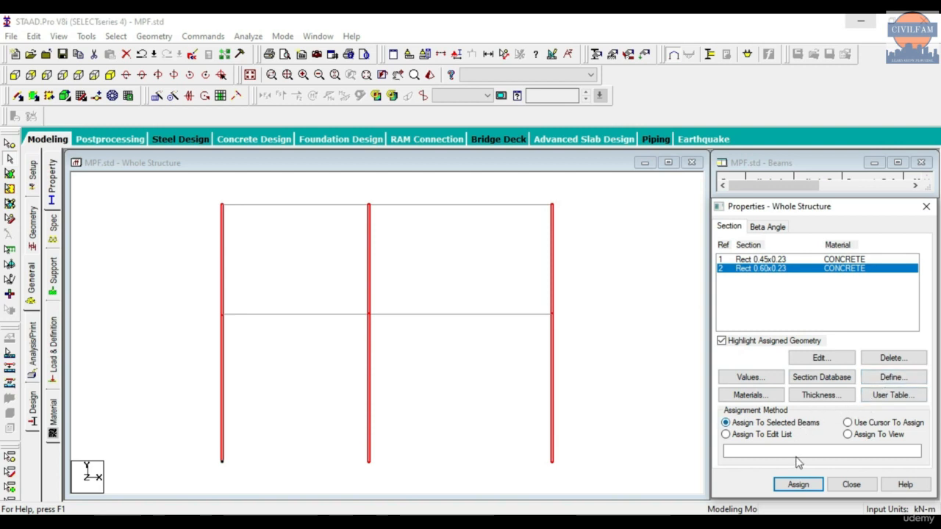
click(798, 484)
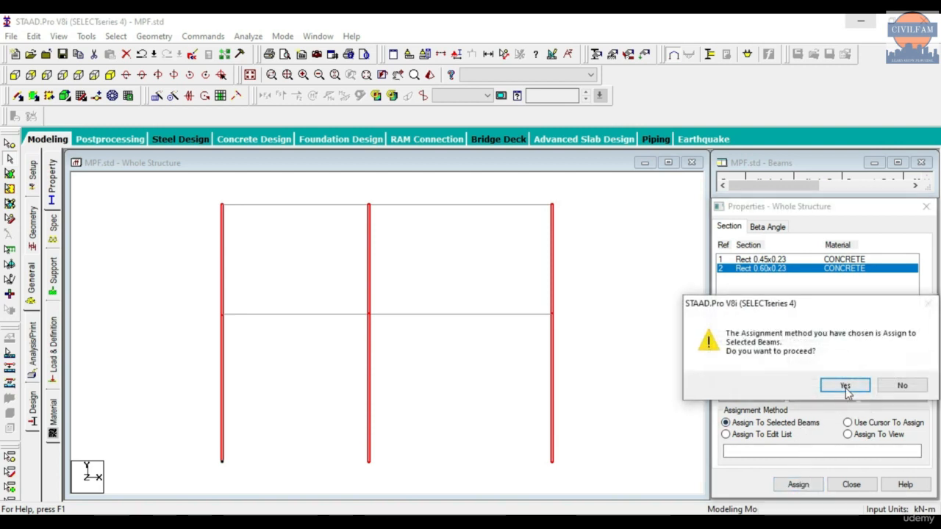
click(845, 385)
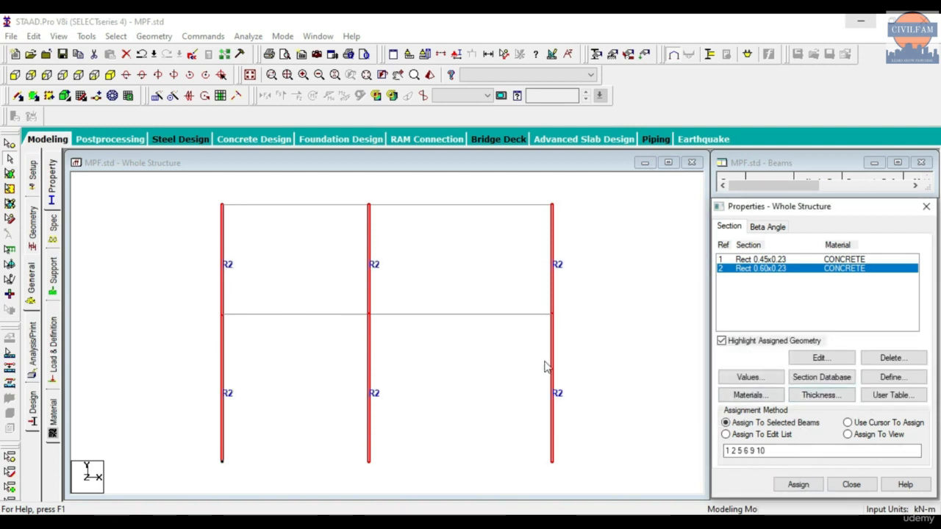
click(456, 363)
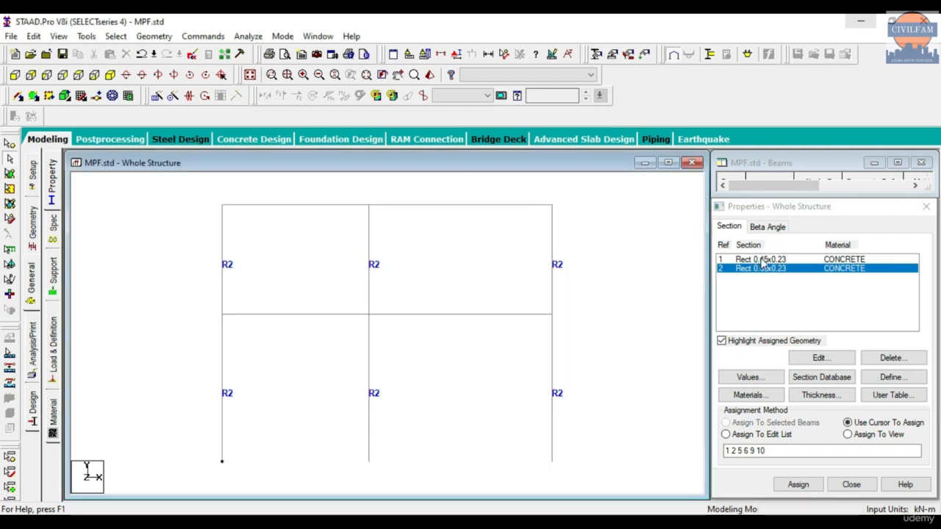
Assign the Rect 0.45x0.23 section to the four horizontal beams of both floors as selected beams
click(765, 261)
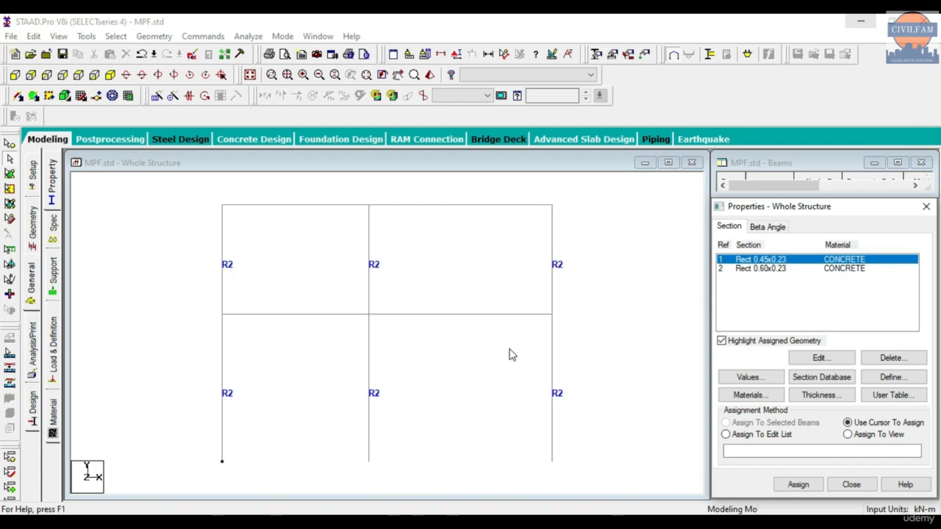
drag(510, 351, 443, 206)
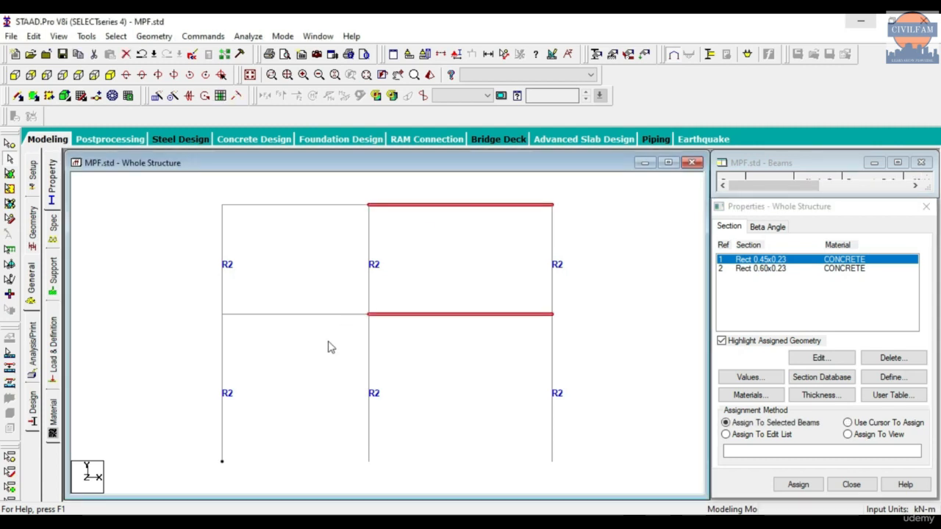
ctrl+drag(298, 270, 270, 194)
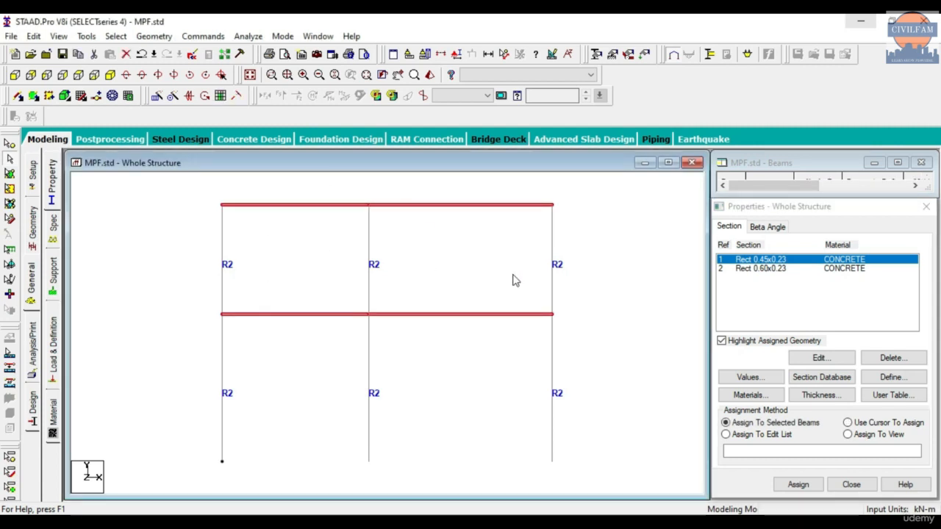
click(795, 486)
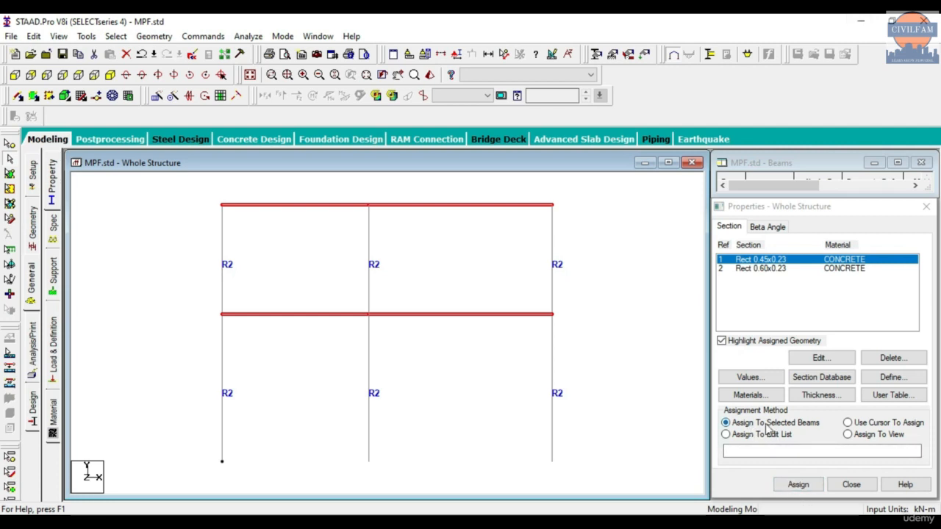
click(798, 484)
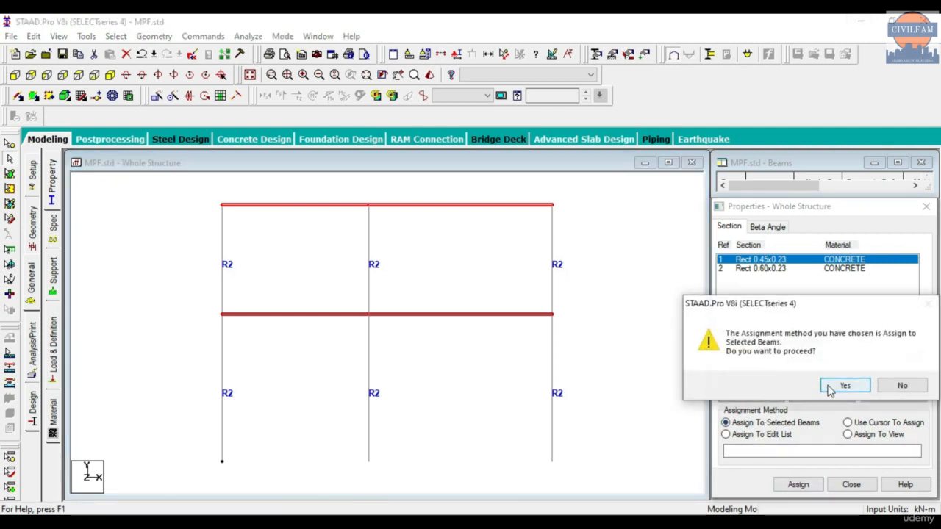
click(829, 389)
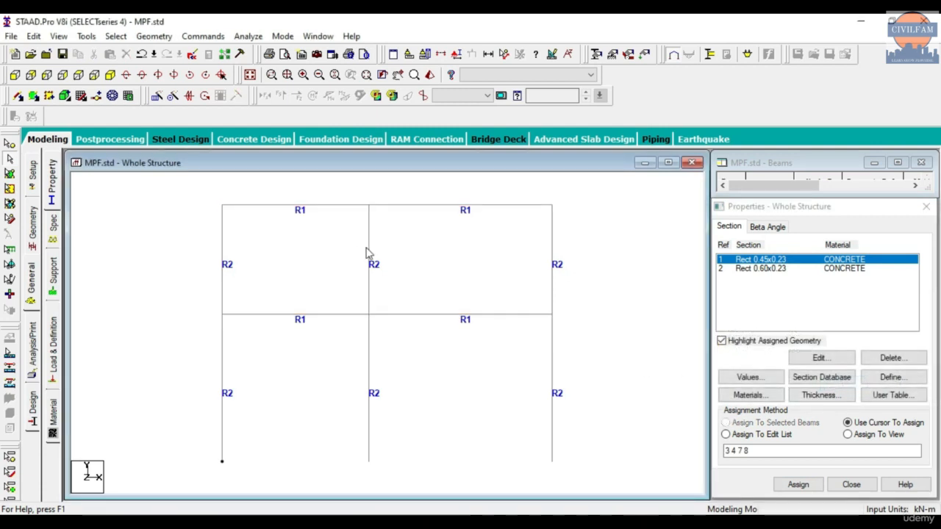
Check the frame's assigned sections in the 3D rendered view and close that view
click(429, 74)
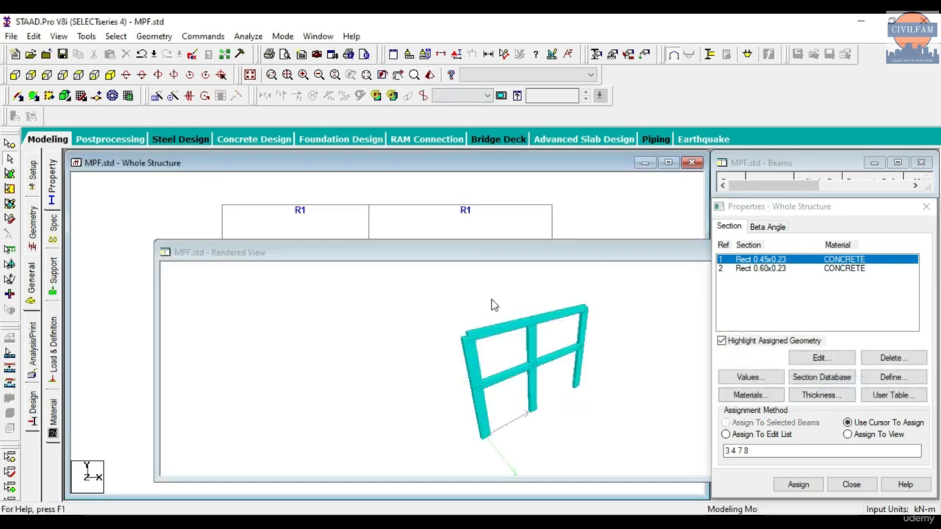
drag(569, 257, 360, 240)
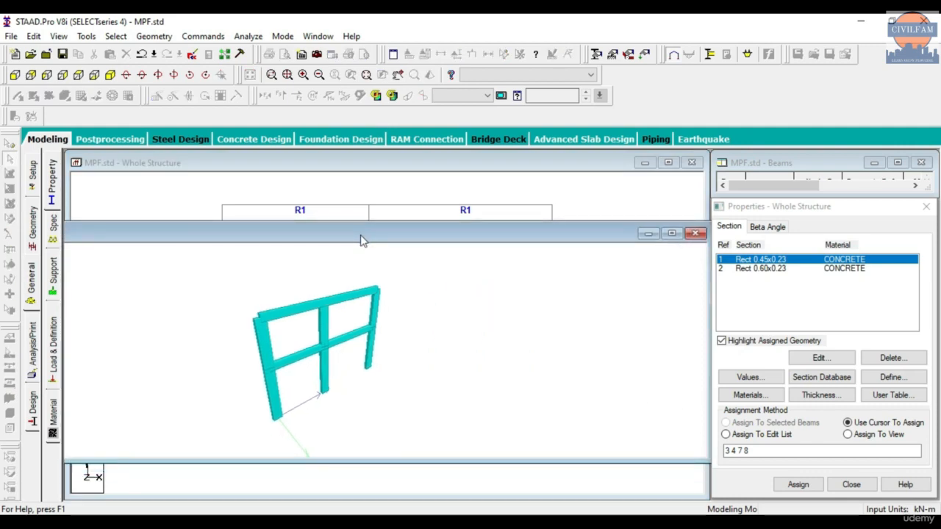
drag(606, 239, 539, 234)
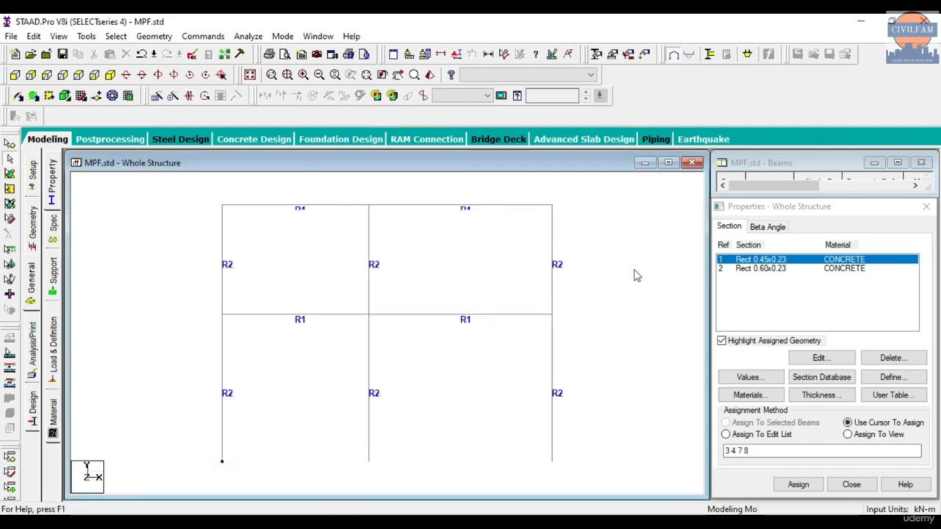
click(635, 224)
Create a fixed support, choose it for assignment, and save the modified structure
click(56, 281)
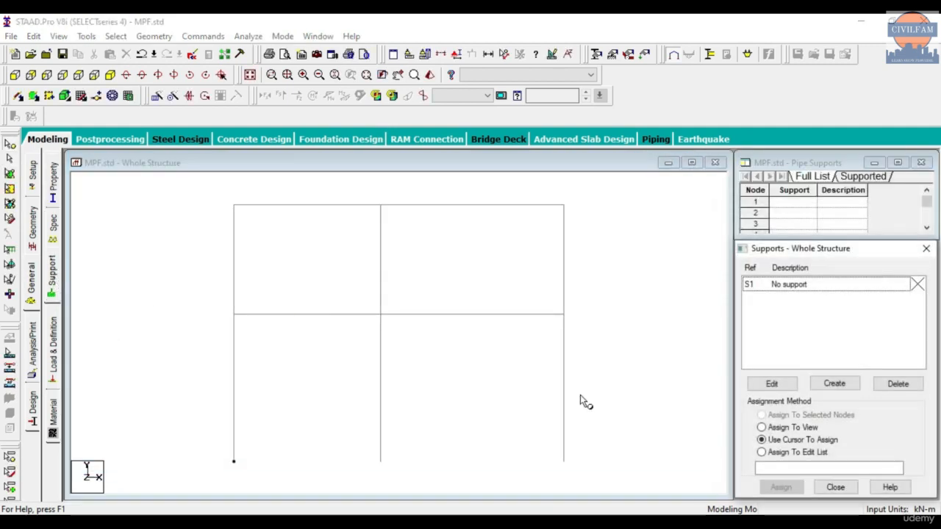
click(832, 383)
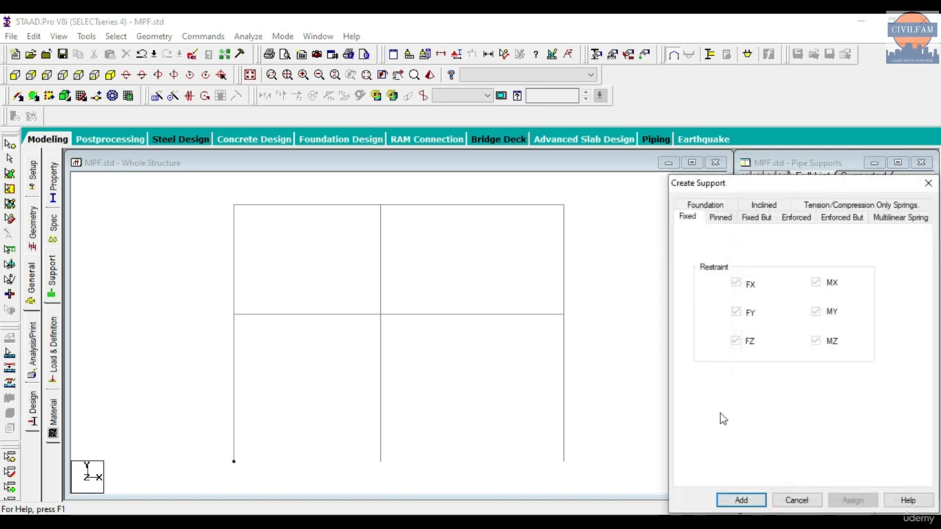
click(741, 500)
click(790, 302)
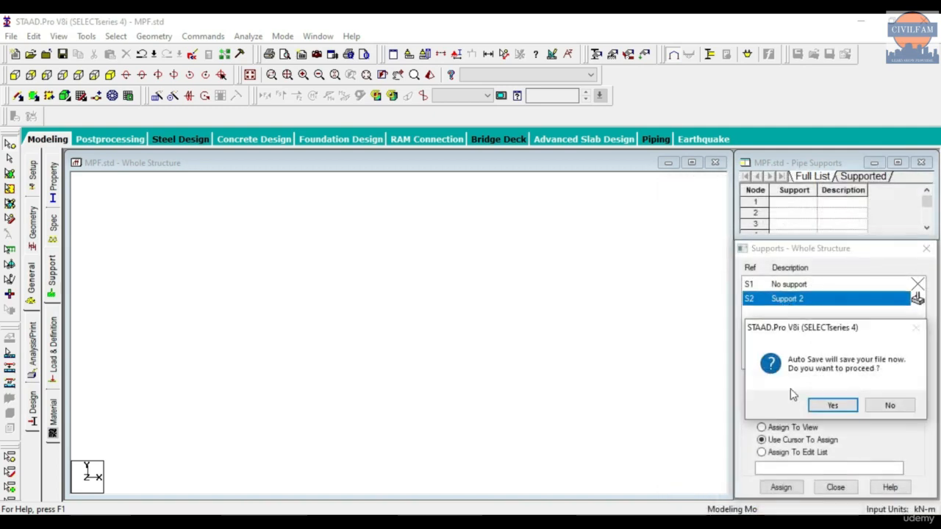
click(831, 405)
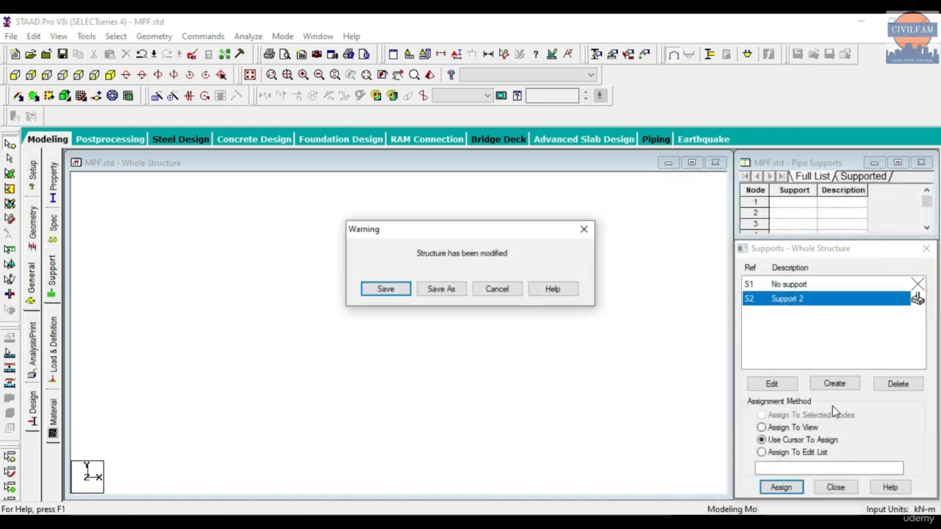
click(402, 295)
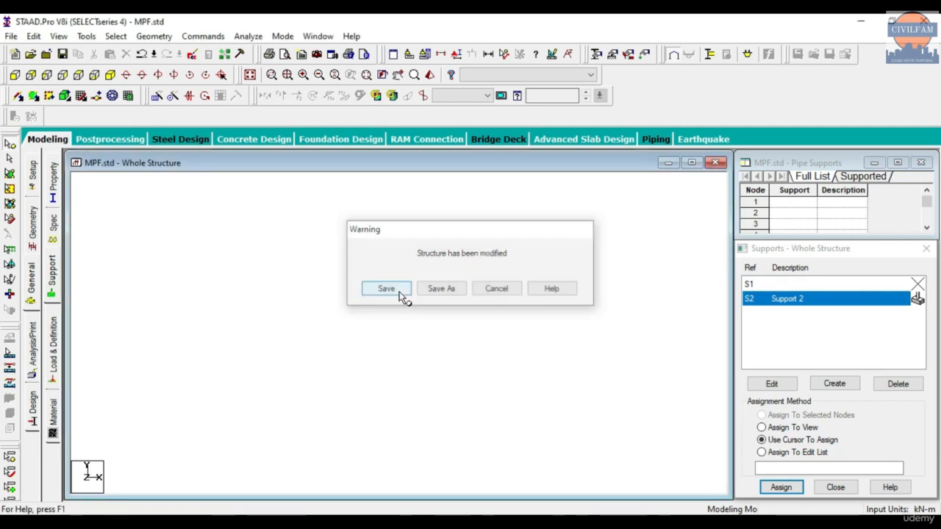
Assign the fixed Support 2 to the three column base nodes using the cursor, and end the assignment
click(233, 461)
click(377, 469)
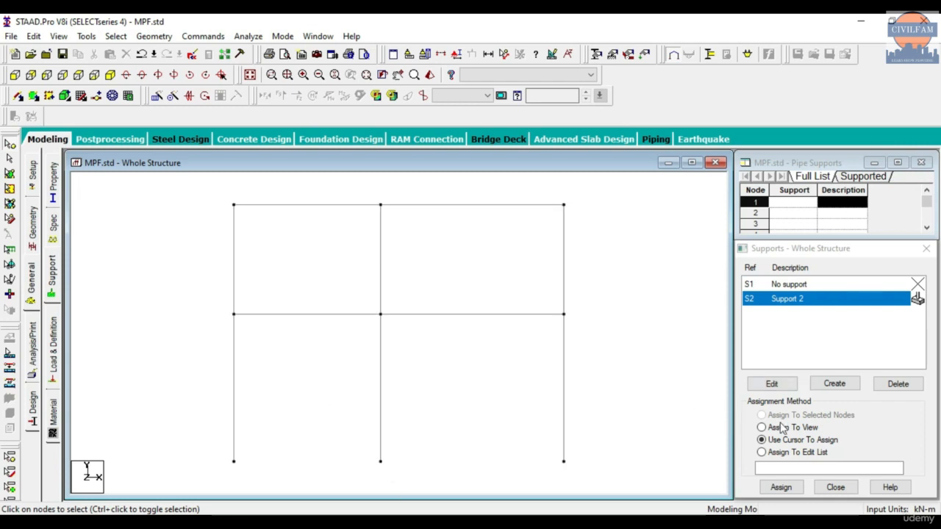
click(781, 487)
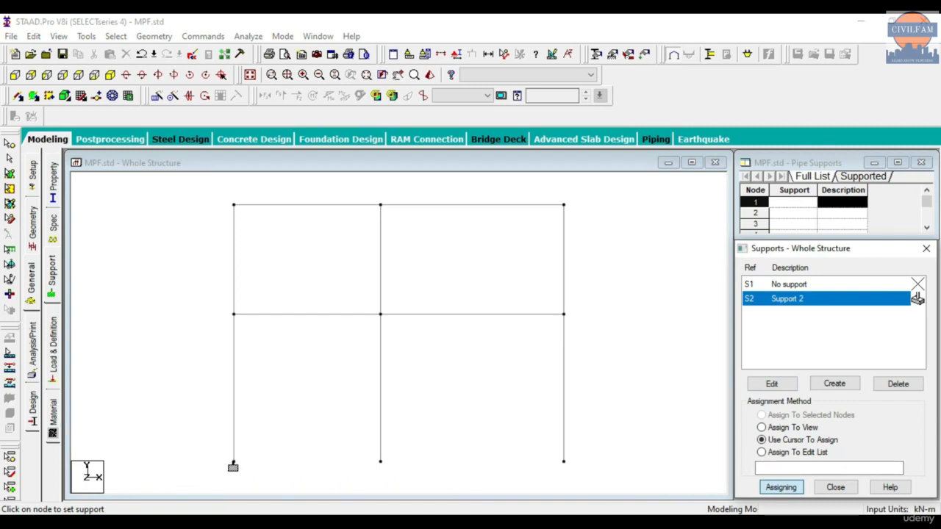
click(233, 468)
click(380, 466)
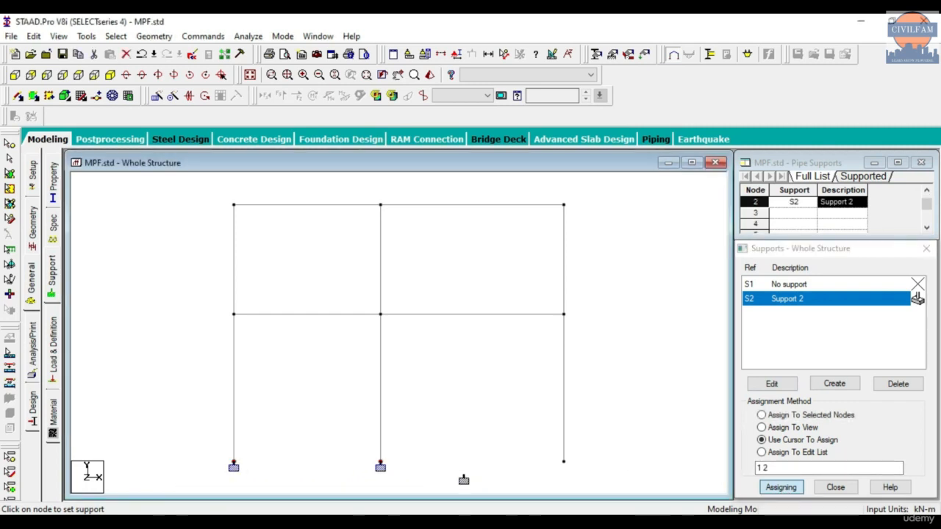
click(566, 466)
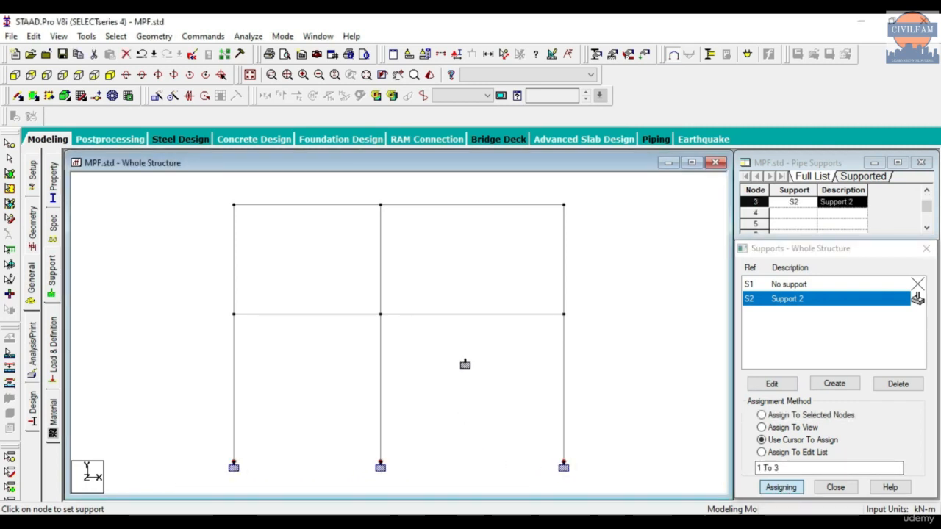
key(shift+k)
key(Escape)
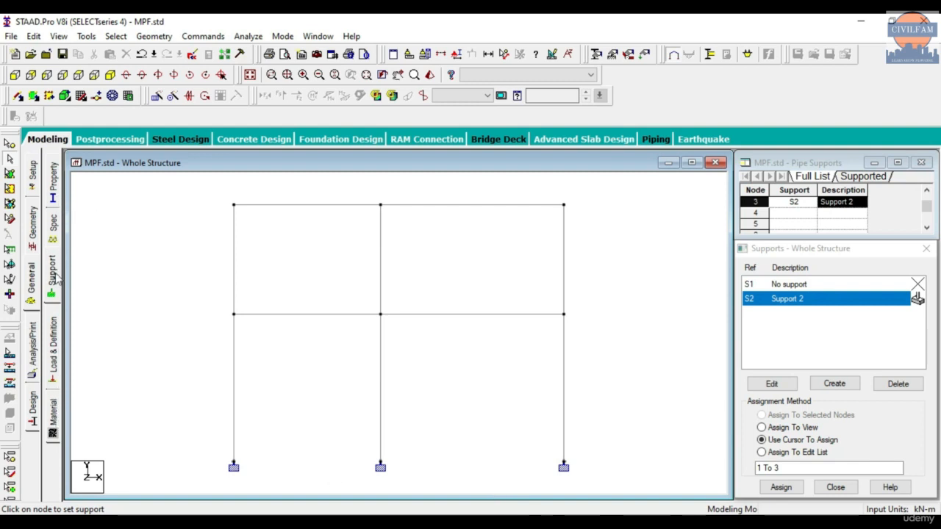
Create primary load case 1 with loading type Dead and the title DL
click(53, 346)
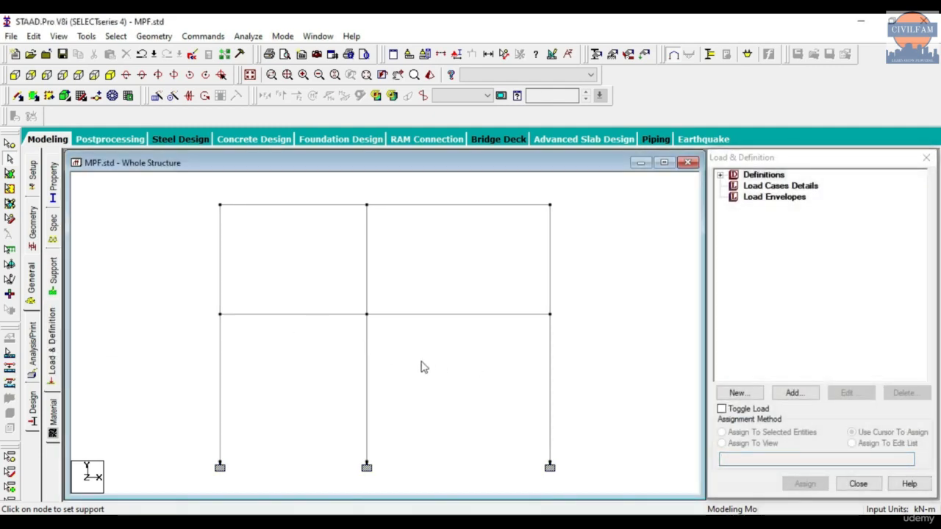
click(779, 186)
click(793, 393)
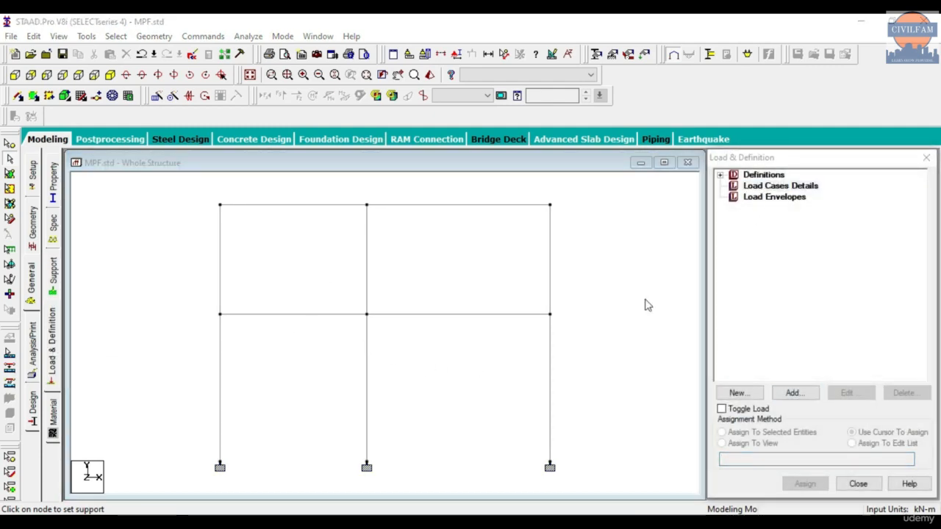
click(511, 189)
click(507, 209)
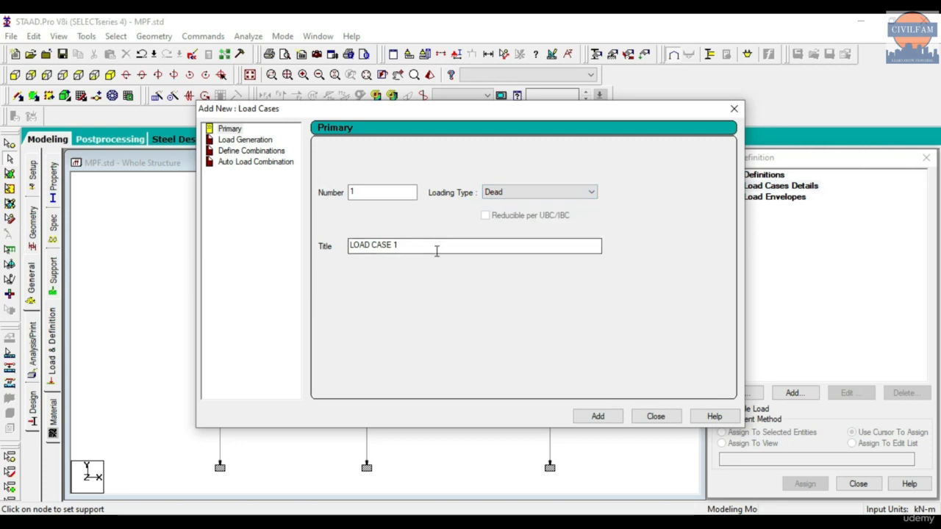
drag(437, 252, 204, 263)
text(DL)
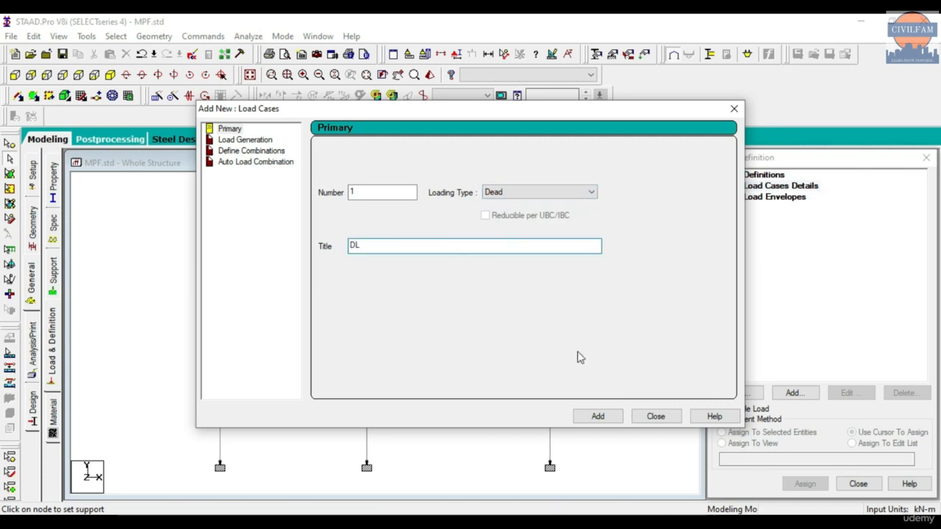
click(613, 416)
click(647, 416)
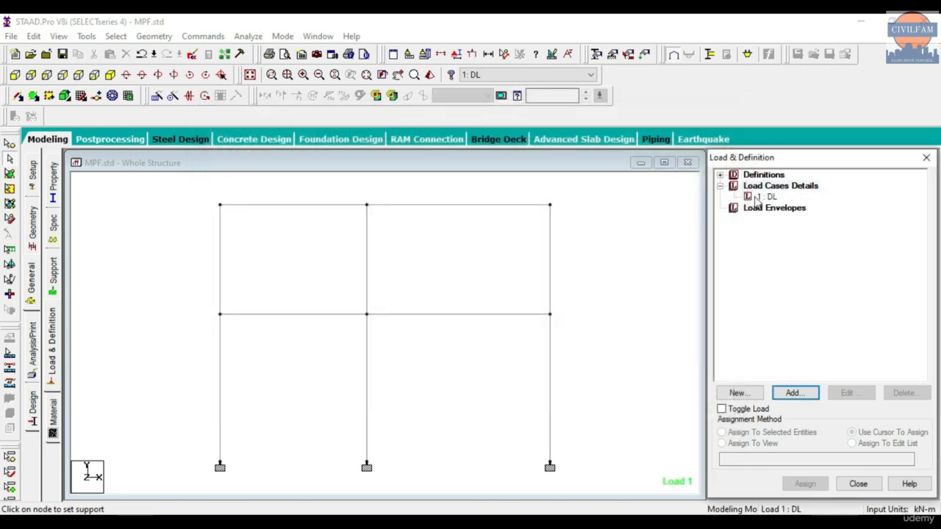
Add a selfweight load in Y with factor -1 to the DL case and assign it to the whole view
click(757, 199)
click(795, 394)
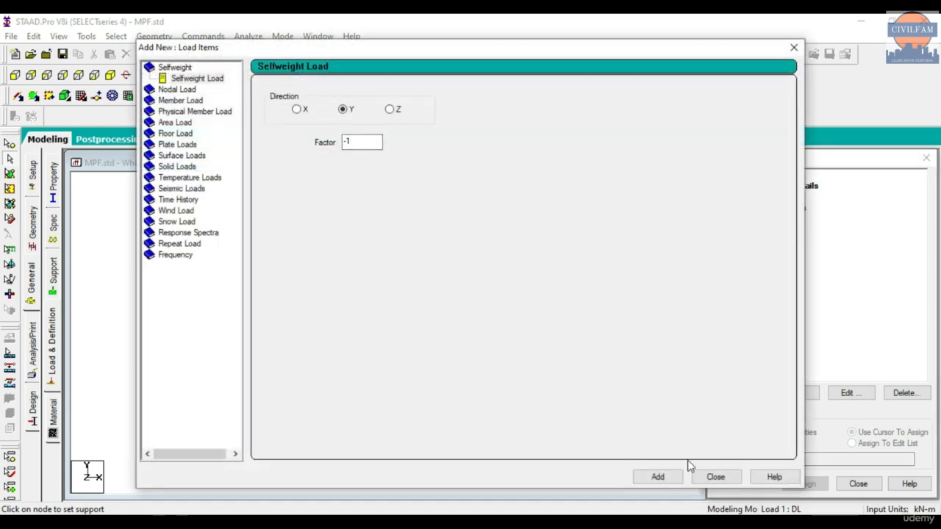
click(659, 477)
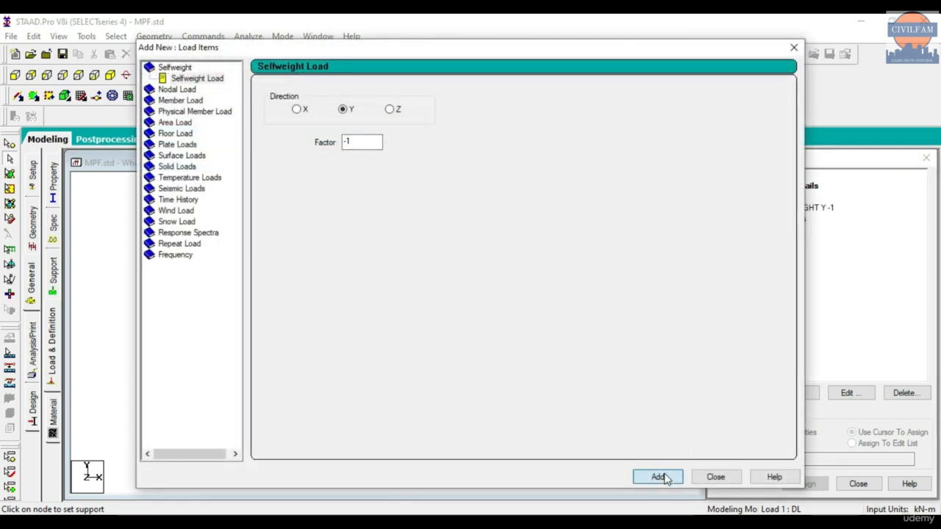
click(713, 475)
click(792, 208)
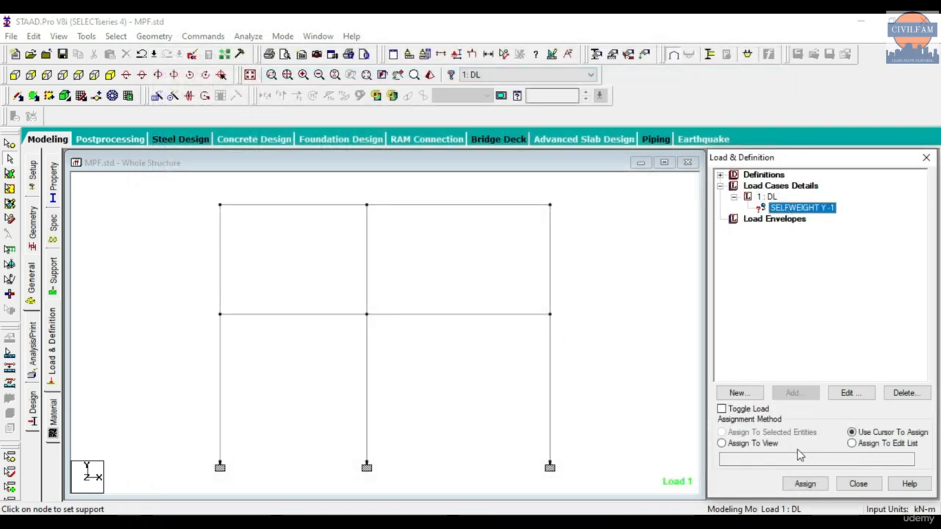
click(745, 446)
click(804, 484)
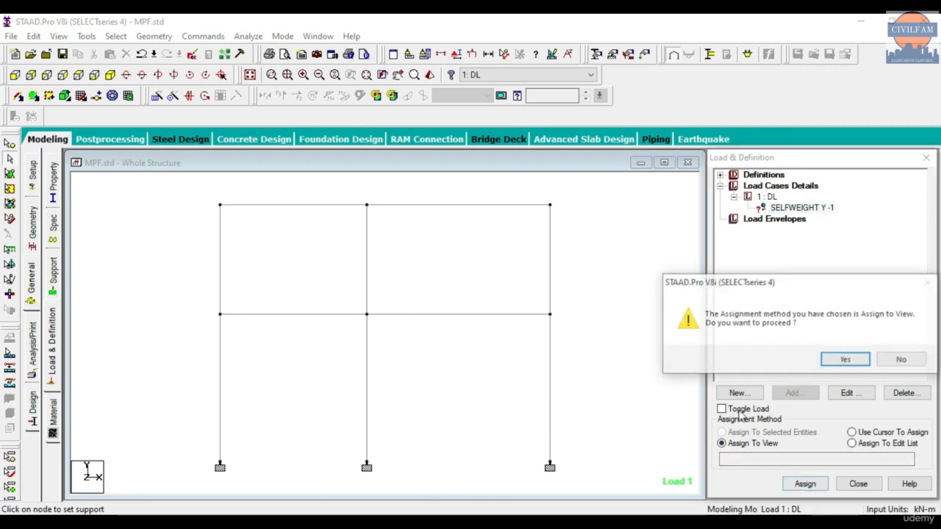
click(843, 361)
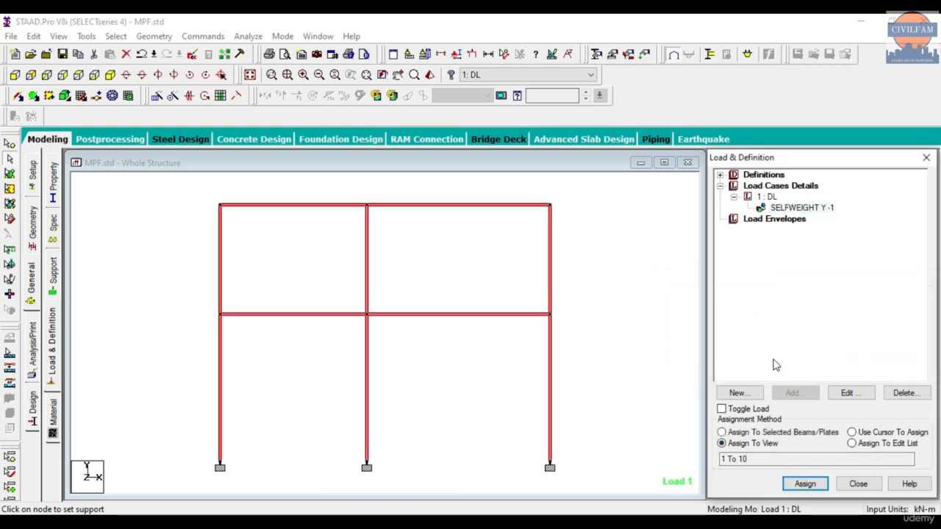
Create primary load case 2 with loading type Live and the title LL
click(771, 187)
click(769, 196)
click(776, 188)
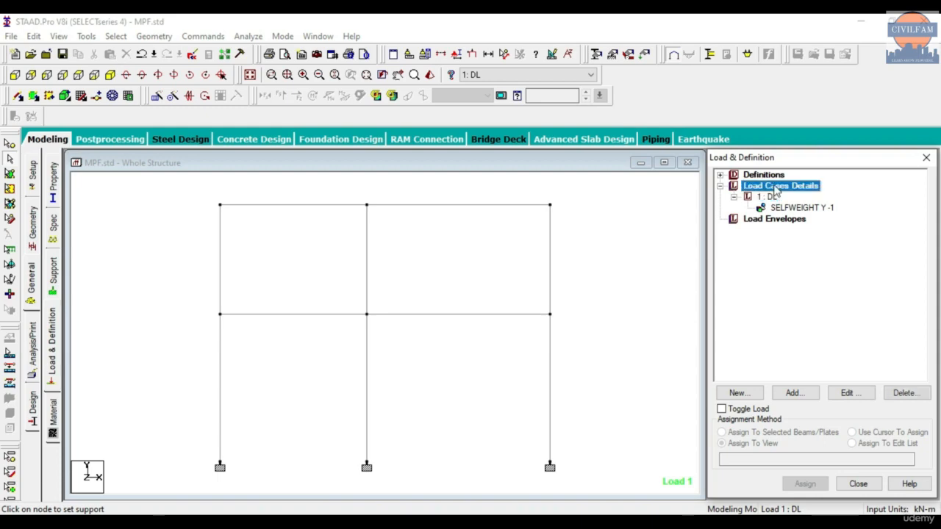
click(794, 392)
click(532, 192)
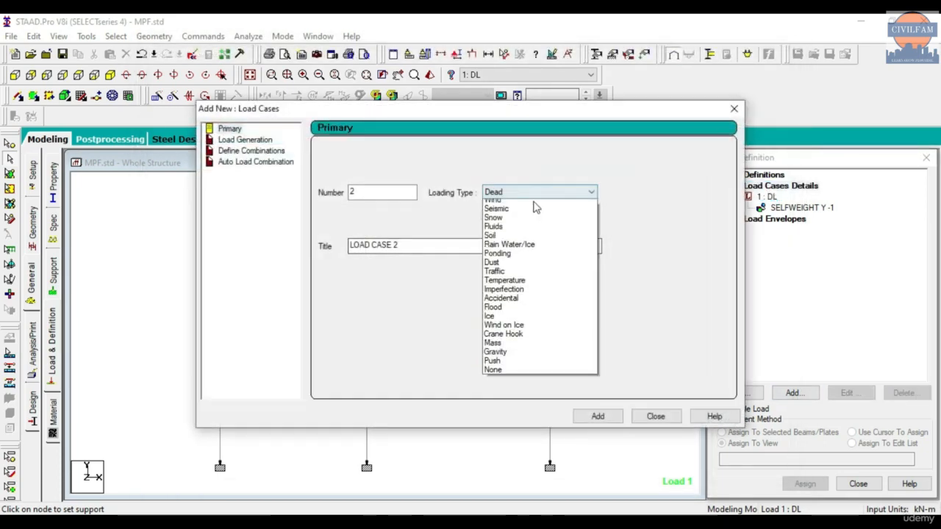
scroll(535, 208, up, 1)
click(523, 210)
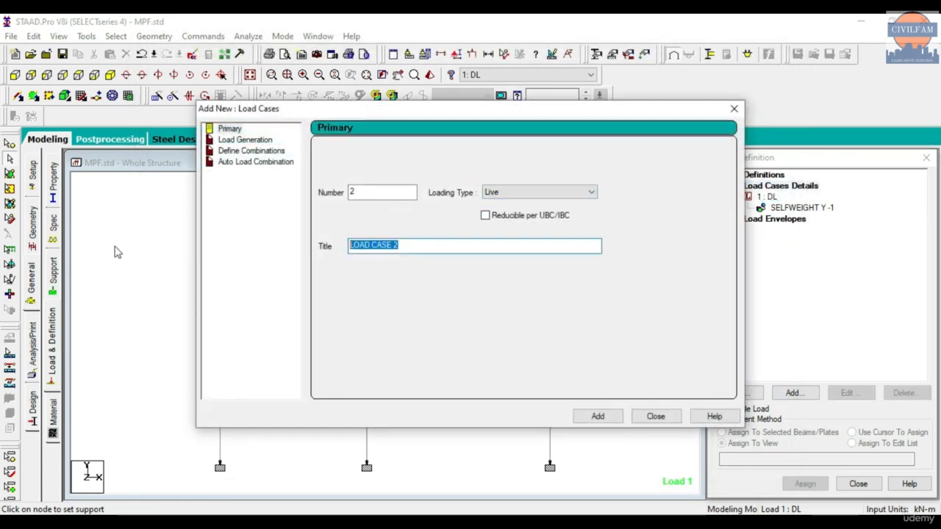
text(LL)
click(597, 416)
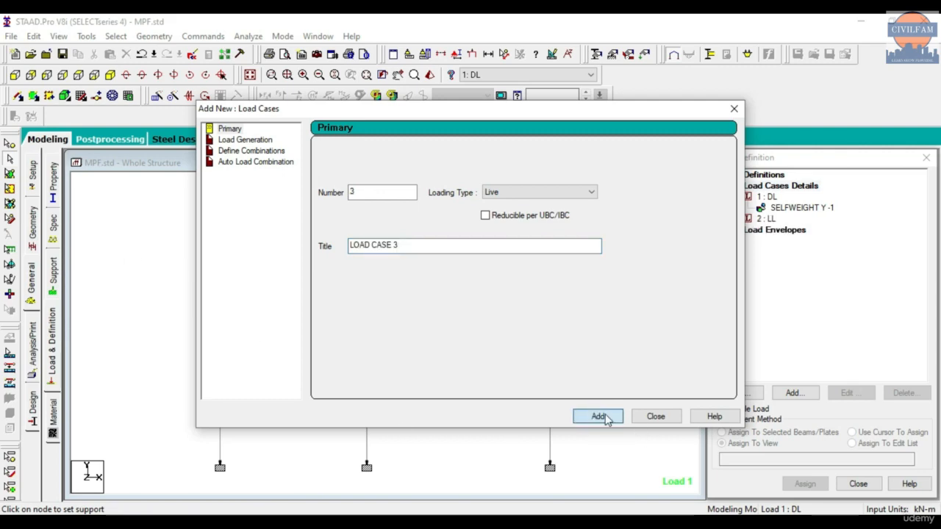
click(655, 417)
Following the manual's diagram, add to LL a trapezoidal member load in GY with W1 0, W2 -15 kN/m and d1 1 m
click(766, 219)
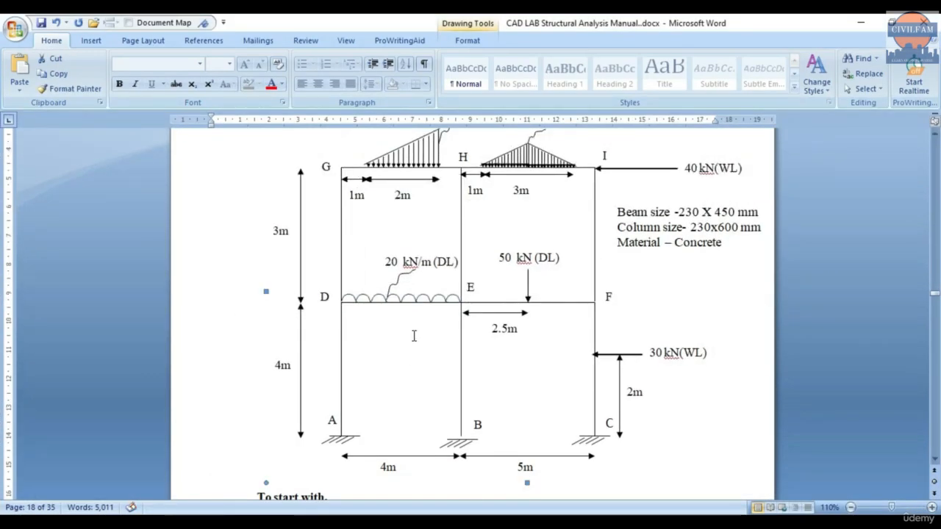
scroll(420, 235, up, 1)
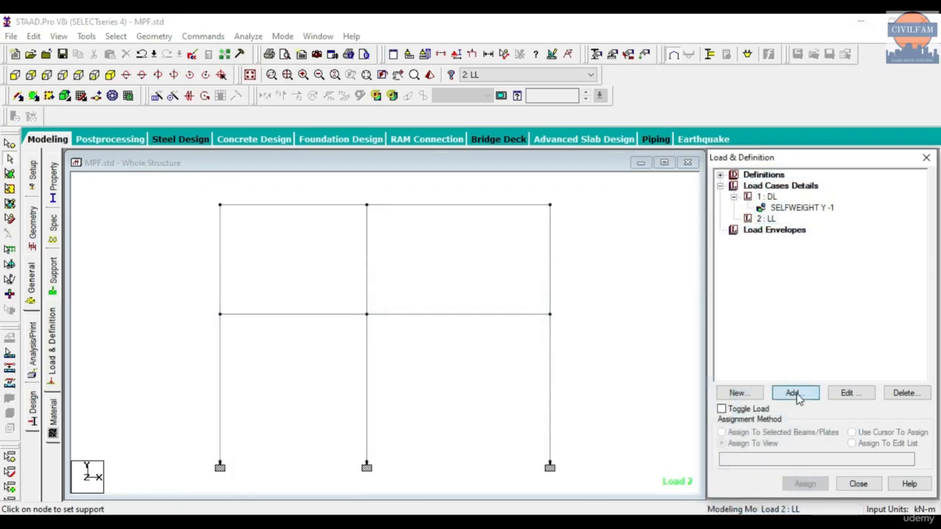
click(798, 395)
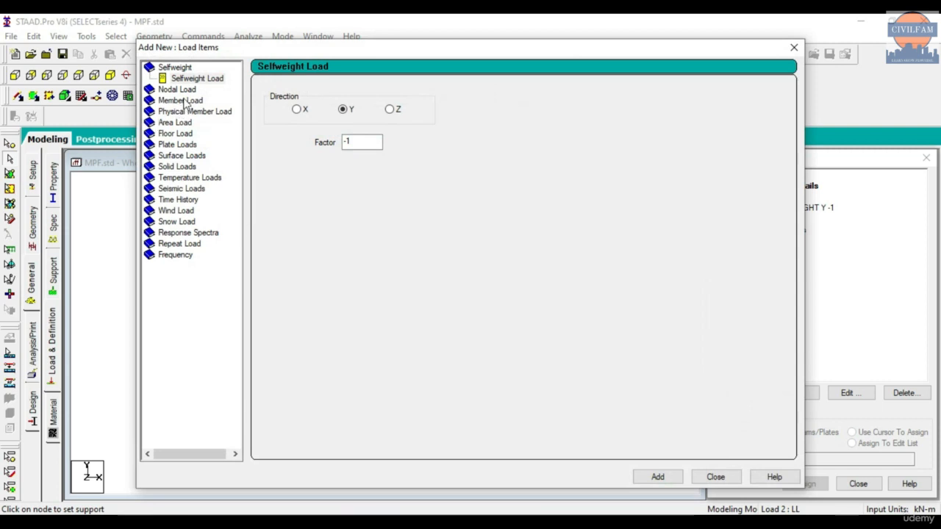
click(183, 102)
click(189, 156)
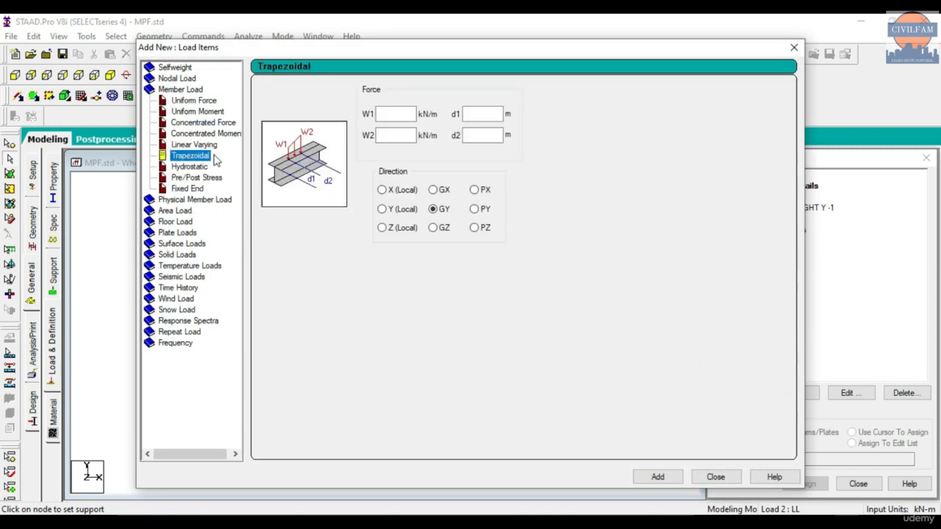
click(381, 114)
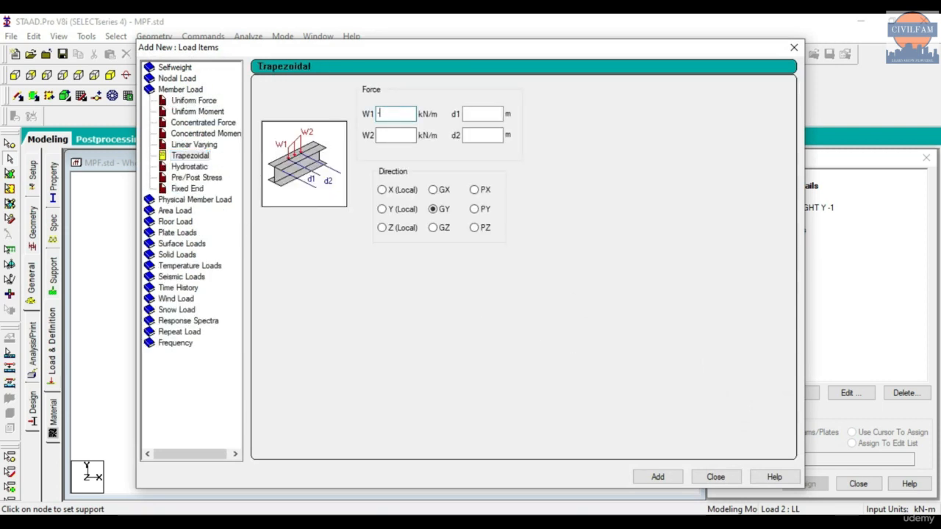
click(389, 134)
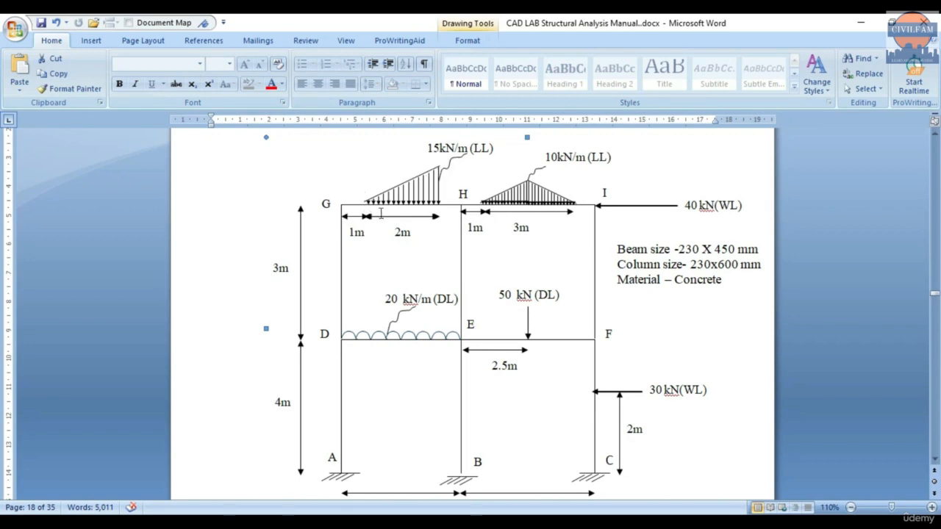
click(861, 23)
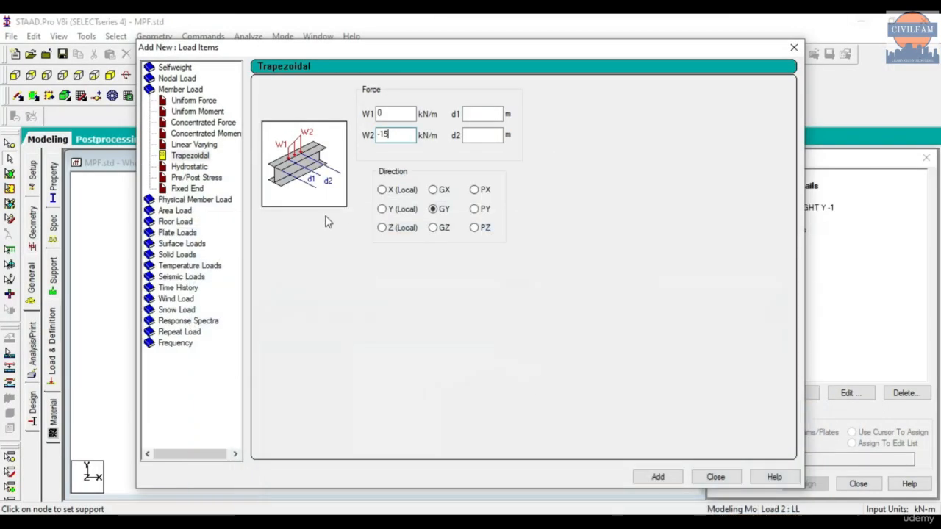
click(491, 114)
text(1)
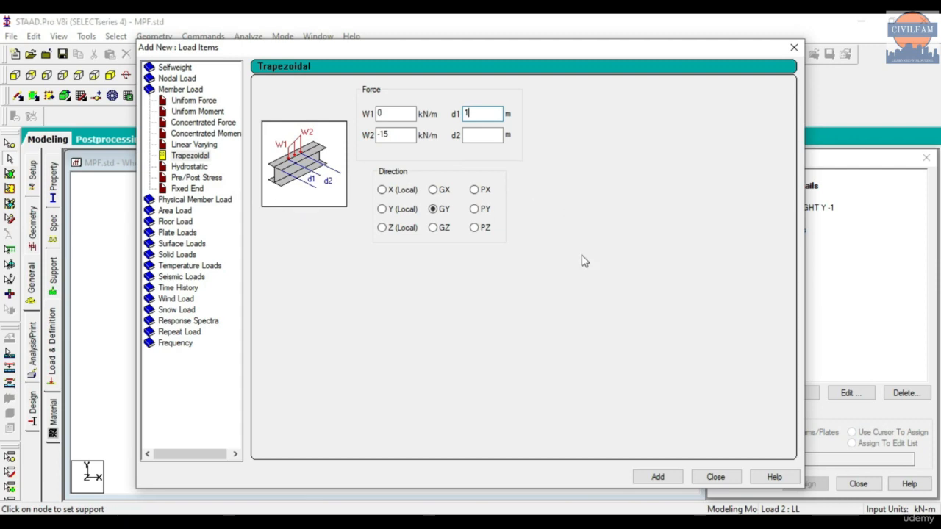
click(657, 477)
click(715, 477)
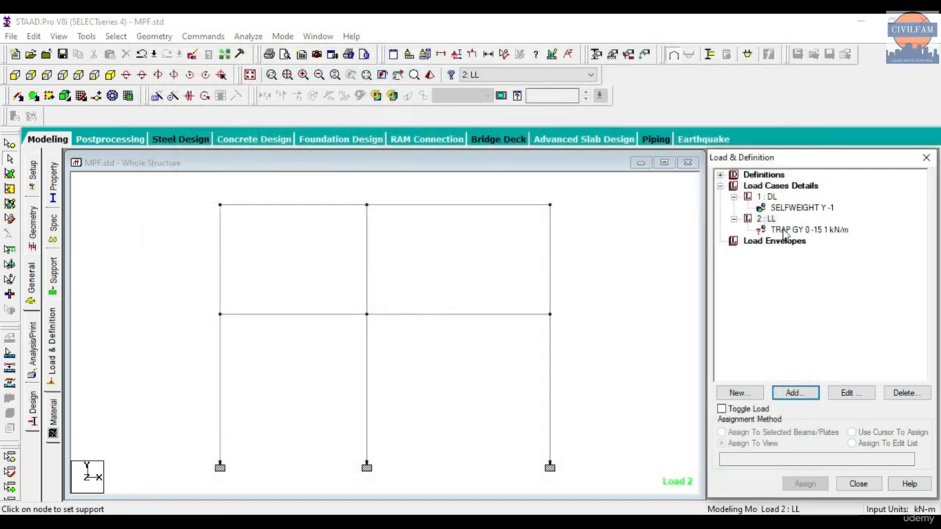
Assign the trapezoidal live load to the top beam of the 4 m bay using the cursor
click(785, 231)
click(852, 433)
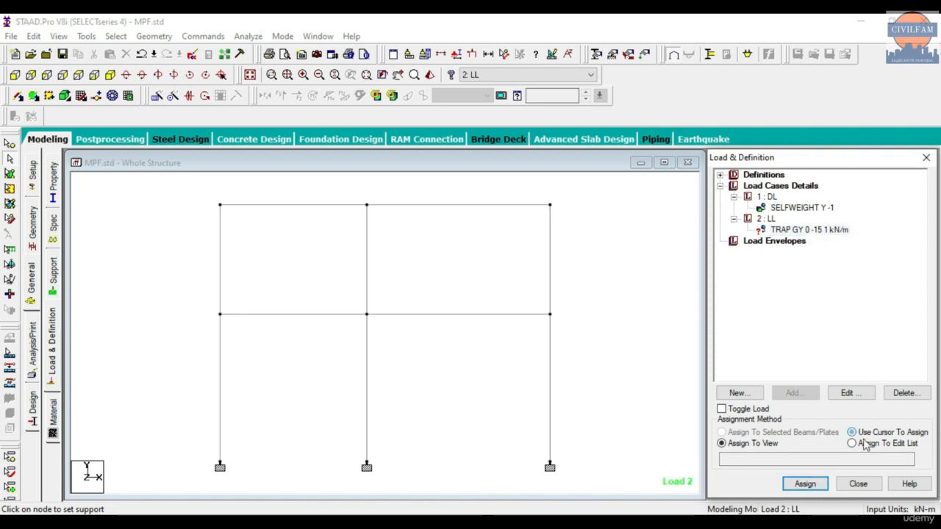
click(814, 486)
click(322, 206)
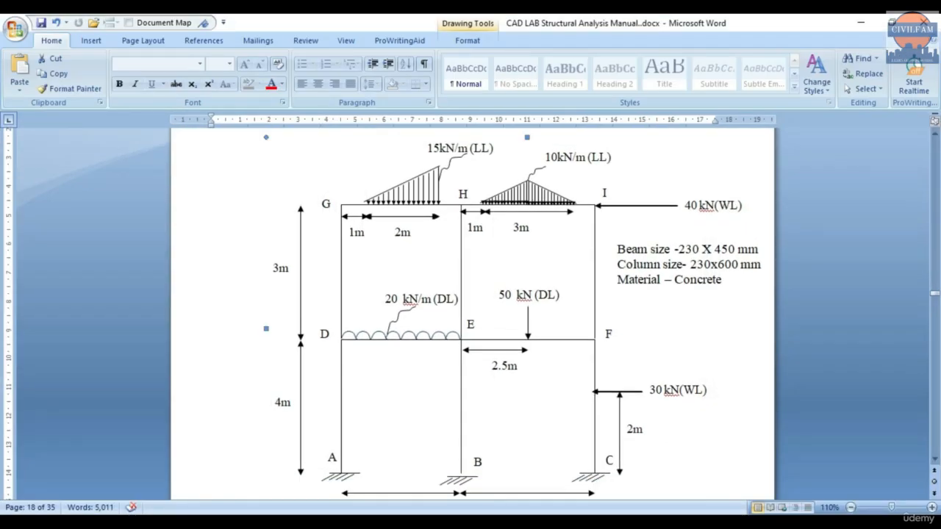
Edit the trapezoidal live load on the roof beam to set its distance d2 to 2 m
click(861, 22)
click(845, 392)
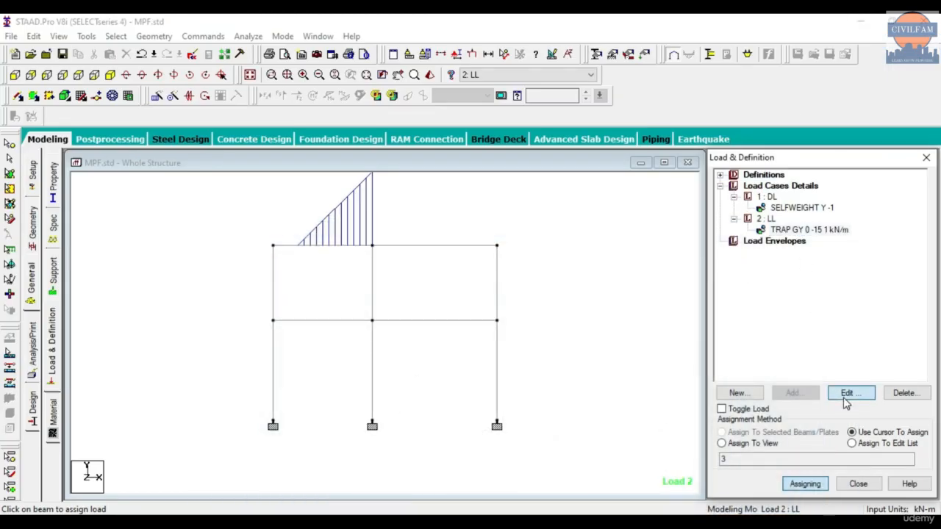
click(504, 219)
text(2)
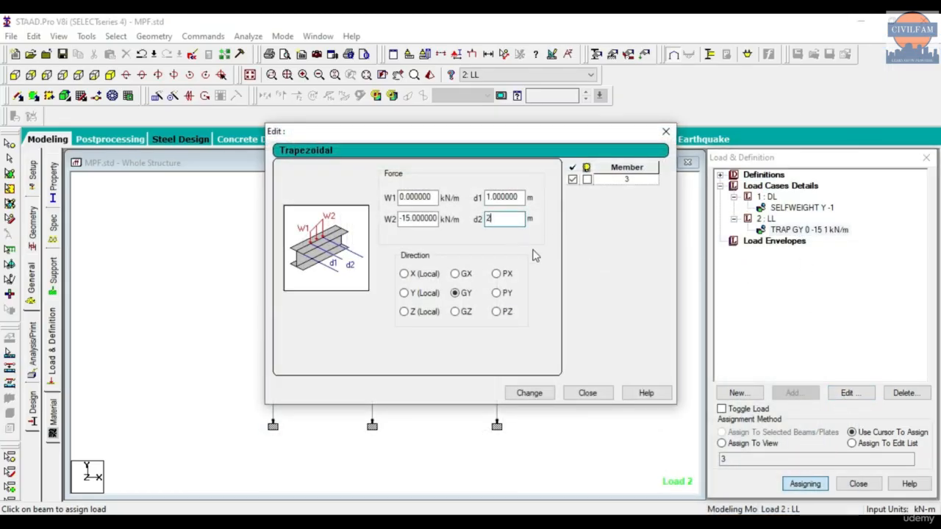
click(551, 394)
click(588, 394)
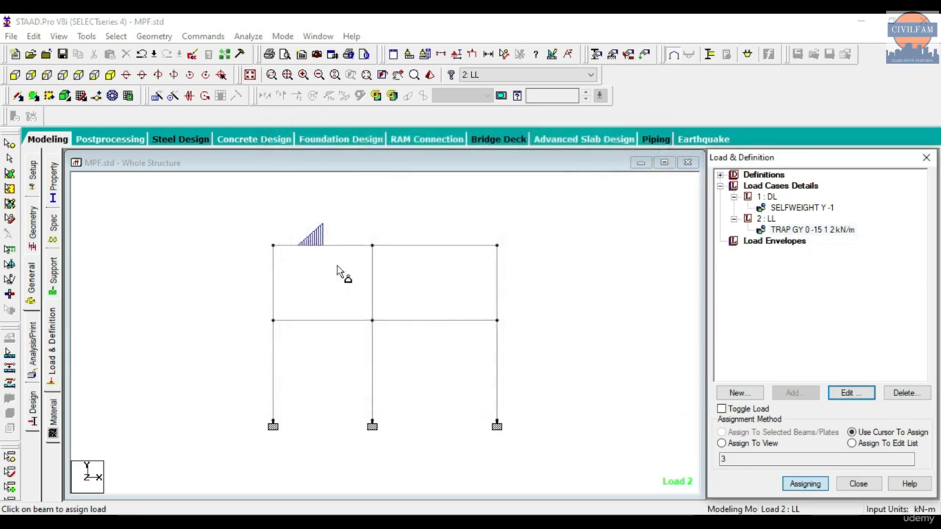
Following the manual's diagram, edit the trapezoidal live load on the roof beam to set its distance d2 to 3 m
click(793, 231)
click(846, 393)
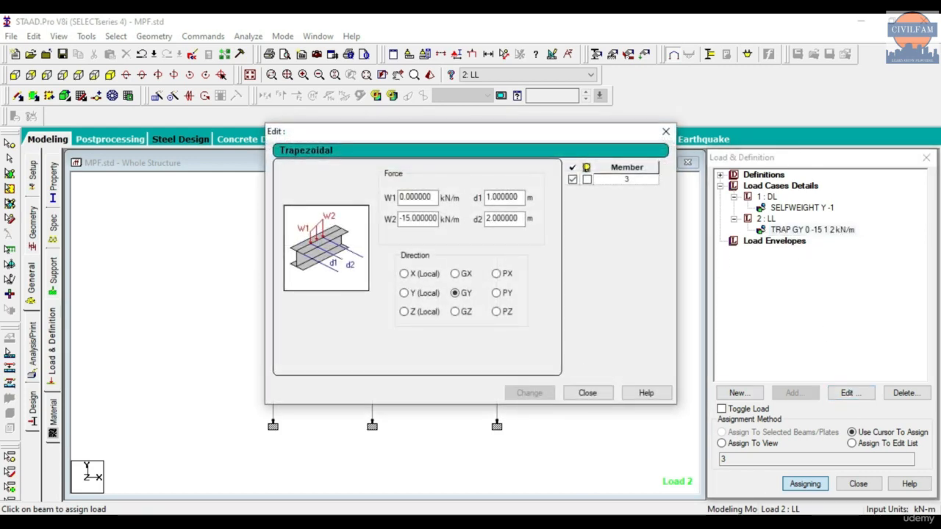
click(485, 521)
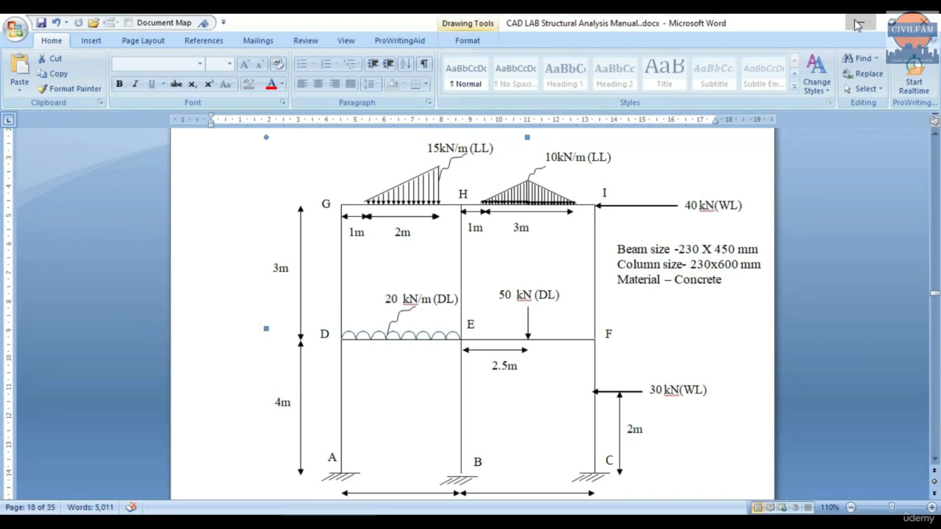
click(860, 23)
key(BackSpace)
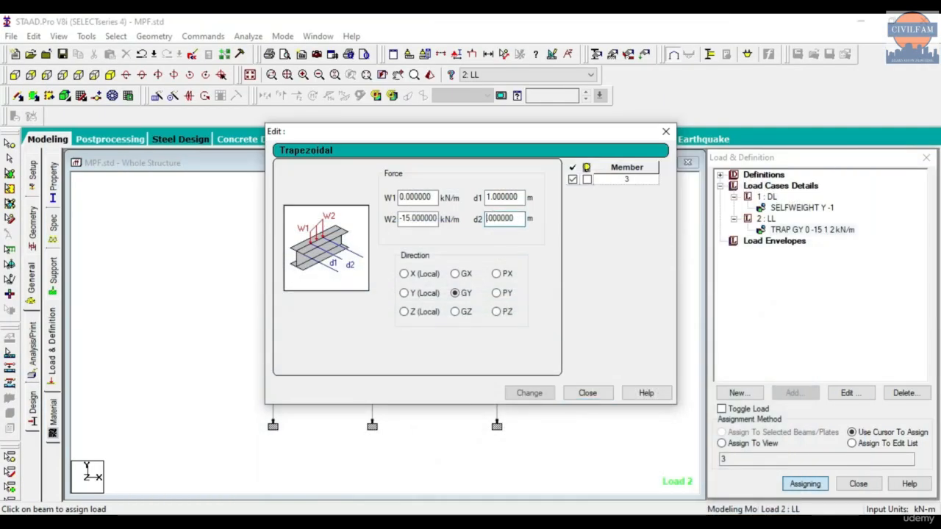
text(3.)
click(529, 392)
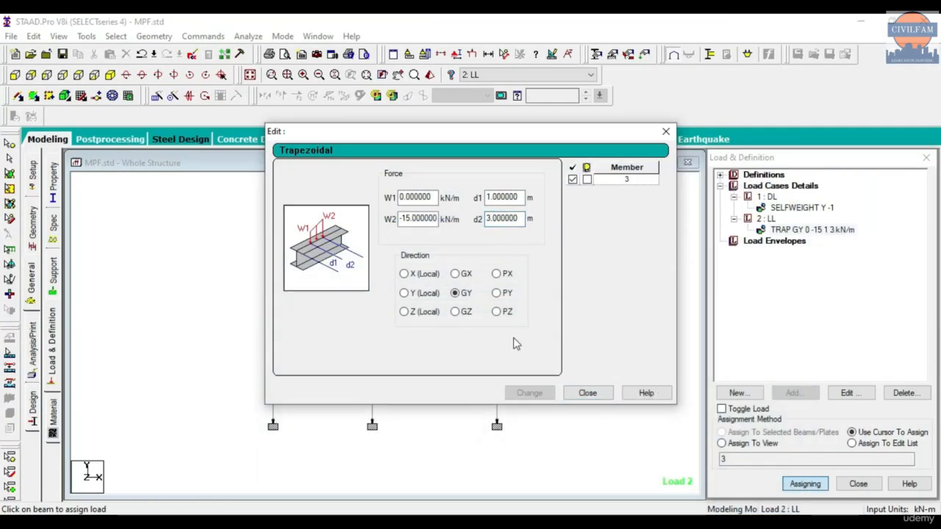
drag(469, 139, 479, 175)
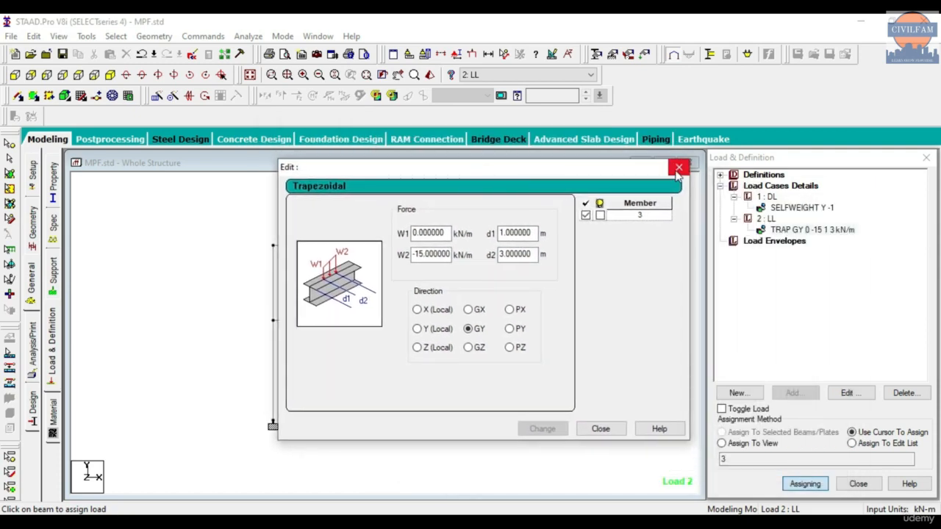
click(676, 167)
Switch to the Paint sketches and examine how distances d1 and d2 are defined for a trapezoidal load on a beam
click(544, 522)
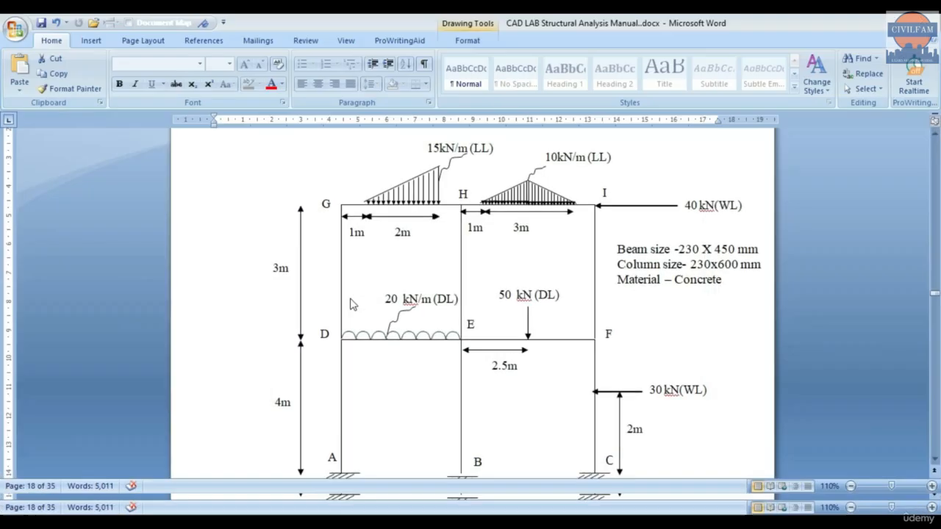
click(519, 523)
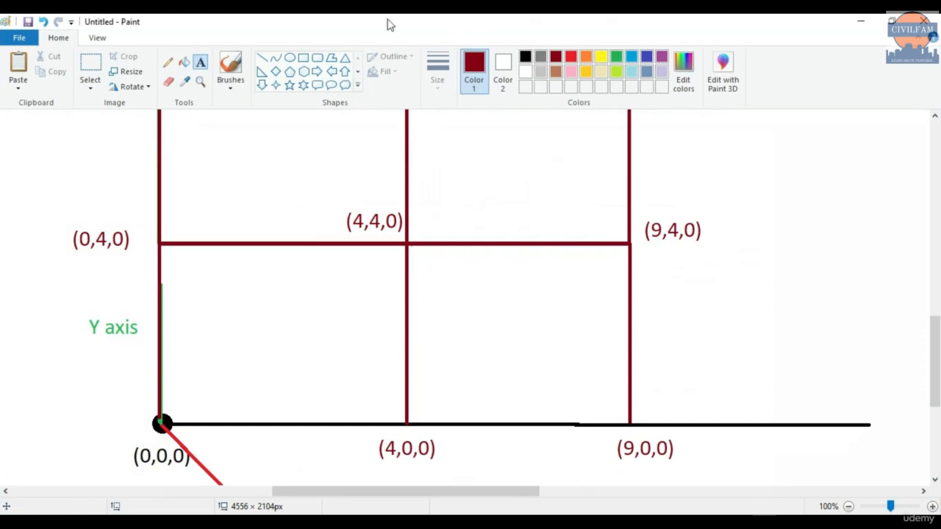
click(847, 506)
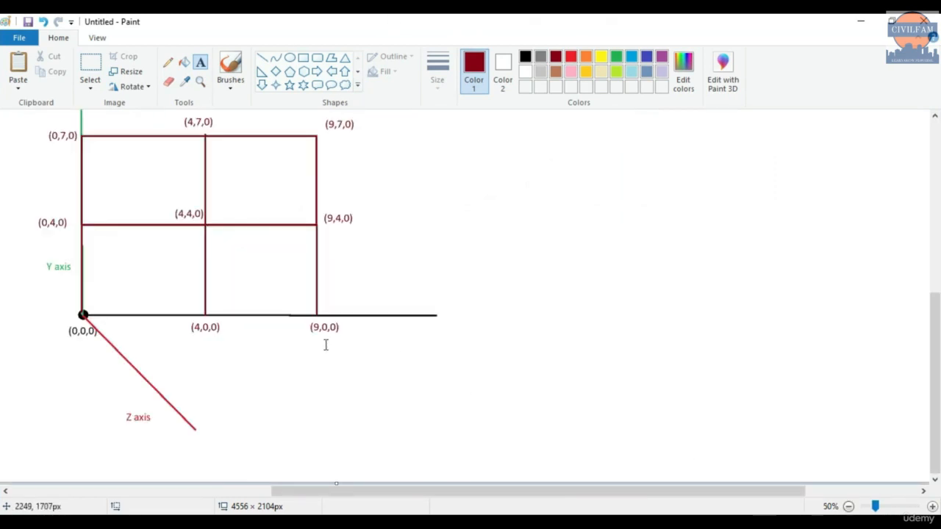
scroll(326, 343, up, 5)
drag(510, 491, 267, 491)
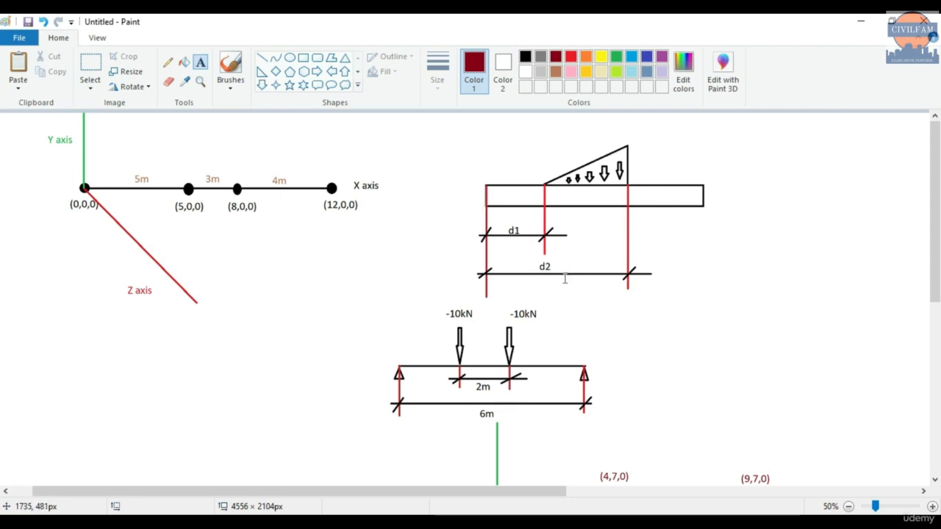
Switch to STAAD.Pro and review the force, distance and direction settings of the live load case's trapezoidal load
click(519, 522)
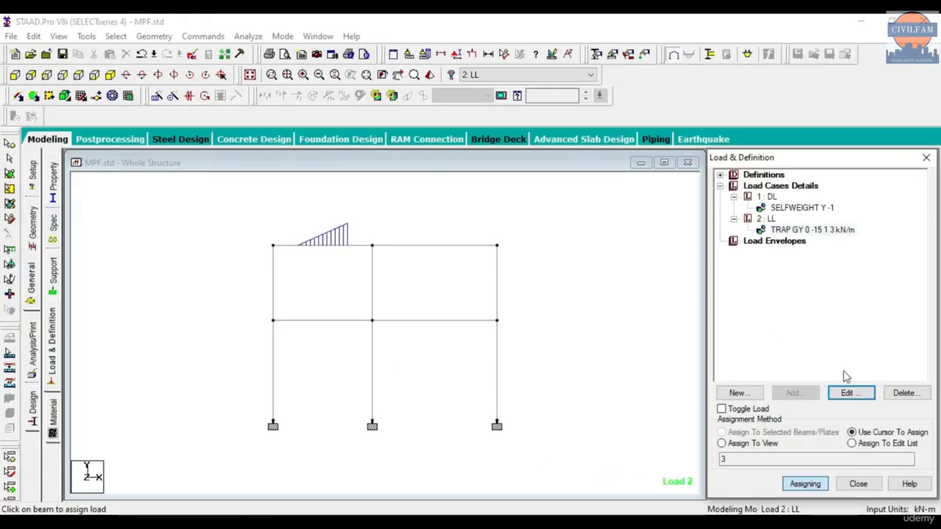
click(793, 230)
click(846, 392)
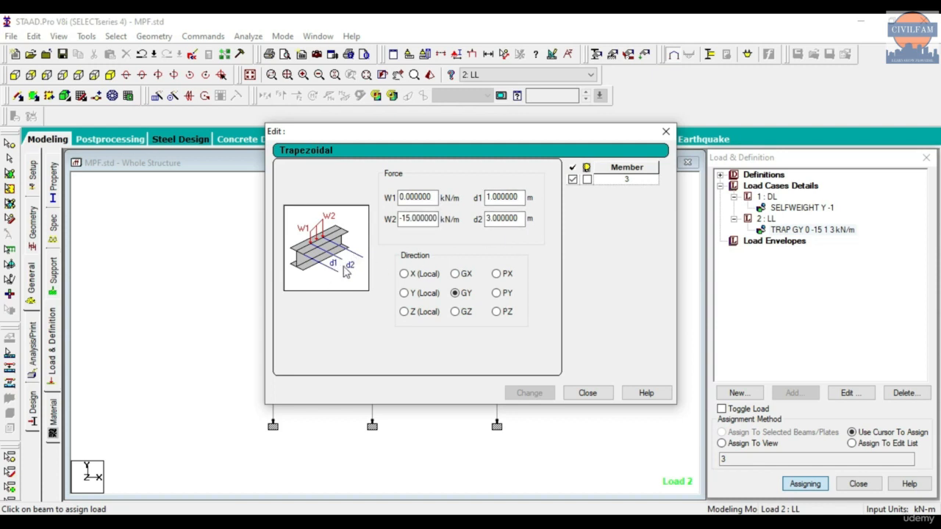
click(597, 393)
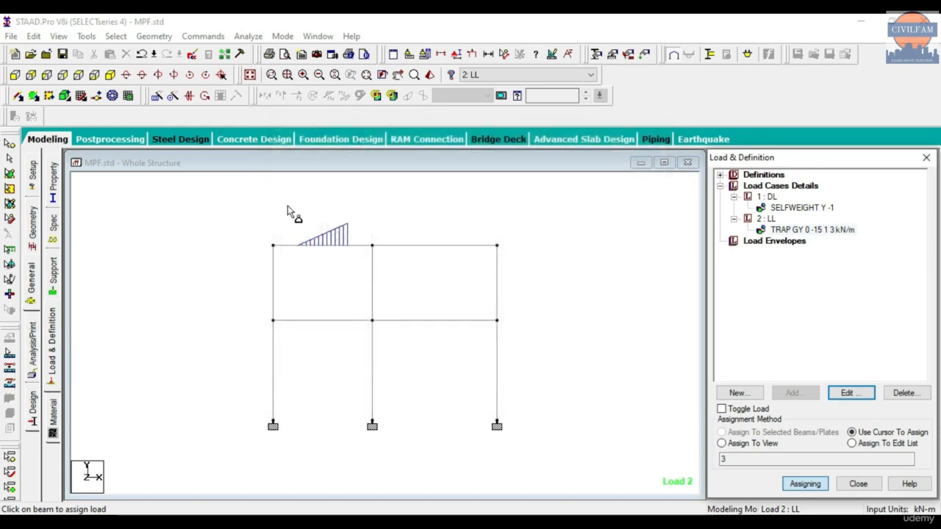
Set up a linear varying member load in load case LL with W3 of -10 kN/m along local Y, checking the frame drawing in Word
click(766, 219)
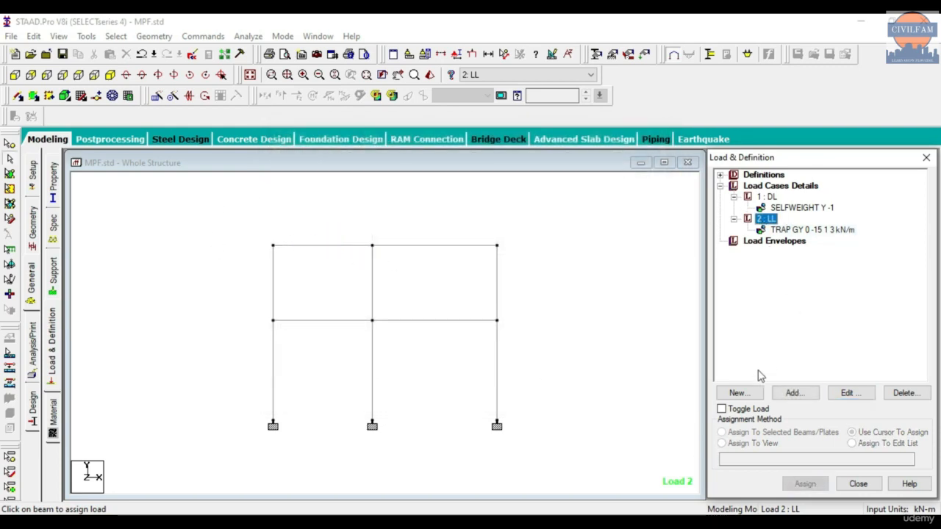
click(56, 334)
click(720, 186)
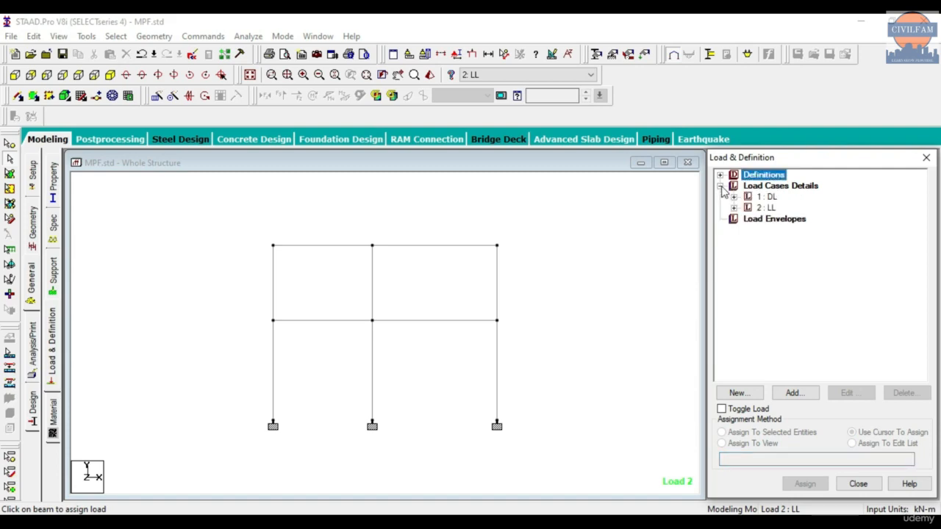
click(766, 208)
click(795, 393)
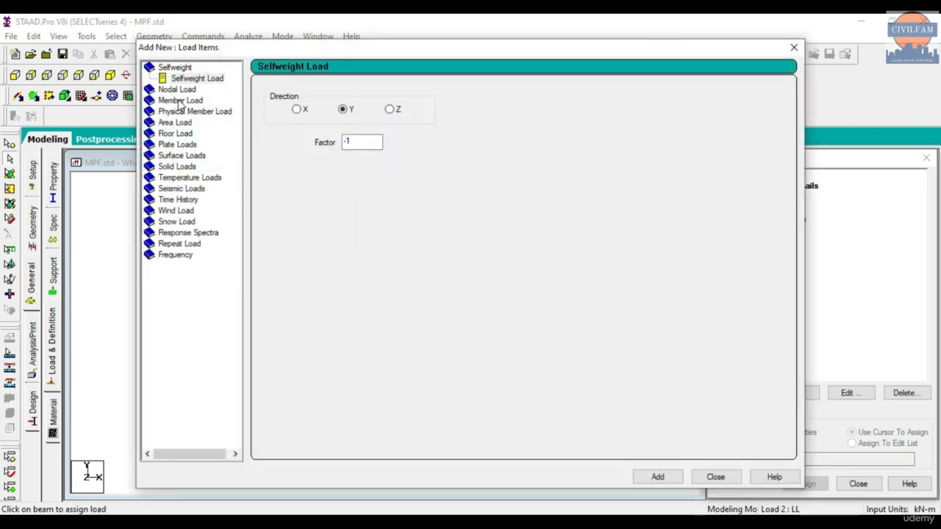
click(180, 102)
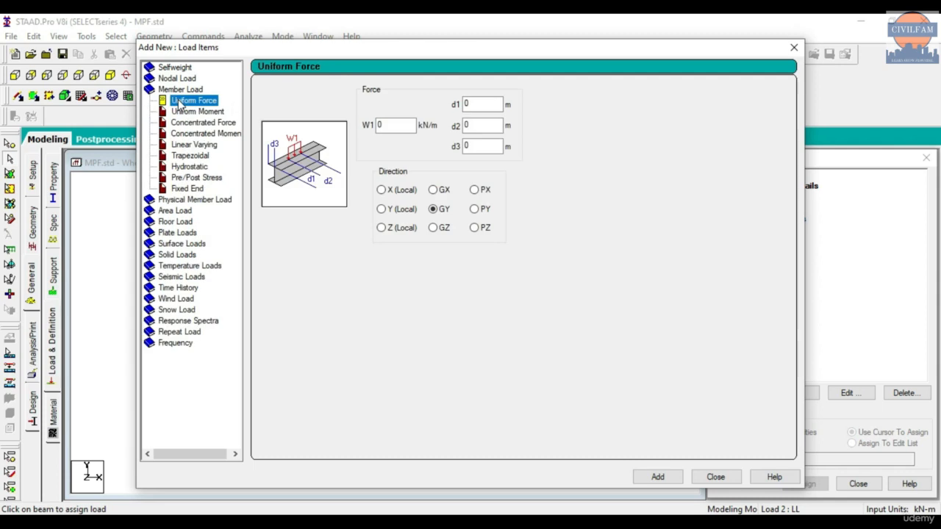
click(204, 146)
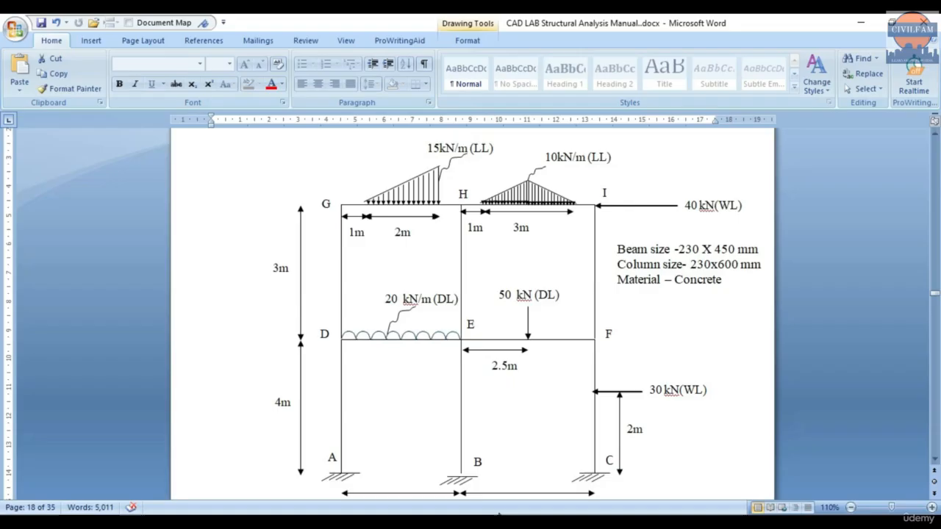
click(553, 176)
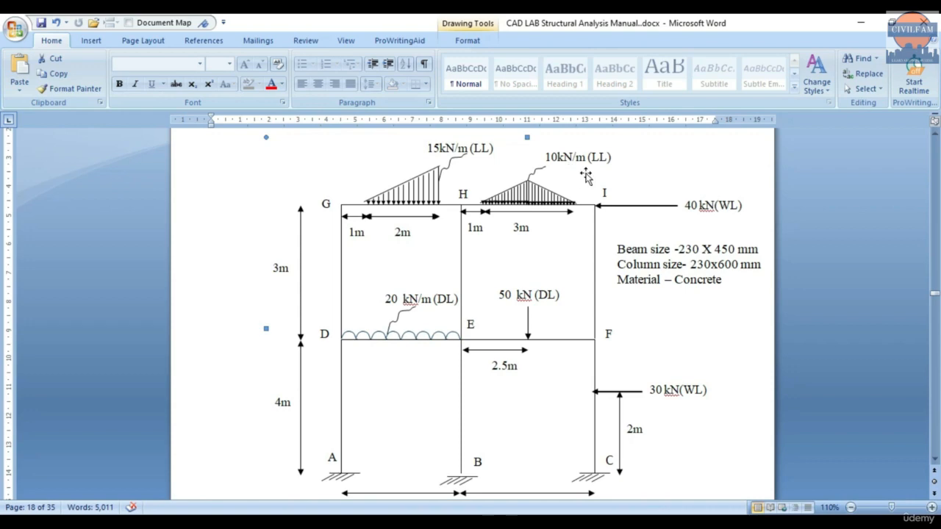
click(856, 23)
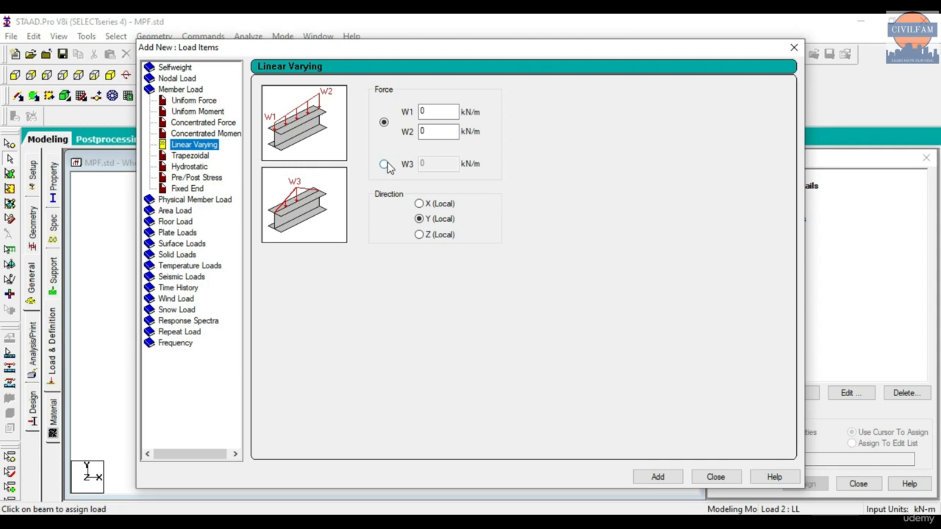
click(384, 164)
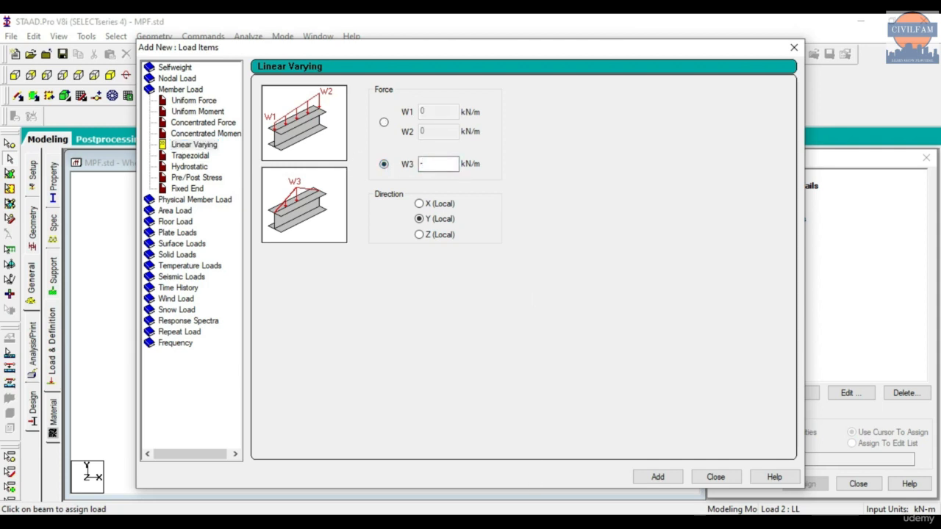
key(alt+Tab)
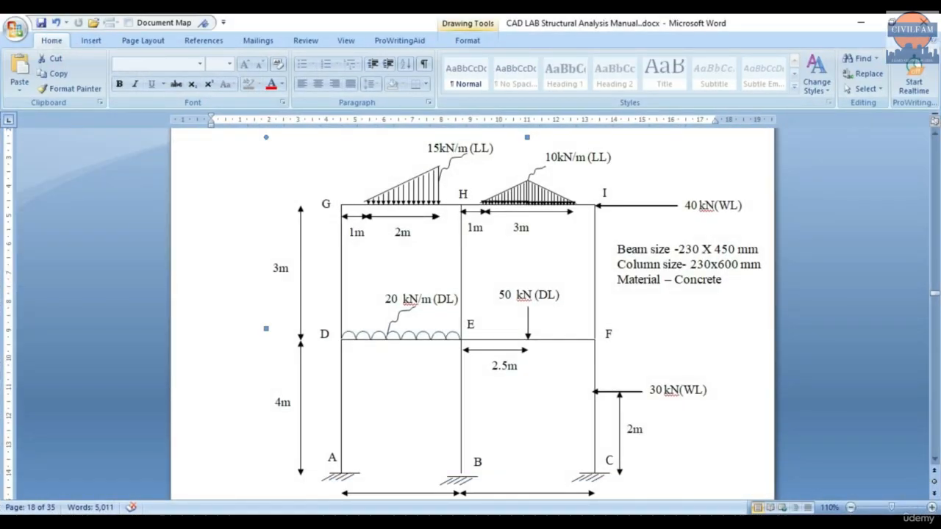
key(alt+Tab)
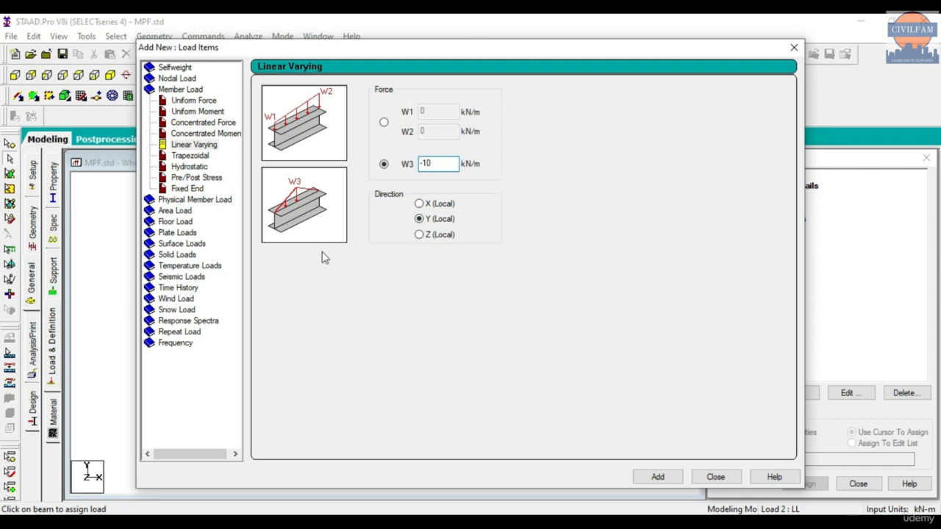
Compare the Trapezoidal, Hydrostatic, Pre/Post Stress and Fixed End member load forms with the Linear Varying form
click(202, 158)
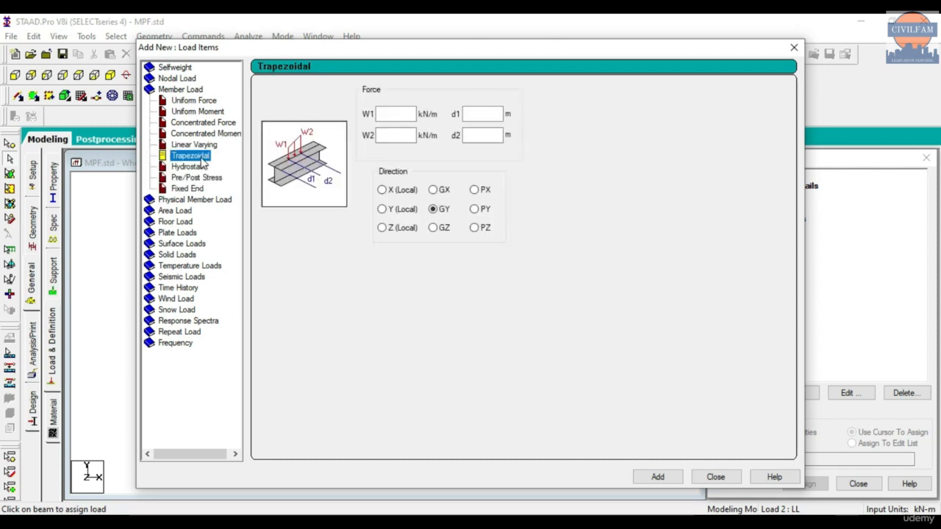
click(203, 167)
click(202, 178)
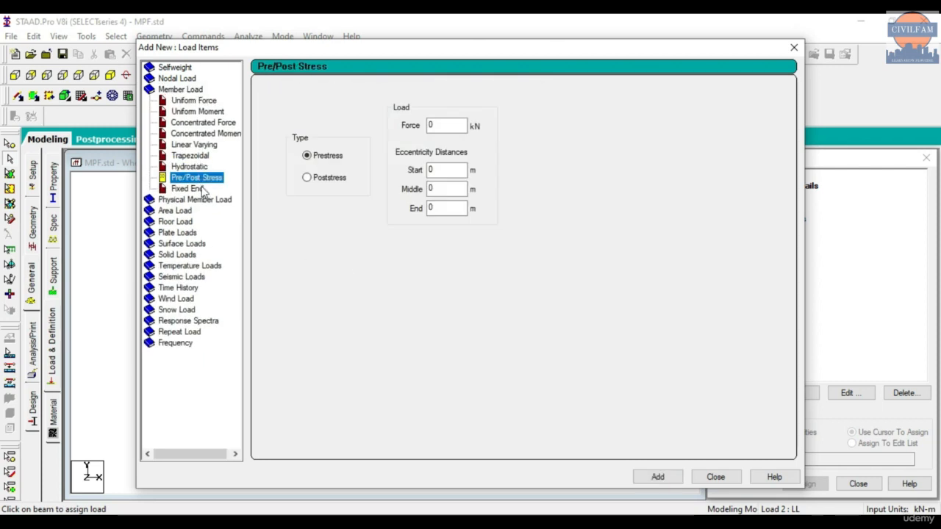
click(203, 188)
click(197, 145)
click(197, 157)
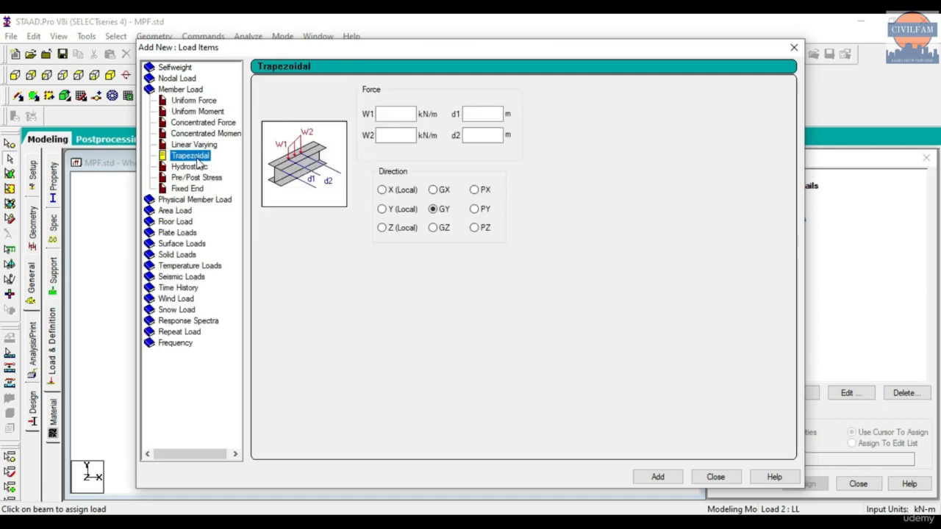
click(197, 145)
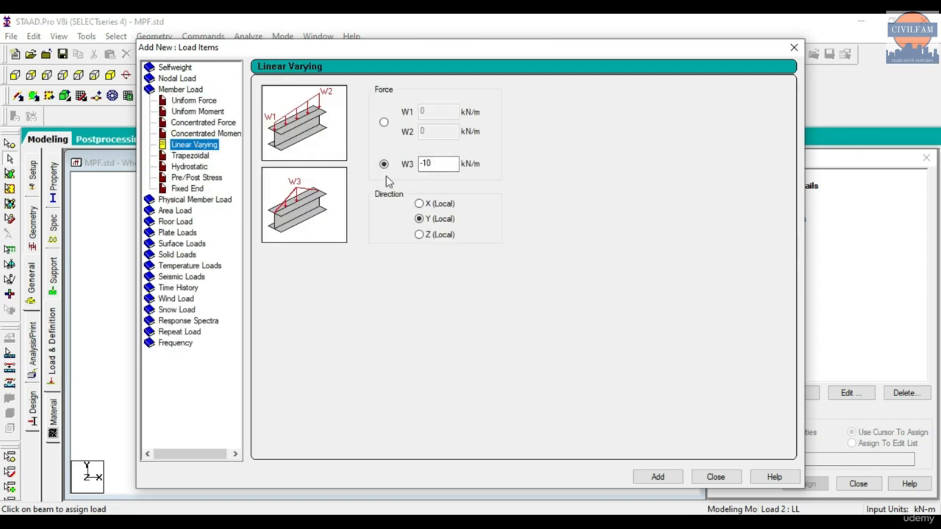
Add the -10 kN/m linear varying load to case LL and assign it to the right bay's top beam
click(675, 471)
click(713, 476)
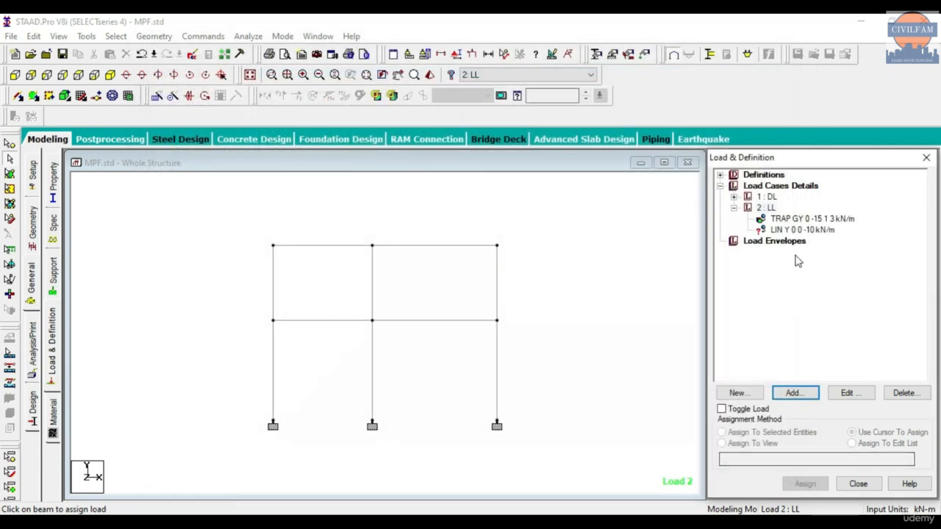
click(801, 230)
click(805, 483)
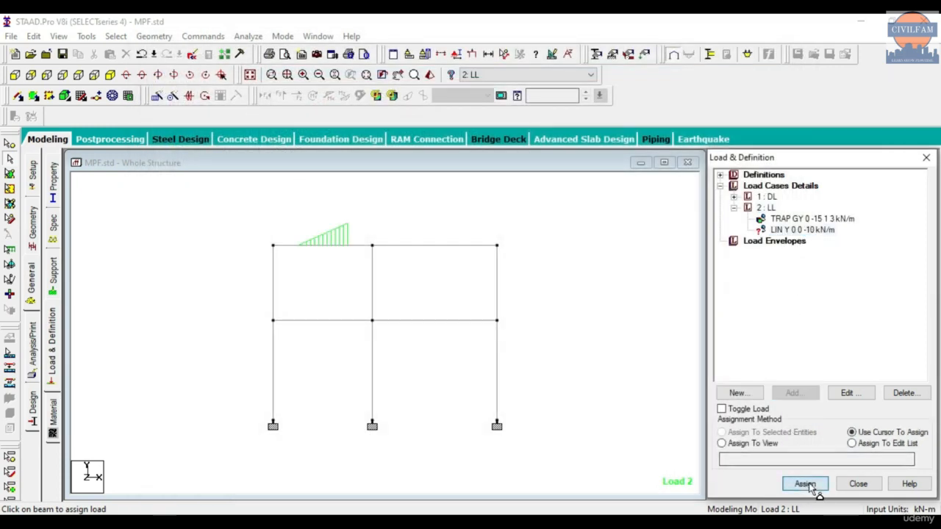
click(467, 247)
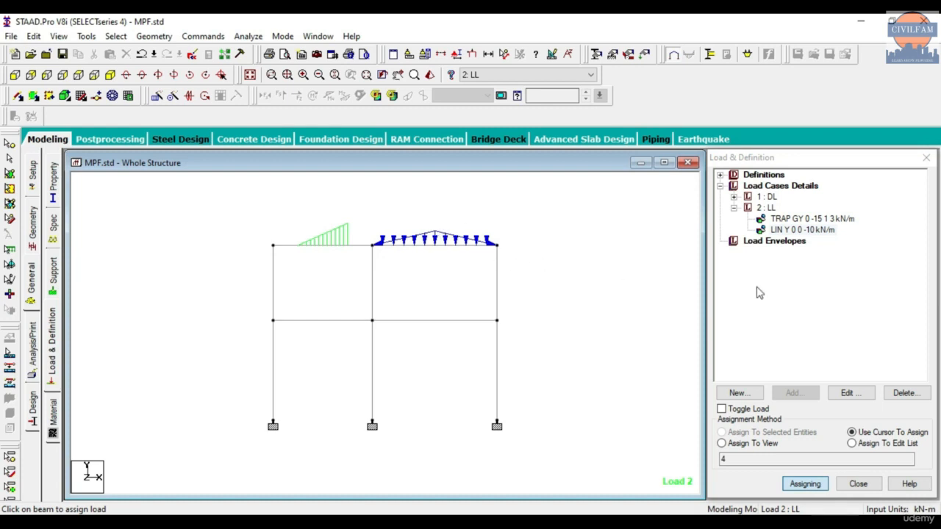
Examine the linear varying load's W1/W2 and W3 options for distance settings, leaving its definition without applying changes
click(801, 230)
click(846, 393)
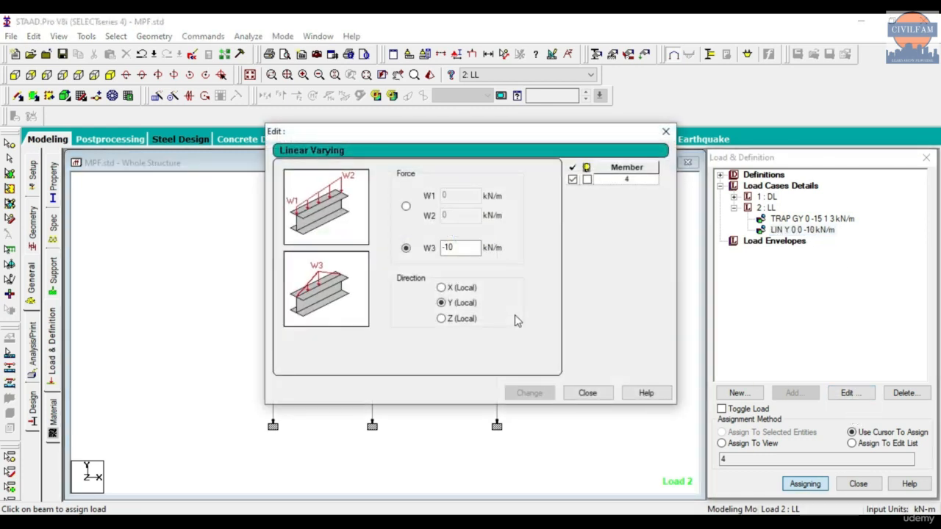
click(407, 207)
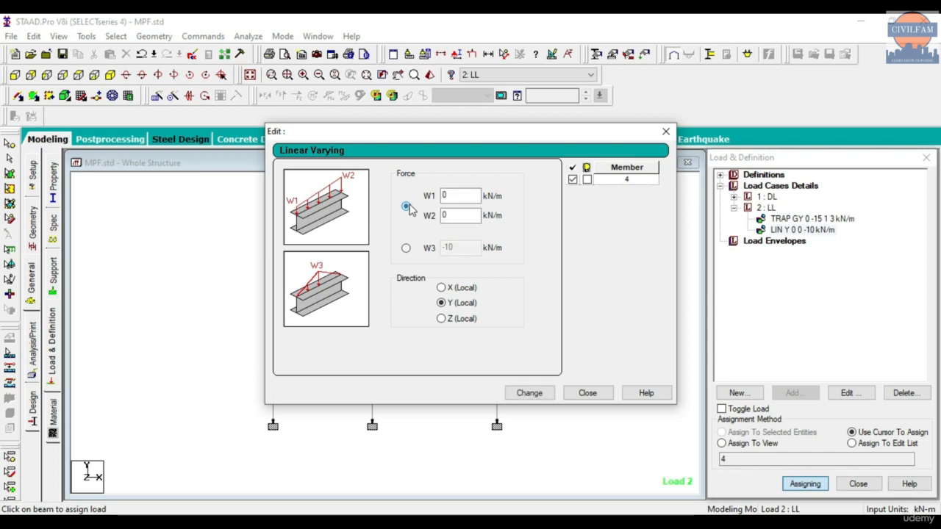
click(666, 131)
Delete the linear varying load from load case LL
click(808, 219)
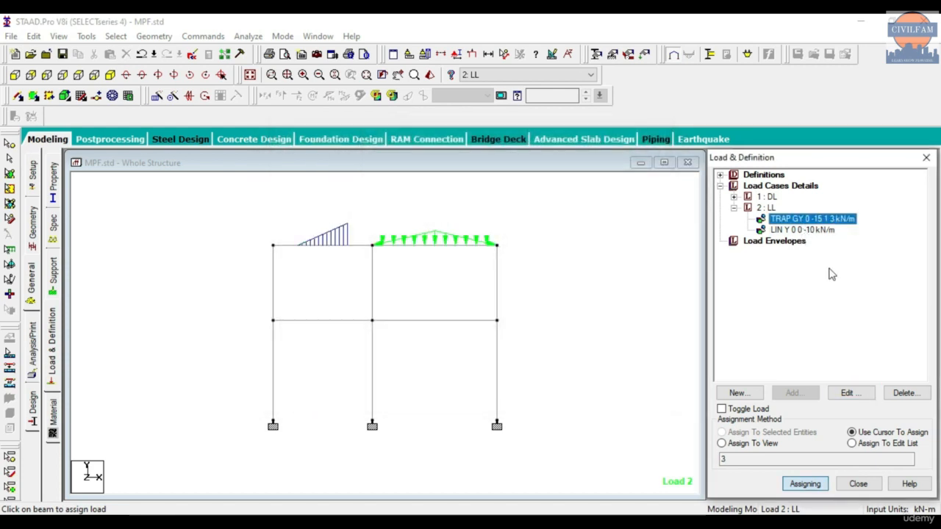
click(823, 230)
click(904, 392)
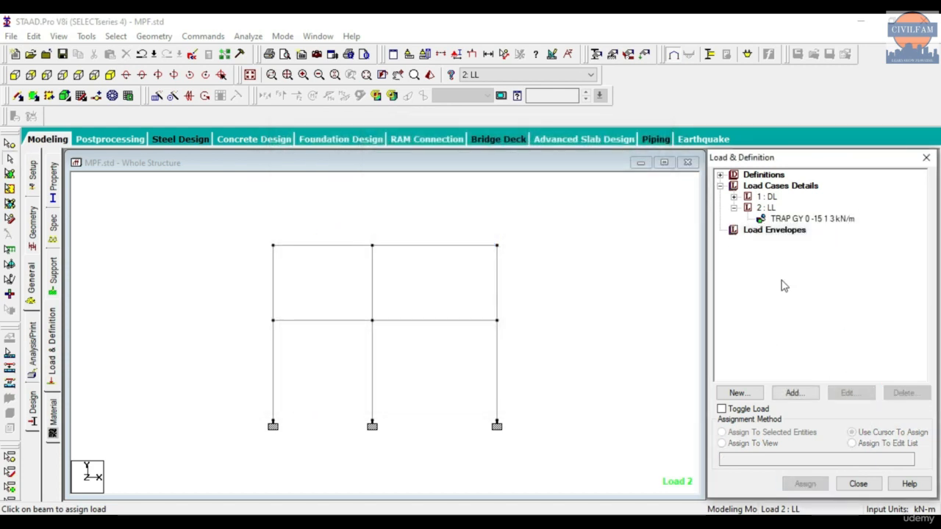
Start a new trapezoidal member load in load case LL with W1 of 0 and W2 of -10 kN/m
click(768, 208)
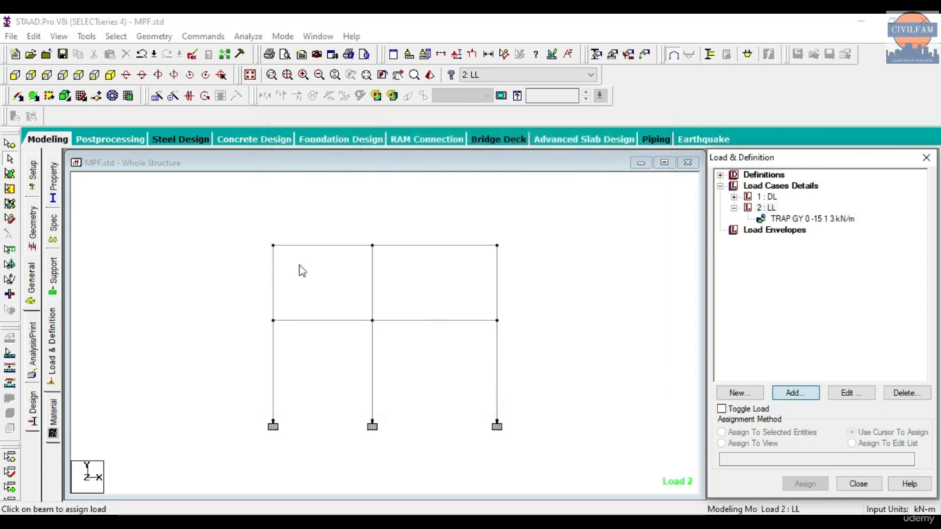
click(476, 305)
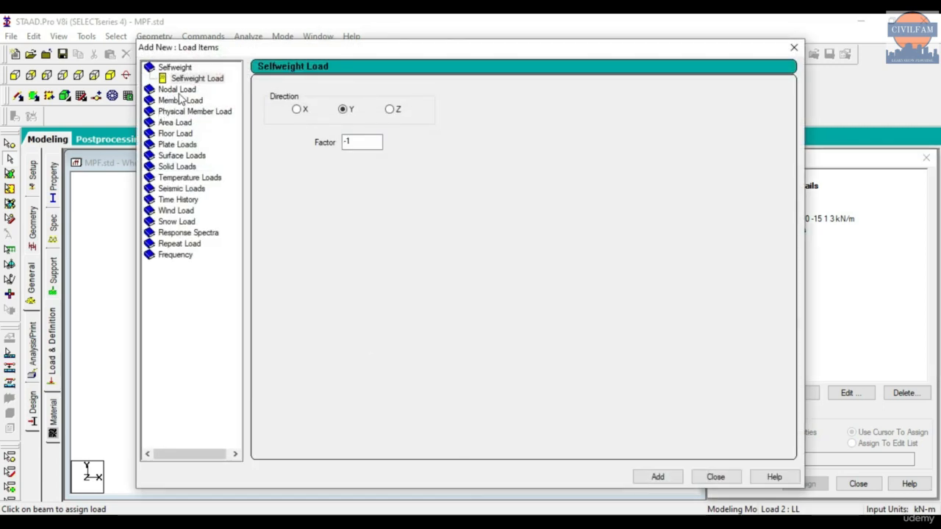
click(180, 100)
click(198, 146)
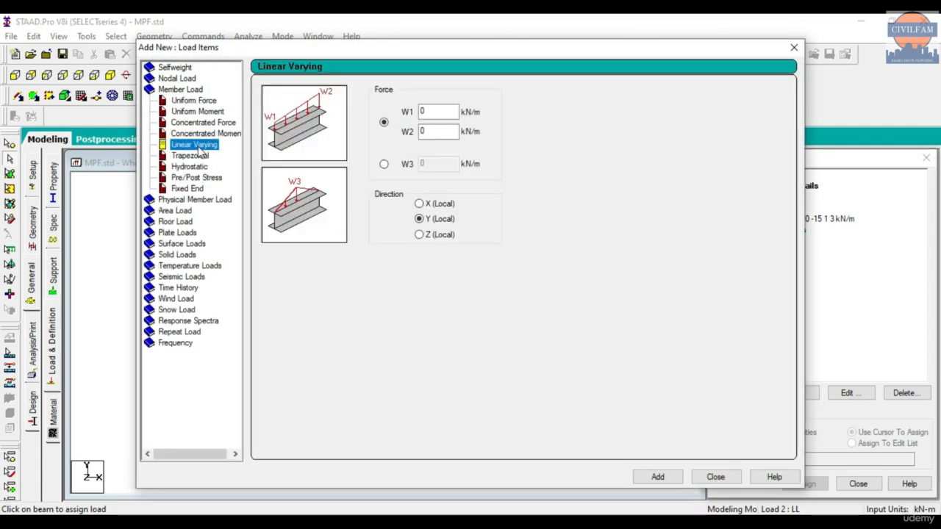
click(194, 157)
click(393, 115)
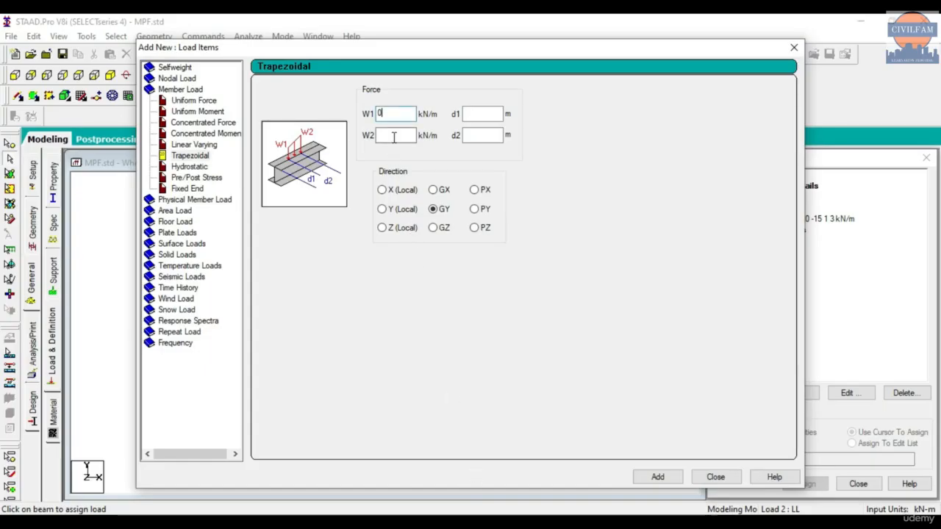
click(394, 136)
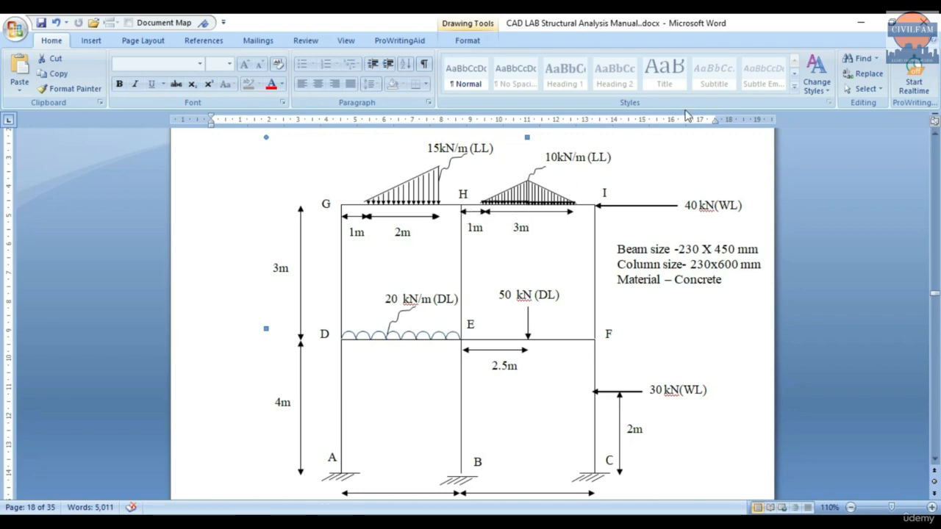
Set the trapezoidal load's d1 to 1 m and d2 to 2.5 m, and add it to case LL in the GY direction
click(862, 23)
text(1)
click(471, 140)
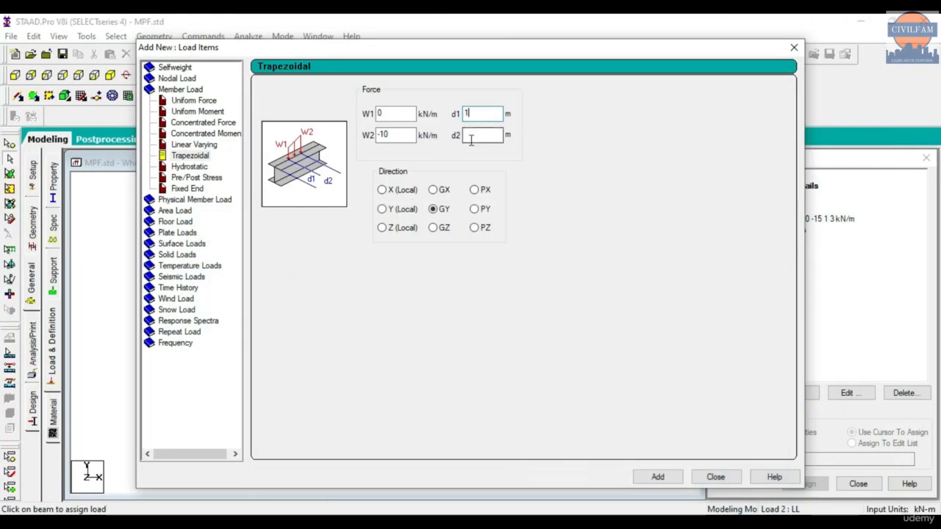
text(2.5)
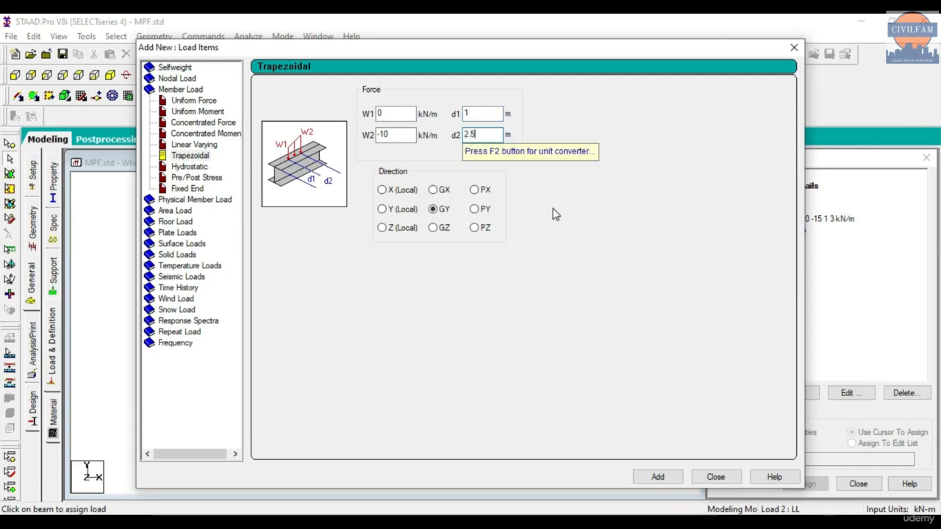
click(658, 477)
click(715, 477)
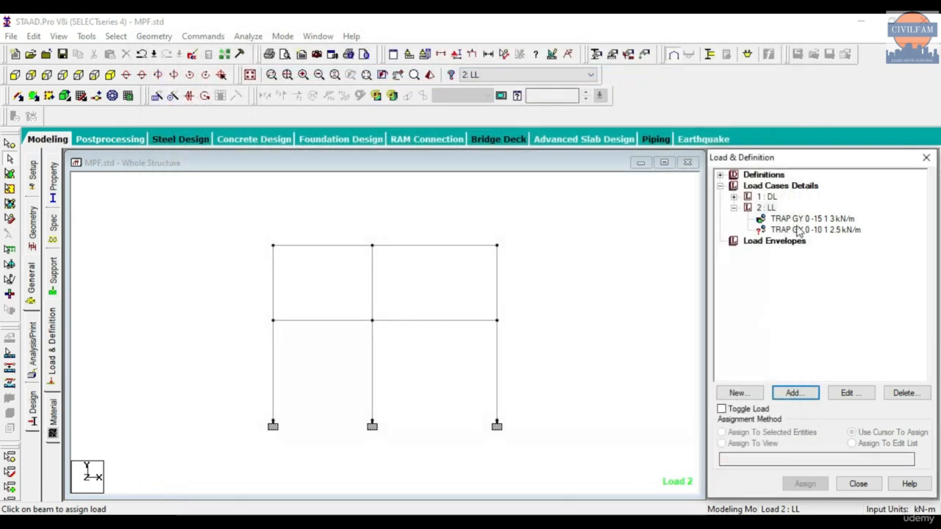
Assign the 0 to -10 kN/m trapezoidal load to the right bay's top beam
click(799, 231)
click(805, 483)
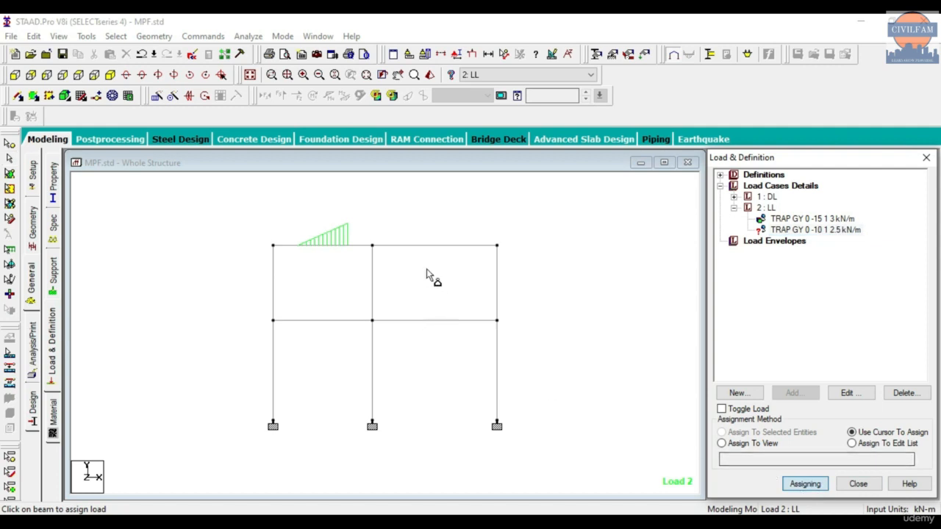
click(408, 247)
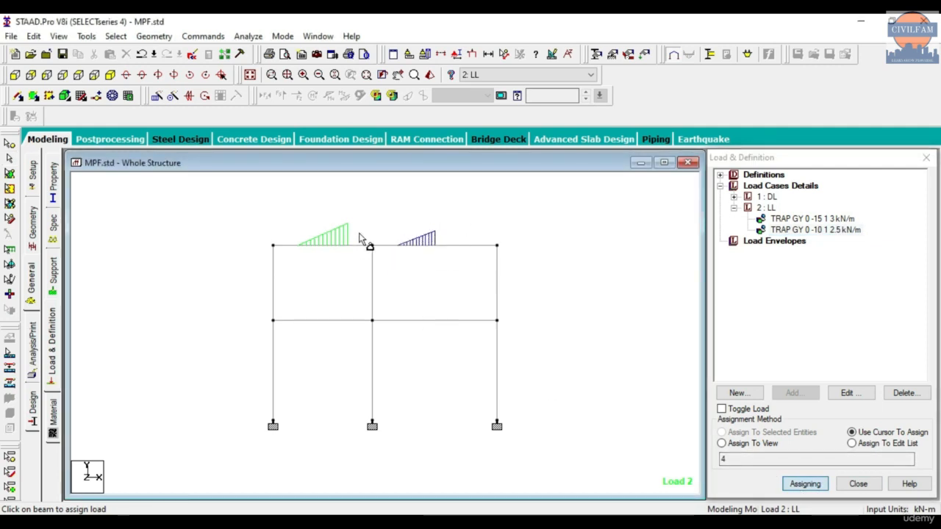
Start a new trapezoidal member load in load case LL with W1 of -10 kN/m and W2 of 0
click(769, 208)
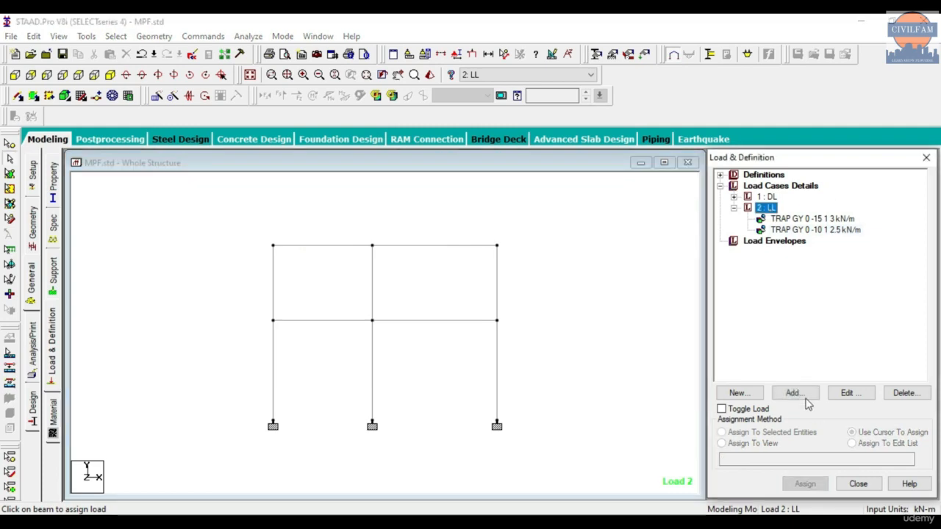
click(780, 395)
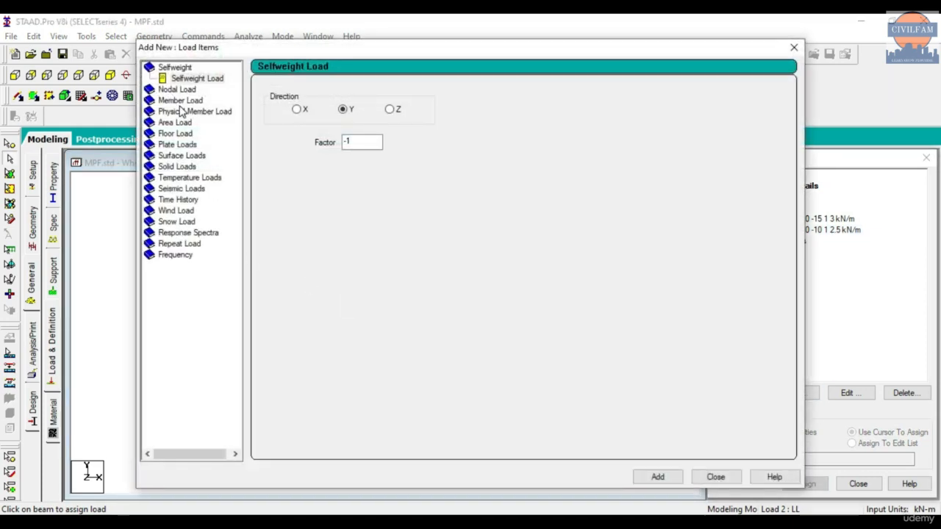
click(180, 102)
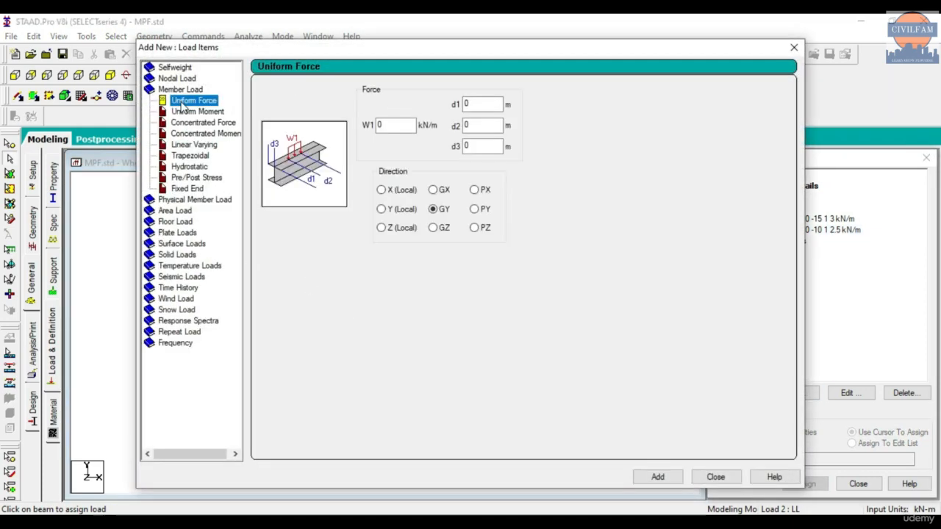
click(196, 145)
click(197, 156)
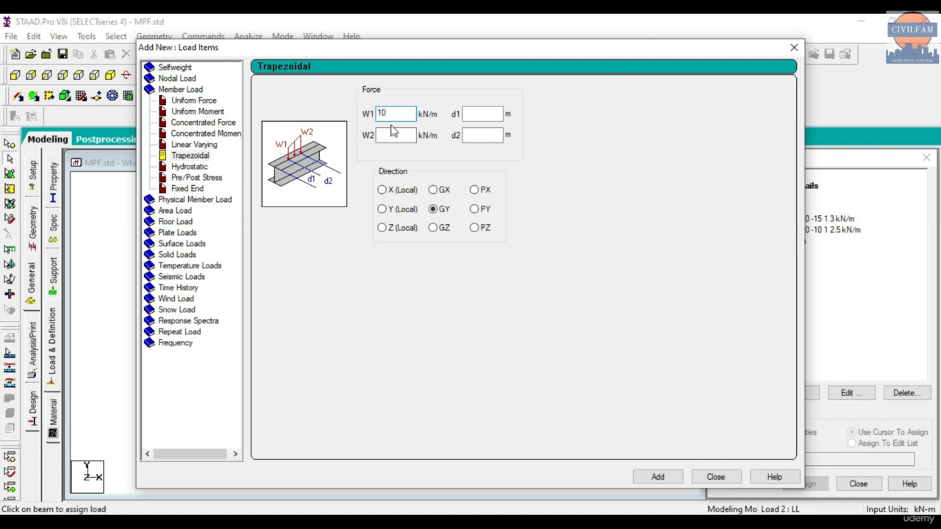
click(401, 134)
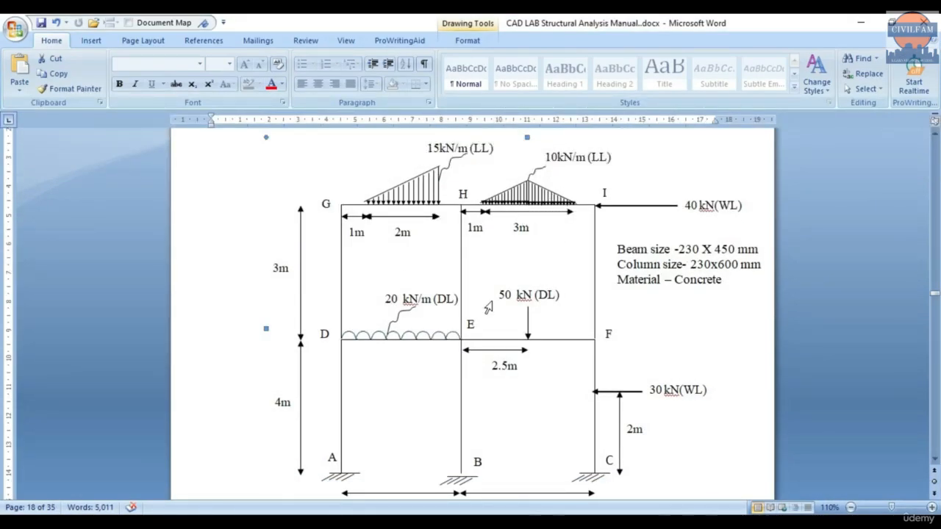
Check the load dimensions in the Word drawing and add 2.5 and 1.5 in Calculator to work out the end distance
key(alt+Tab)
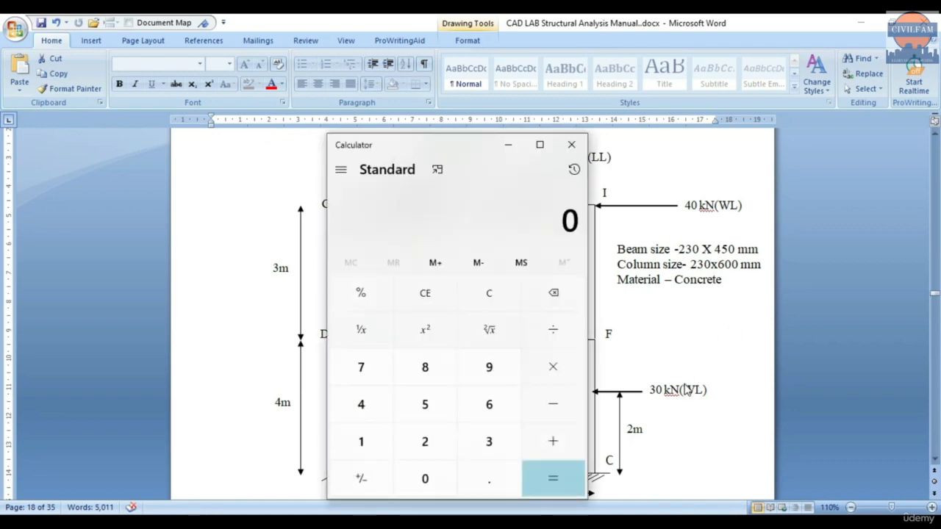
click(426, 437)
click(482, 482)
click(439, 411)
click(553, 441)
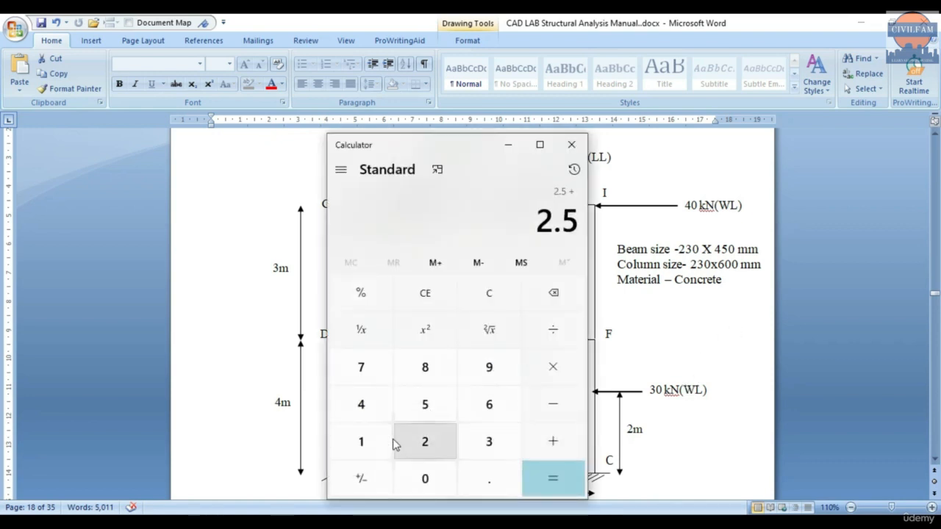
click(361, 441)
click(489, 478)
click(425, 404)
click(553, 478)
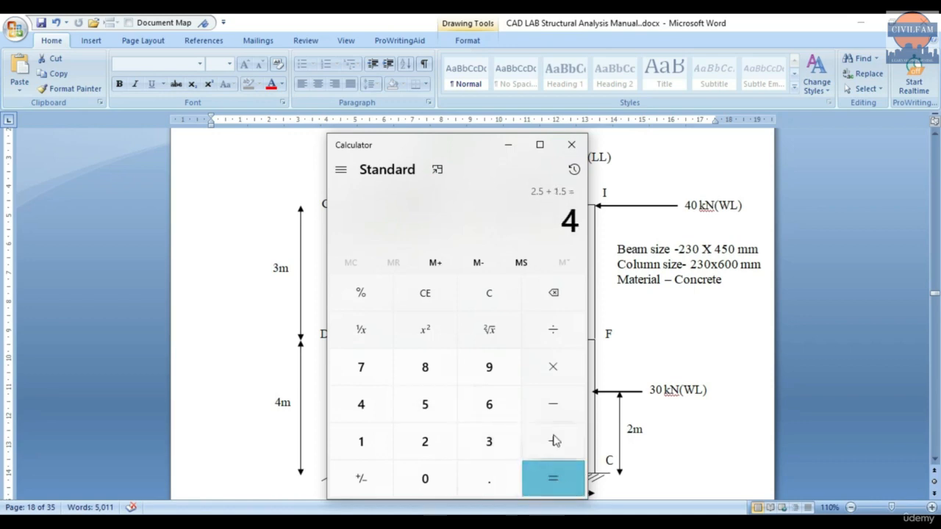
click(571, 144)
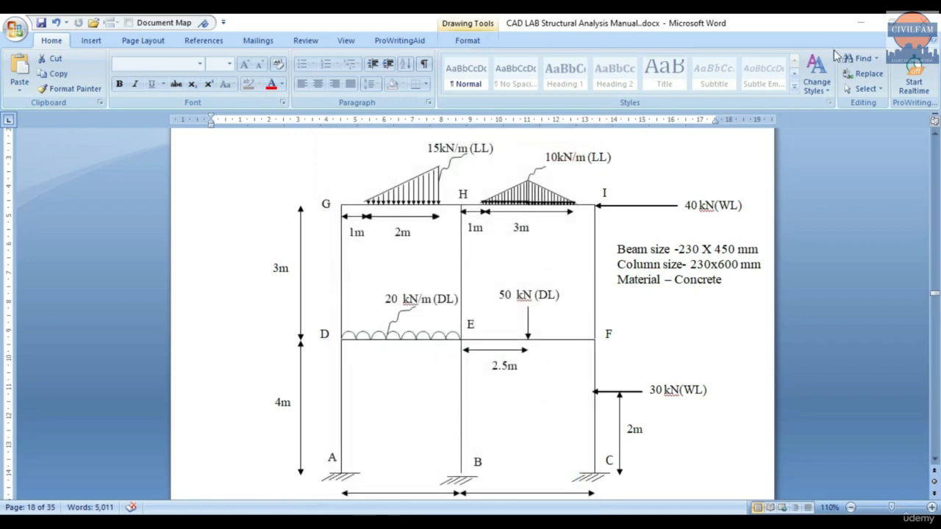
click(859, 23)
Set the trapezoidal load's d1 to 2.5 m and d2 to 4 m, and add it to case LL in the GY direction, declining the auto save
click(478, 114)
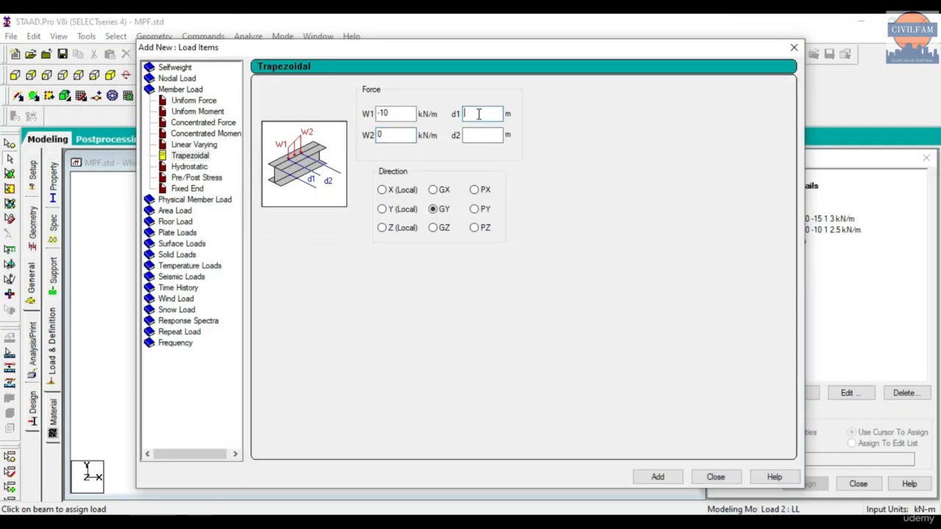
text(2.5)
click(488, 130)
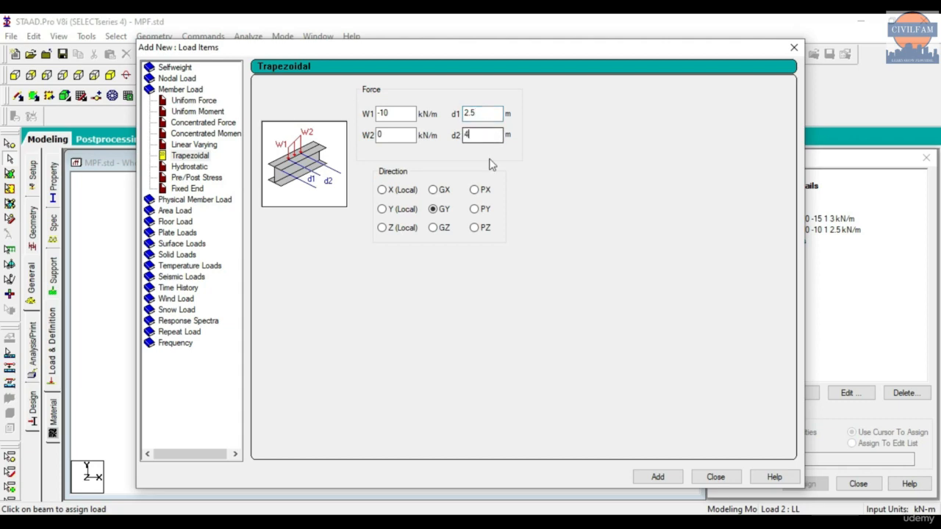
click(658, 476)
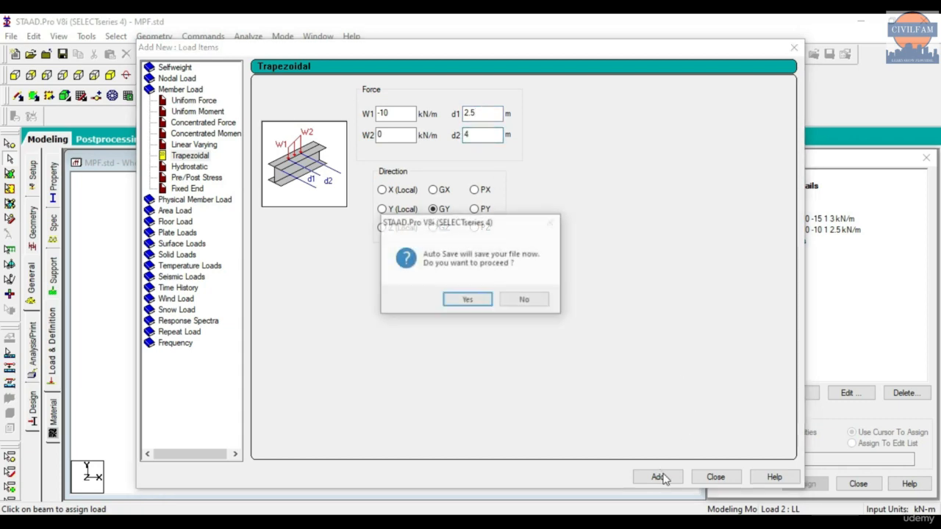
click(523, 301)
click(658, 477)
click(715, 476)
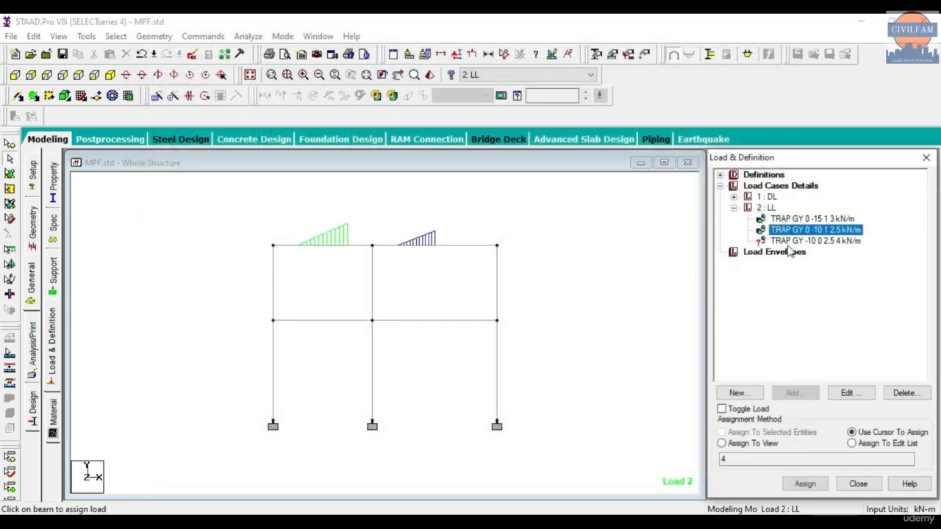
Assign the -10 to 0 kN/m trapezoidal load to the right bay's top beam
click(790, 242)
click(805, 484)
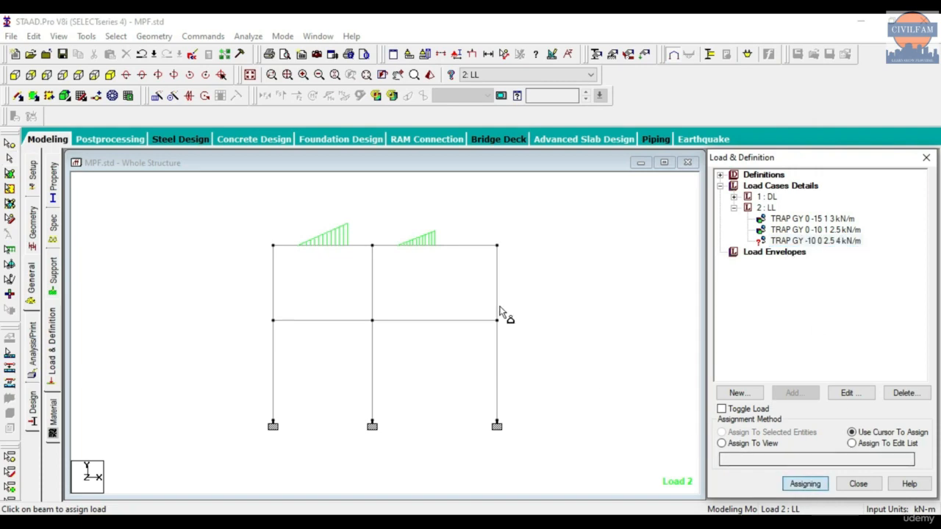
click(454, 248)
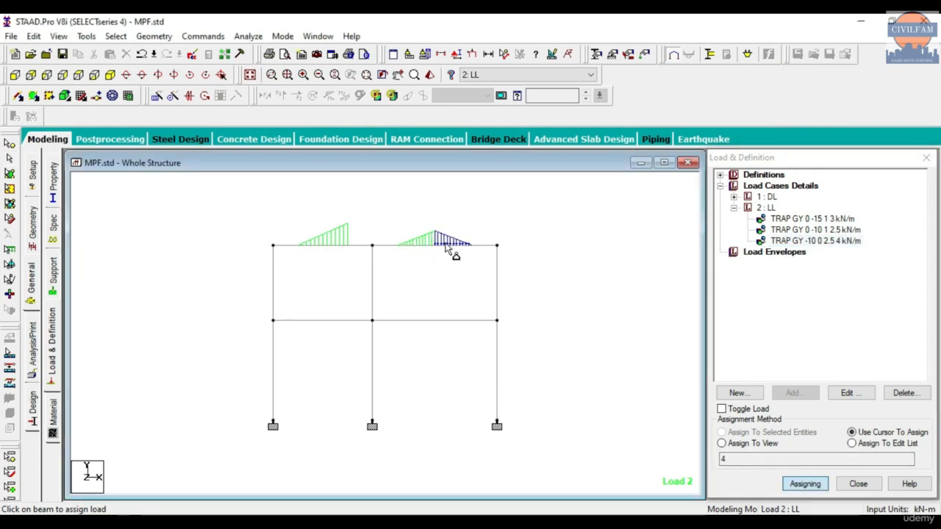
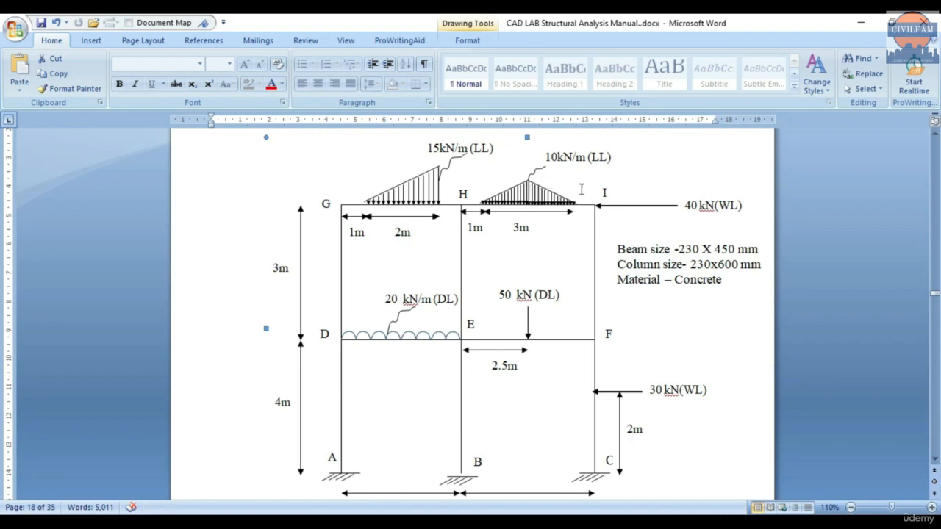
Review the three trapezoidal loads in case LL and compare the -10 to 0 kN/m load's parameters with the Word drawing
click(858, 22)
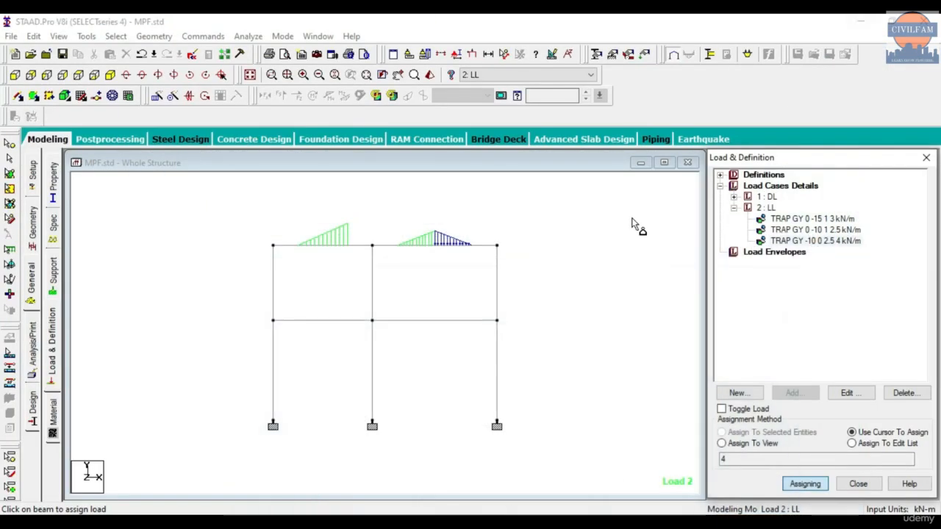
click(557, 264)
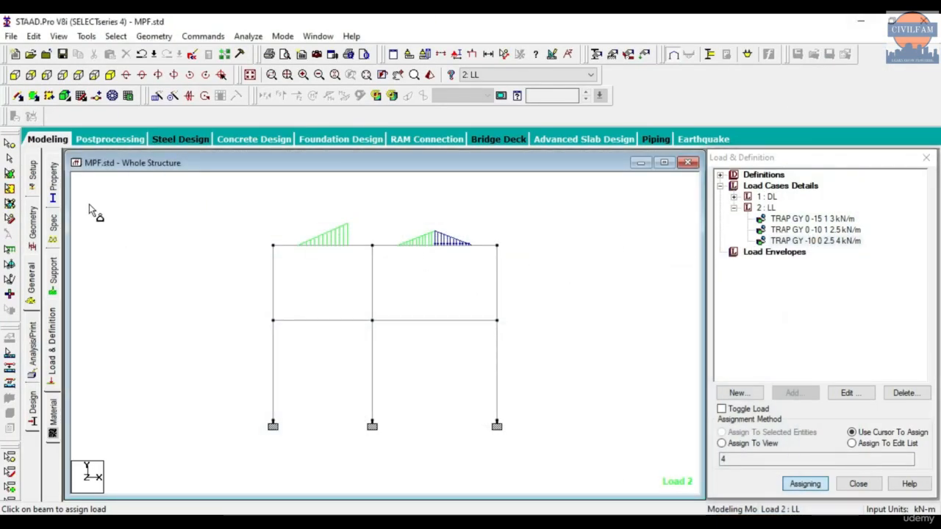
click(797, 230)
click(800, 218)
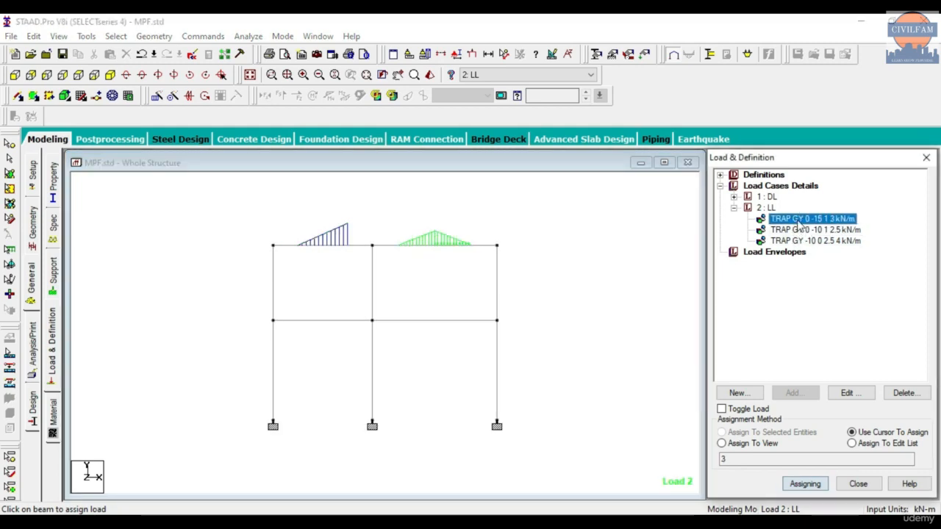
click(800, 230)
click(801, 240)
click(846, 393)
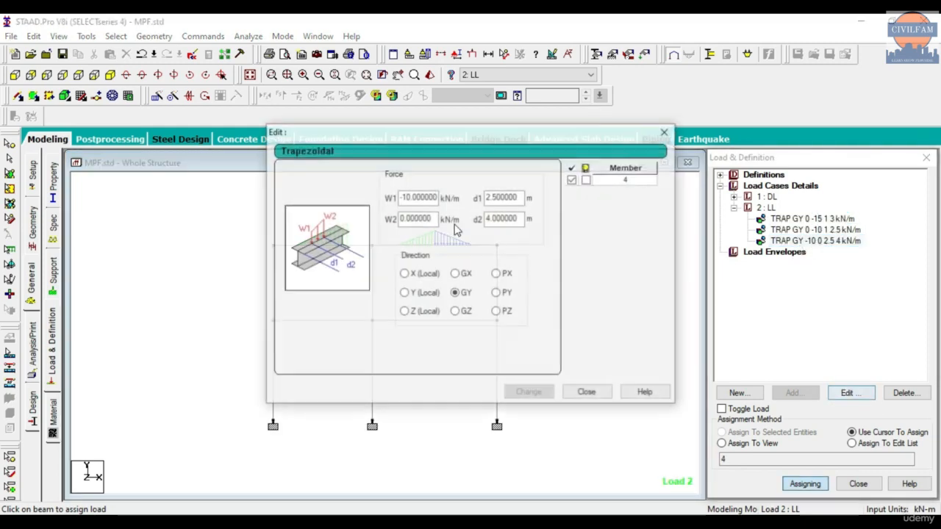
key(alt+Tab)
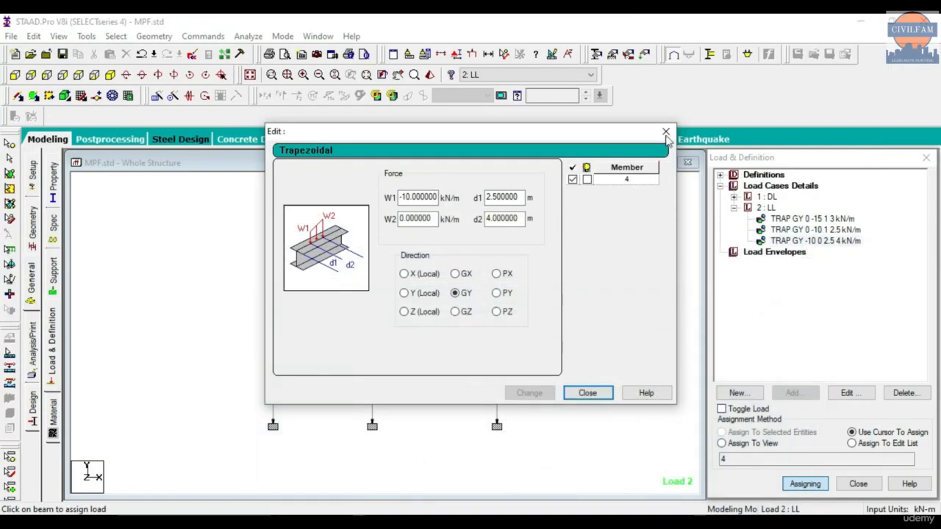
click(665, 133)
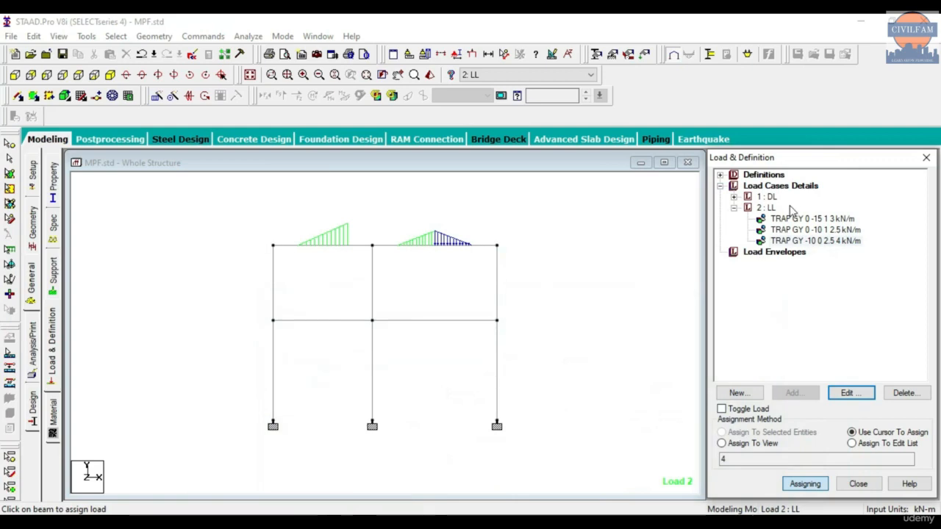
Add a -40 kN concentrated member force in the local X direction to case LL and assign it to the upper right column
click(775, 208)
click(783, 393)
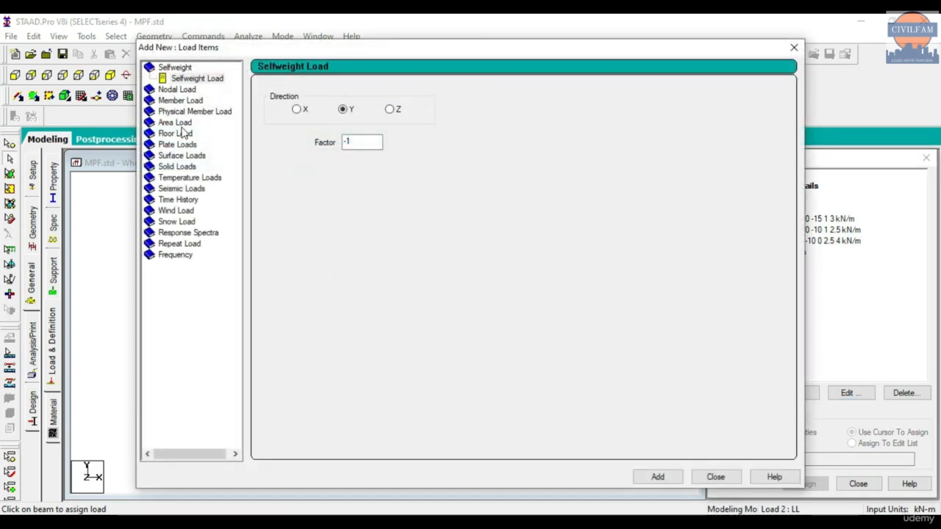
click(180, 101)
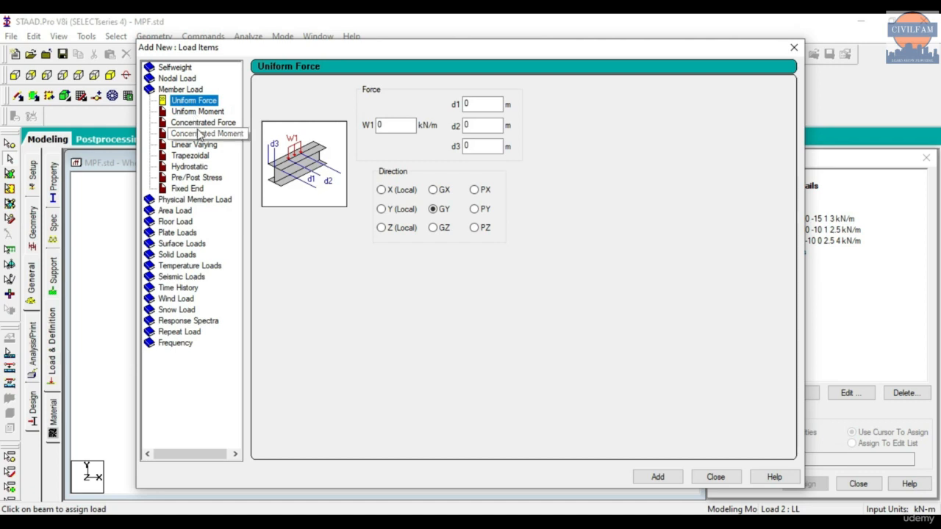
click(204, 123)
key(Tab)
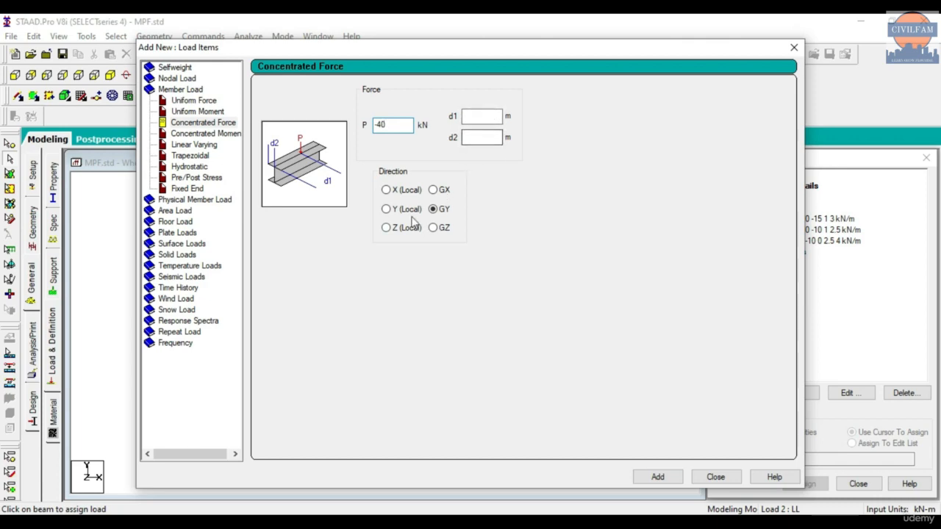
click(657, 477)
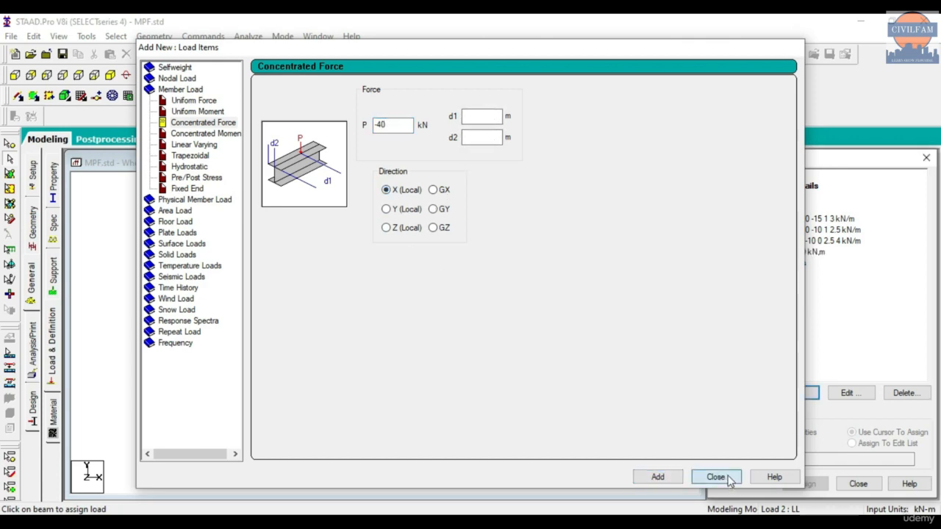
click(715, 477)
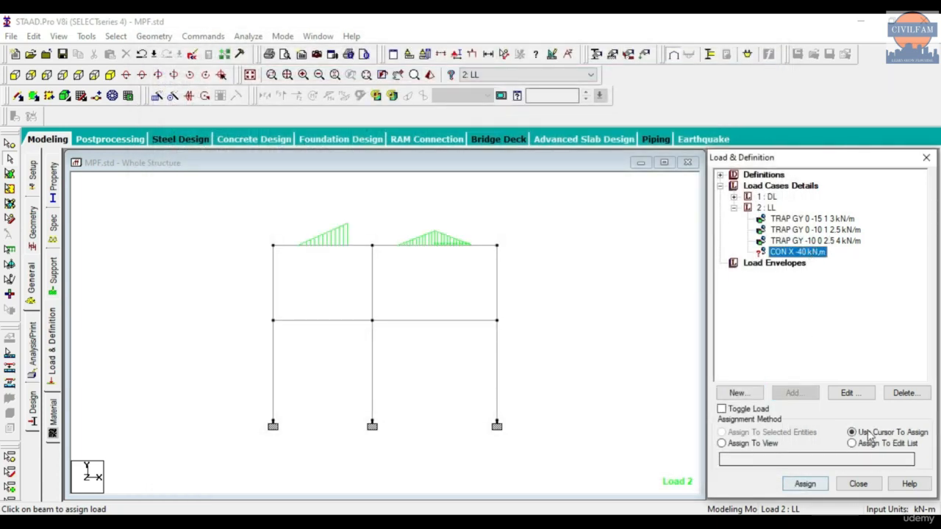
click(805, 483)
click(494, 283)
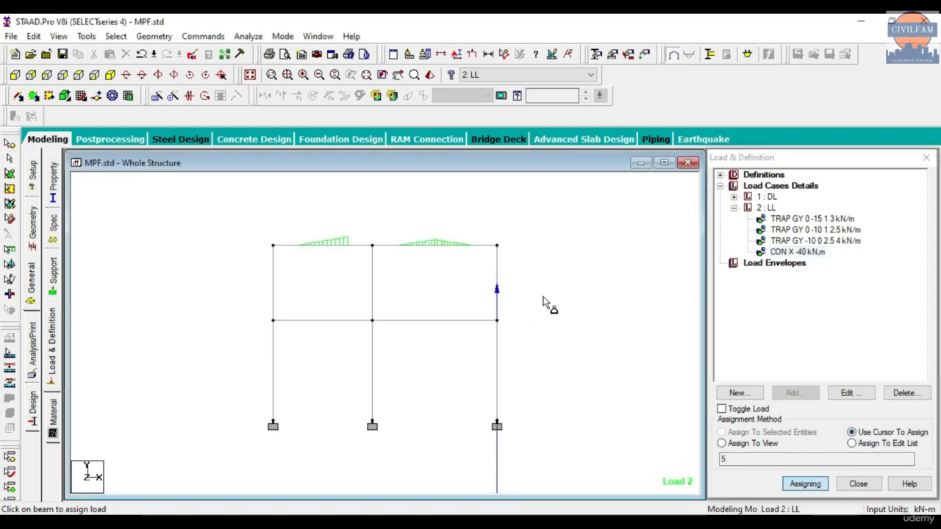
click(805, 251)
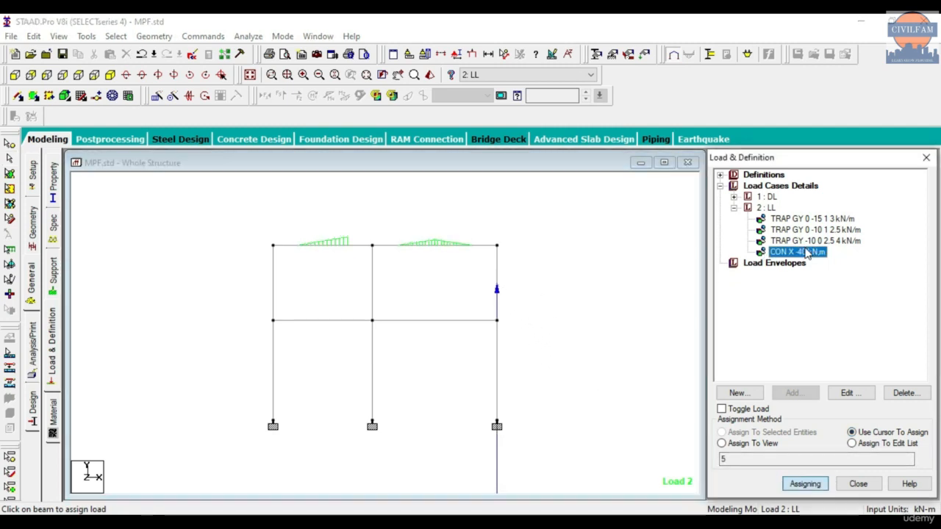
click(849, 393)
click(408, 293)
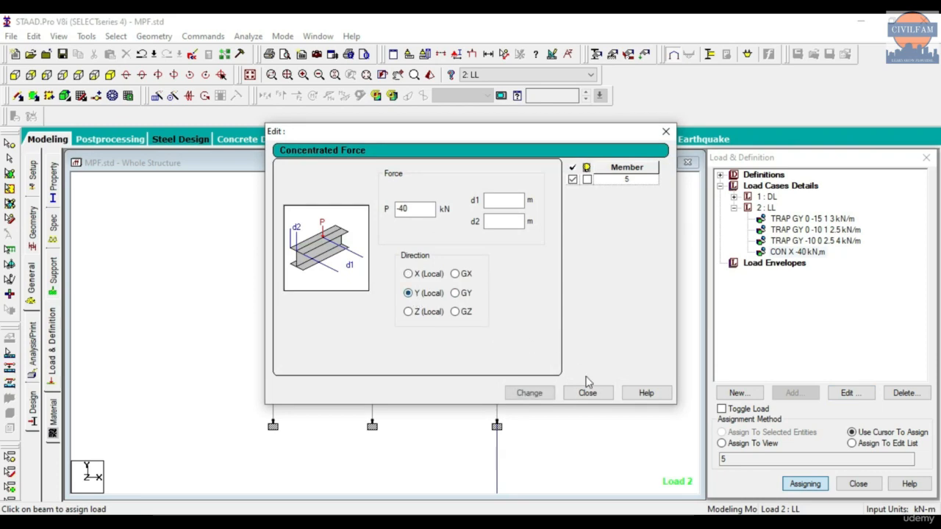
click(589, 393)
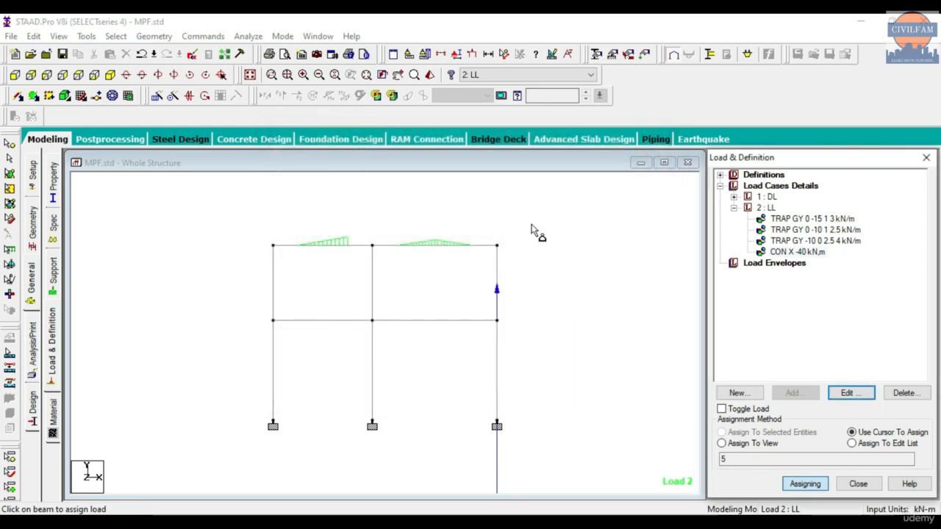
click(782, 253)
click(848, 394)
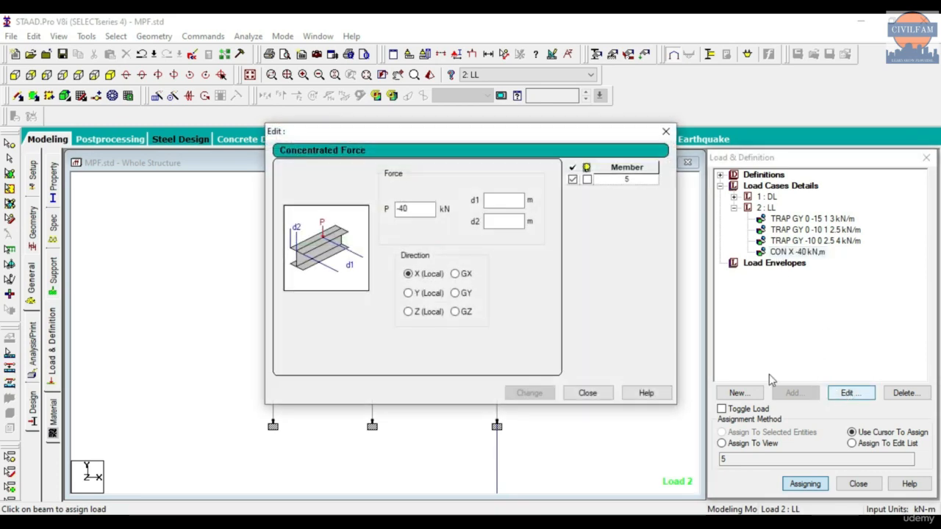
drag(472, 138, 181, 117)
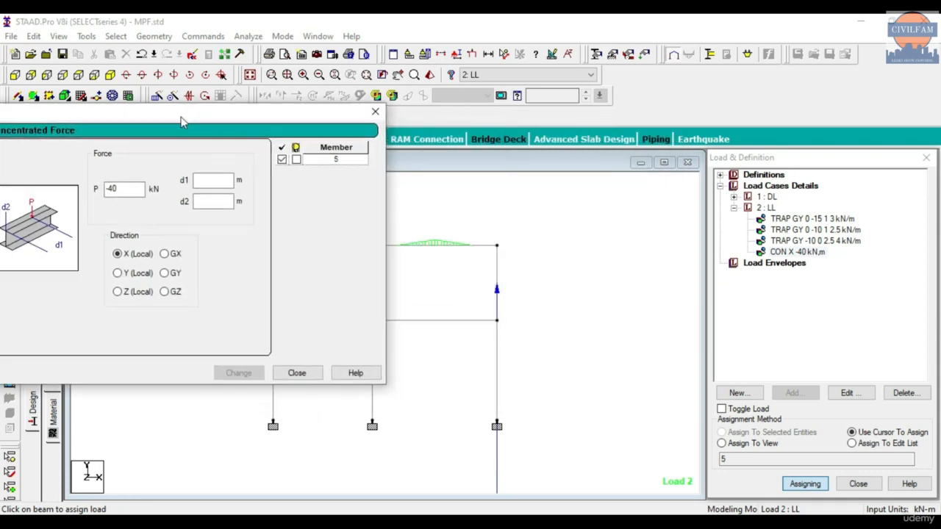
click(169, 272)
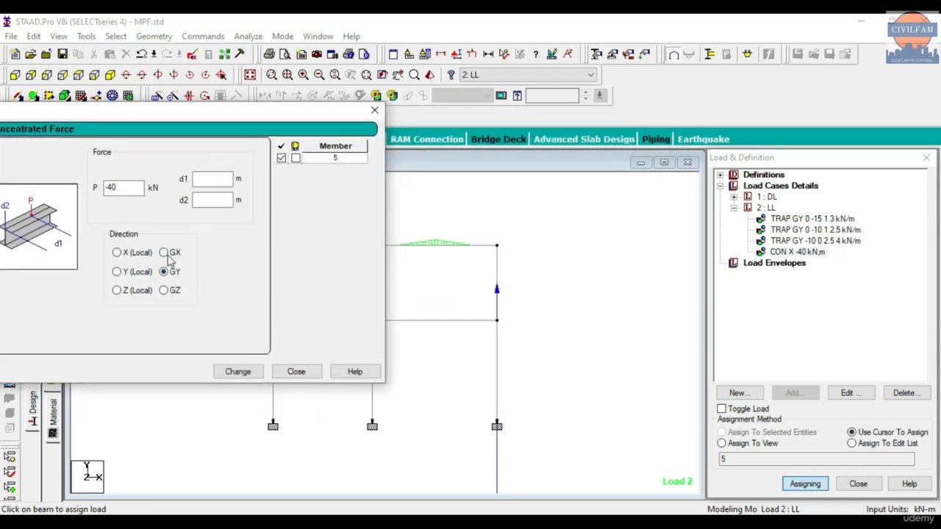
click(300, 375)
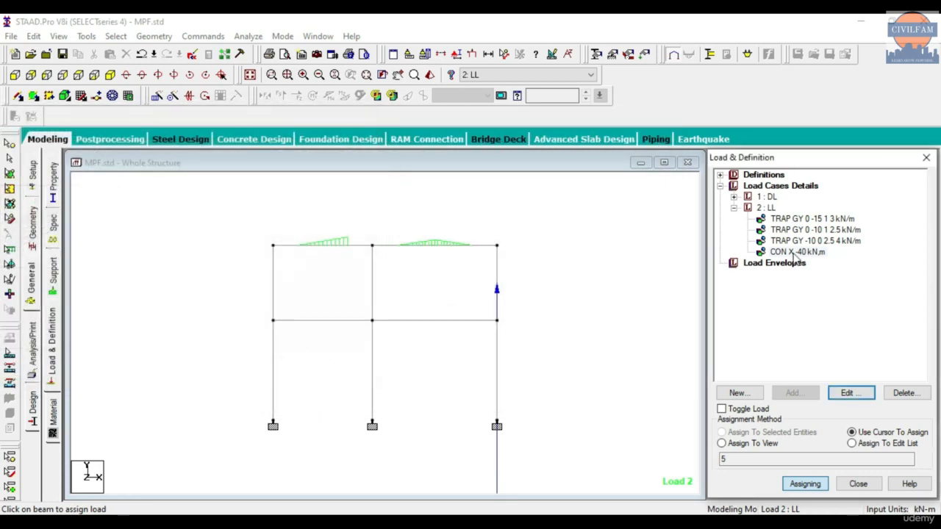
Change the direction of the -40 kN concentrated force in case LL to global X (GX)
click(793, 253)
click(847, 393)
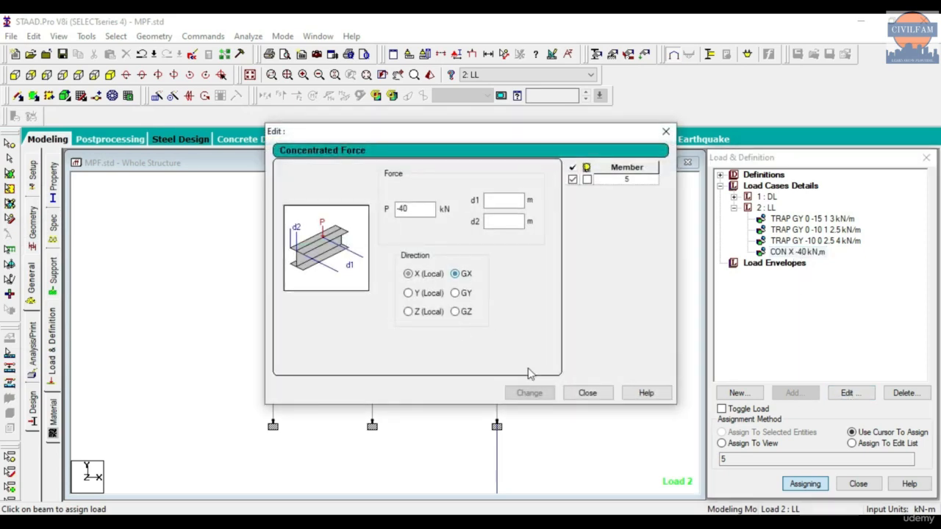
click(539, 393)
drag(525, 144, 263, 152)
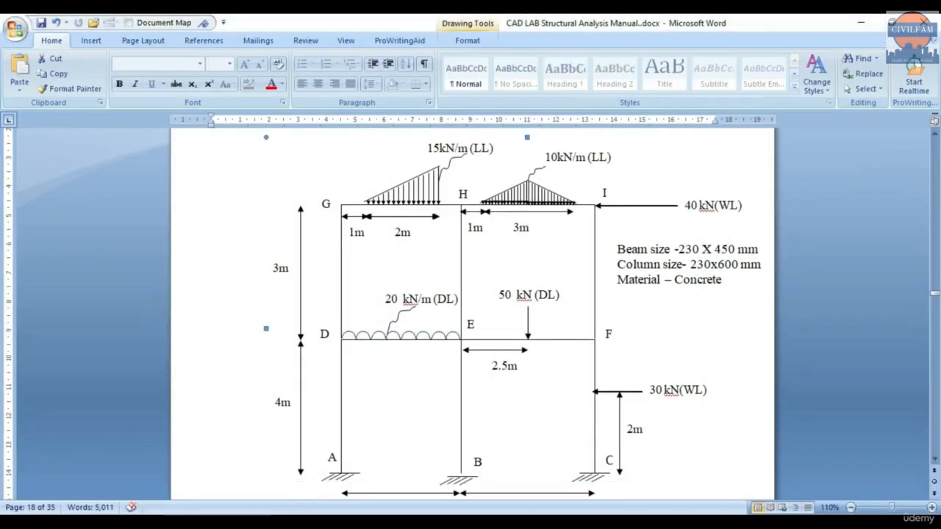
Try to position the -40 kN force on the upper right column using only d2 at 3 m, and using only d1 at 3 m
click(861, 22)
click(227, 235)
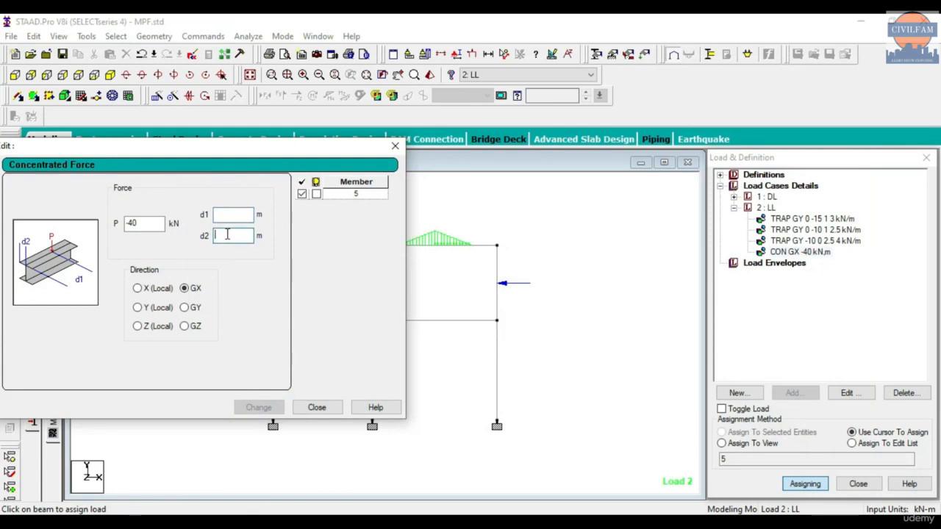
text(3)
click(268, 408)
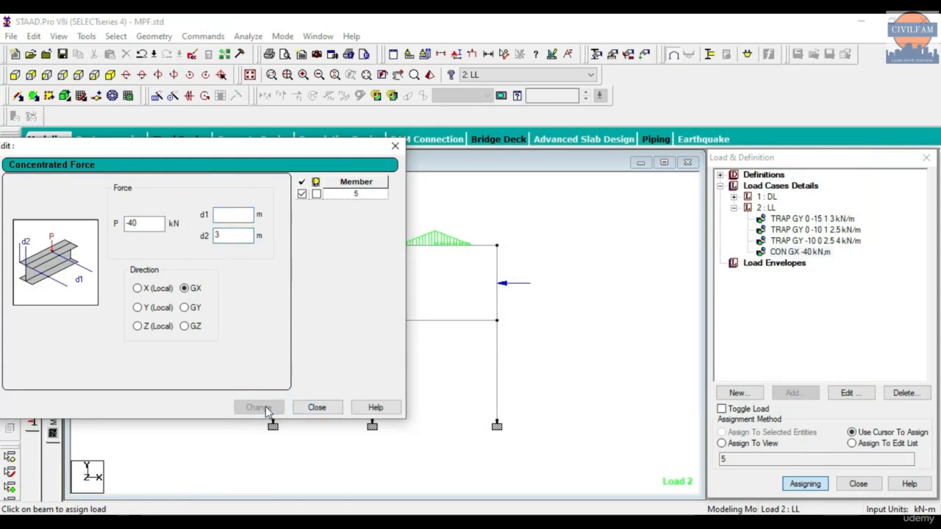
click(567, 341)
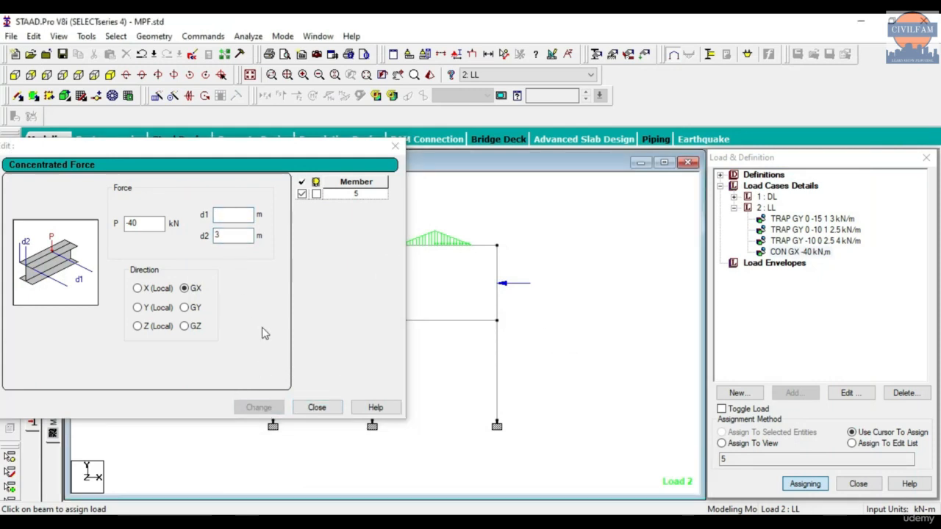
drag(236, 234, 174, 242)
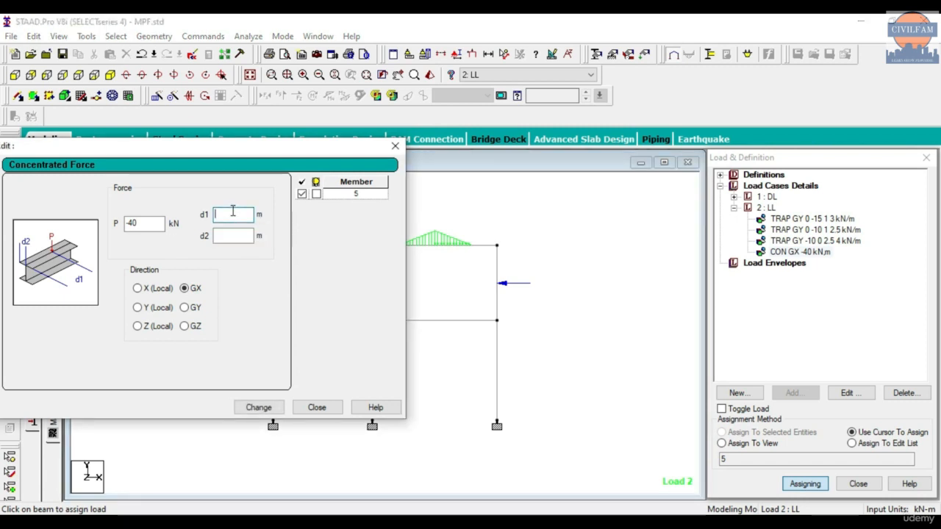
text(3)
click(259, 408)
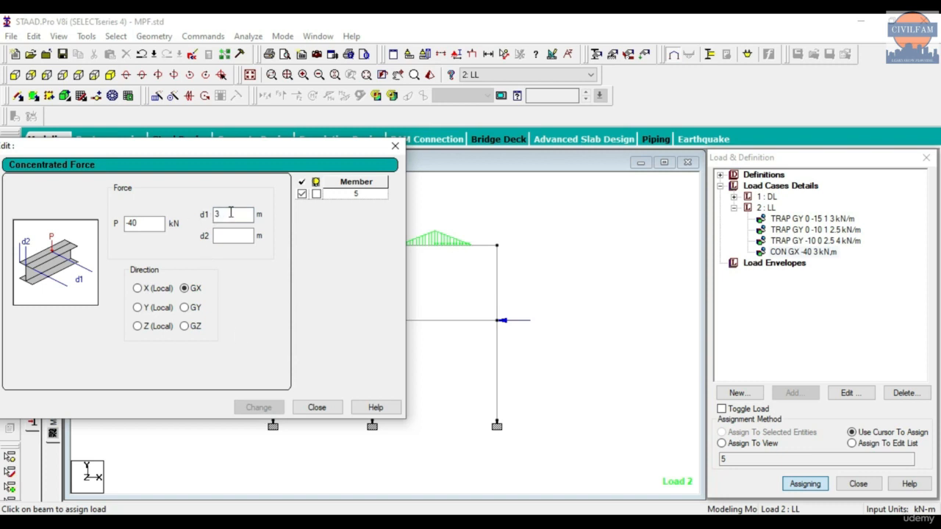
Set the -40 kN force's d1 to 0 m and d2 to 3 m, apply the change, and finish editing the load
text(0)
click(224, 234)
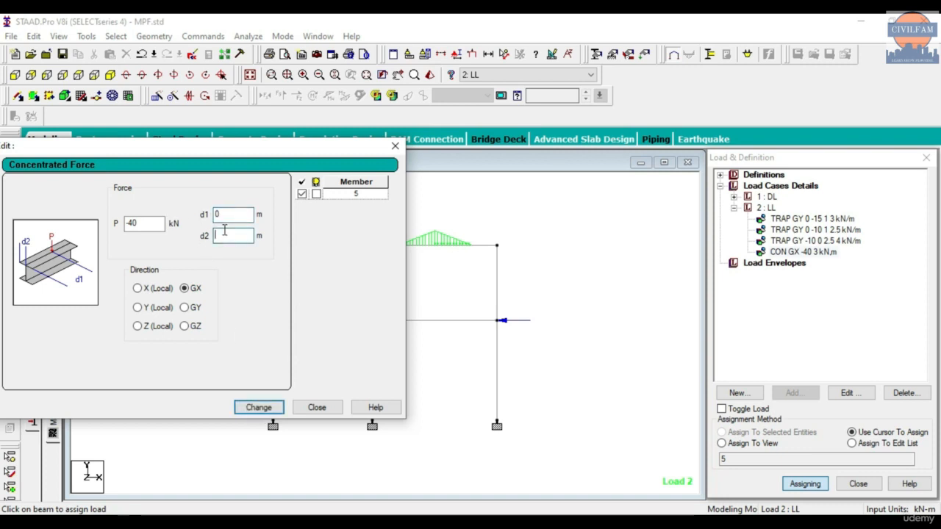
text(3)
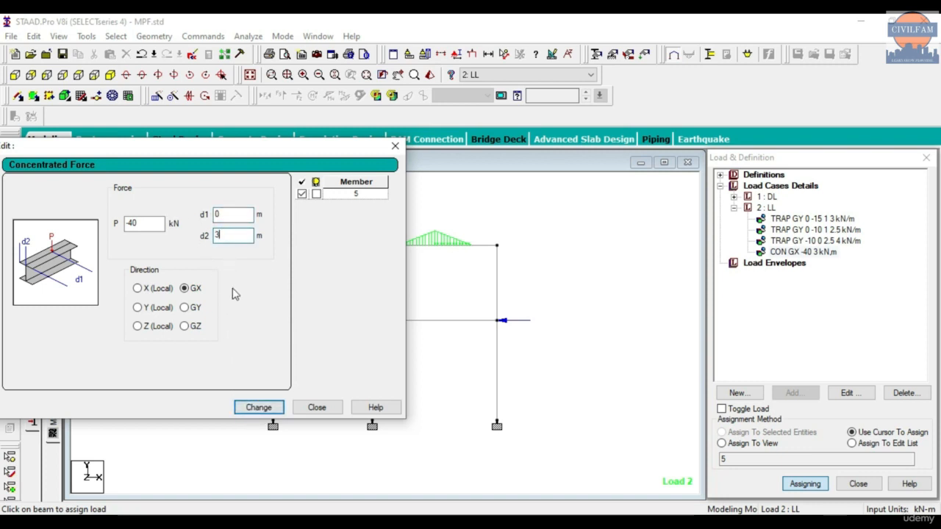
click(260, 407)
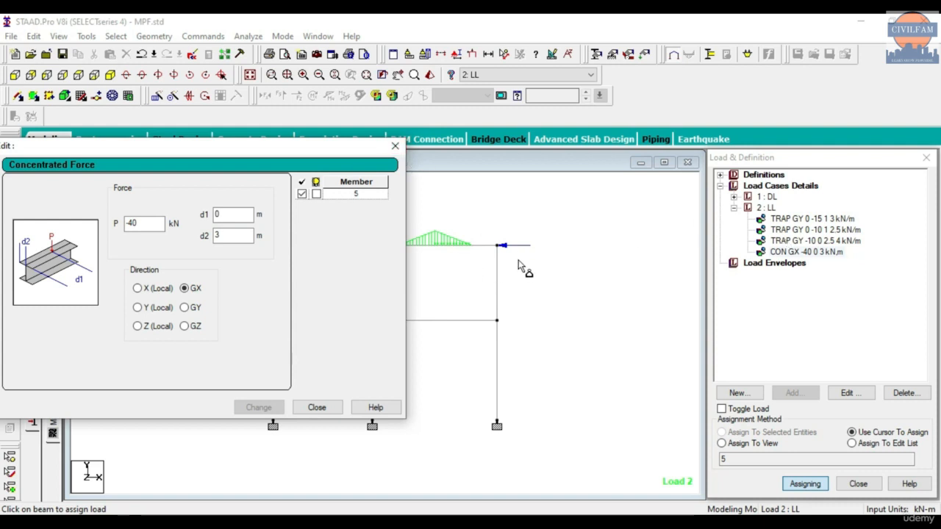
click(319, 408)
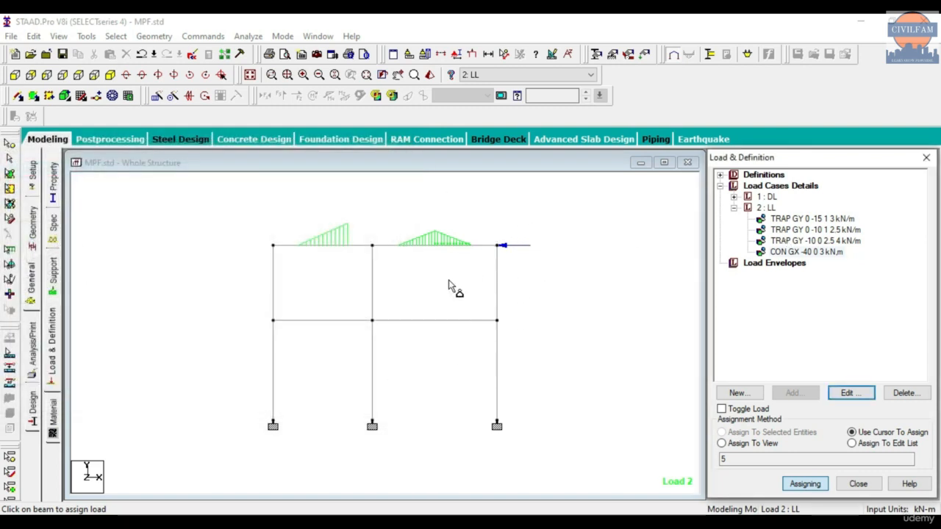
Add a -20 kN/m uniform member force in the GY direction to case LL and assign it to the left bay's lower beam
click(563, 522)
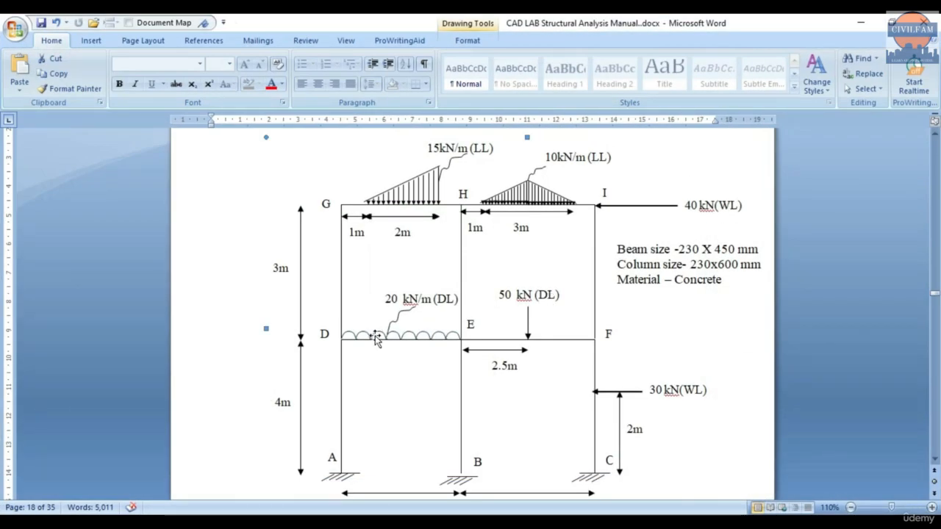
click(862, 23)
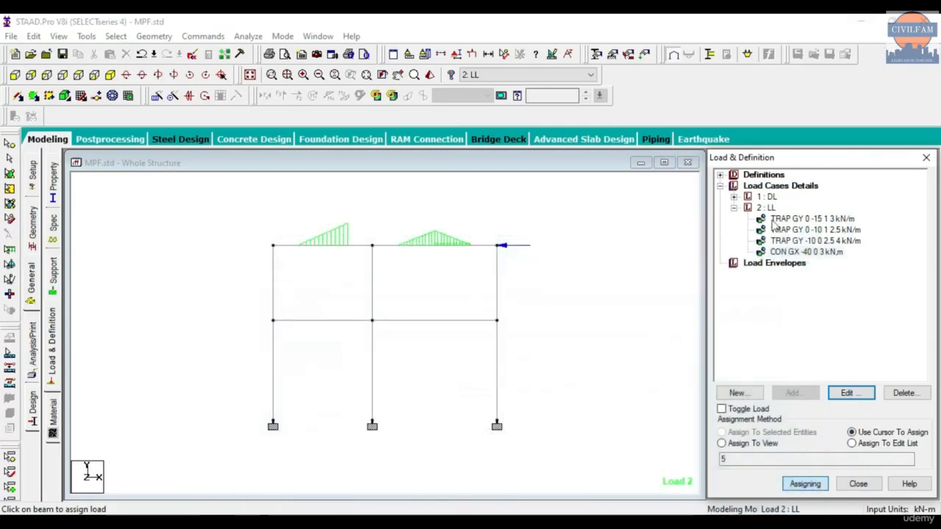
click(771, 209)
click(794, 390)
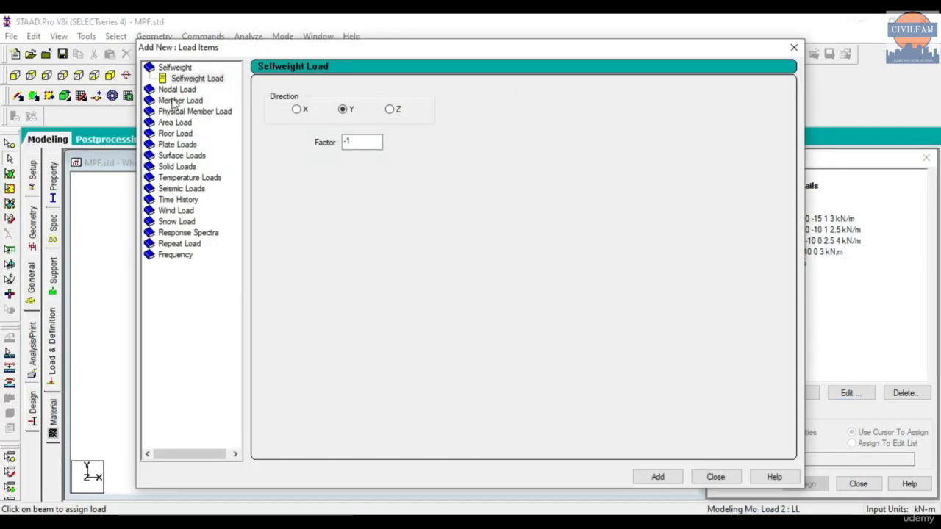
click(175, 101)
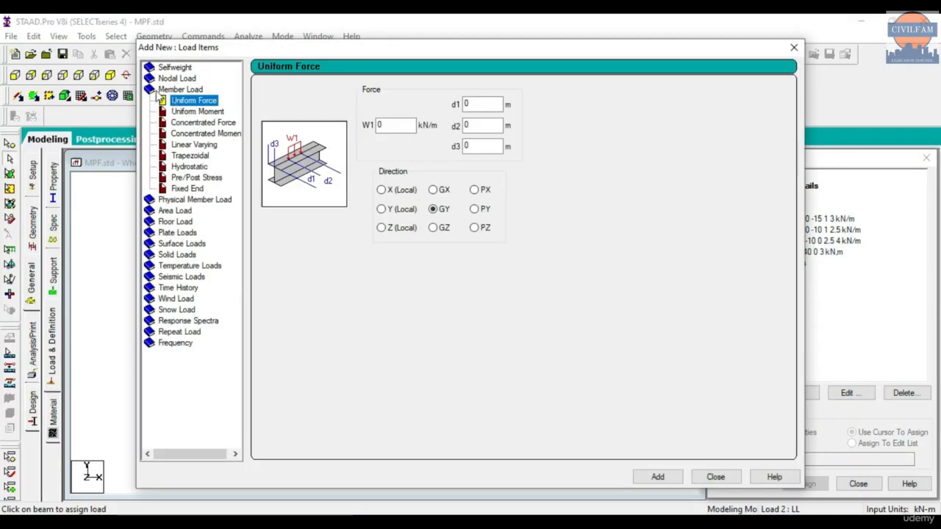
double_click(376, 125)
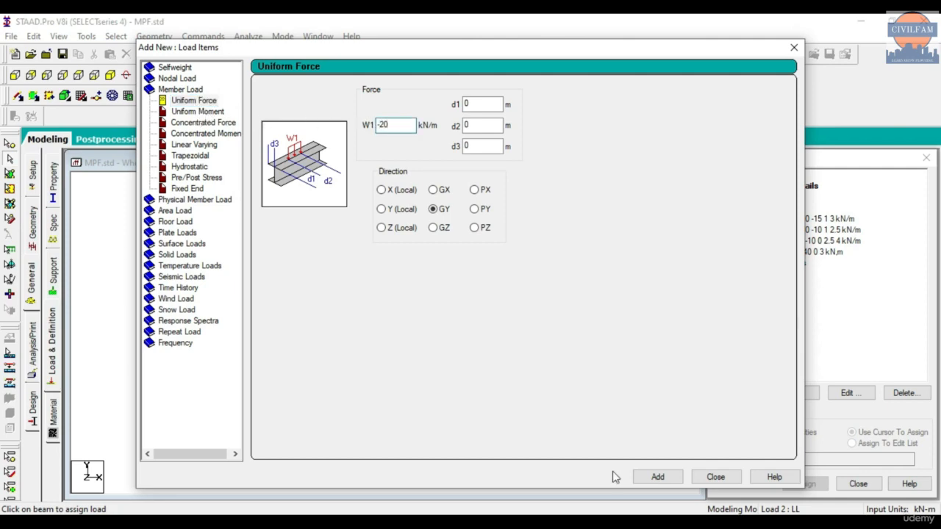
click(658, 477)
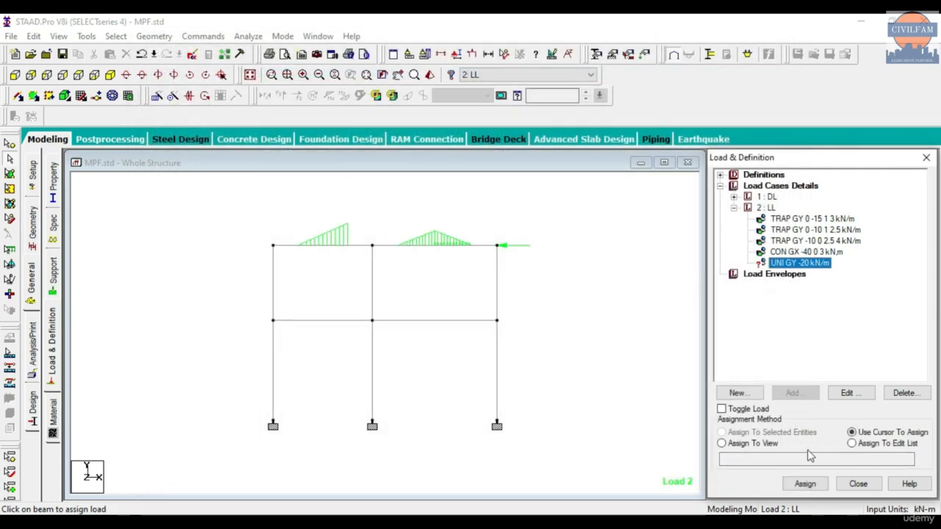
click(805, 483)
click(332, 321)
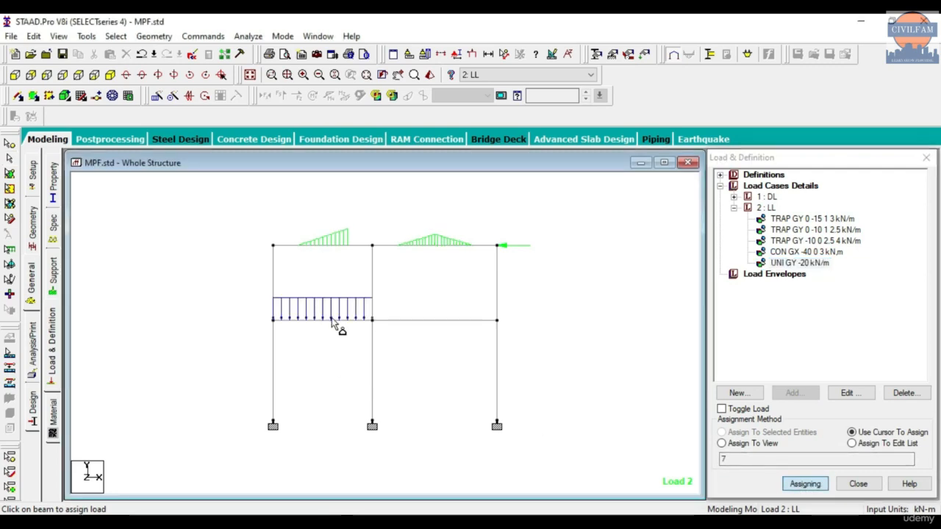
Add a -50 kN concentrated member force in the GY direction to case LL and assign it to the right bay's lower beam
key(alt+Tab)
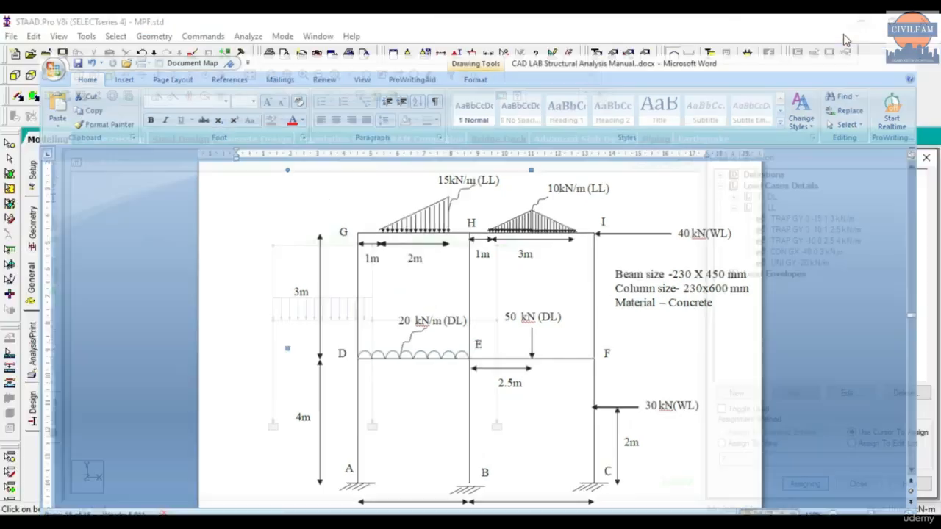
key(alt+Tab)
click(766, 207)
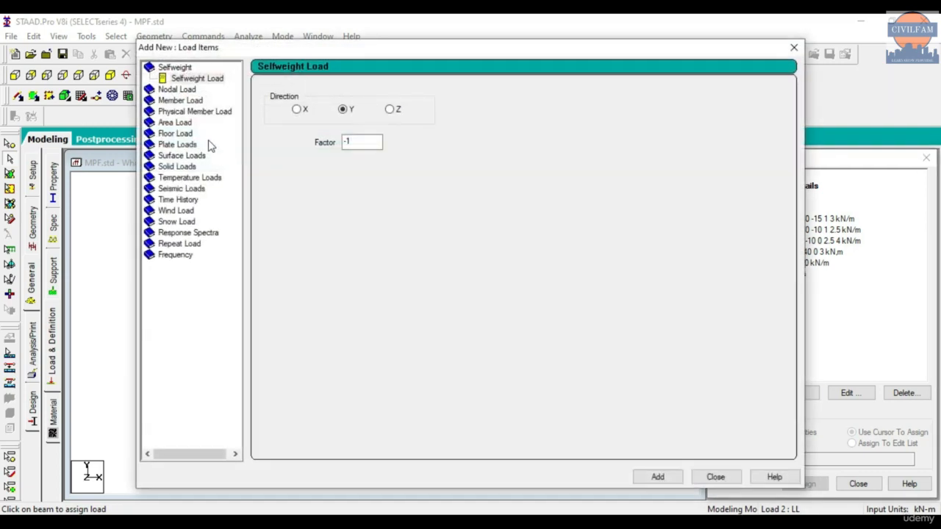
click(177, 101)
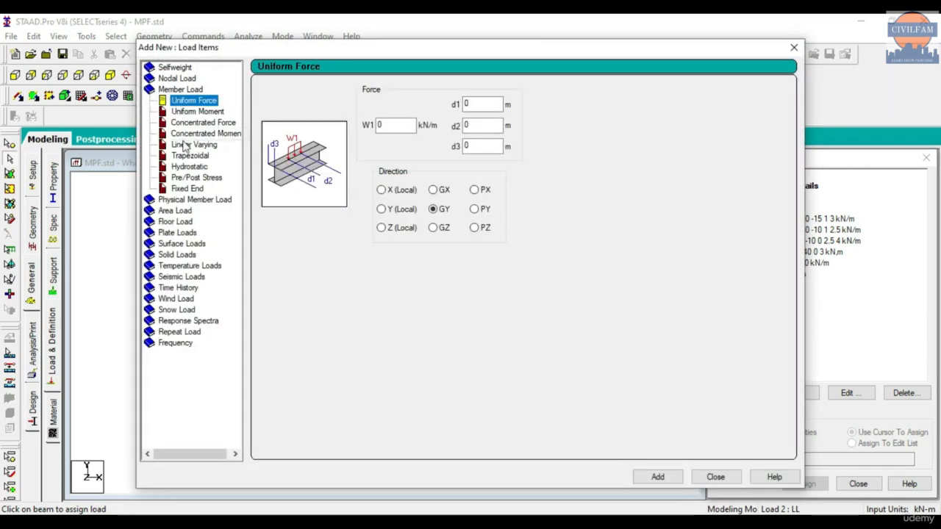
click(190, 124)
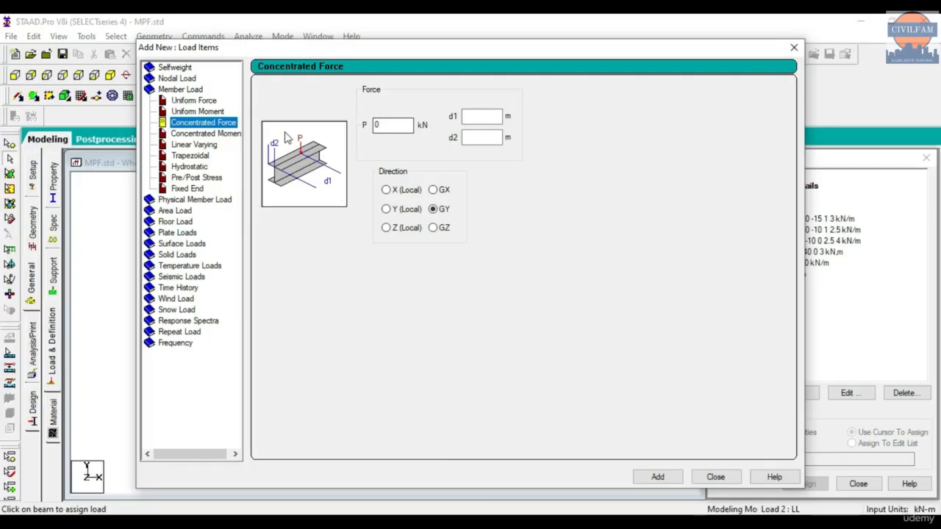
drag(410, 125, 305, 122)
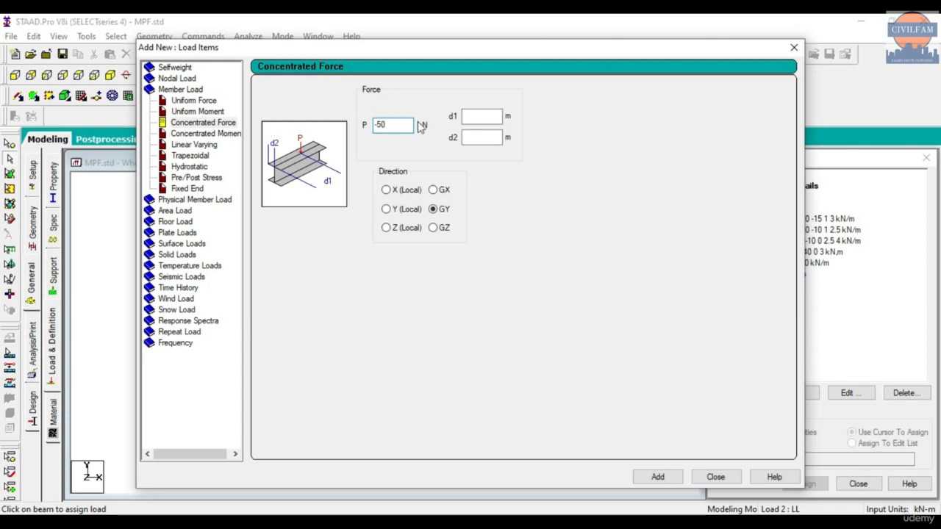
click(658, 476)
click(715, 476)
click(800, 274)
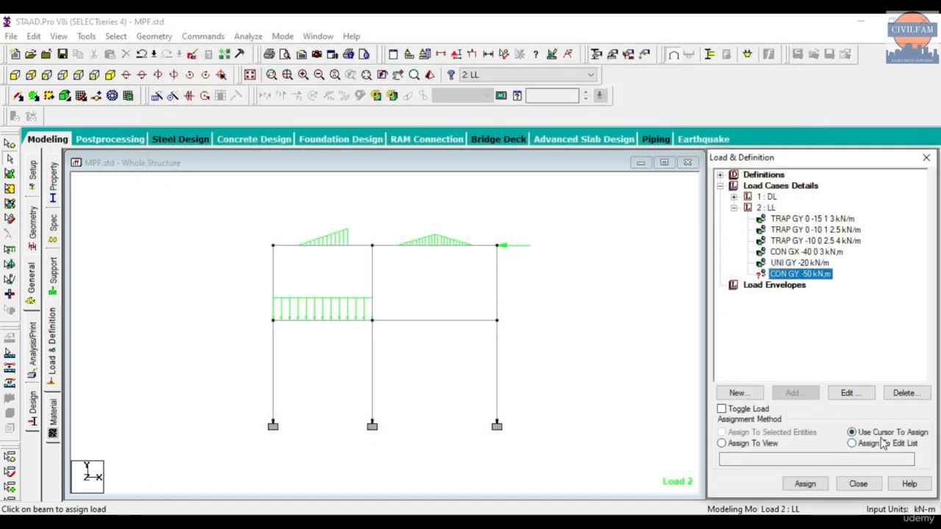
click(805, 483)
click(434, 322)
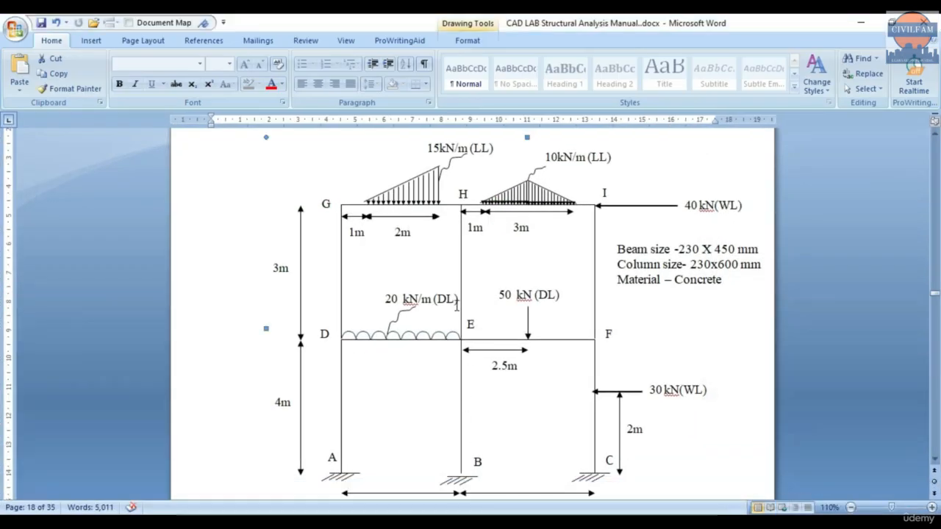
Add a -30 kN concentrated member force in the GX direction with d2 of 2 m to case LL and assign it to the lower right column
scroll(456, 305, down, 1)
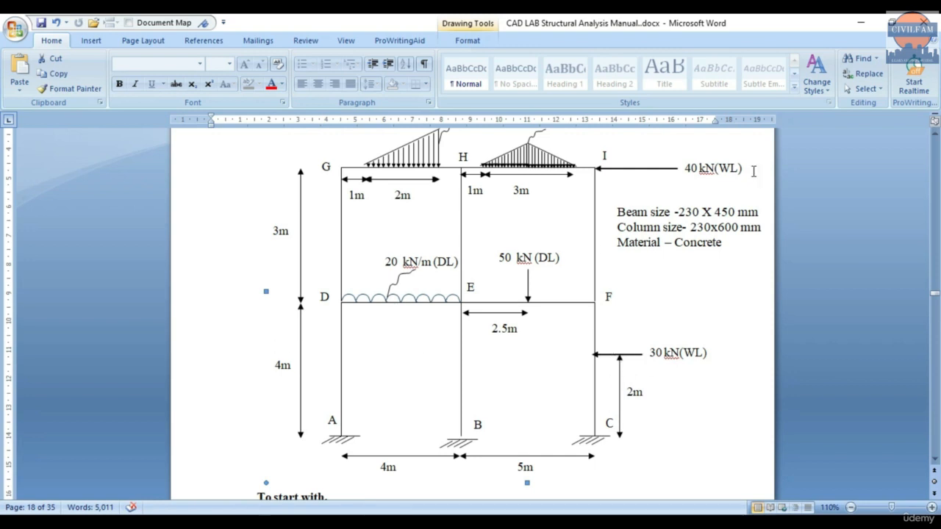
scroll(510, 371, up, 1)
scroll(519, 386, down, 1)
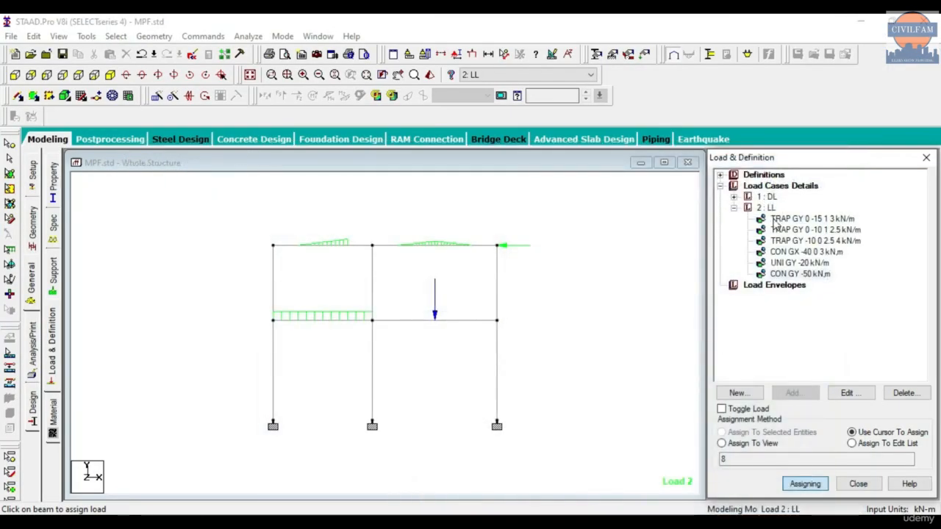
click(767, 197)
click(764, 208)
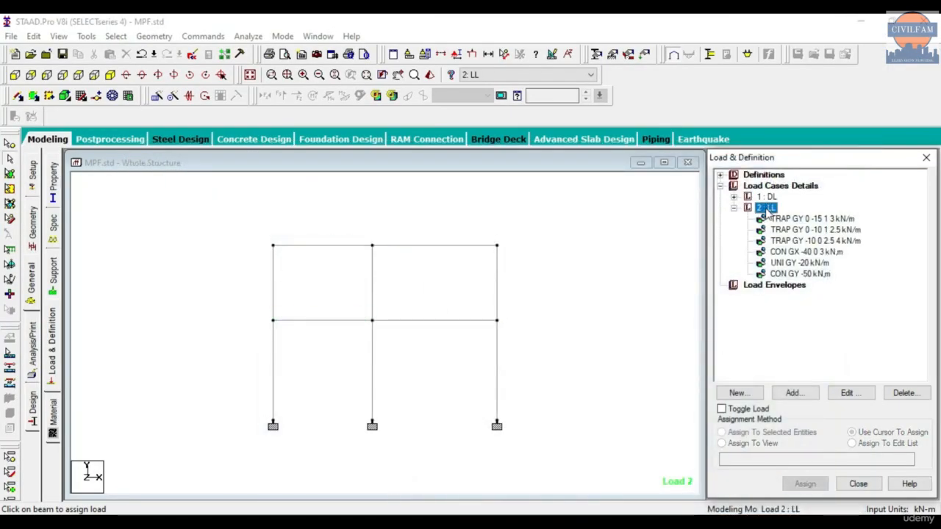
click(793, 393)
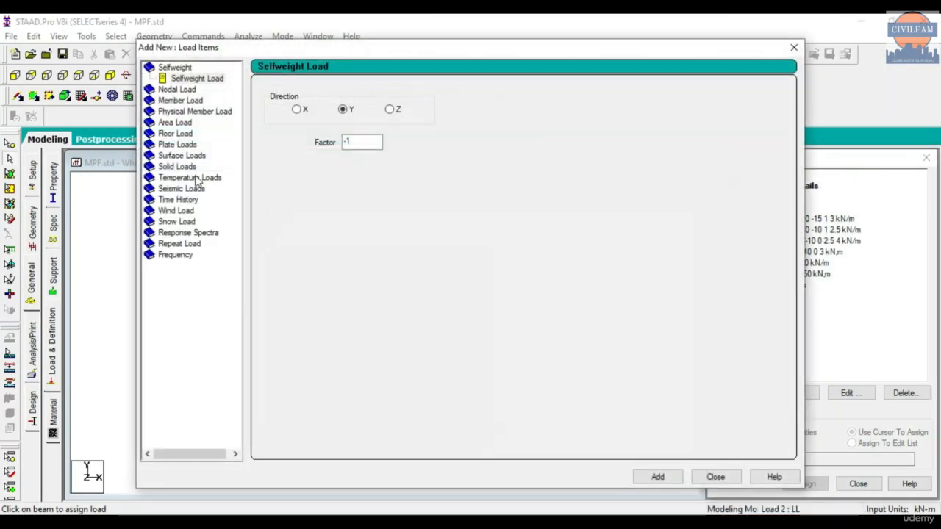
click(180, 100)
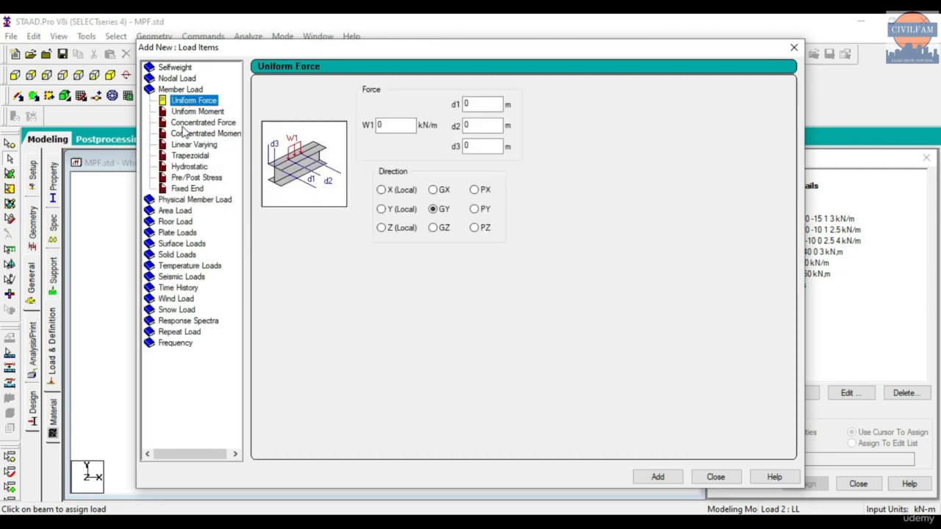
click(193, 112)
click(196, 123)
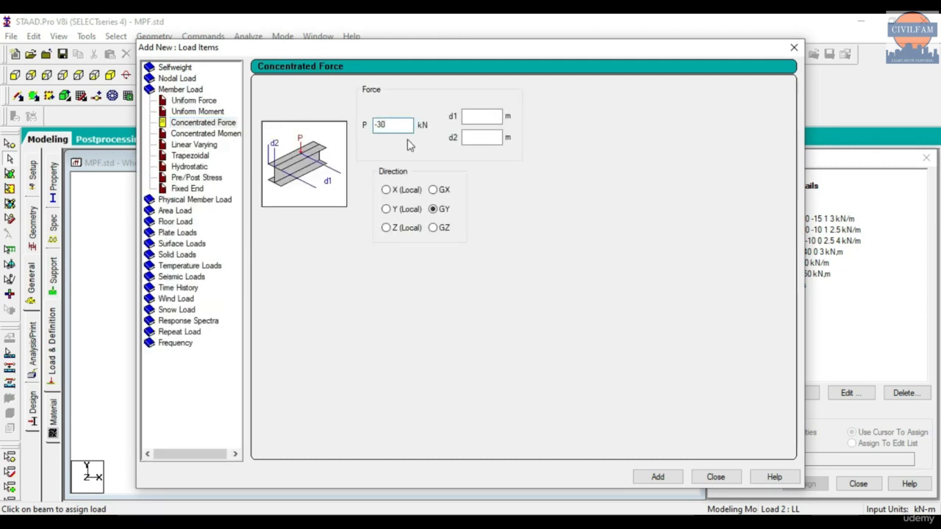
click(483, 137)
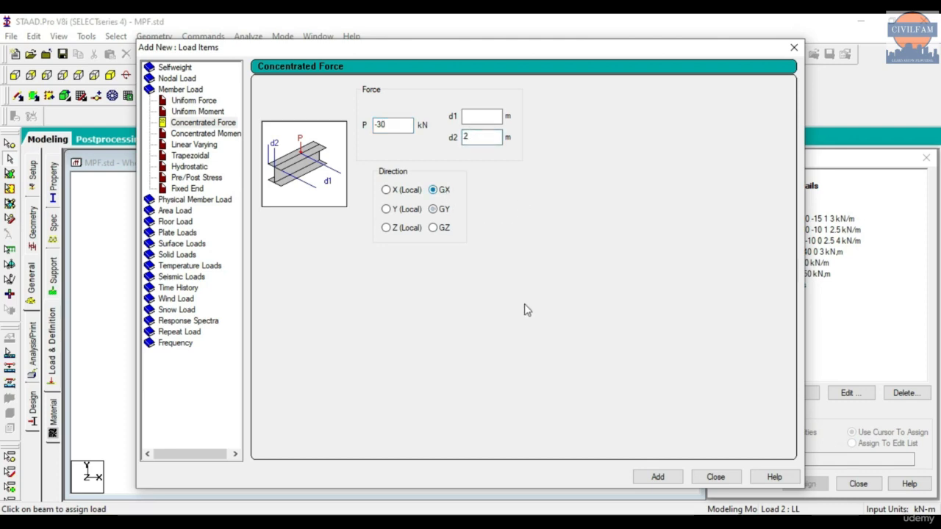
click(658, 477)
click(715, 477)
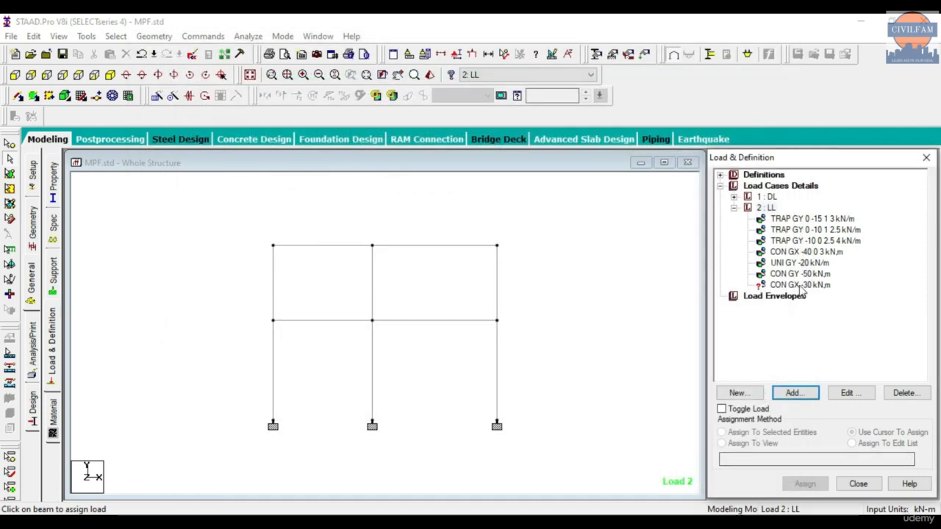
click(816, 484)
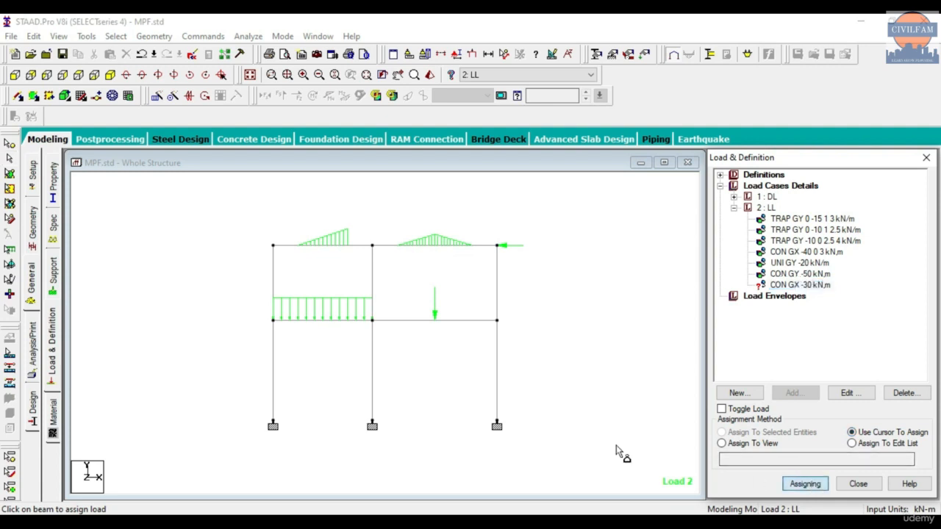
click(499, 374)
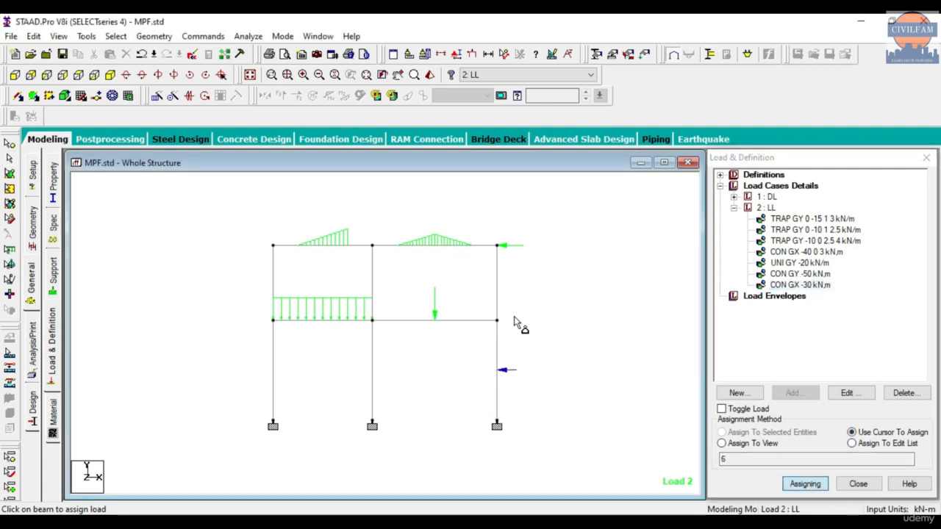
Display the load values on the frame and check the loads against the frame drawing in Word
click(456, 54)
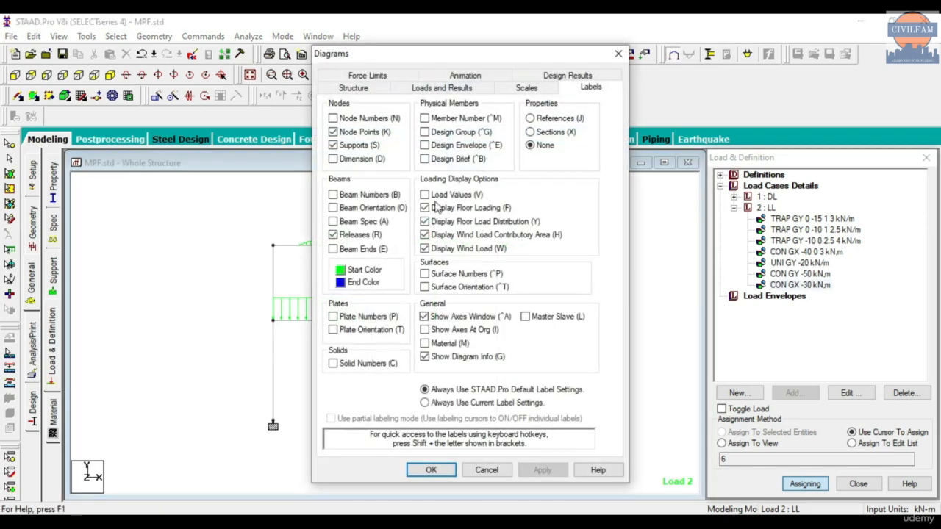
click(543, 470)
click(430, 470)
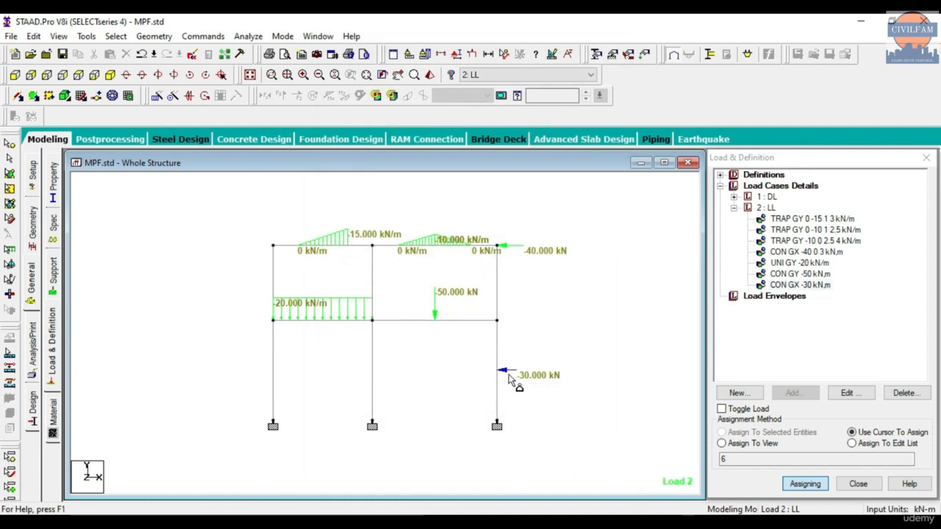
click(487, 520)
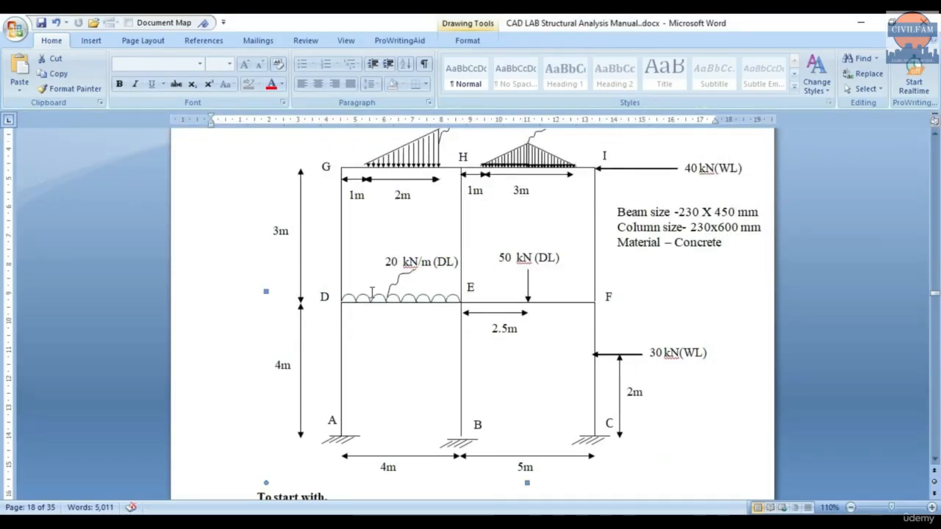
click(858, 25)
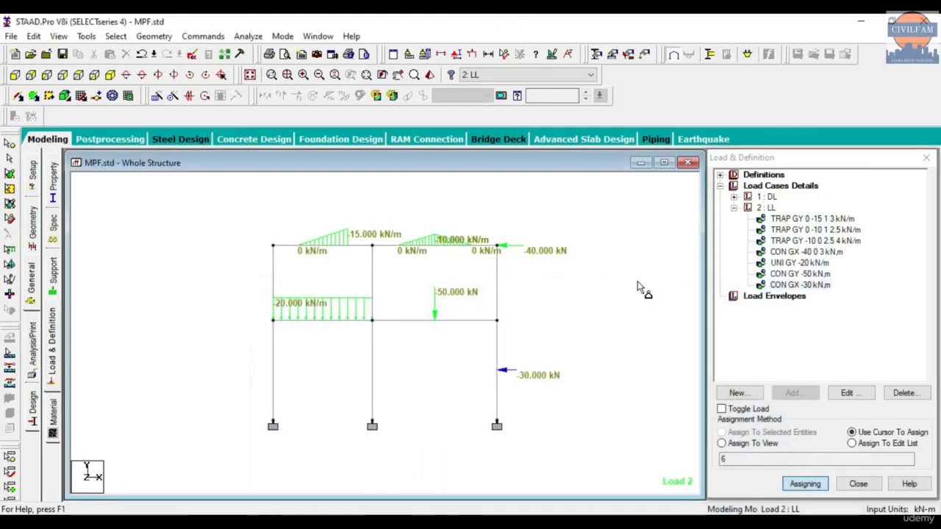
Add a -10 kN-m/m uniform moment in the GY direction to case LL and assign it to the right bay's lower beam
click(766, 207)
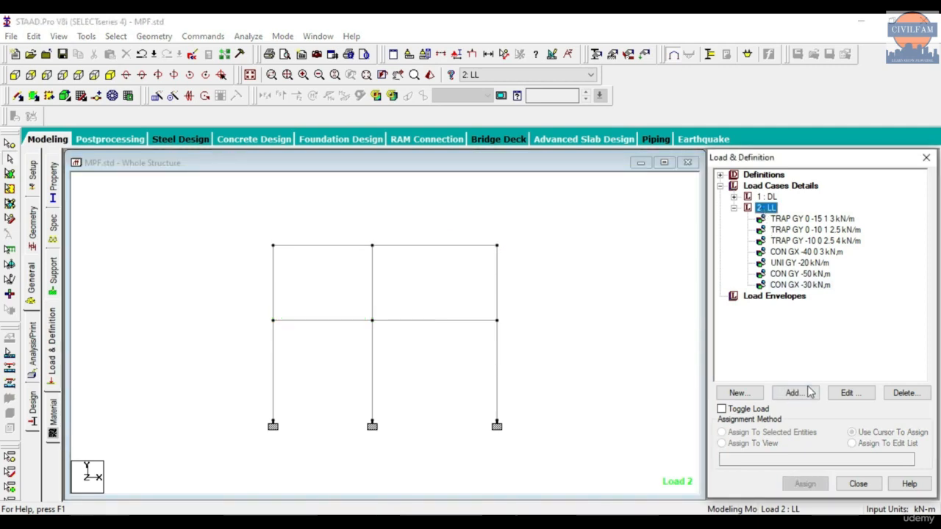
click(807, 391)
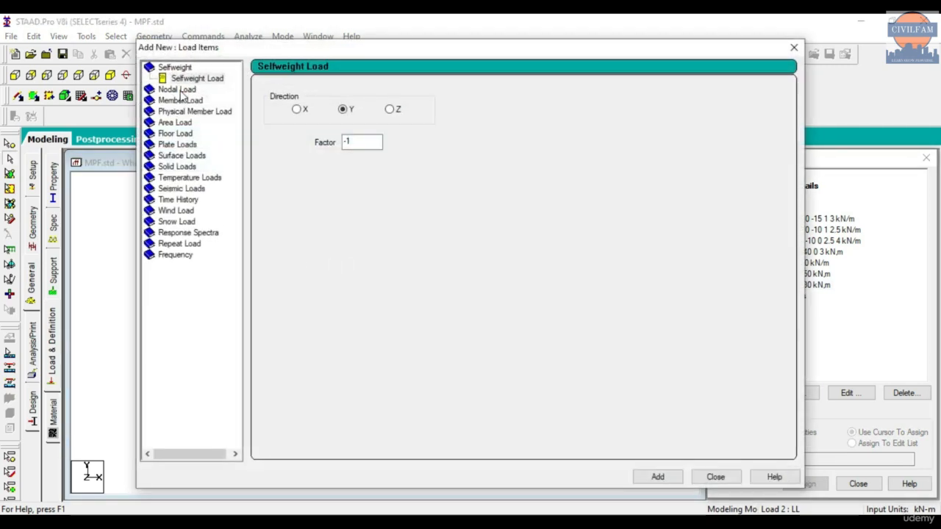
click(181, 100)
click(200, 111)
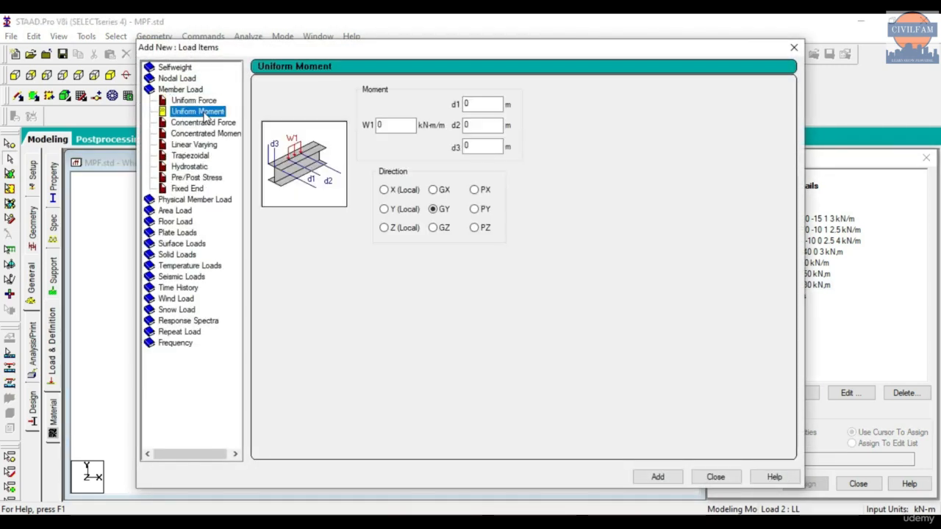
double_click(388, 125)
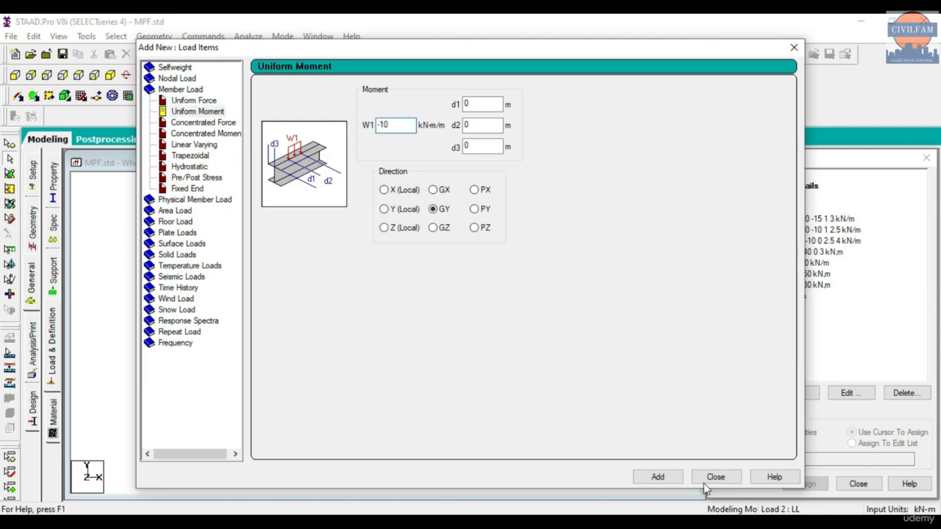
click(656, 478)
click(711, 478)
click(812, 298)
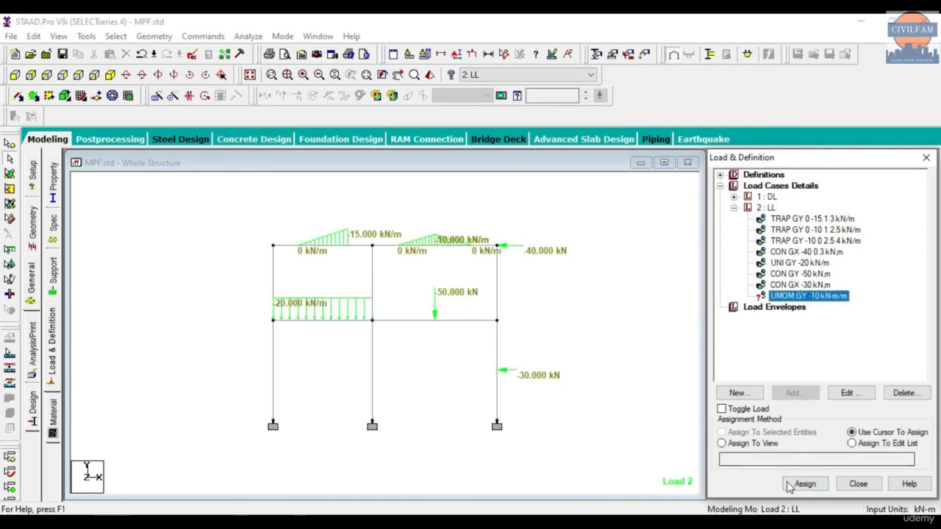
click(805, 484)
click(463, 322)
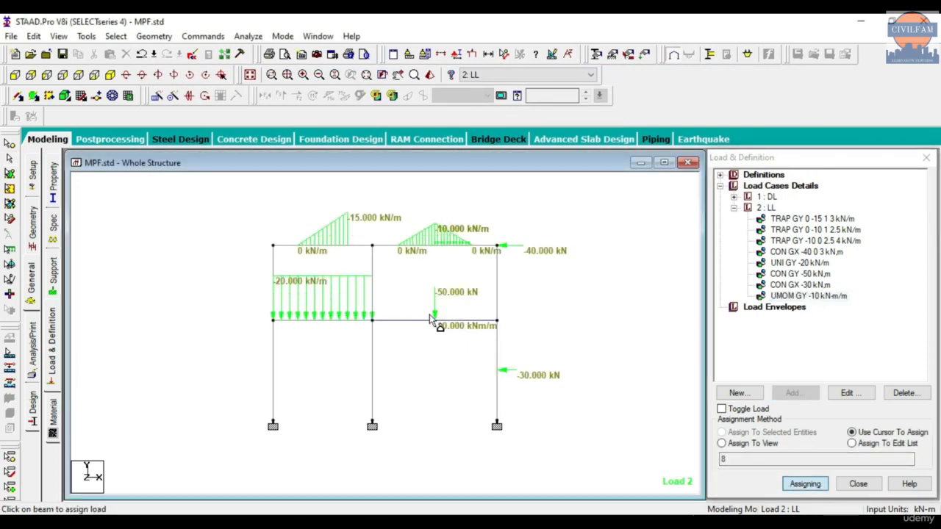
Show the frame in isometric view and try the uniform moment in the GX direction and in the GZ direction
scroll(452, 324, up, 3)
scroll(485, 308, up, 1)
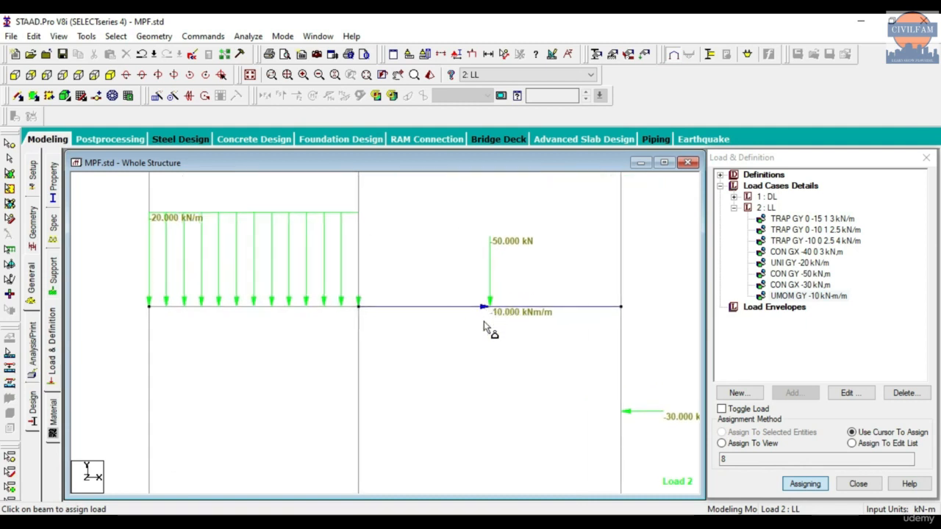
click(808, 296)
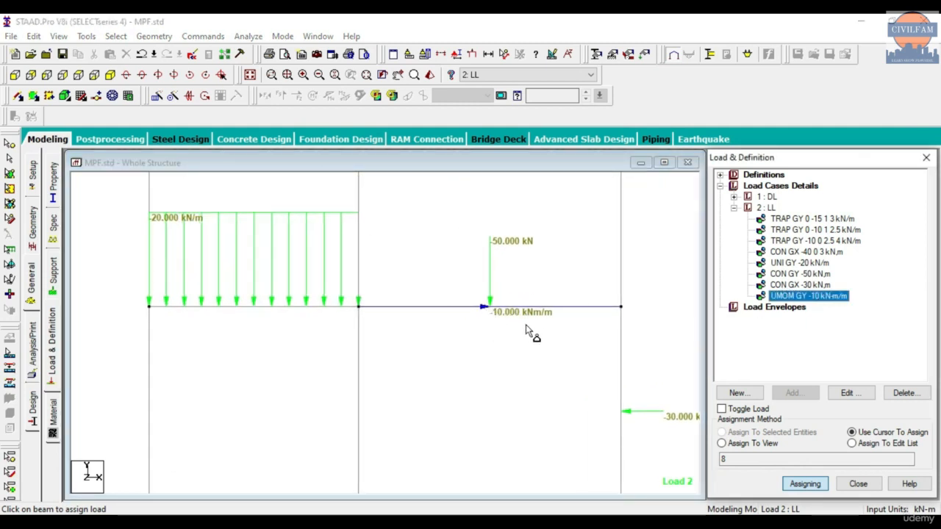
click(110, 75)
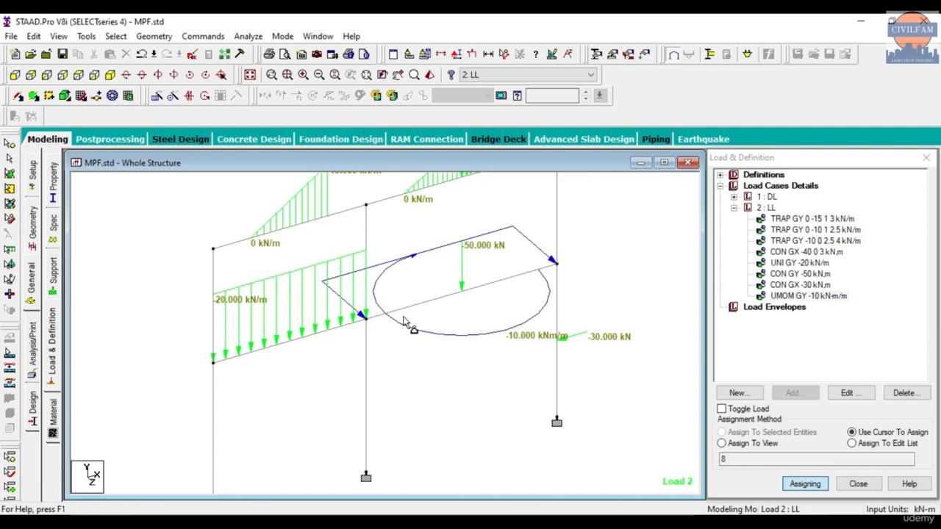
click(825, 297)
click(849, 393)
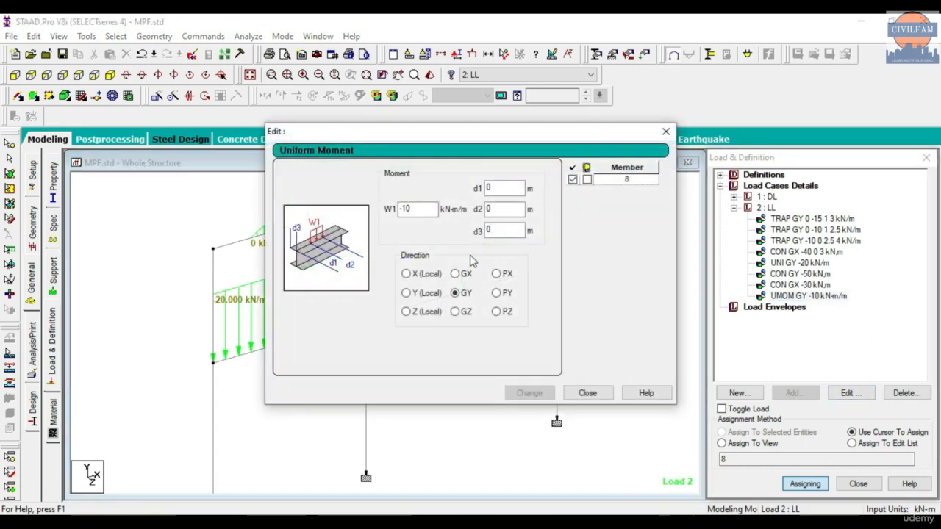
drag(525, 131, 773, 67)
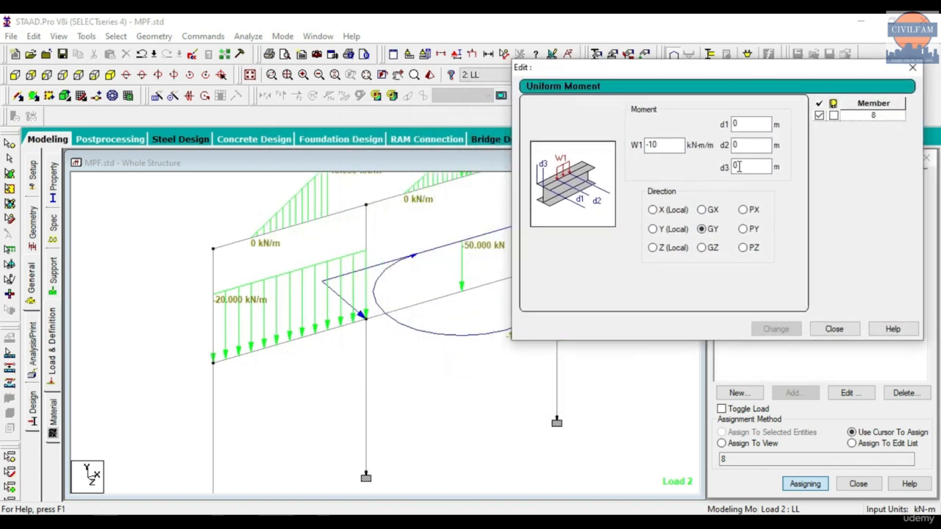
click(710, 211)
click(776, 329)
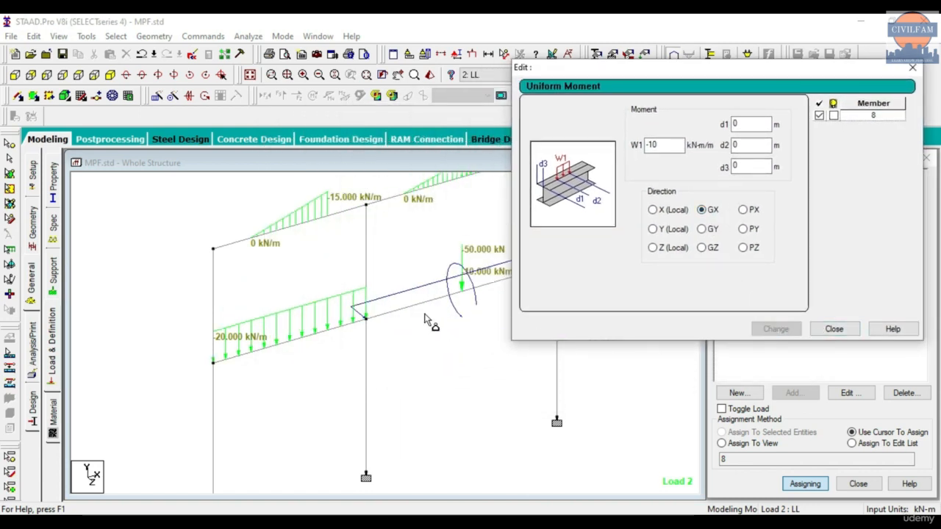
click(702, 247)
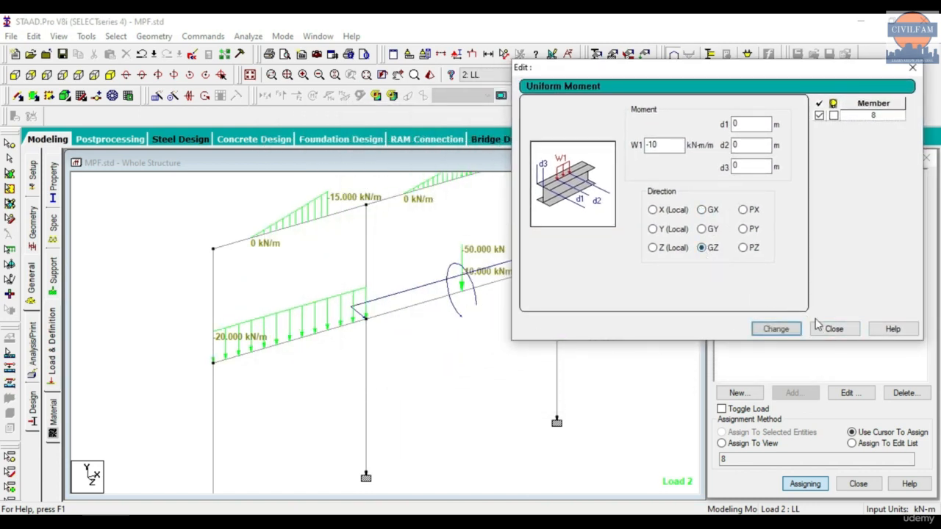
click(778, 331)
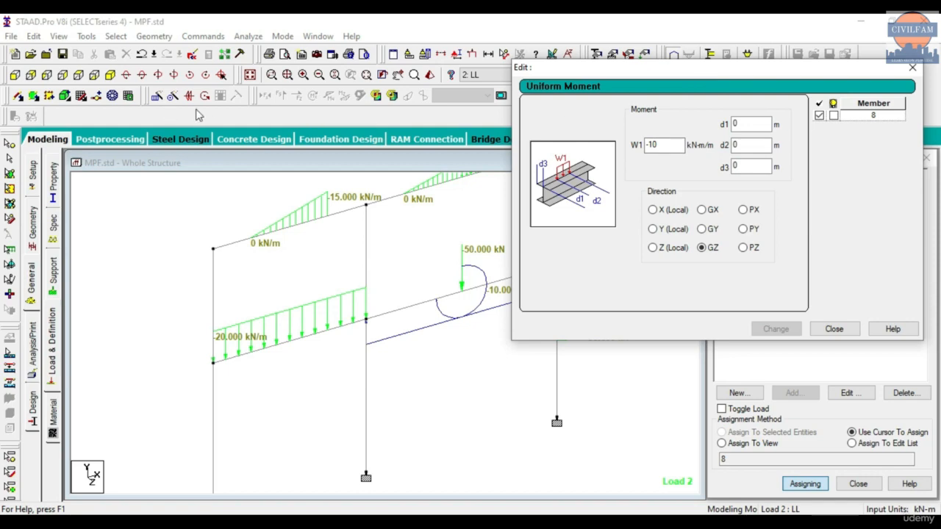
Set the GZ uniform moment's W1 to 10 kN-m/m, apply the change, and delete the moment from case LL
drag(678, 74, 157, 91)
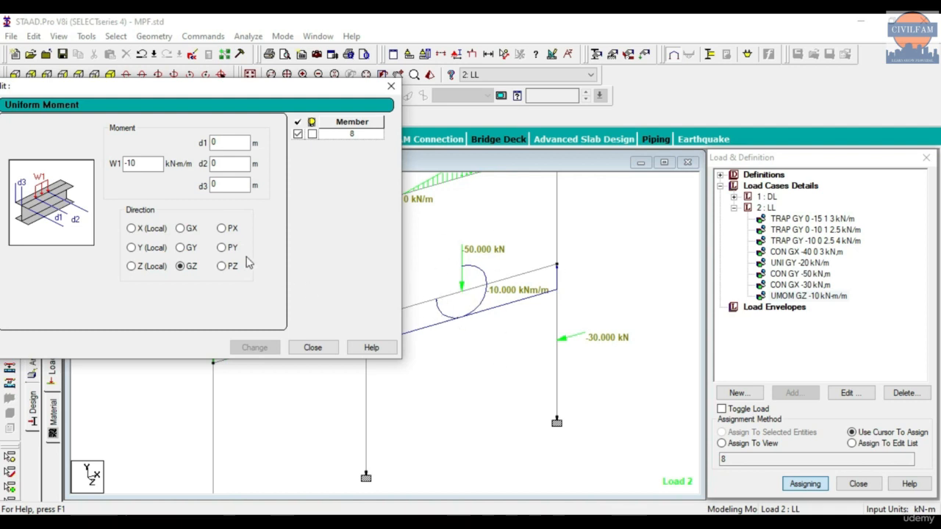
click(128, 163)
key(BackSpace)
click(252, 347)
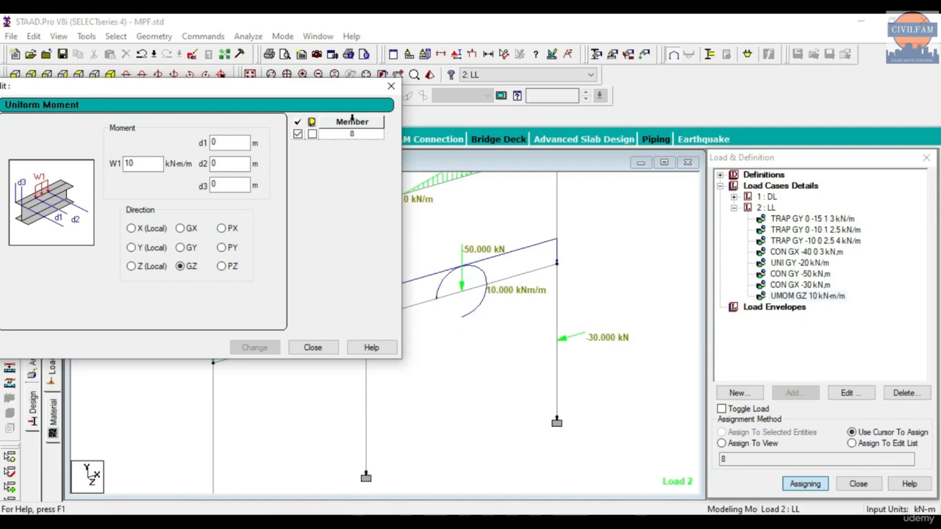
click(391, 85)
click(825, 297)
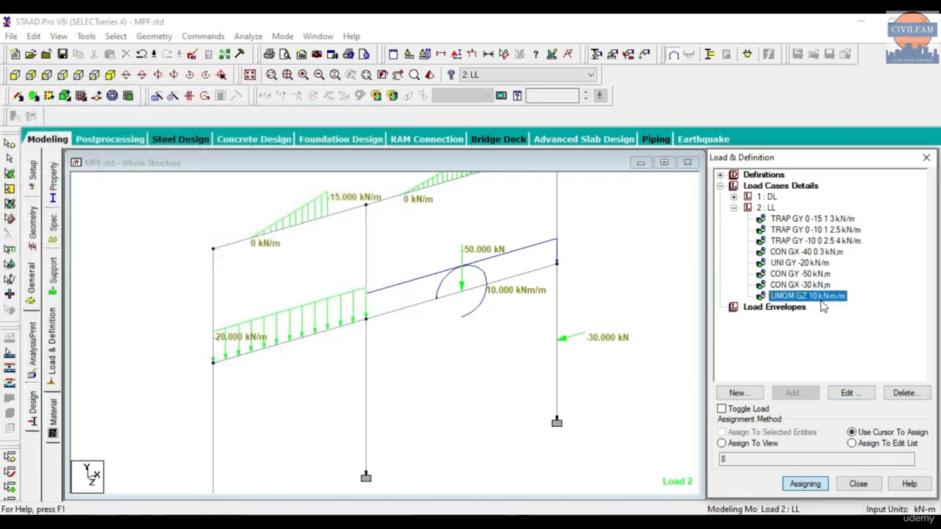
key(Delete)
Add a new -10 kN-m/m uniform moment in the GY direction to case LL and assign it to the right bay's lower beam
click(770, 209)
click(805, 394)
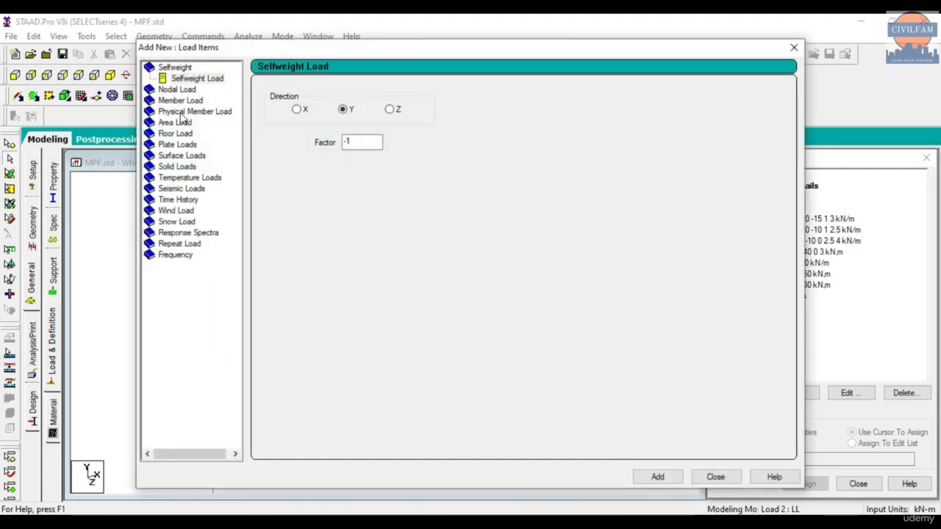
click(176, 103)
click(197, 111)
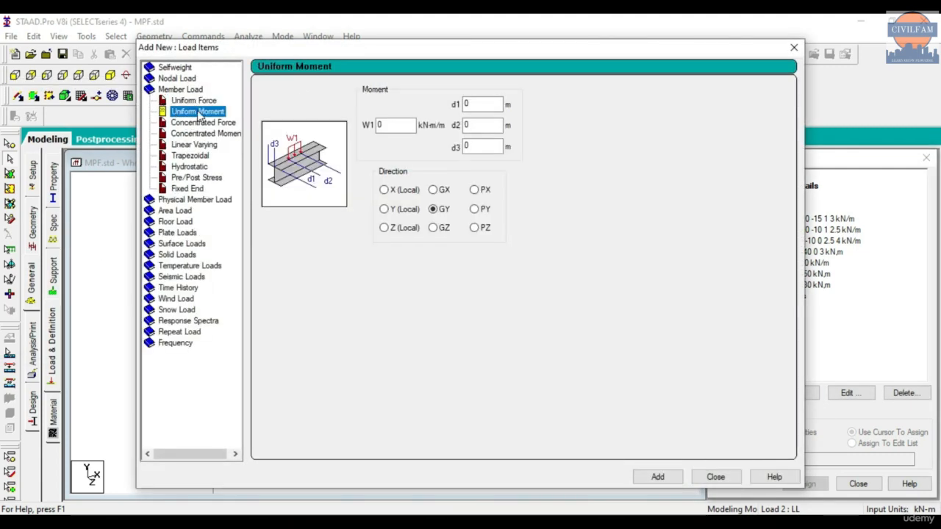
key(Tab)
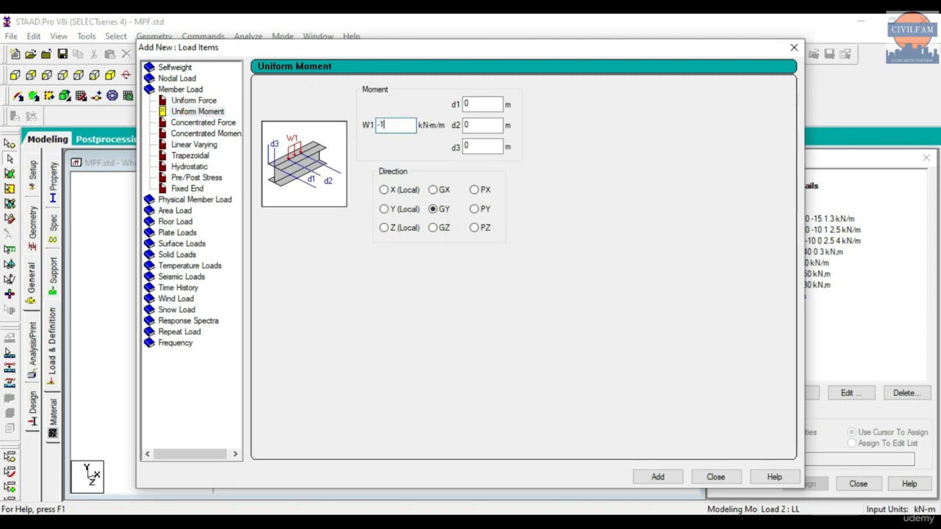
click(657, 477)
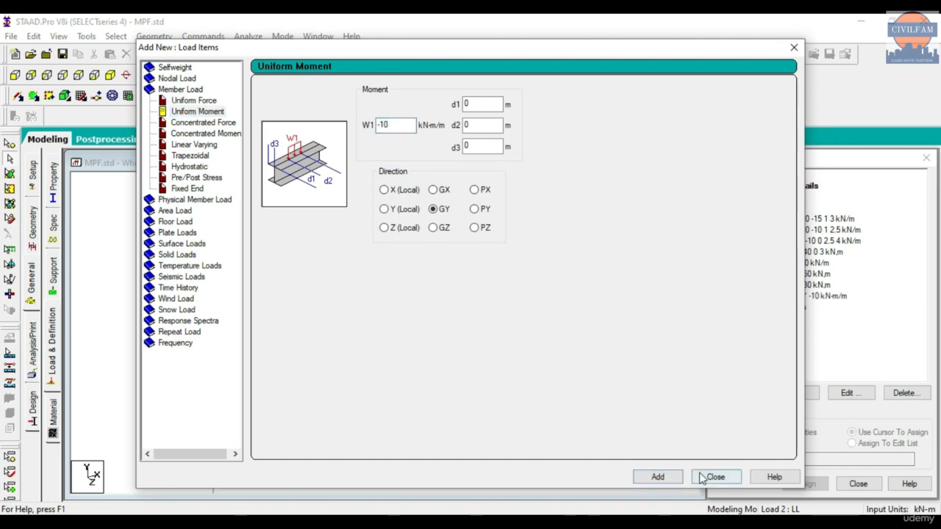
click(710, 477)
click(808, 484)
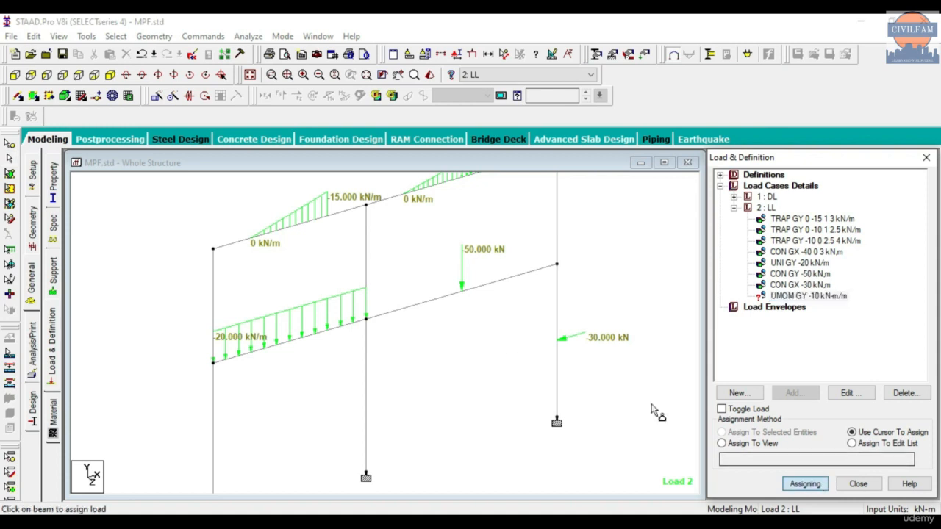
click(426, 309)
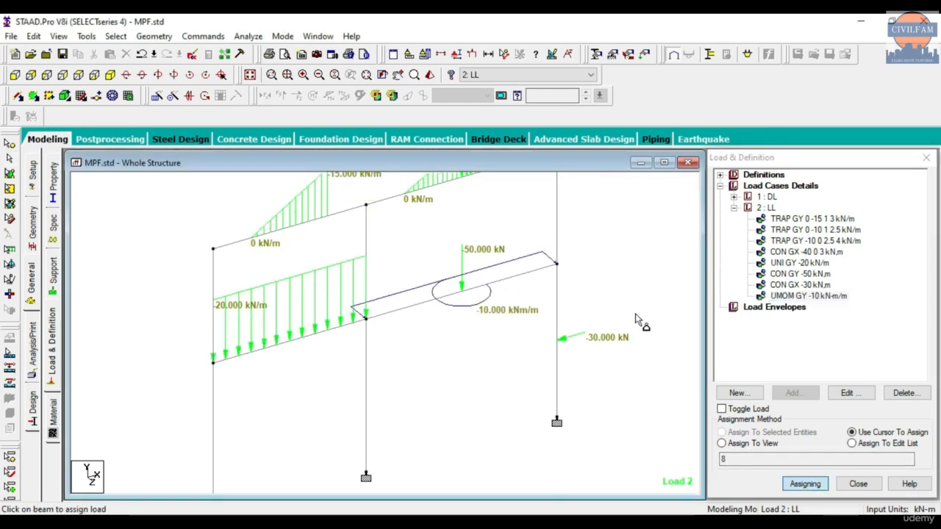
Edit the uniform moment to W1 of 10 kN-m/m in the GZ direction and apply the change
click(801, 296)
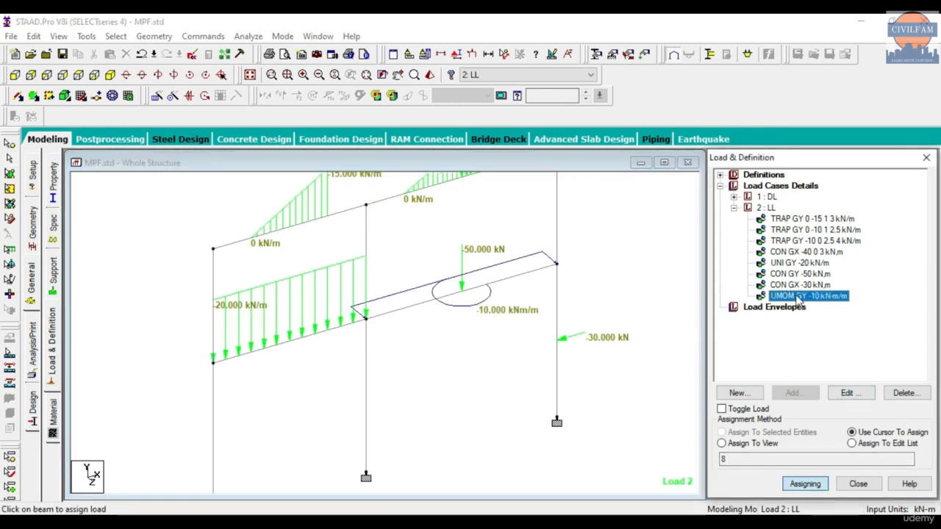
click(848, 393)
click(467, 312)
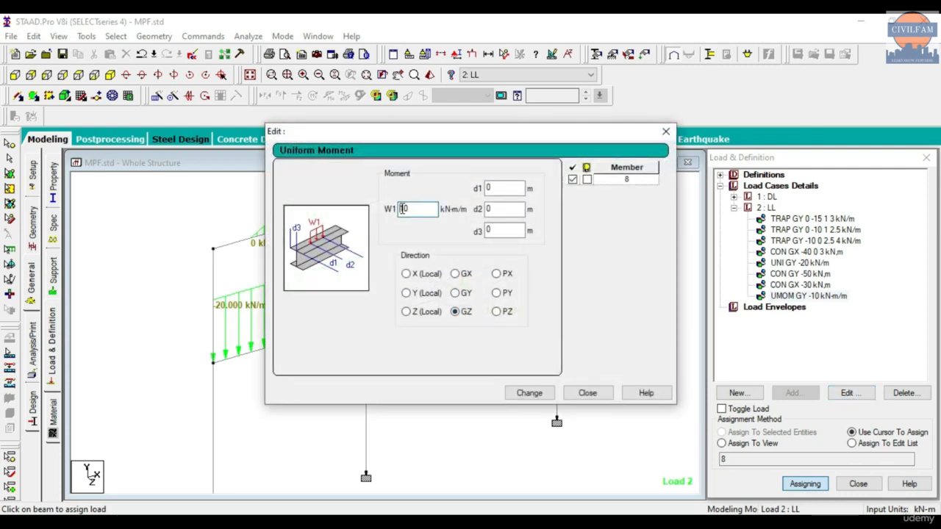
drag(490, 129, 803, 120)
click(843, 384)
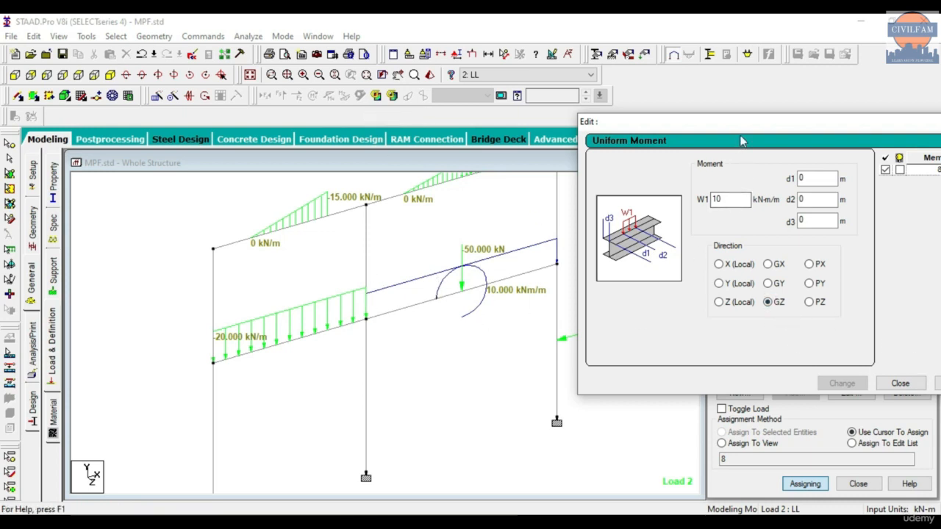
click(825, 292)
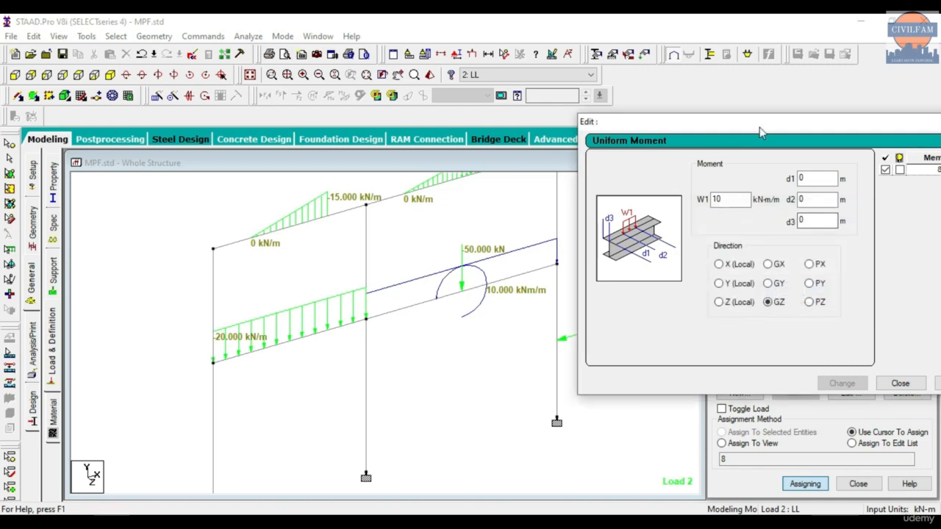
drag(760, 125, 553, 121)
click(693, 380)
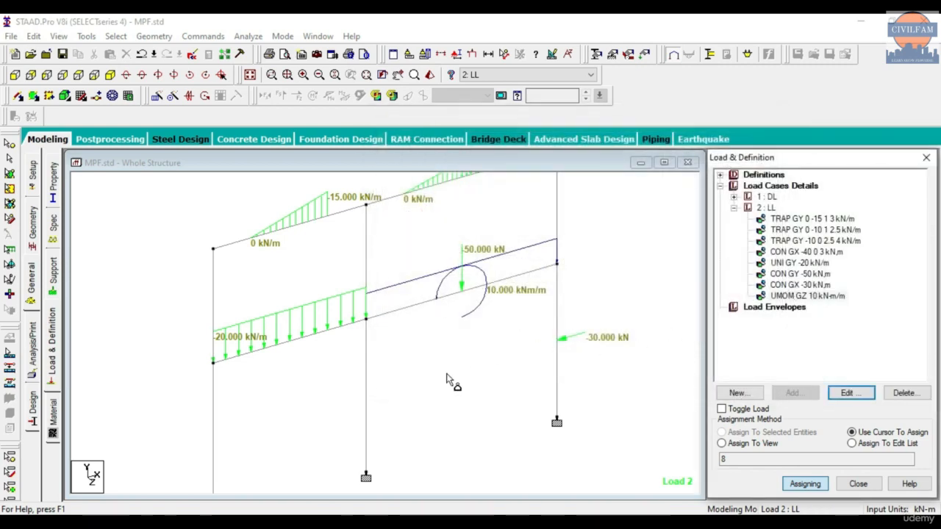
scroll(359, 365, down, 4)
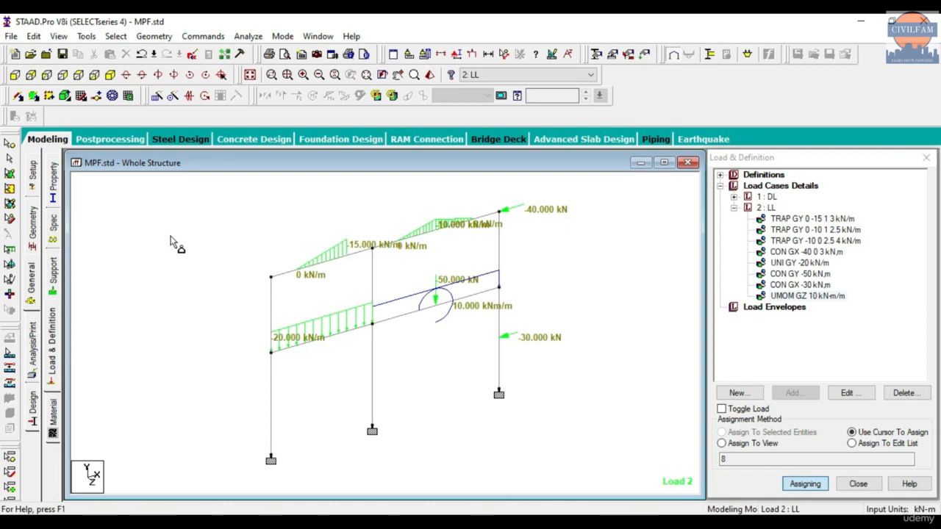
Stop assigning loads and add a Perform Analysis command with the All print option
click(10, 160)
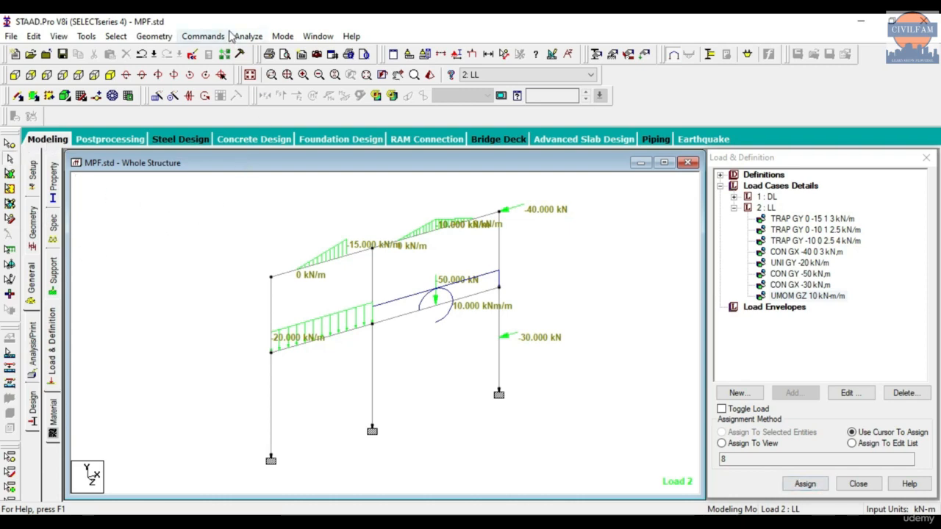
click(203, 36)
mouse_move(248, 265)
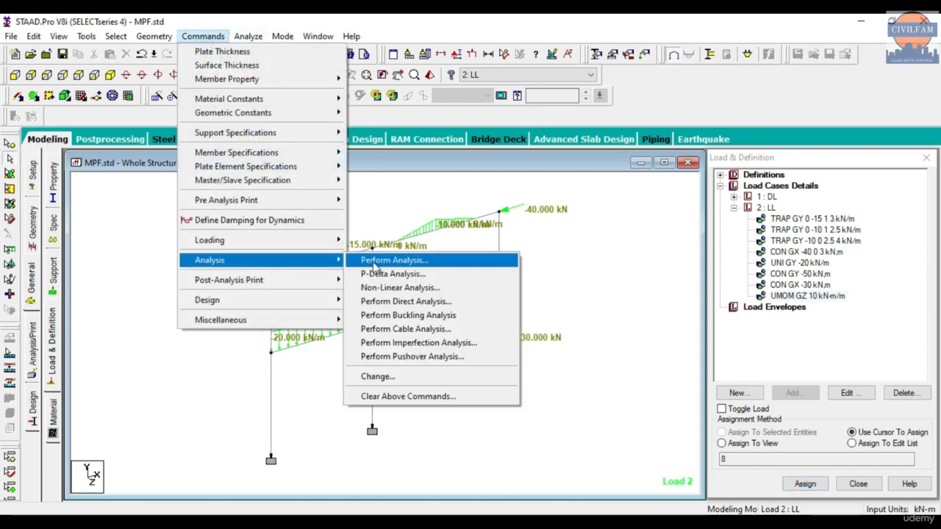
click(383, 260)
click(442, 312)
click(421, 349)
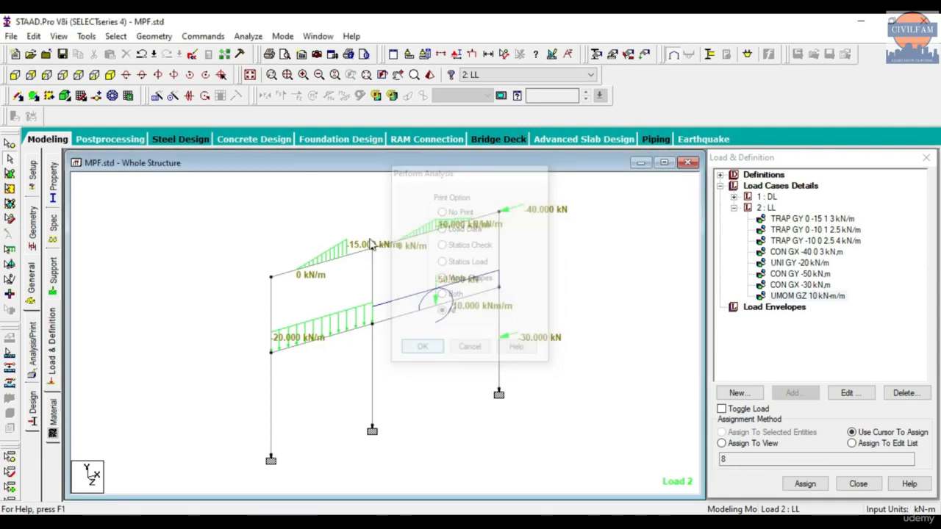
Save the model, run the analysis, and enter post-processing mode with load cases DL and LL selected
click(248, 36)
click(272, 48)
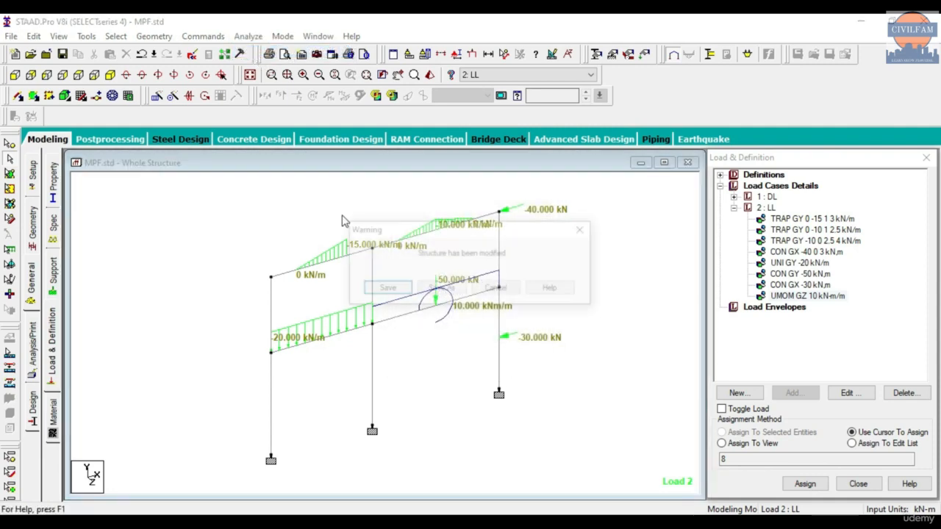
click(386, 287)
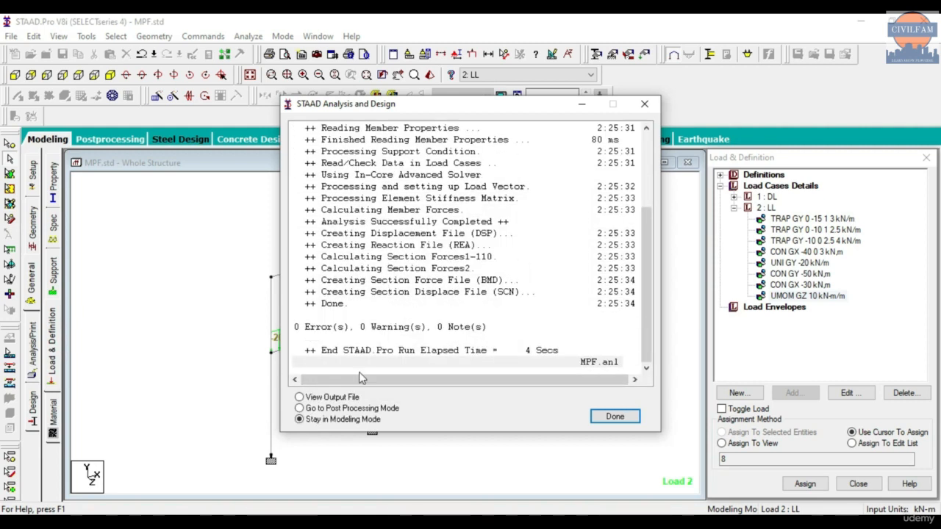
click(358, 407)
click(628, 422)
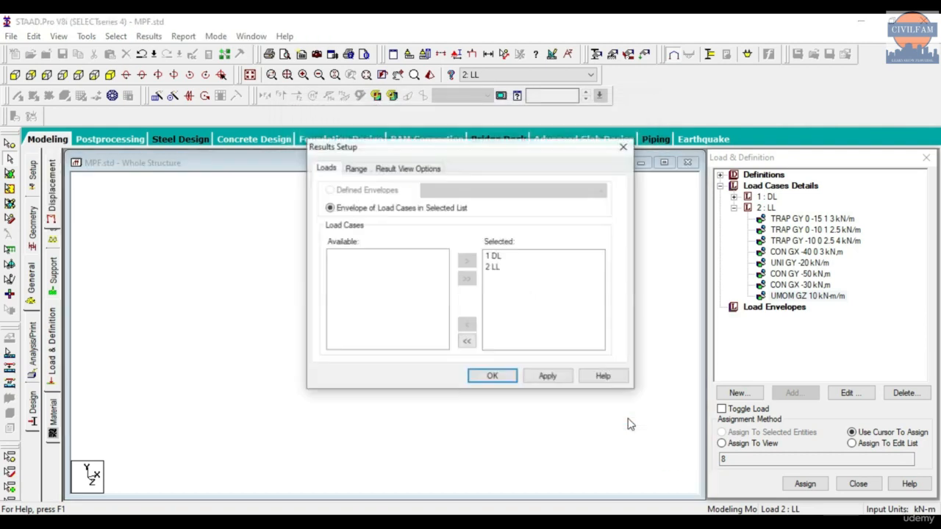
click(491, 375)
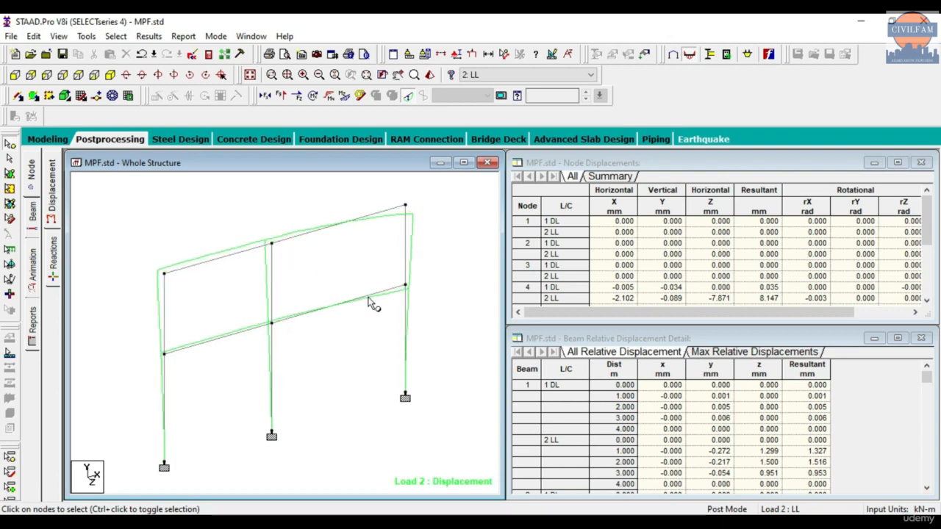
View the displaced frame from the front and annotate its nodal displacements in Global X
click(14, 75)
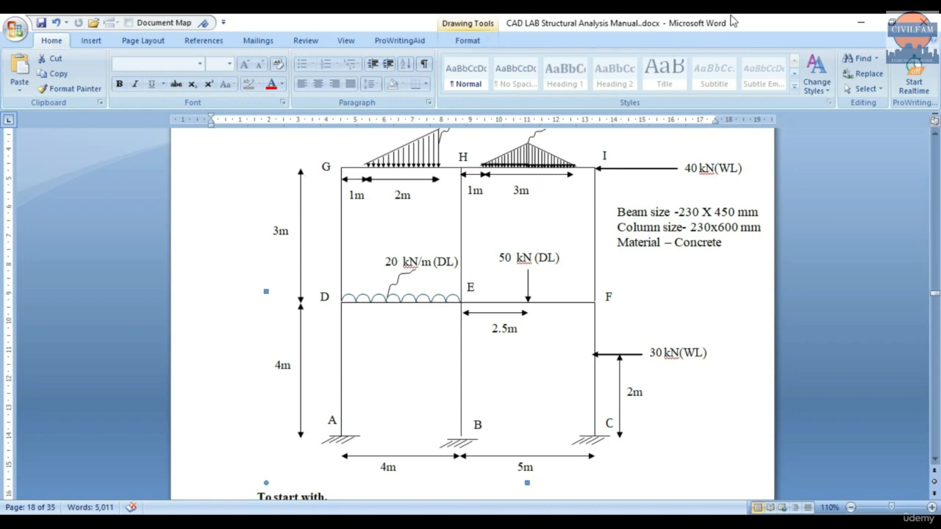
click(860, 23)
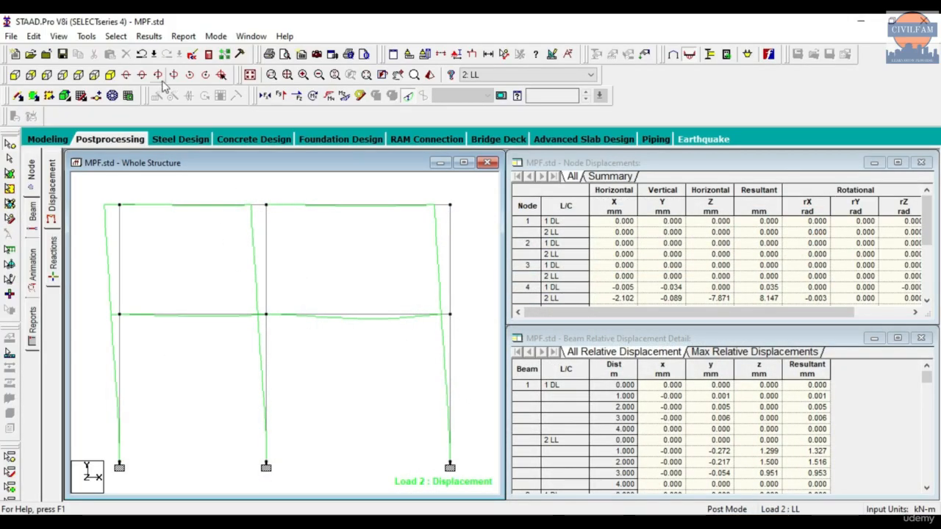
click(149, 36)
click(182, 255)
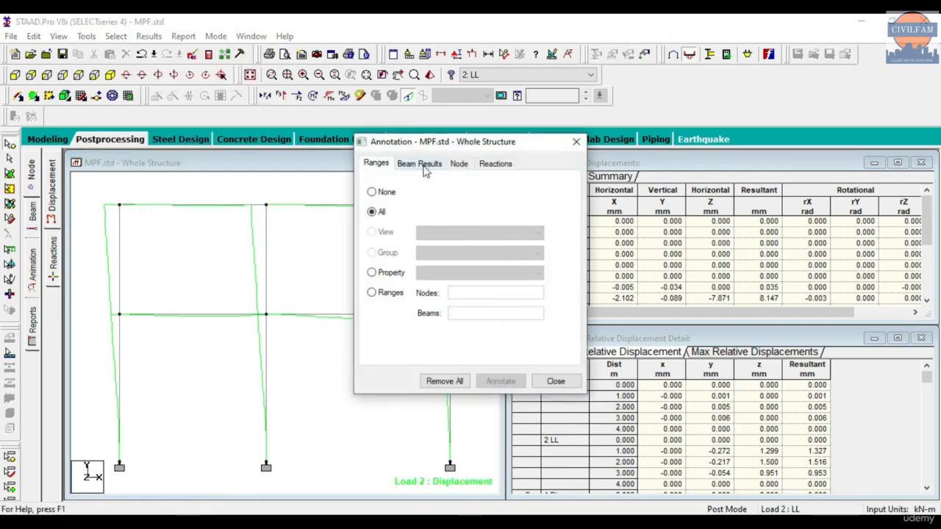
click(459, 163)
click(412, 210)
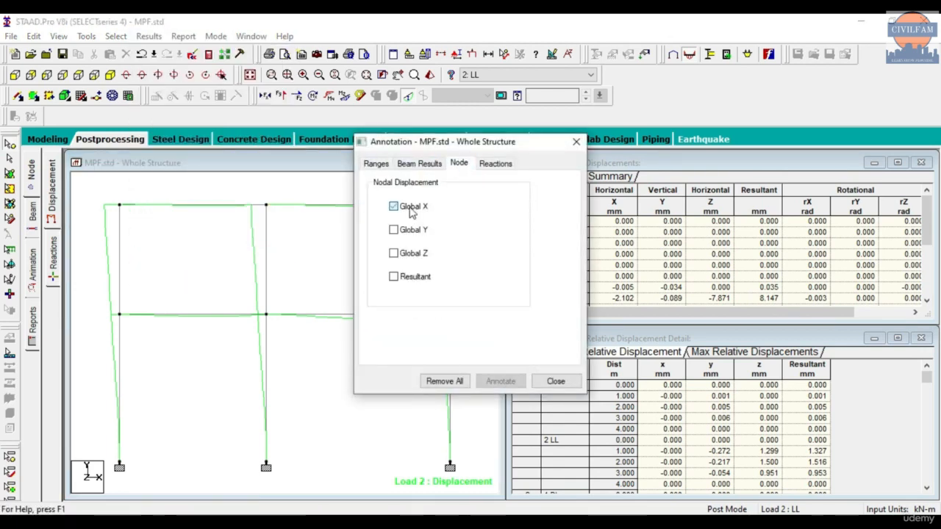
click(488, 380)
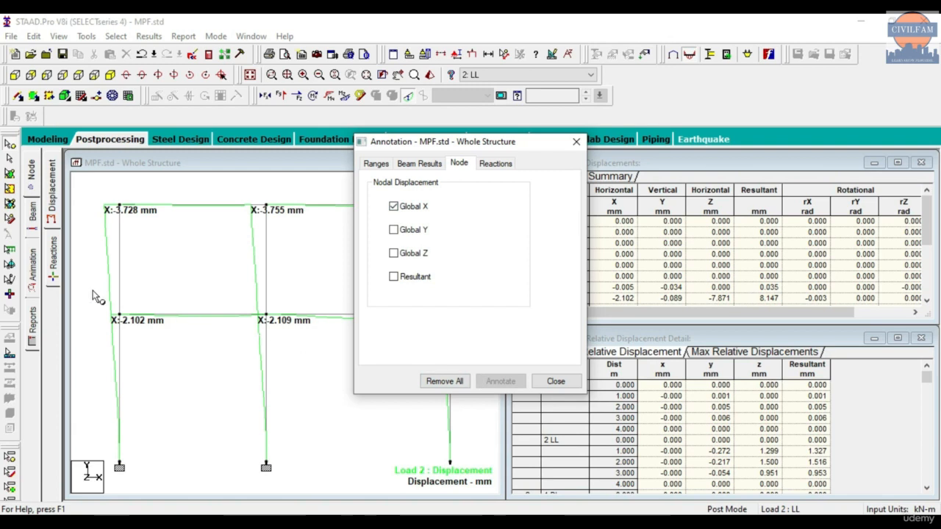
drag(467, 142, 663, 127)
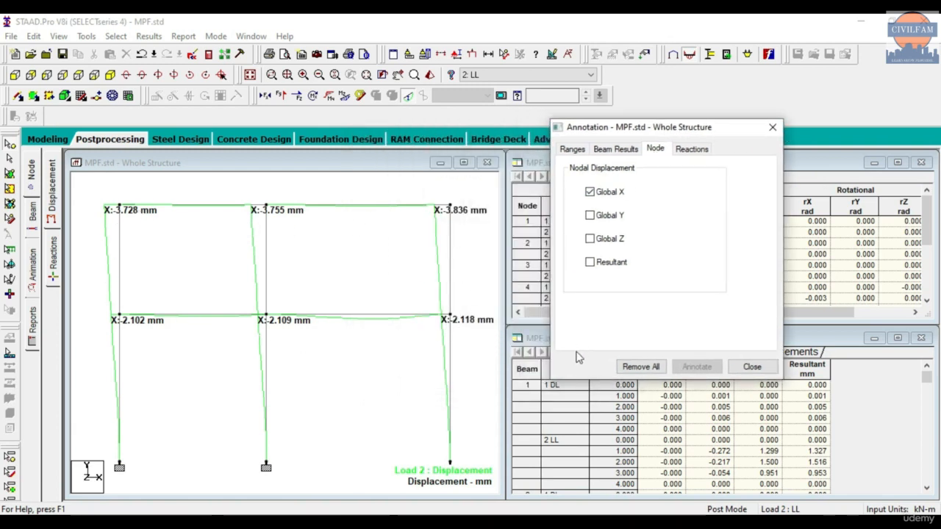
Remove all displacement annotations and replace the displacement diagram with the Bending Z moment diagram
click(642, 366)
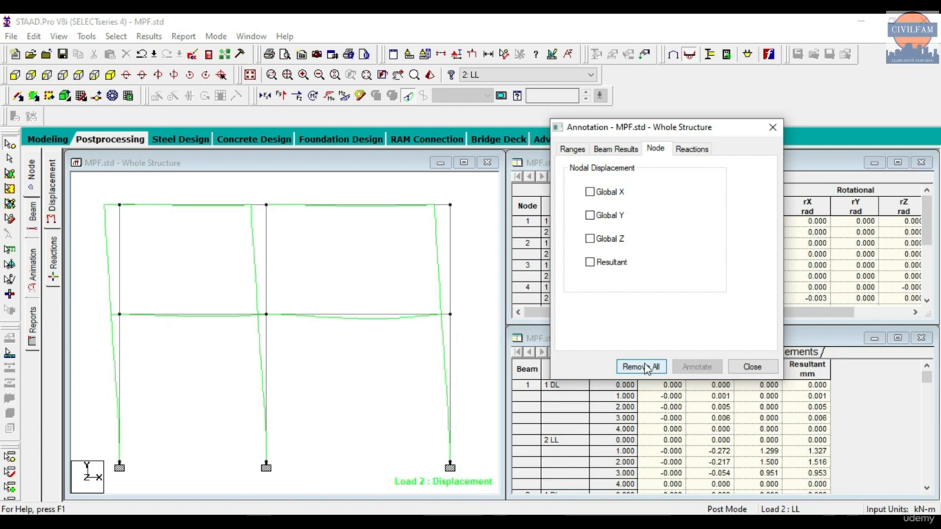
click(408, 97)
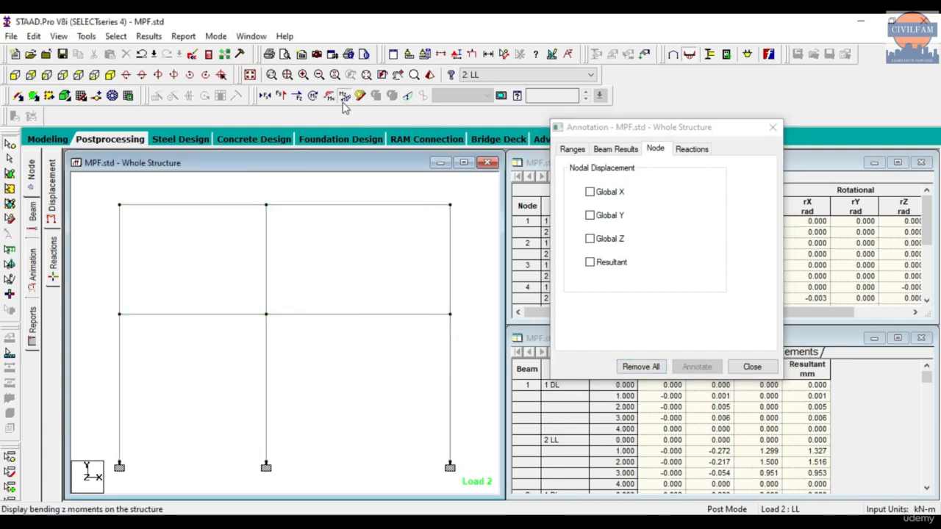
click(344, 99)
Annotate the bending moments at ends, maximum and mid point, and reduce the annotation to the maximum only
click(605, 148)
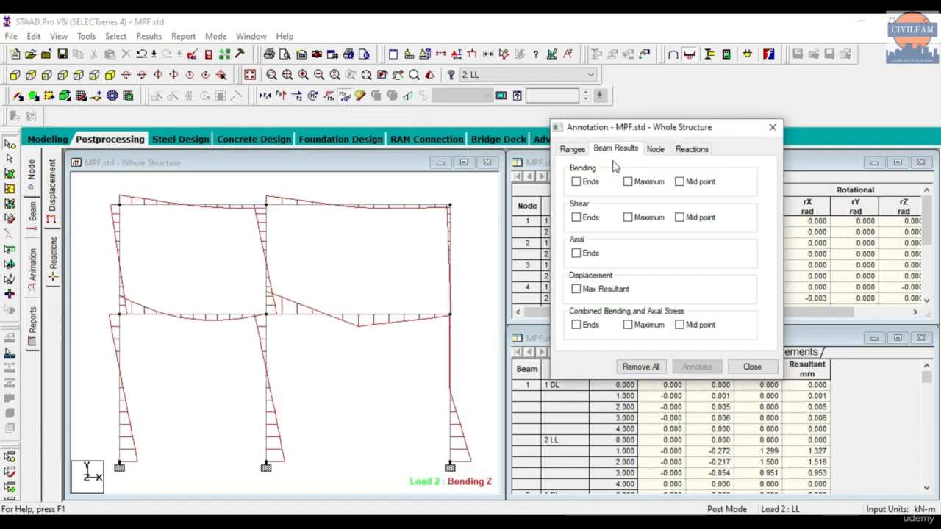
click(576, 181)
click(700, 185)
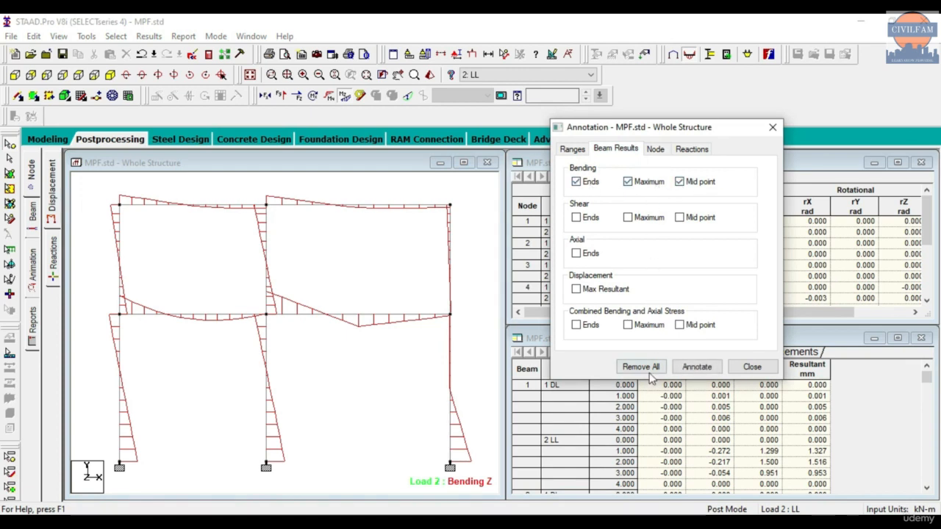
click(688, 370)
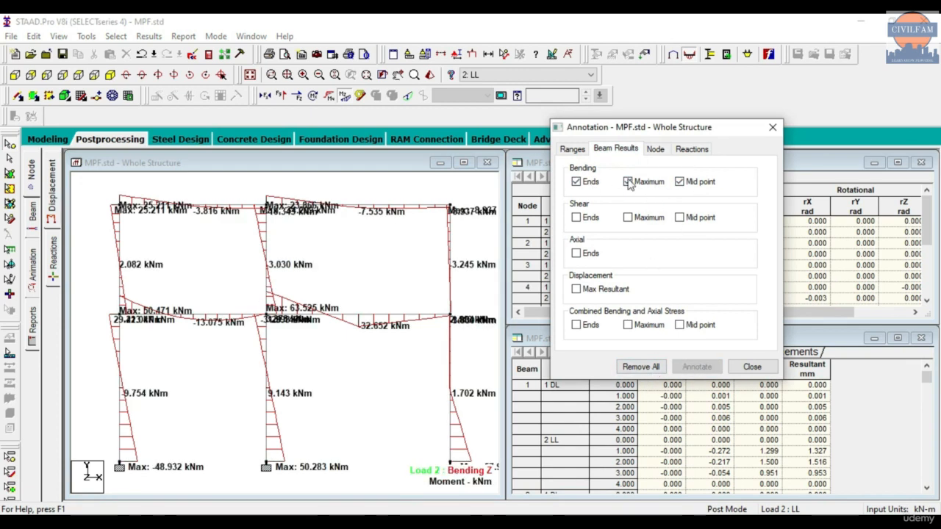
click(577, 181)
click(693, 185)
click(697, 366)
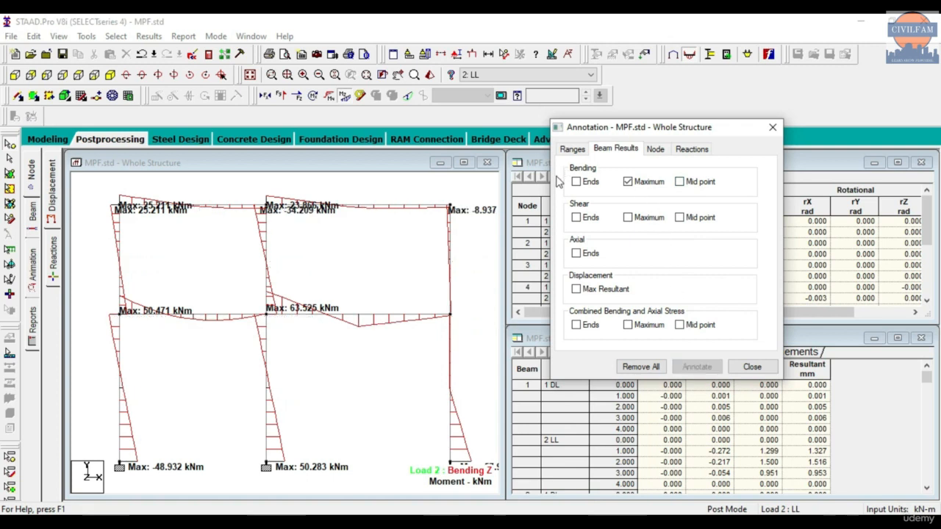
Annotate the bending moments at the member ends only, enlarge the diagram's scale, and close the annotation settings
click(591, 183)
click(640, 182)
click(709, 369)
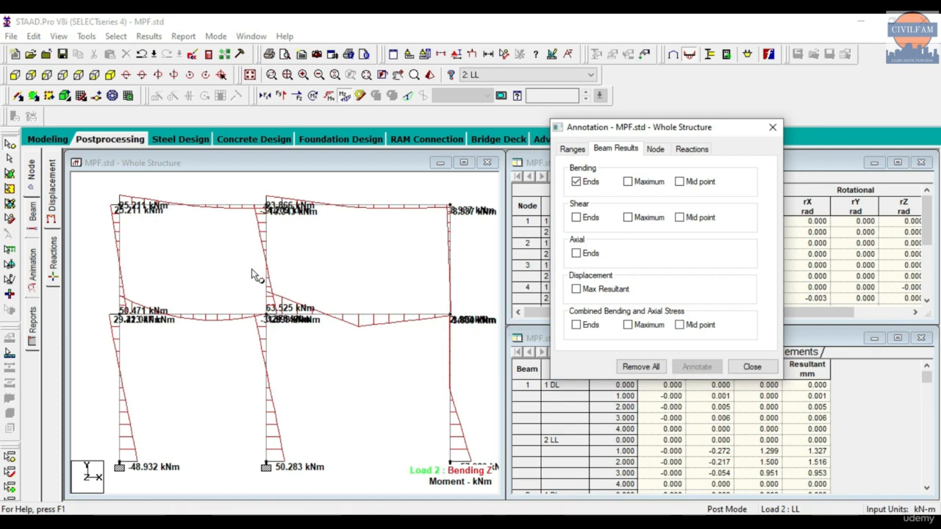
ctrl+scroll(220, 248, up, 12)
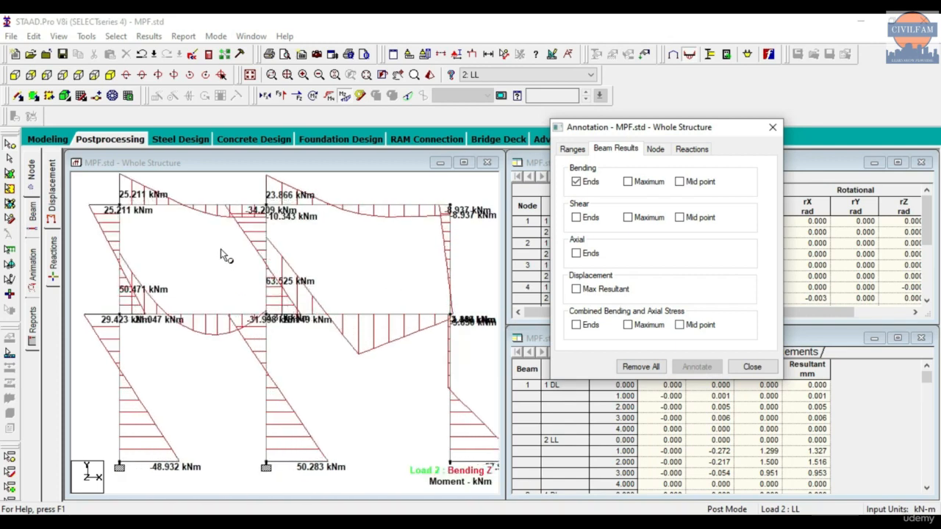
ctrl+scroll(221, 248, down, 10)
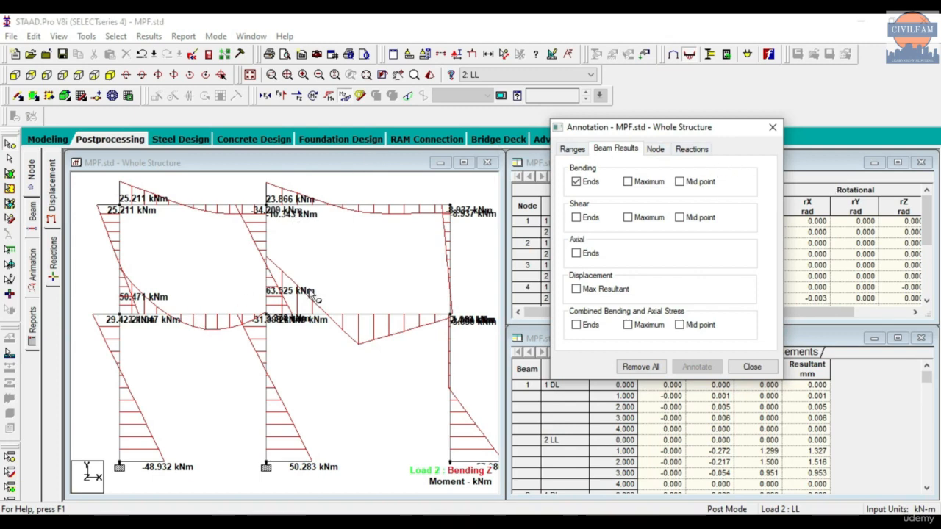
click(772, 127)
Hide the bending diagram, select the upper-storey beams and columns, and open them in a new view window
click(344, 96)
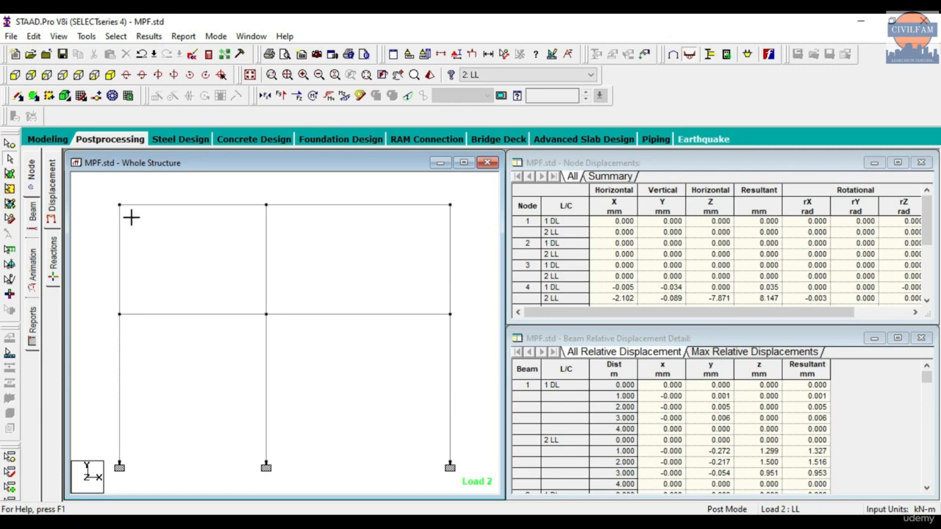
drag(131, 217, 95, 190)
right_click(203, 234)
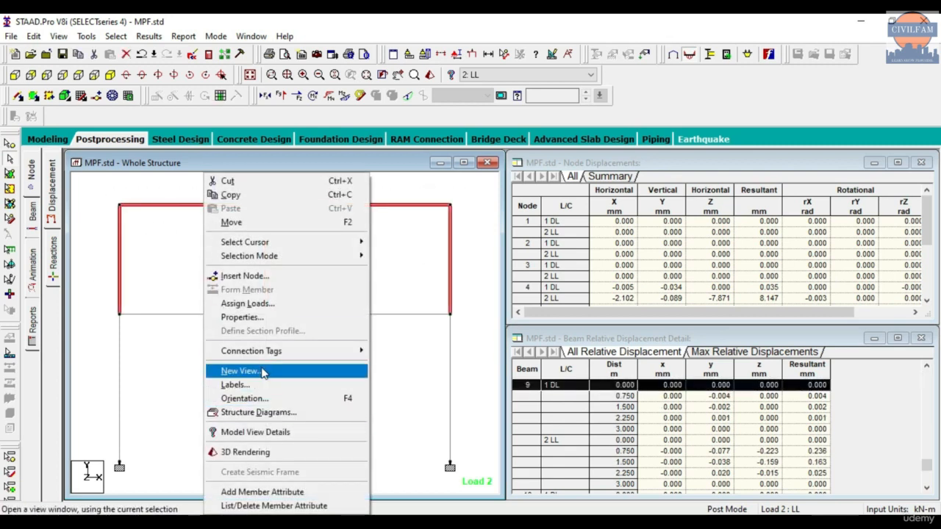
click(412, 270)
drag(147, 200, 103, 193)
right_click(205, 243)
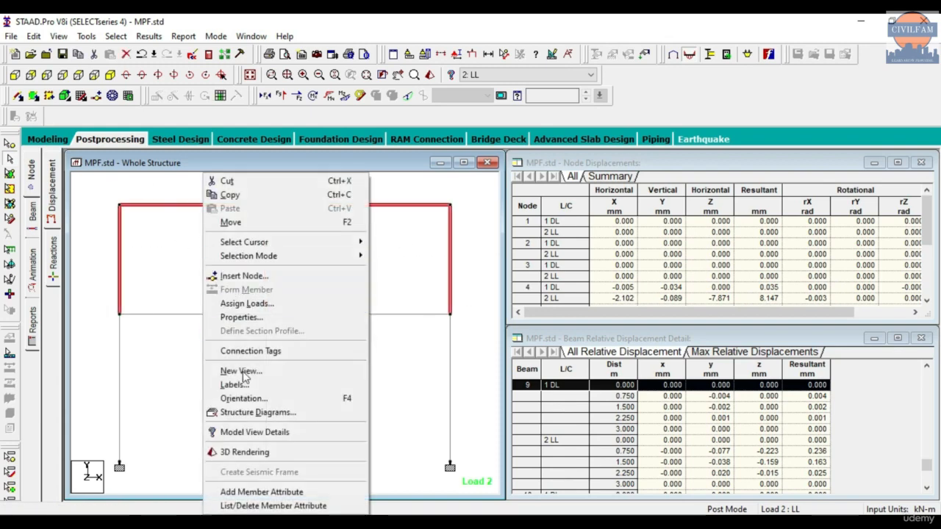
click(245, 372)
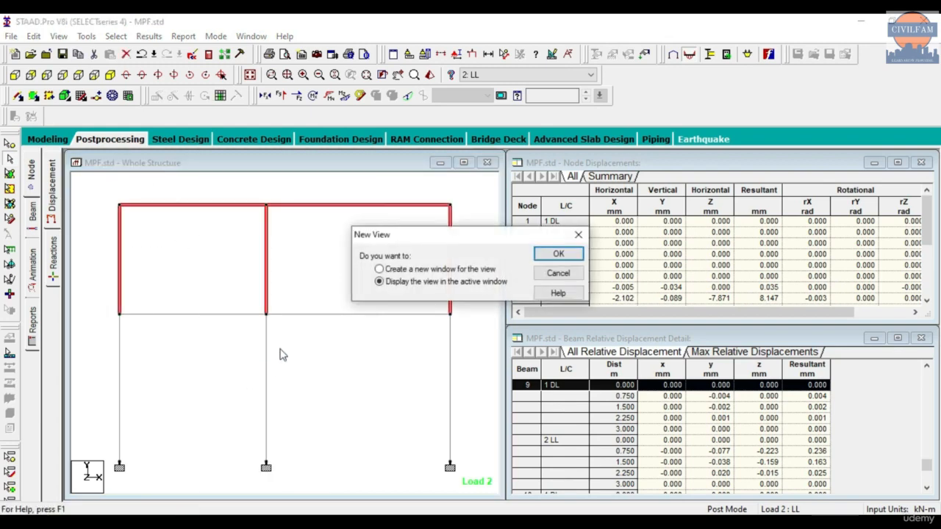
click(413, 272)
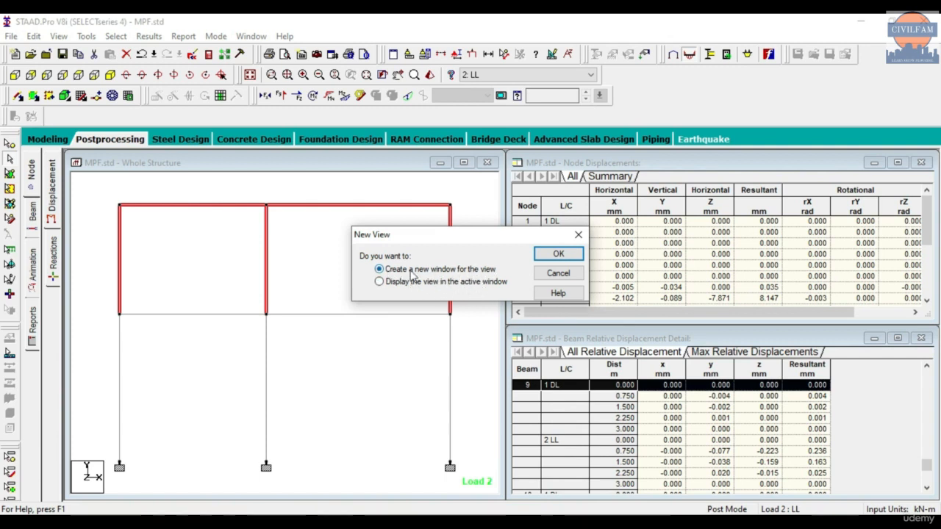
click(557, 254)
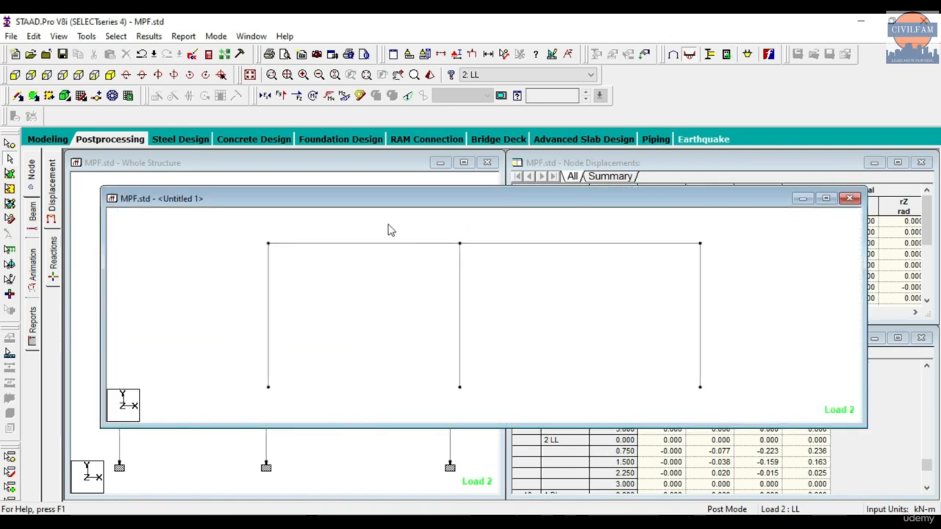
Inspect the Bending Z diagram of the upper storey in the new view, and close that view
click(329, 97)
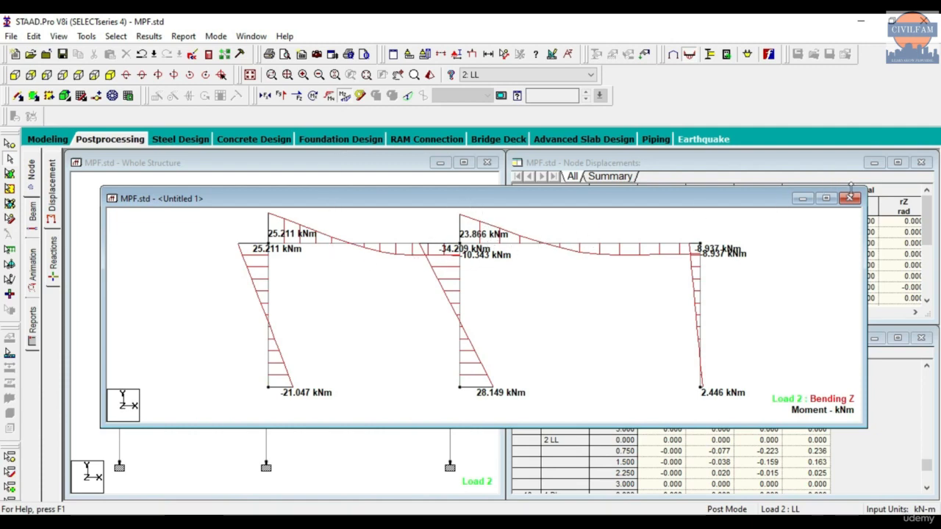
drag(710, 206, 691, 223)
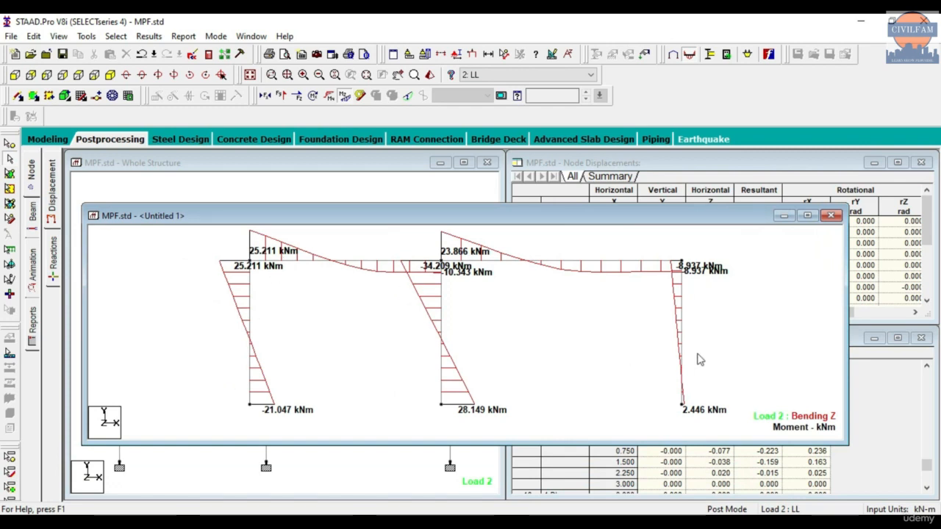
click(831, 215)
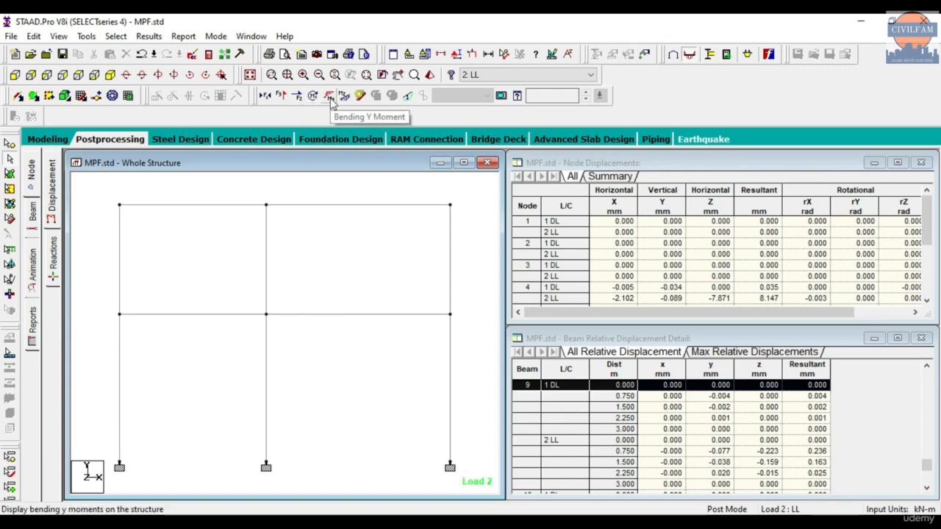
Display the Shear Y diagram for the LL load case and annotate the maximum shear values on the beams
click(282, 96)
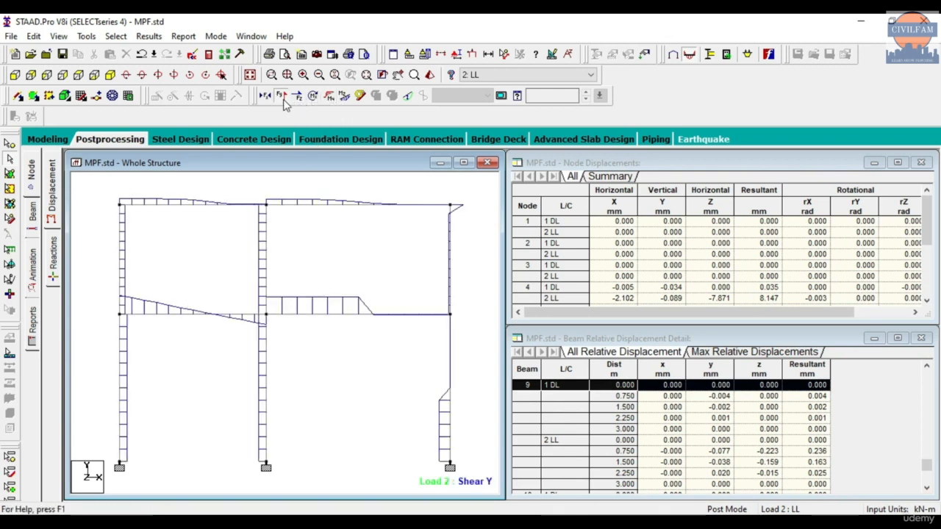
click(148, 36)
click(288, 255)
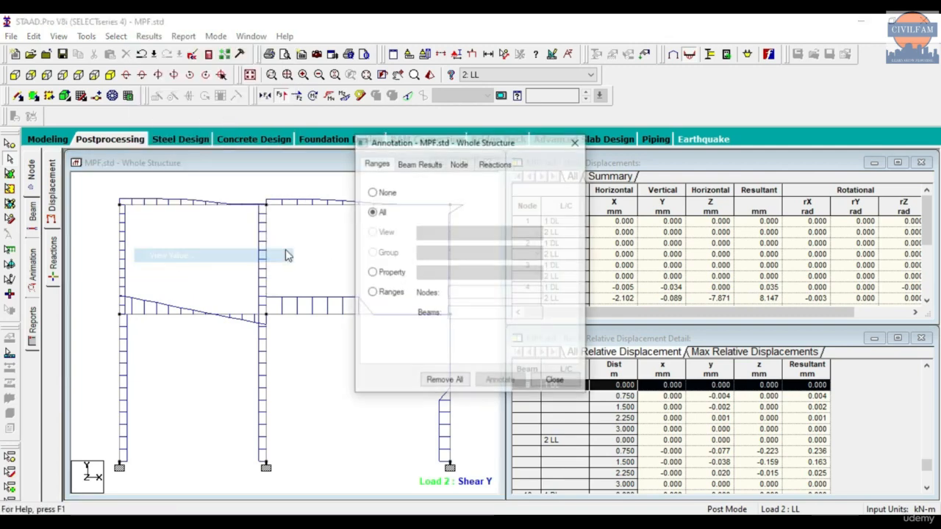
click(419, 164)
click(434, 232)
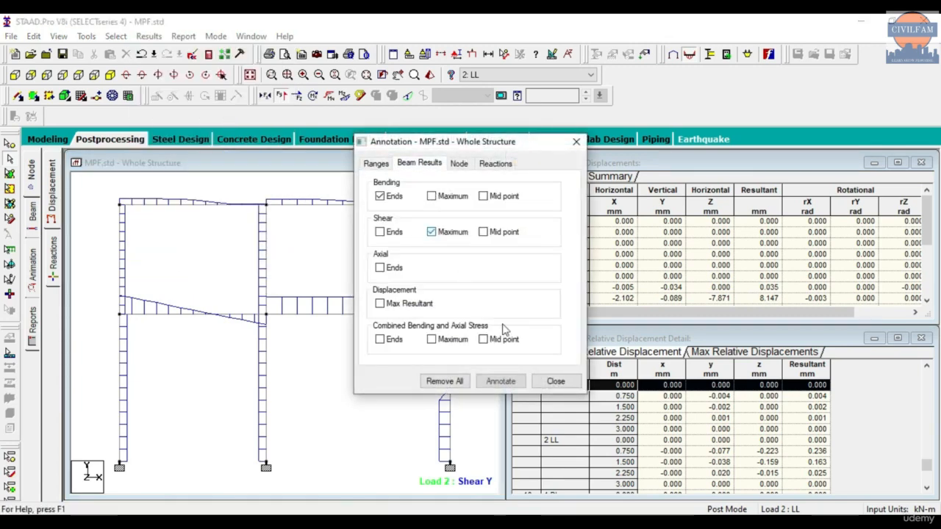
click(501, 381)
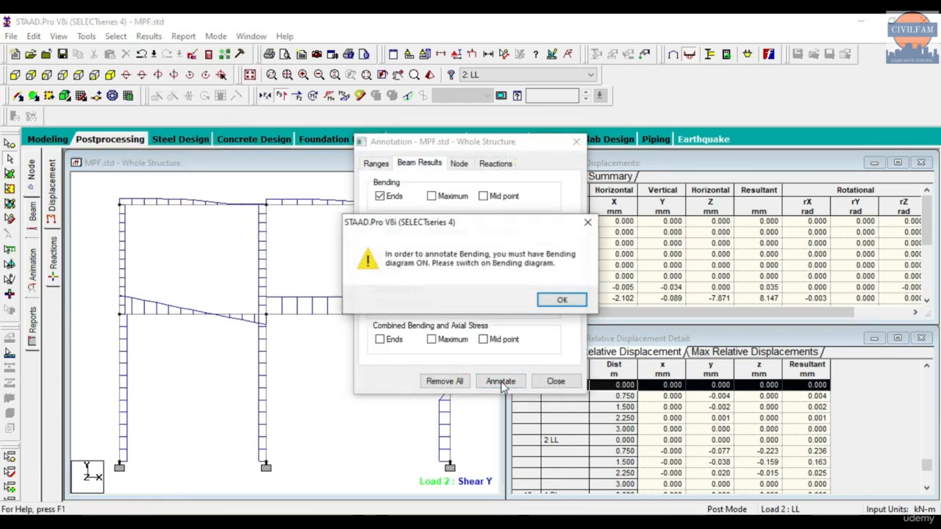
click(562, 299)
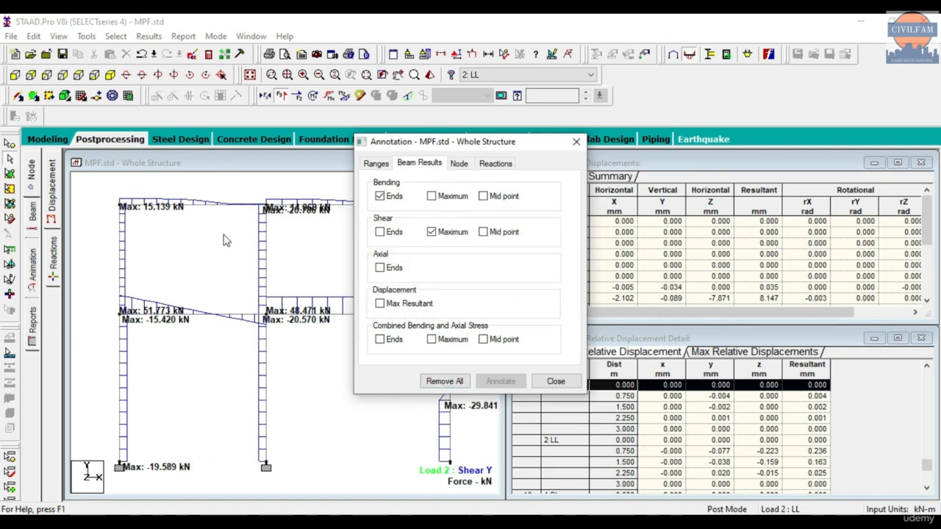
Replace the shear annotations with Global X, Y and Z support reactions, with the shear diagram hidden, and close the annotation settings
click(443, 381)
click(498, 165)
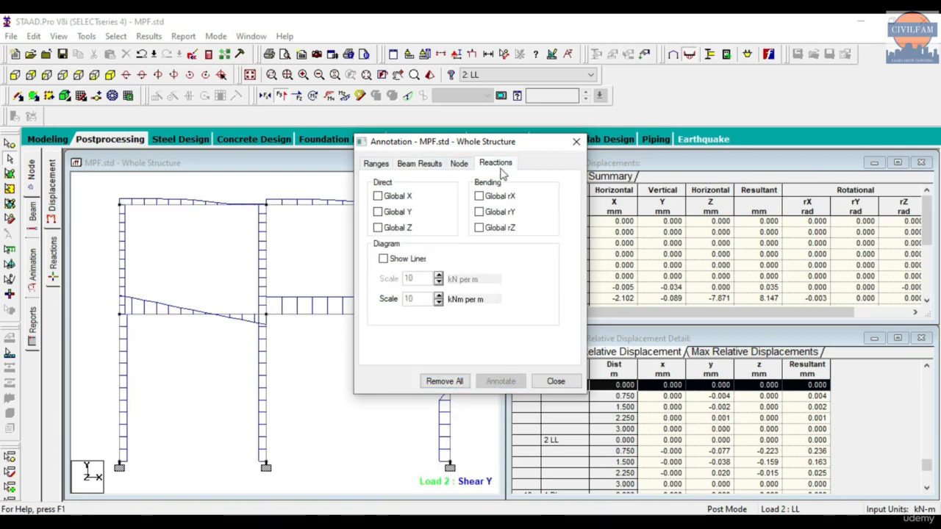
click(392, 203)
click(394, 212)
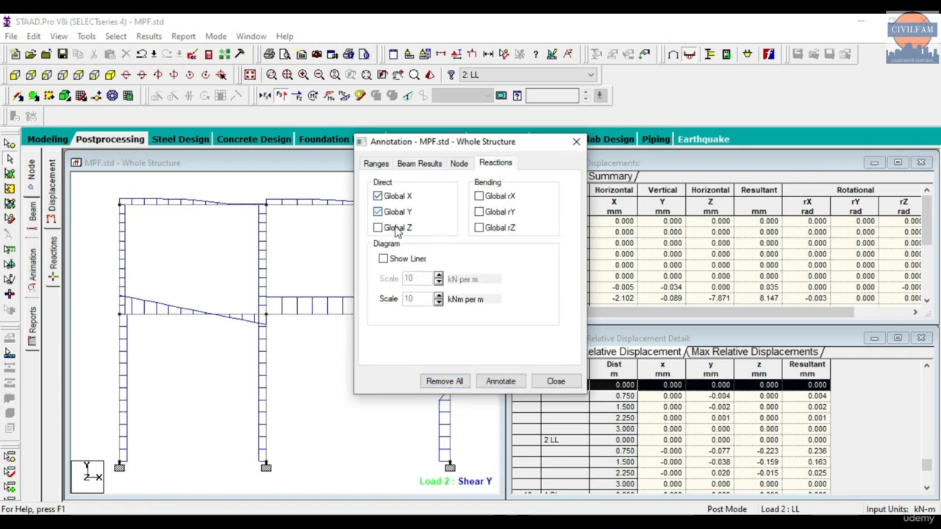
click(495, 378)
click(294, 98)
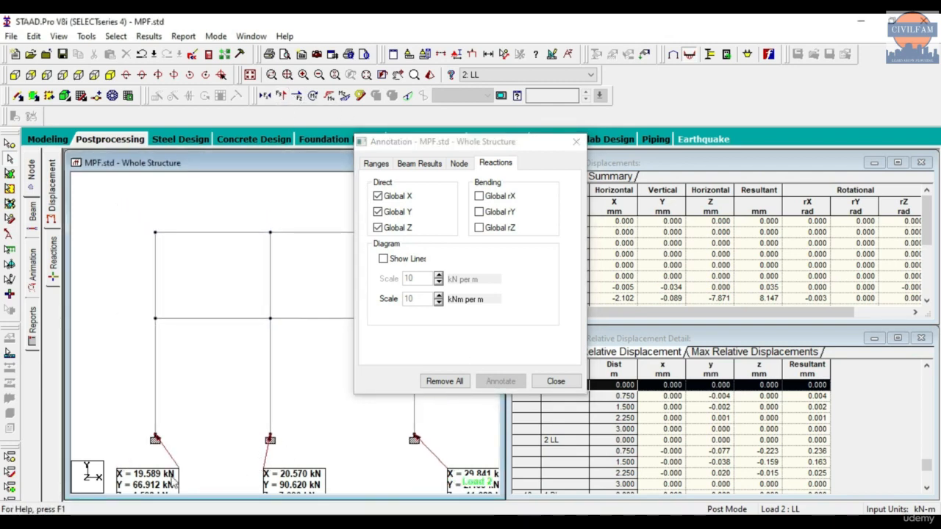
click(575, 141)
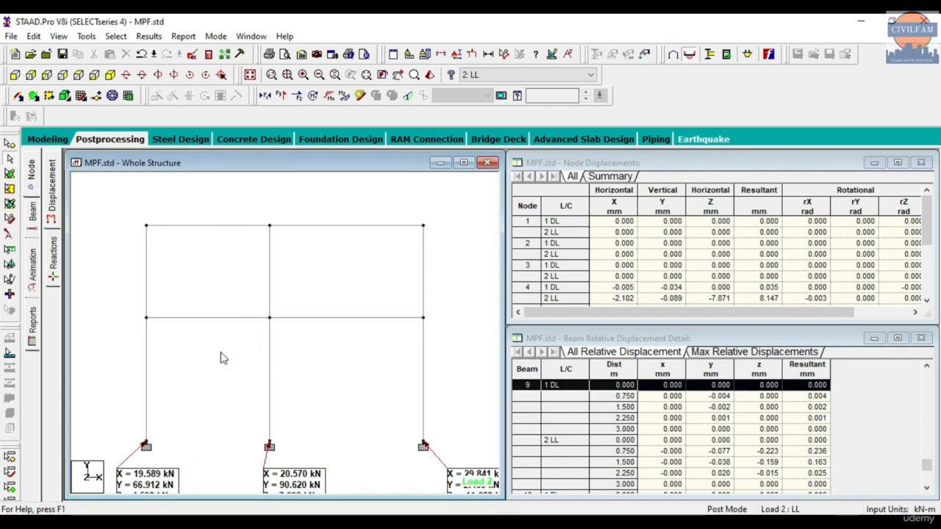
Switch to modeling mode, and check the two-storey frame sketch with node coordinates in Paint
click(47, 139)
click(441, 522)
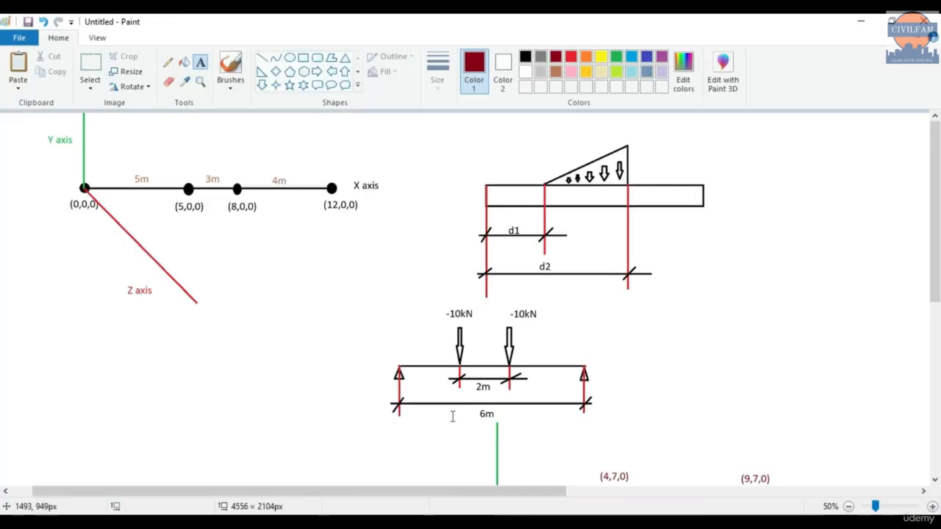
scroll(220, 294, down, 3)
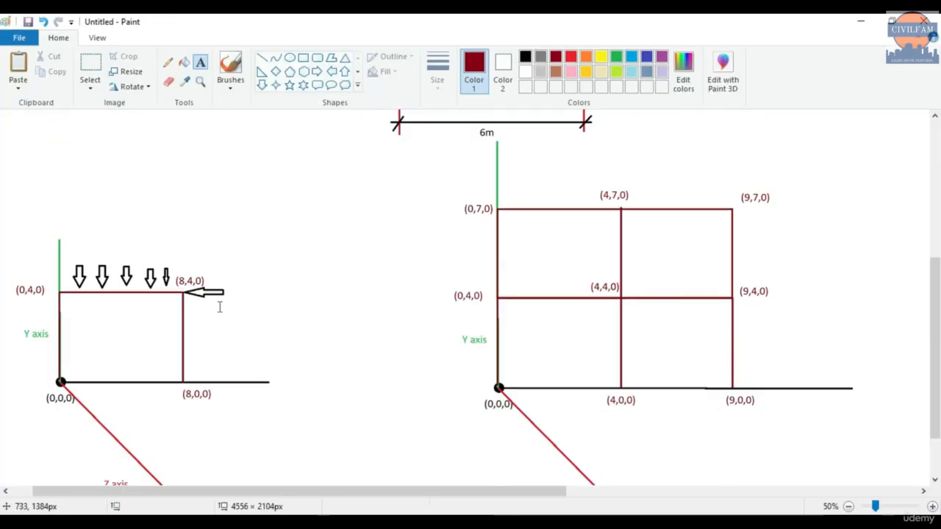
click(852, 28)
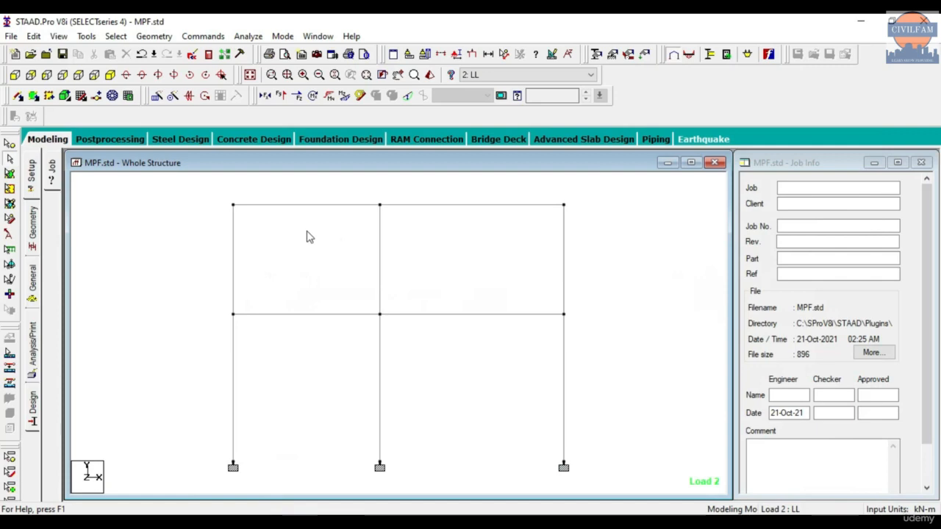
Open the load definitions and expand load case 2 LL to list its load items
click(34, 283)
click(56, 347)
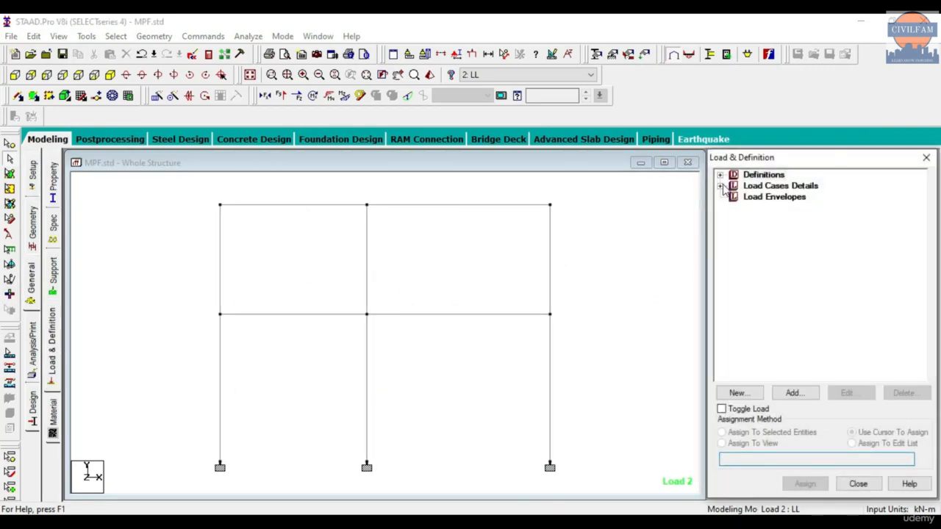
click(720, 186)
click(733, 208)
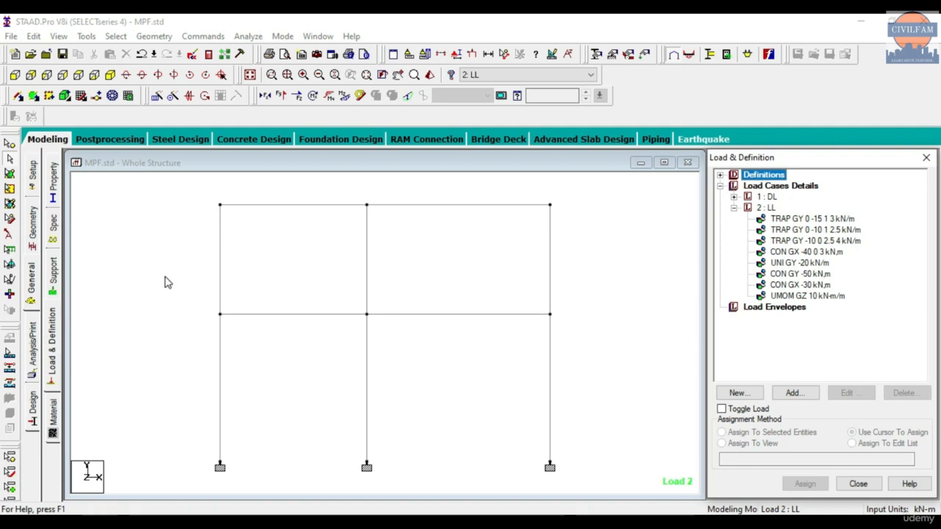
Examine the load items of case 2 LL one by one, comparing the two trapezoidal loads on the roof beam of the 5 m bay
click(792, 242)
click(793, 262)
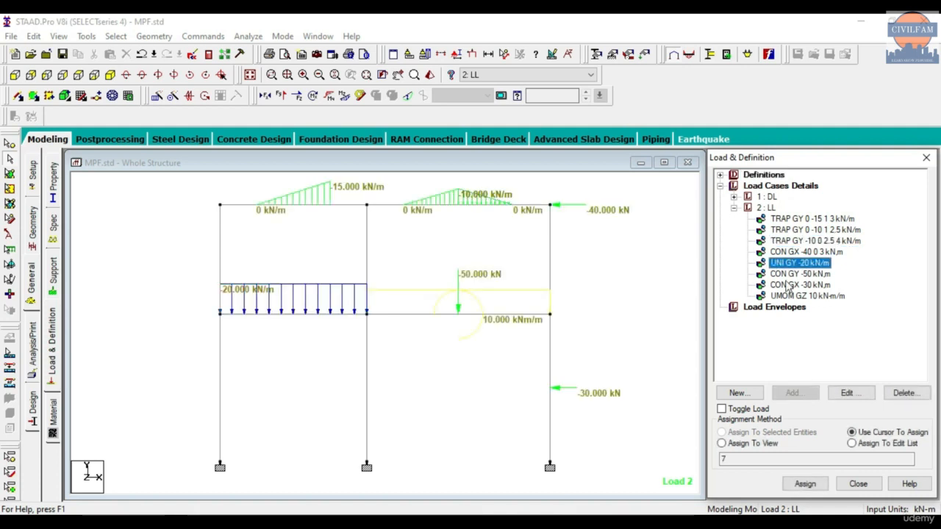
click(791, 273)
click(792, 295)
click(793, 262)
click(794, 251)
click(794, 241)
click(795, 230)
click(795, 220)
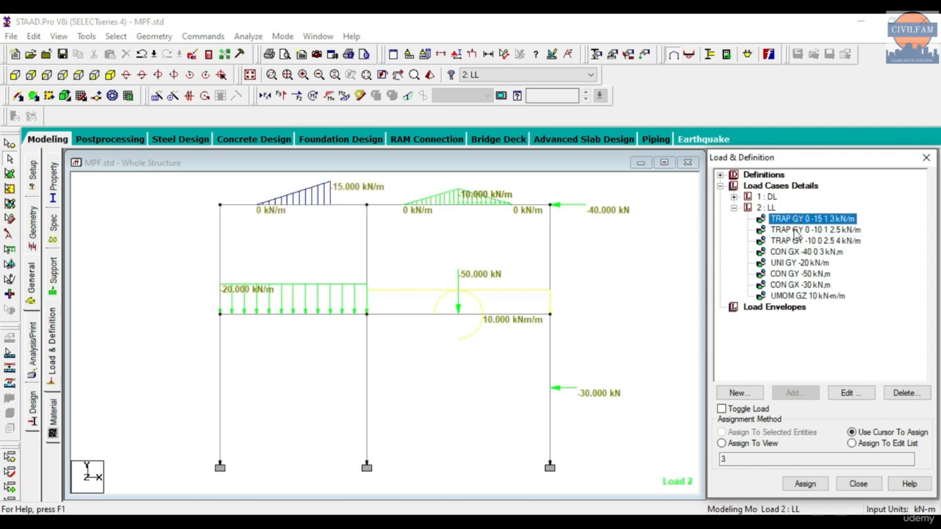
click(795, 230)
click(796, 241)
click(795, 252)
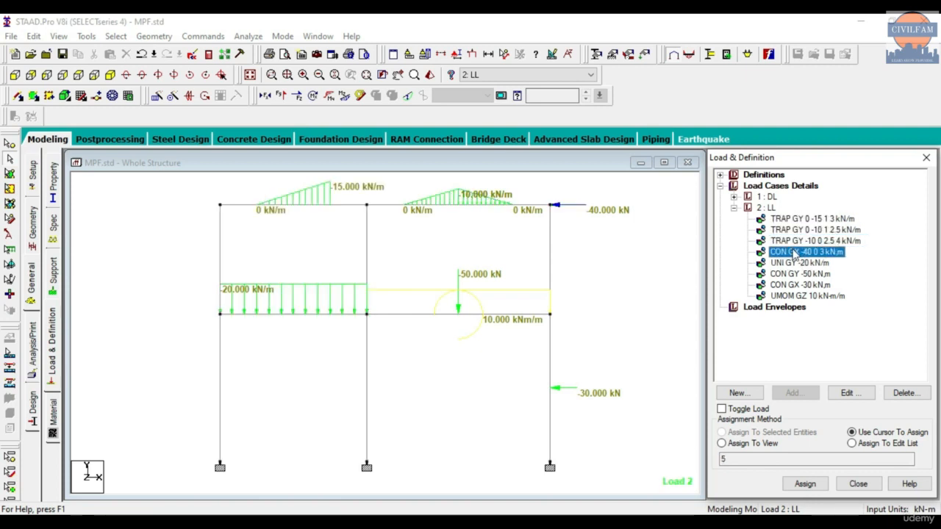
click(795, 231)
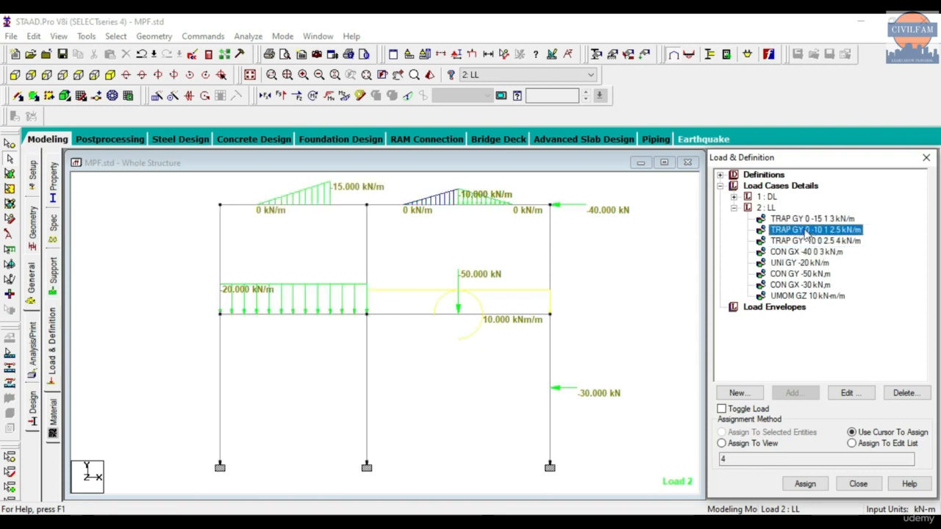
click(794, 240)
click(794, 230)
click(794, 241)
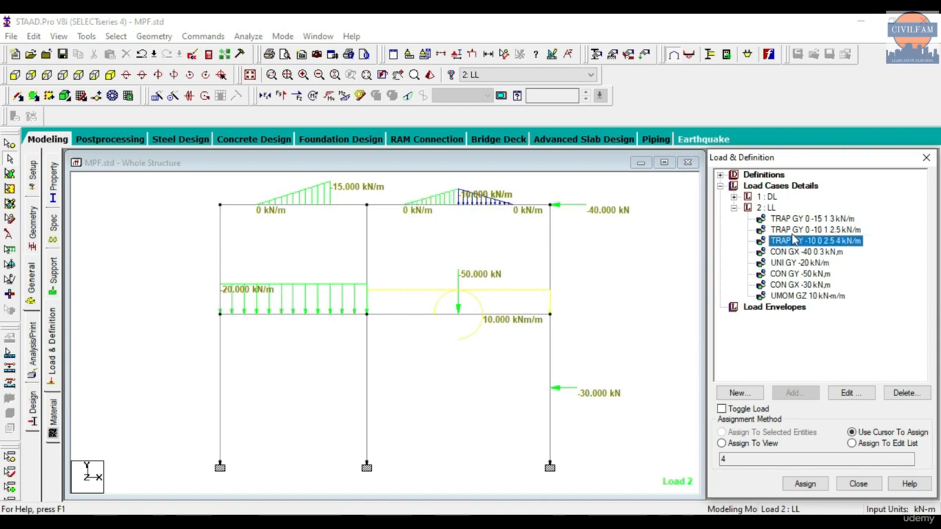
click(795, 230)
click(796, 241)
click(474, 231)
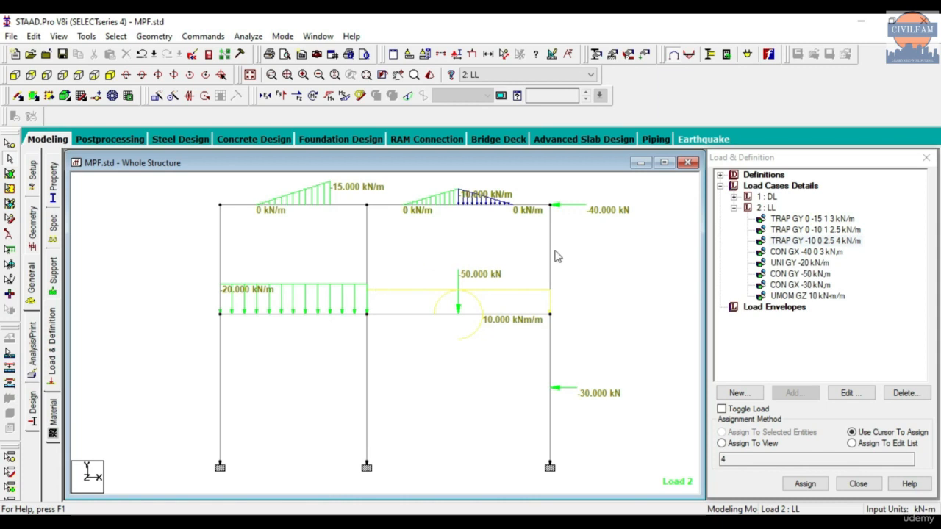
Reopen the load definitions, expand case 2 LL, and highlight the UMOM GZ 10 kN-m/m load on the frame
click(53, 334)
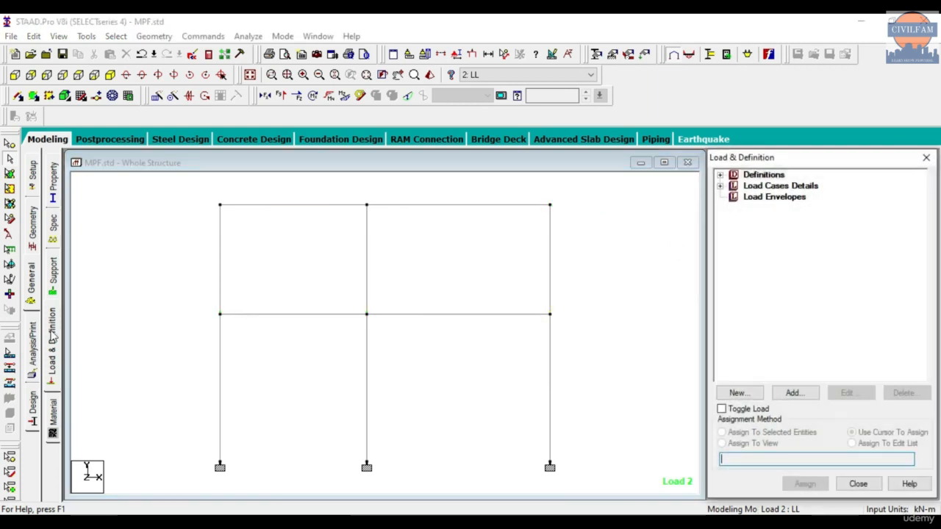
click(721, 186)
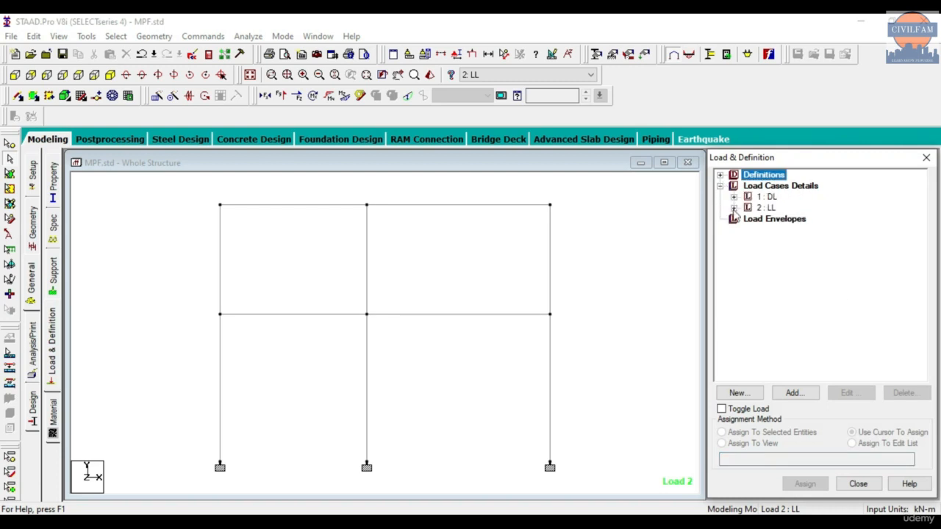
click(733, 208)
click(810, 219)
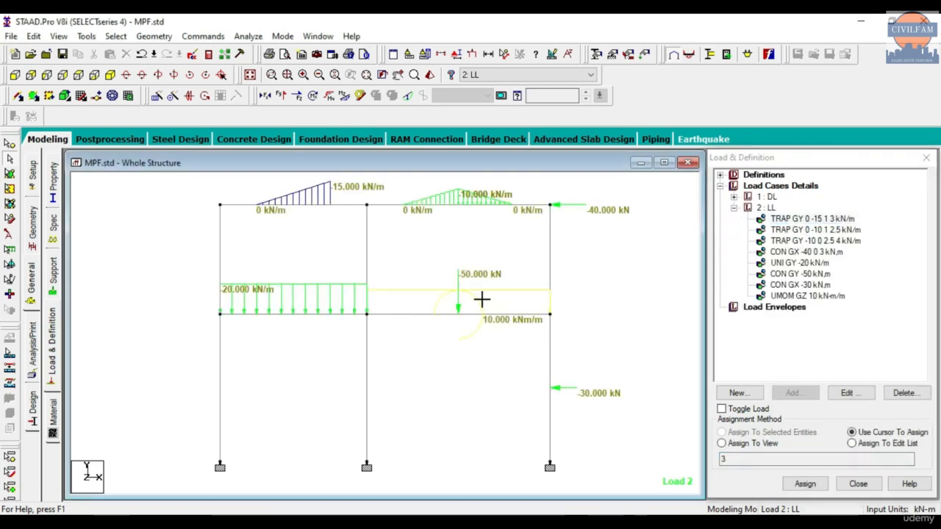
click(823, 298)
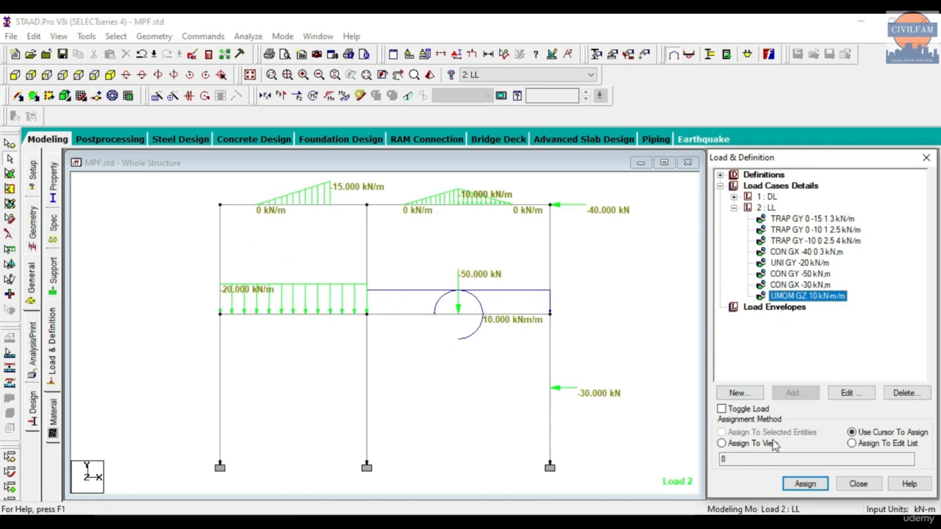
Enable Toggle Load and unassign the UMOM GZ 10 kN-m/m load from the first-floor beam in the right bay, deleting the result files
click(754, 410)
click(791, 485)
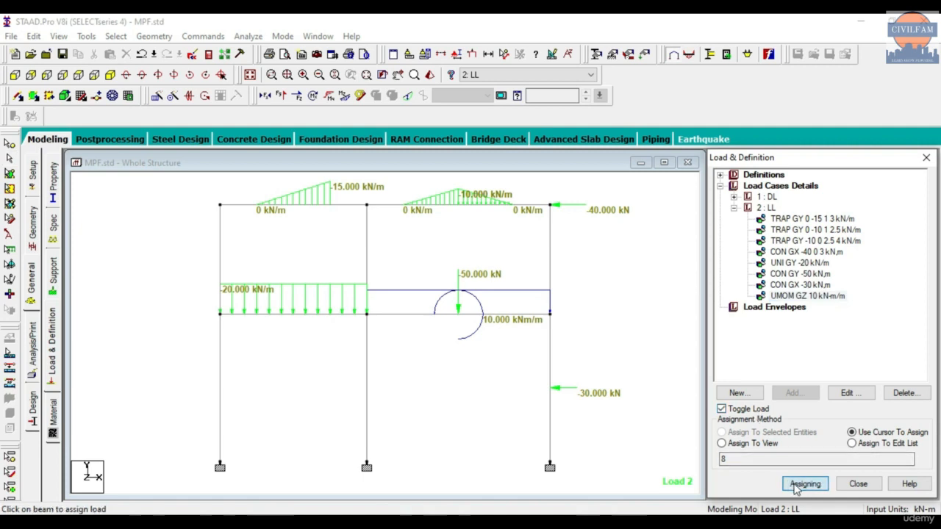
click(473, 315)
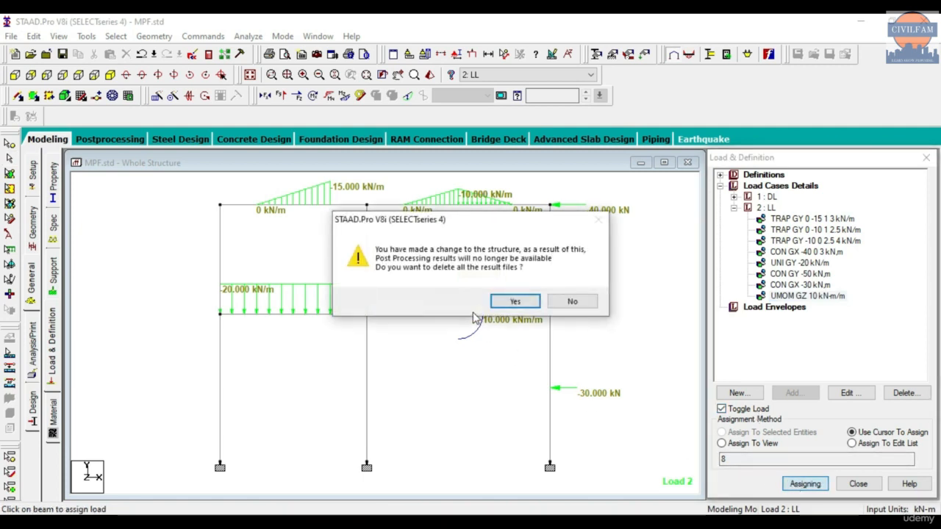
click(515, 301)
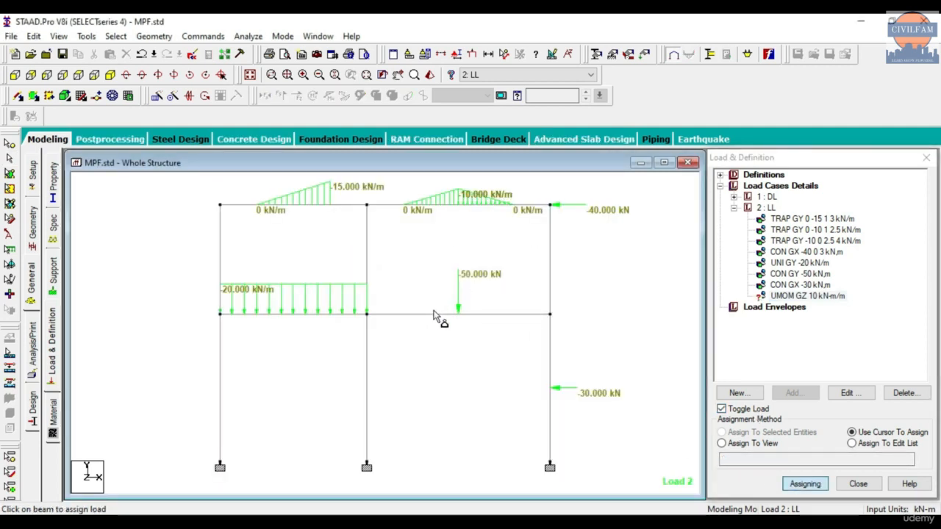
Assign the UMOM GZ 10 kN-m/m load to the first-floor beam in the left bay with the cursor
click(792, 297)
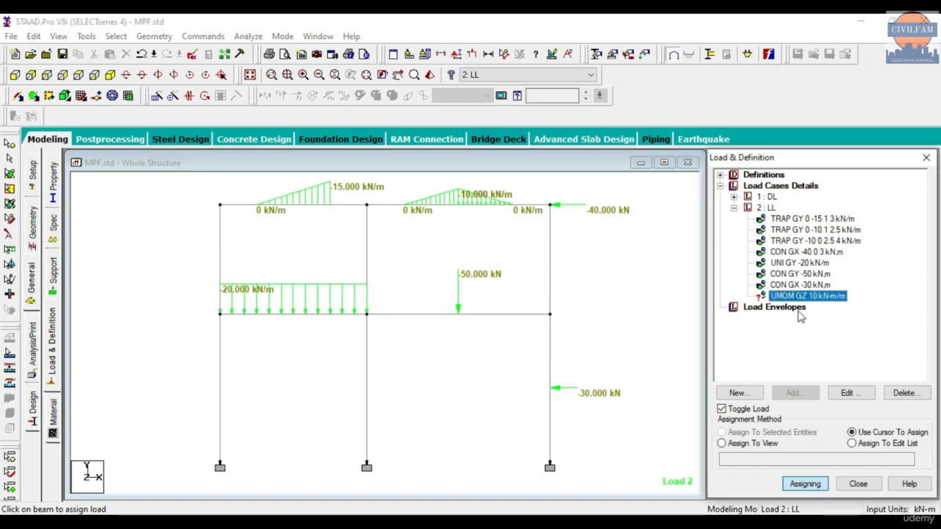
click(805, 485)
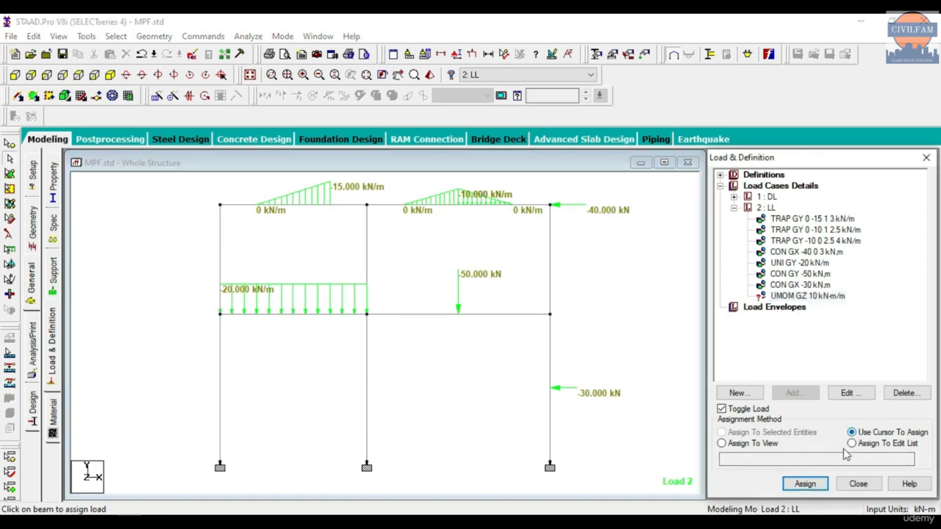
click(809, 486)
click(288, 314)
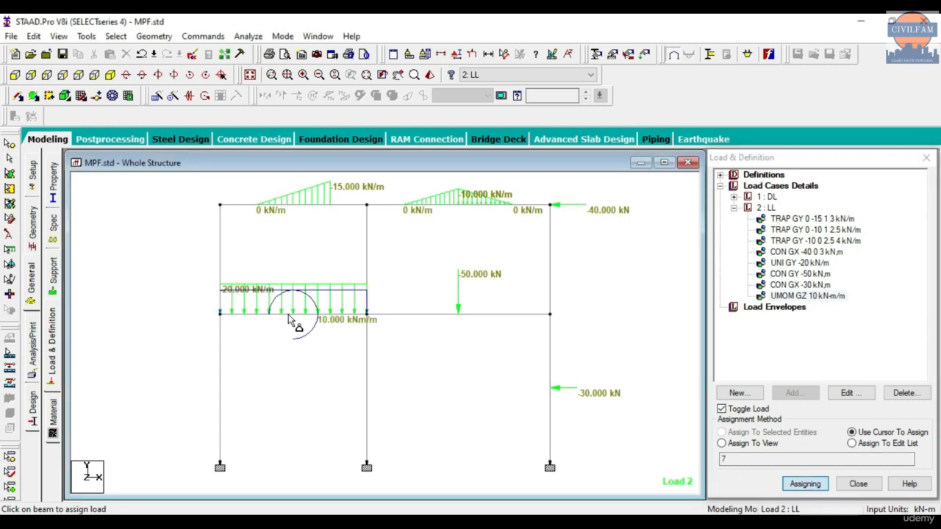
Unassign the UMOM GZ 10 kN-m/m load from the left bay's first-floor beam using Toggle Load
click(807, 296)
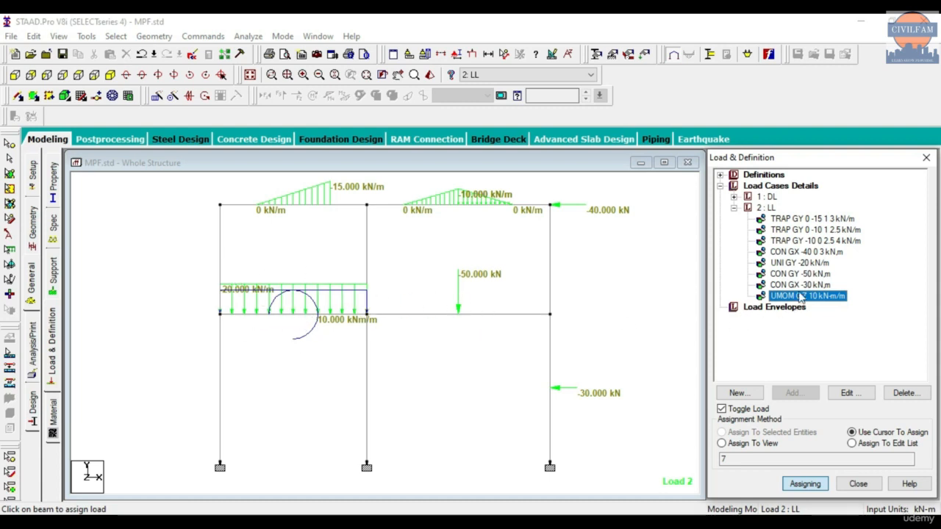
click(721, 409)
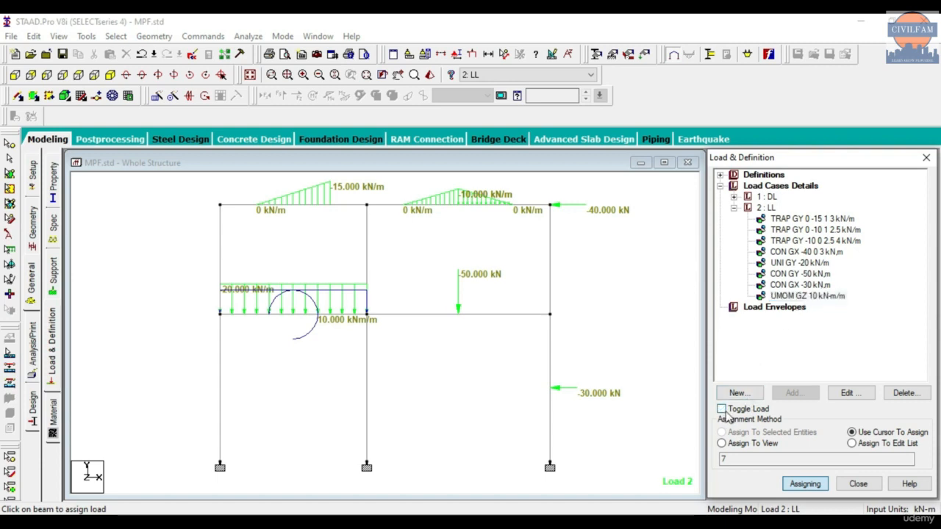
click(722, 409)
click(306, 316)
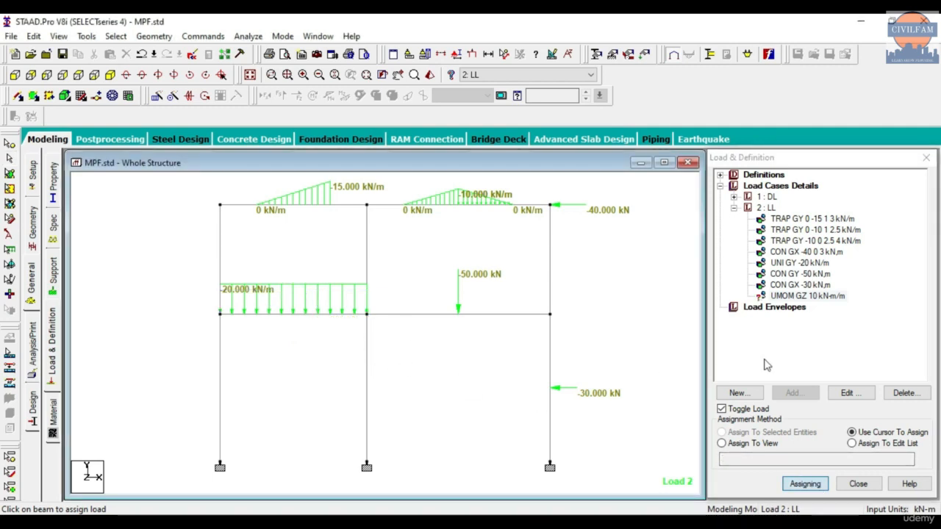
Select the CON GX -30 kN,m load and unassign it from the rightmost ground-floor column using Toggle Load
click(801, 296)
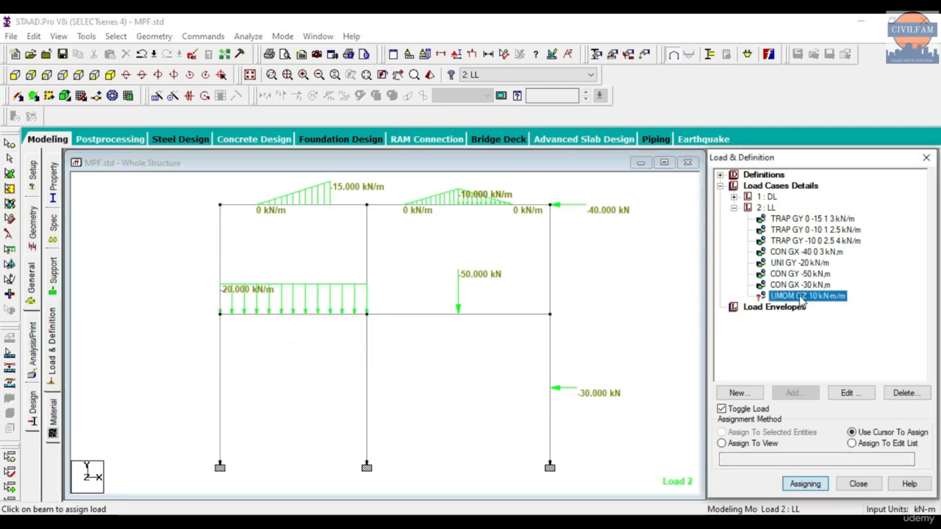
click(806, 286)
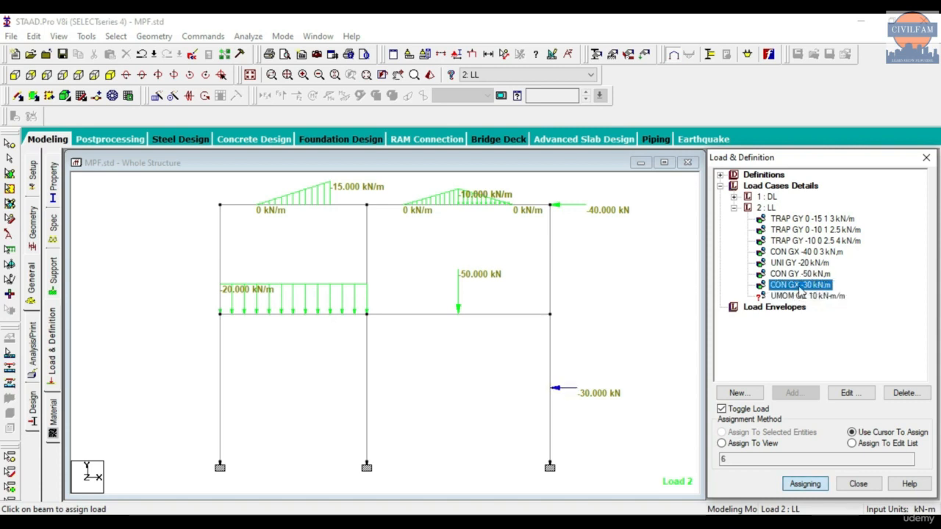
click(721, 409)
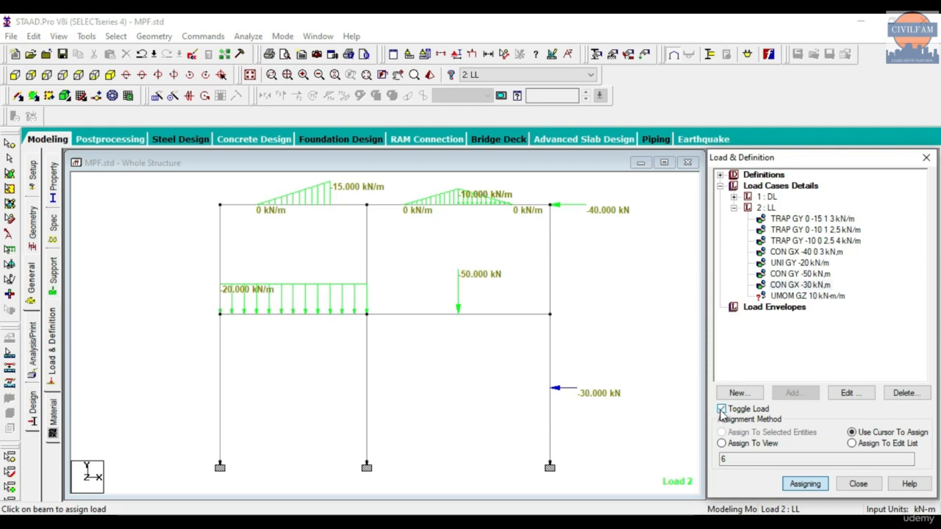
click(557, 402)
click(553, 399)
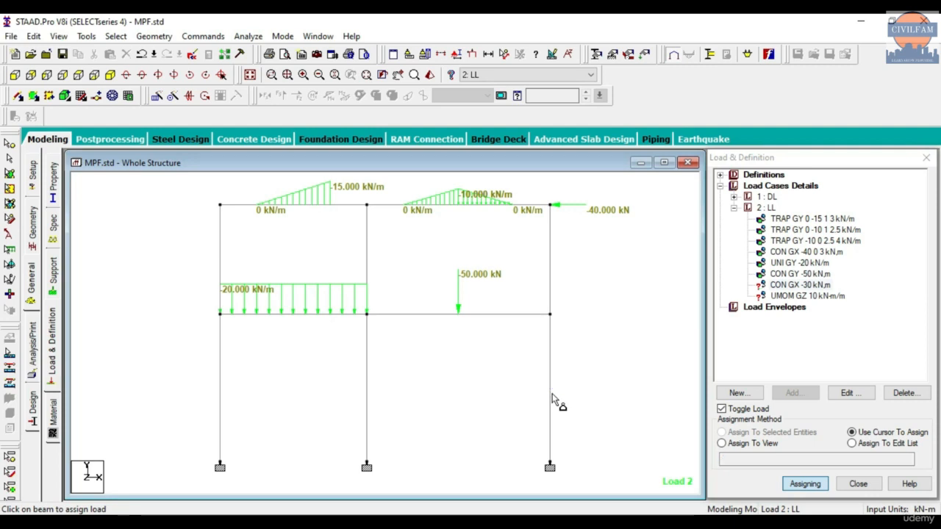
Assign the CON GX -30 kN,m load to the rightmost upper-storey column and return it to the column below by toggling both
click(551, 270)
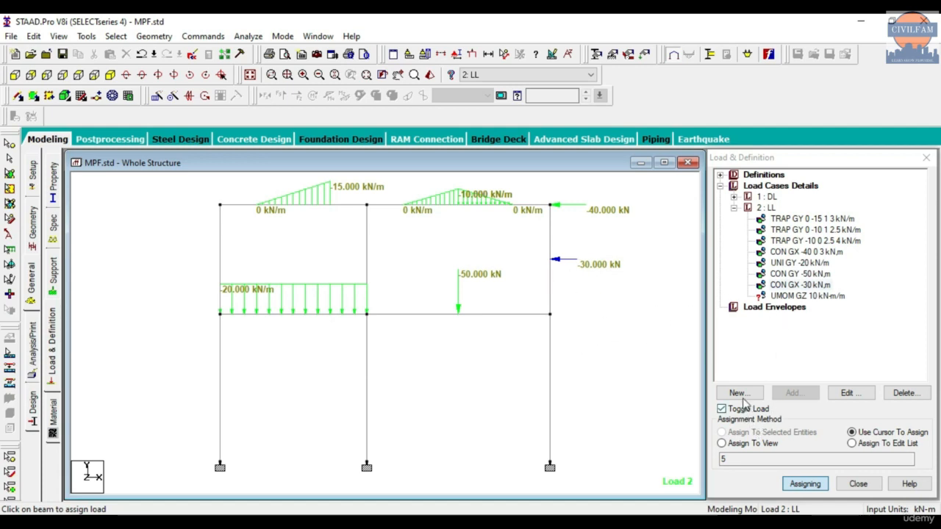
click(546, 270)
click(550, 384)
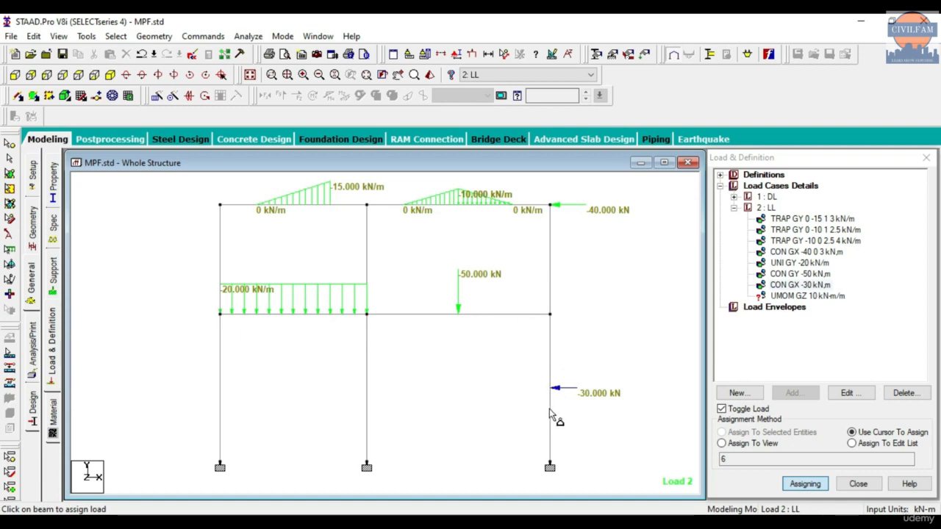
Toggle the CON GX -30 kN,m load from the rightmost ground-floor column to the upper-storey column and back once more
click(550, 414)
click(549, 305)
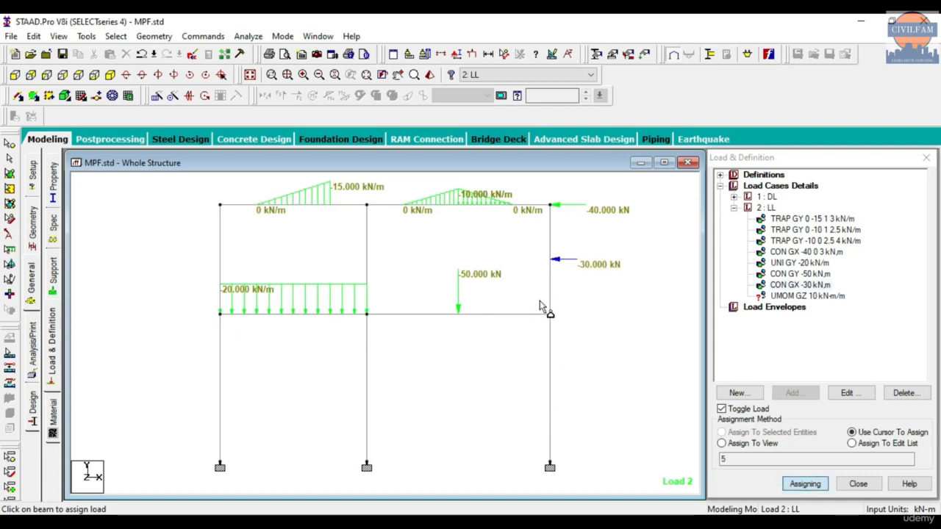
click(549, 265)
click(551, 390)
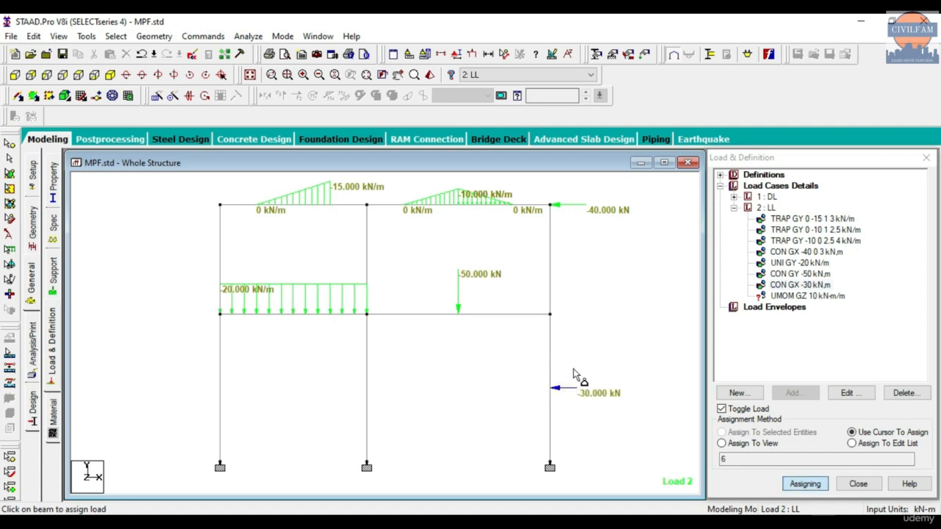
click(816, 296)
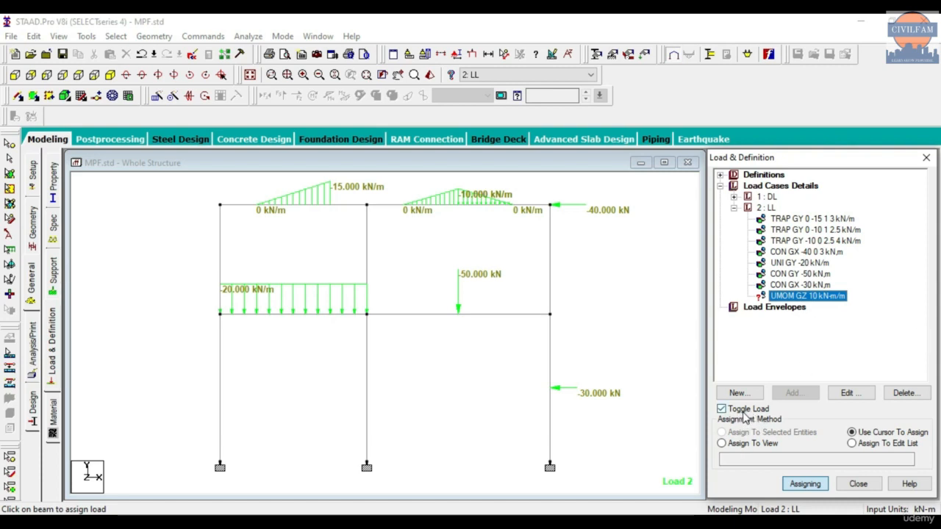
click(871, 361)
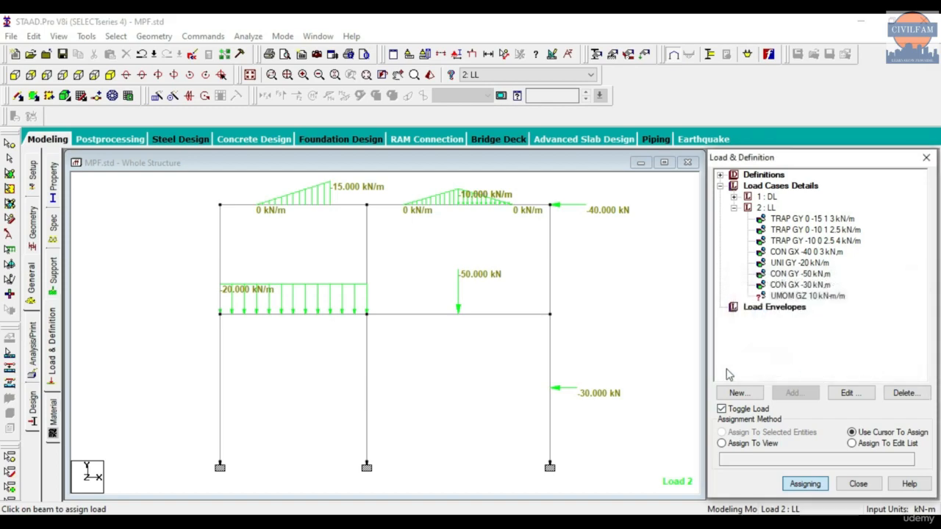